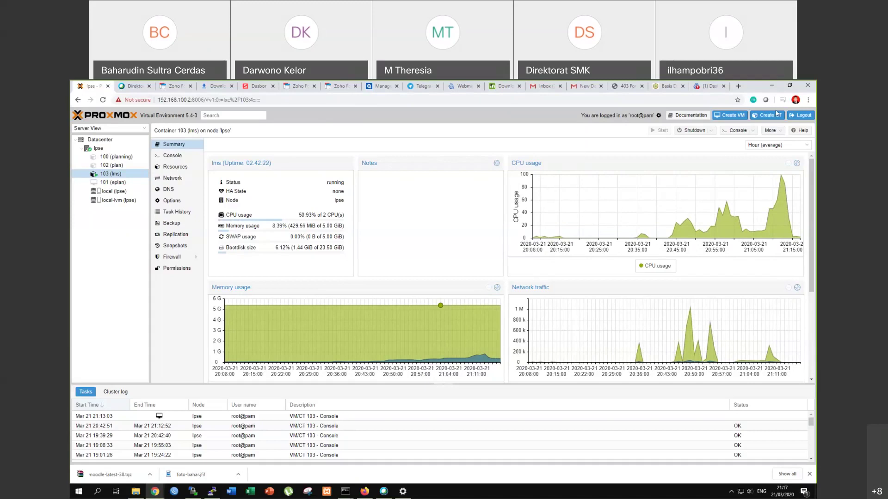
click(801, 116)
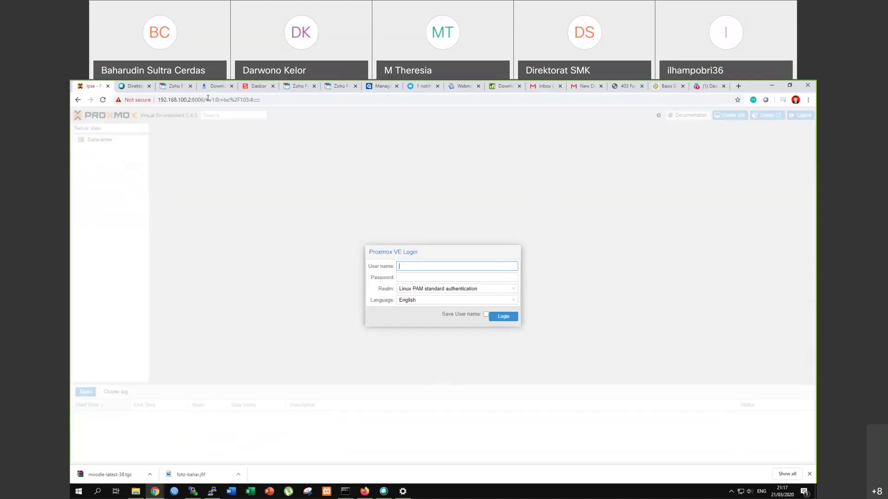
drag(206, 100, 344, 100)
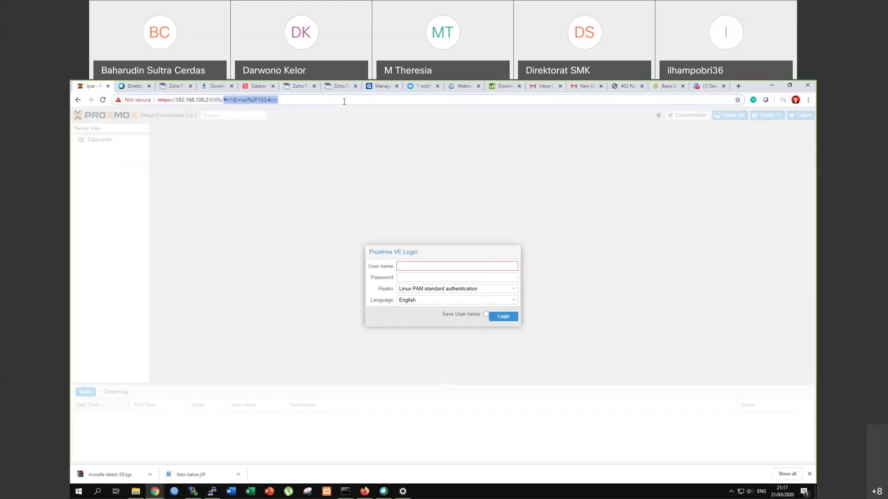
key(BackSpace)
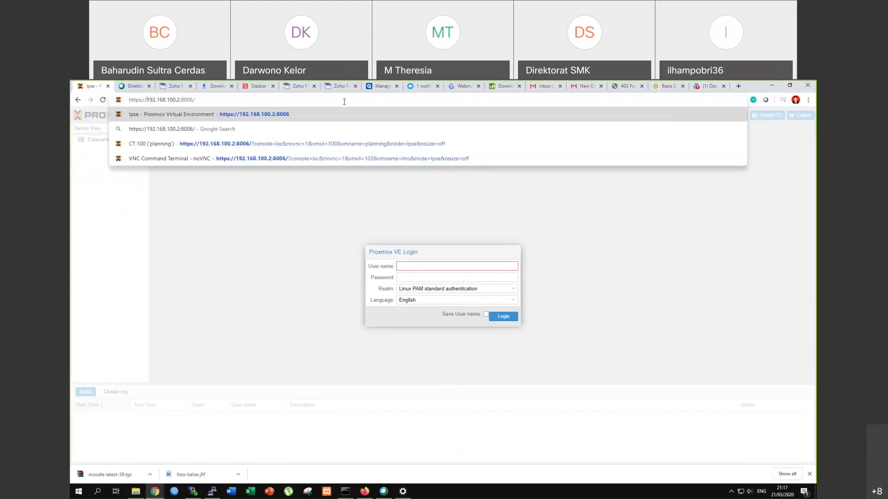
key(ctrl+shift+Right)
key(Left)
key(ctrl+shift+Right)
key(End)
- Open WinBox, pick the 192.168.0.1 router and submit the login password
click(175, 491)
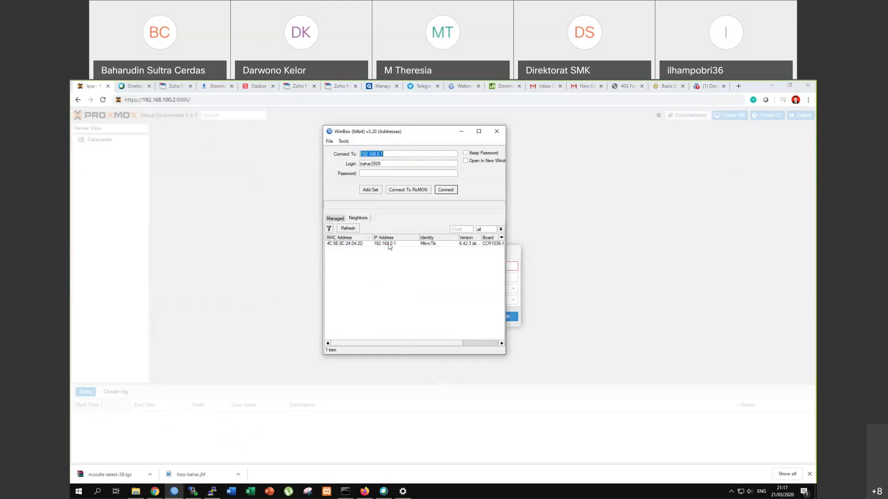
click(390, 244)
click(370, 173)
text(**********)
key(Return)
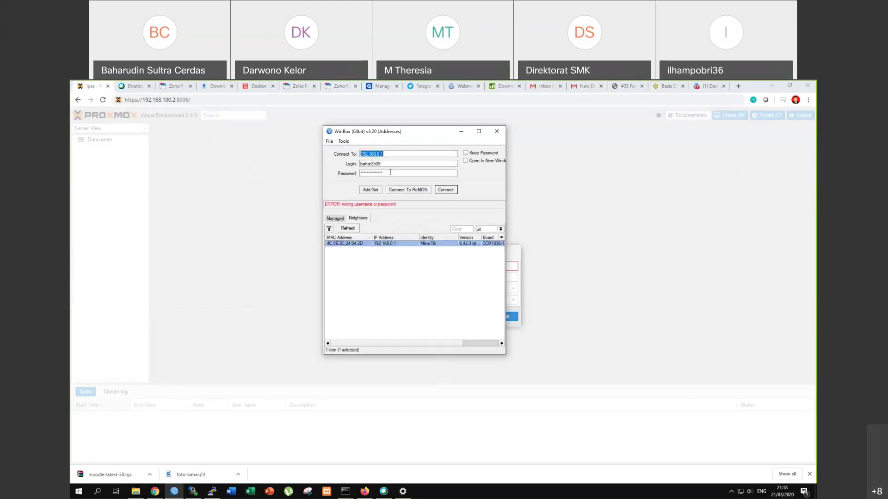
- Retype the router password twice after the login errors
double_click(390, 172)
key(Return)
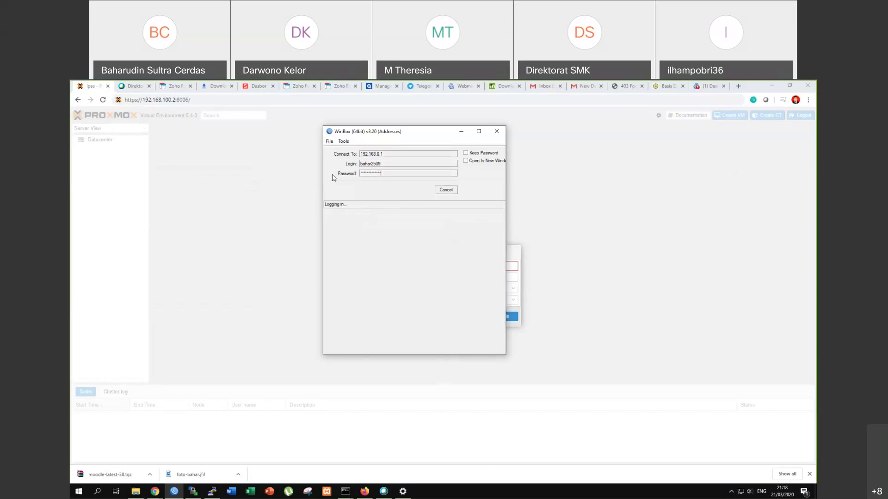
click(388, 174)
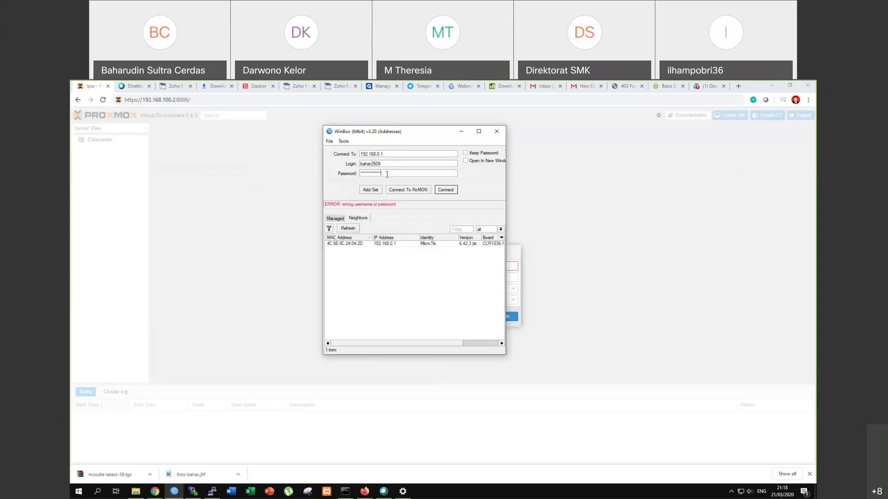
key(BackSpace)
key(BackSpace)
key(BackSpace)
key(BackSpace)
key(BackSpace)
key(BackSpace)
key(BackSpace)
key(BackSpace)
key(BackSpace)
key(BackSpace)
key(BackSpace)
key(BackSpace)
text(************)
key(Return)
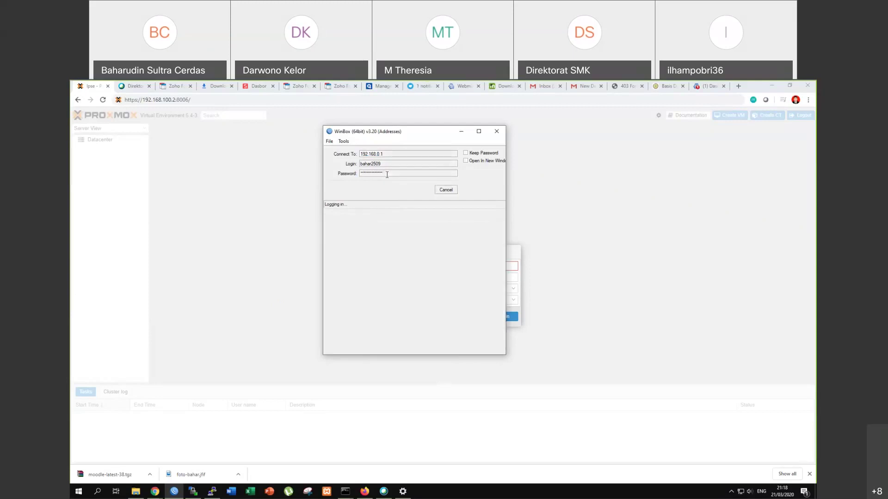
- Replace the whole password once more and retry the router login
click(387, 174)
key(ctrl+a)
text(*********)
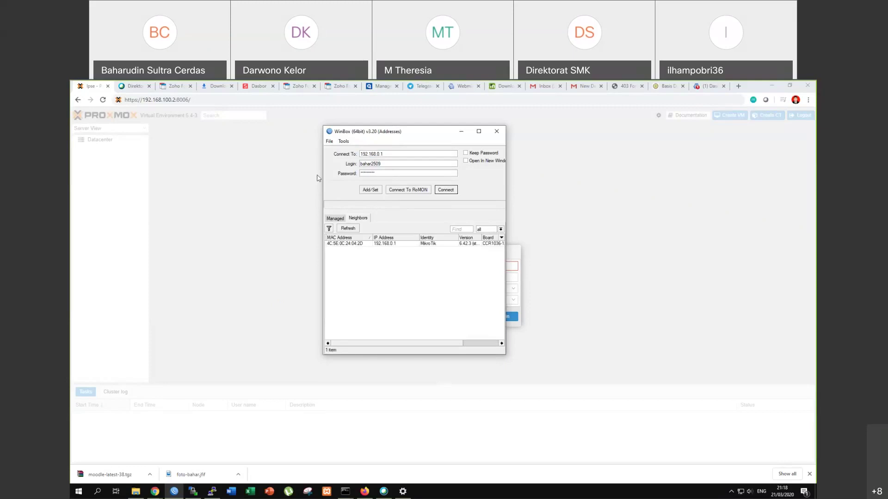
key(Return)
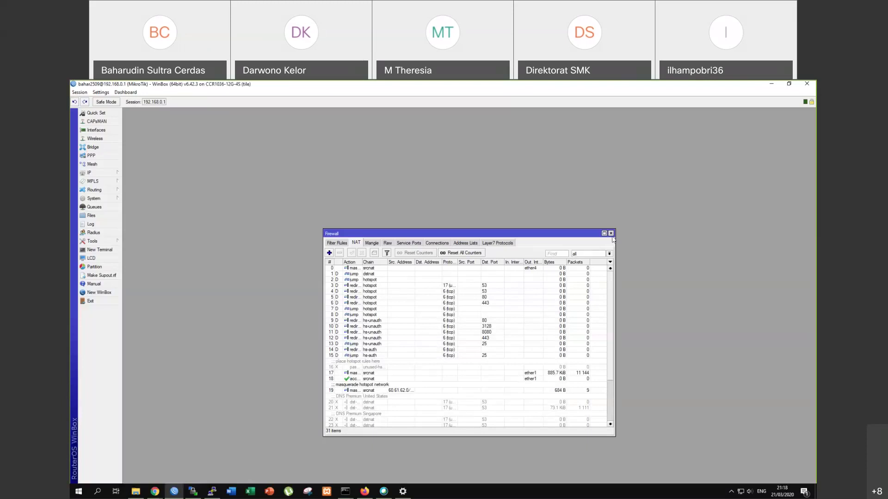
- Close the Firewall window, move WinBox aside, and inspect ether1 and ether4 in the Interface List
click(610, 233)
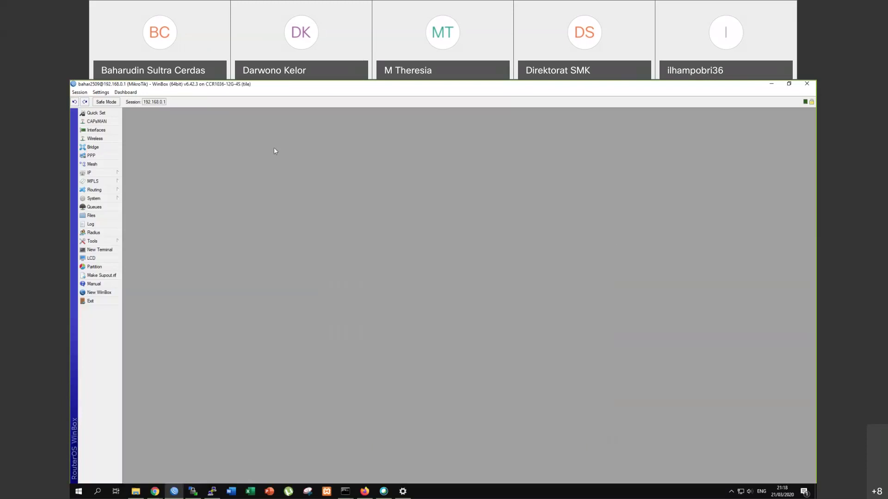
click(788, 84)
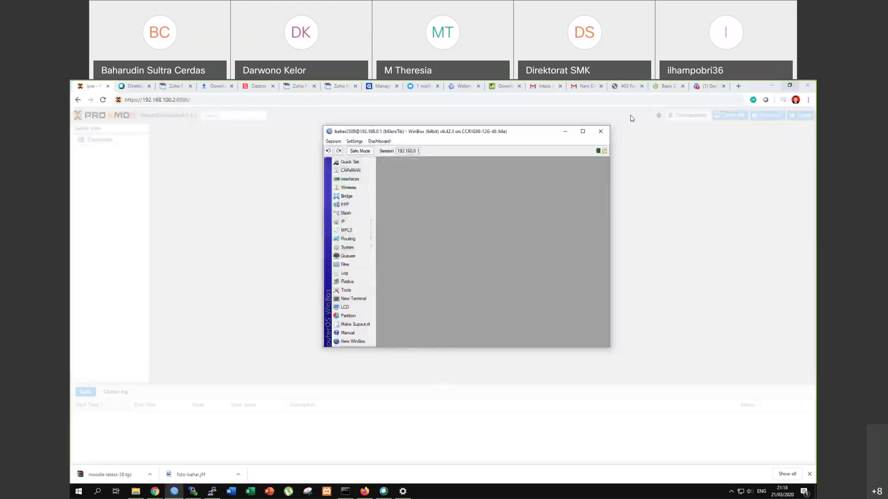
drag(501, 133, 372, 152)
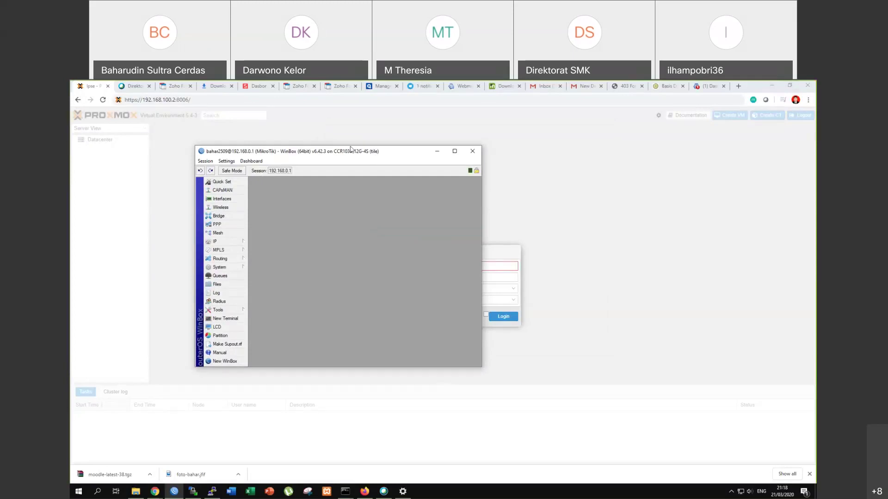
click(245, 199)
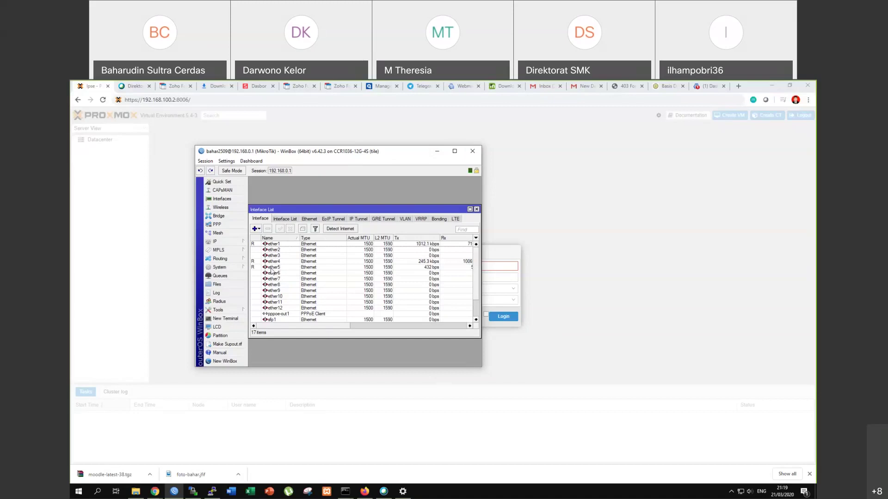
click(273, 245)
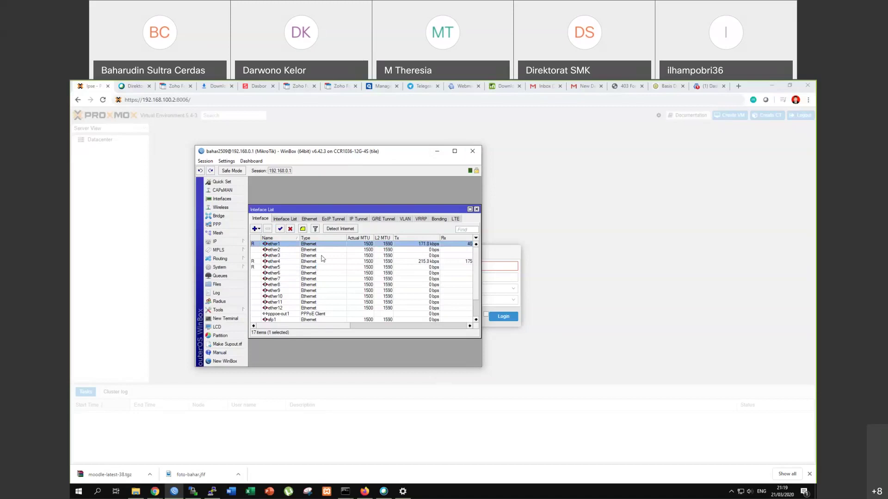
click(287, 262)
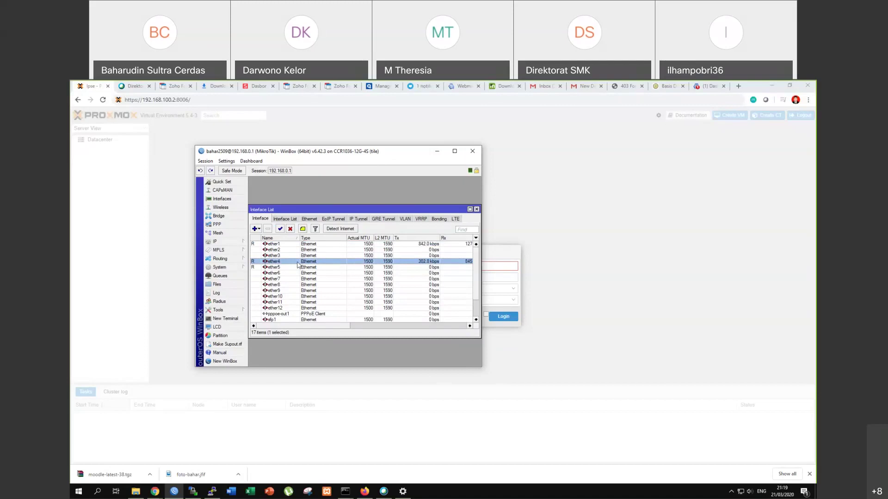
- Open IP > DNS static entries and select lms.cerdas.click mapped to 192.168.100.3
click(240, 242)
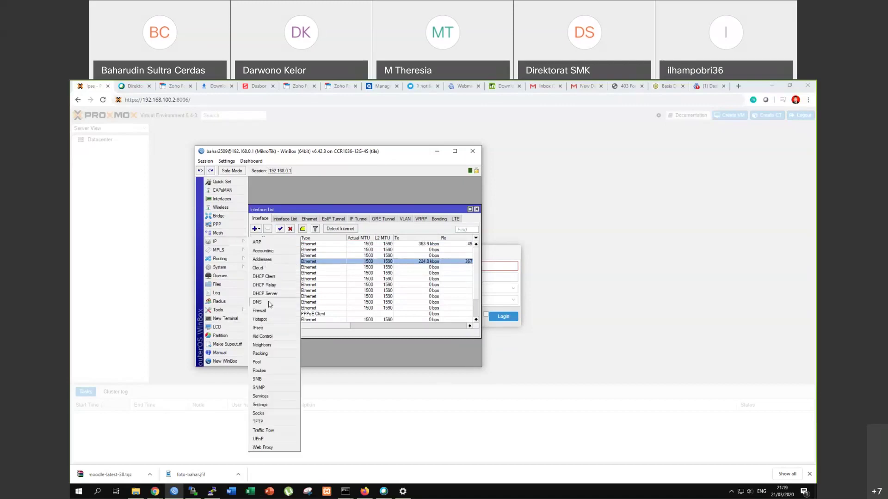
click(257, 302)
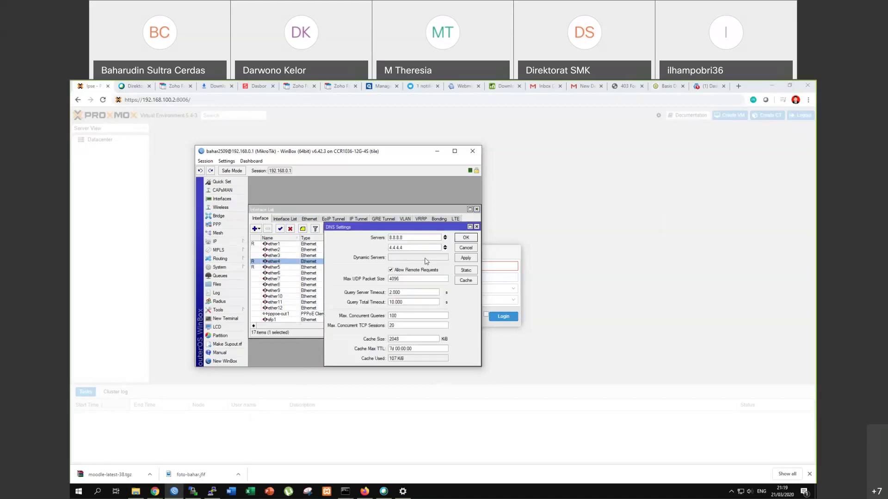
click(466, 271)
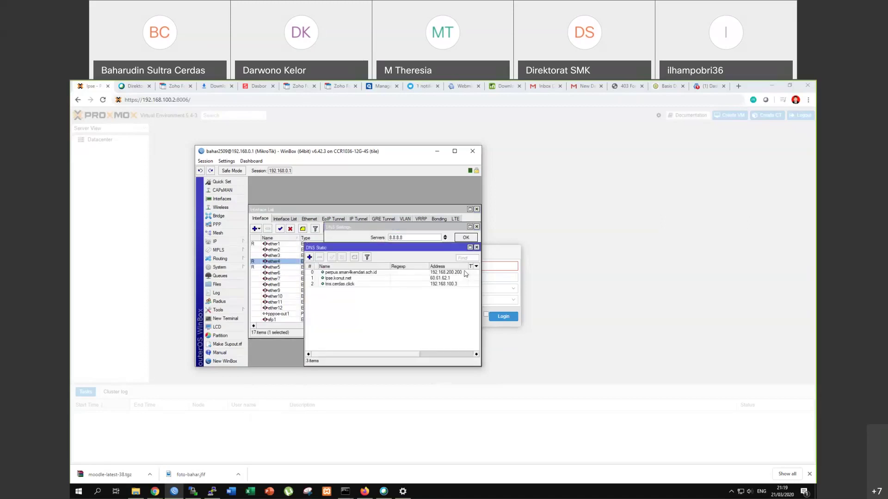
click(356, 285)
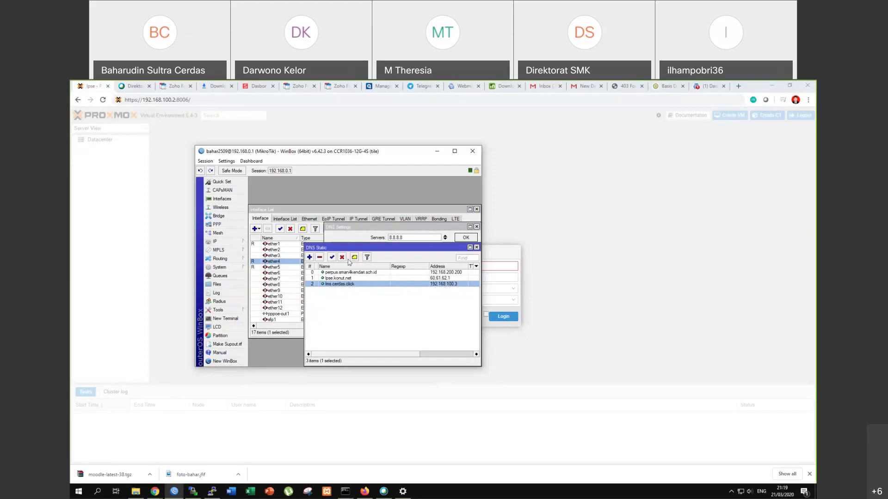
drag(343, 248, 306, 216)
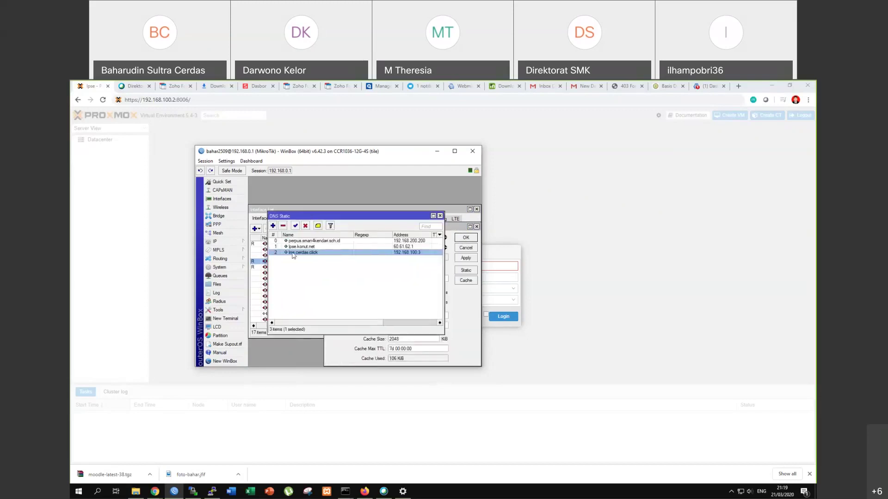
- Open Command Prompt and run ping lms.cerdas.click
click(96, 492)
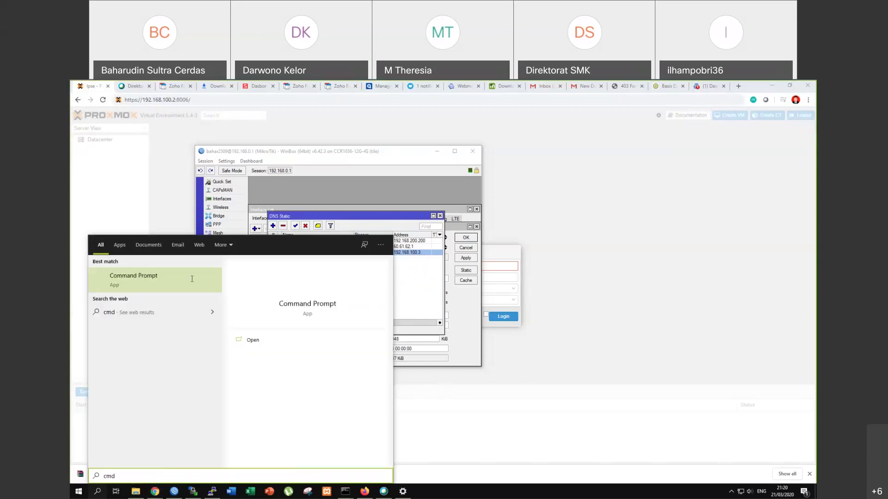
key(Escape)
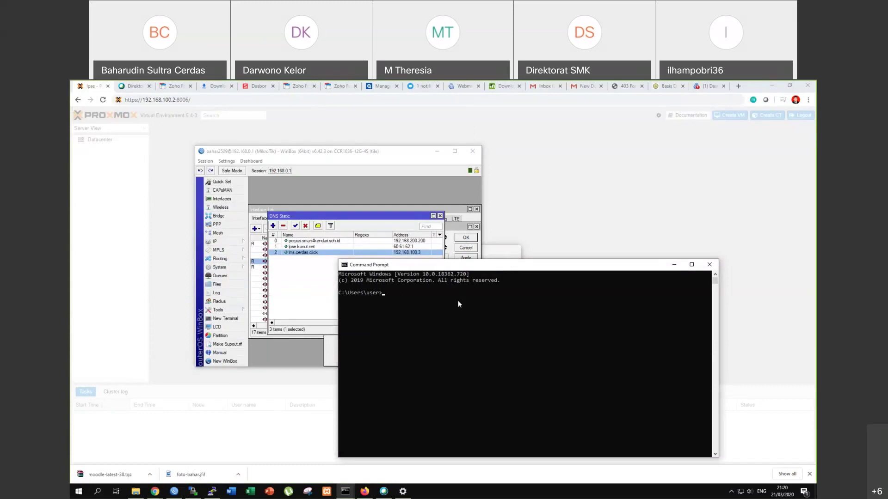
text(ping lms.cerdas.click)
key(Return)
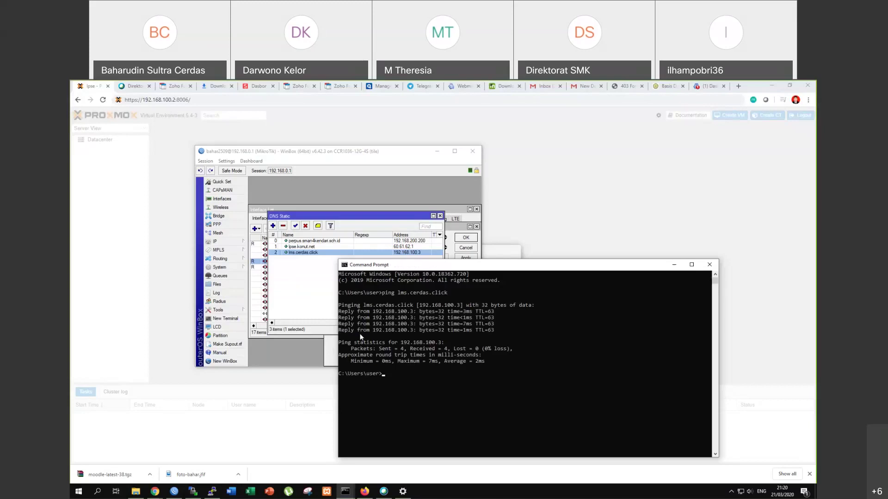
- Highlight the replies from 192.168.100.3 and the hostname, then minimize Command Prompt
drag(494, 331, 339, 311)
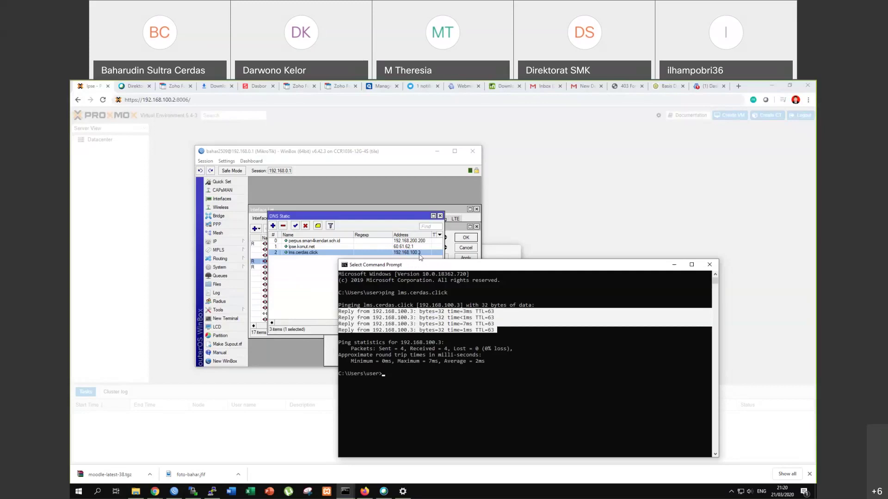
click(534, 336)
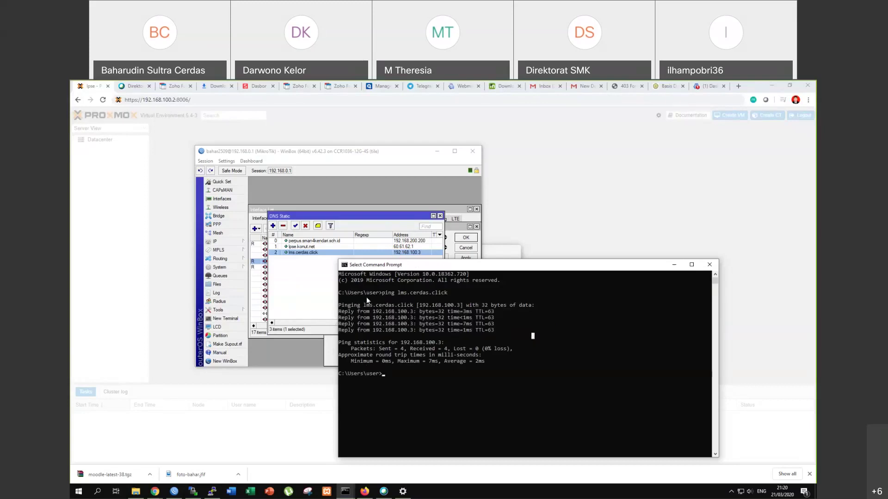
drag(340, 312, 630, 331)
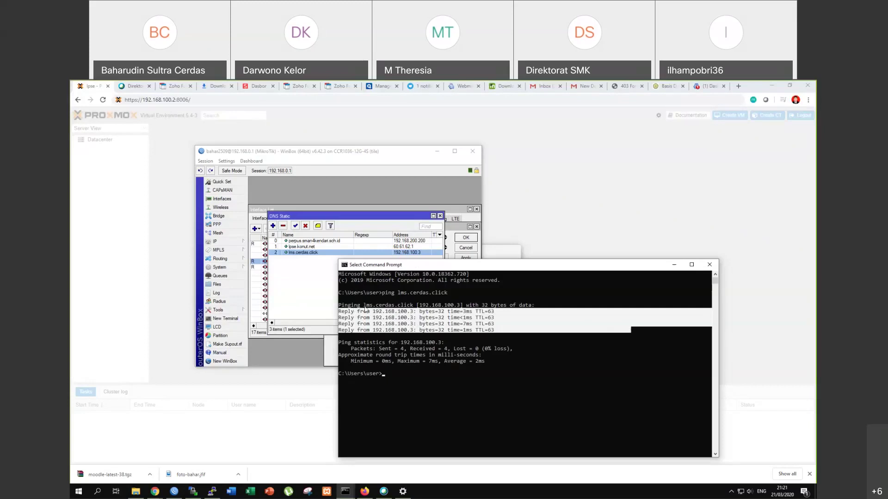
drag(364, 307, 411, 312)
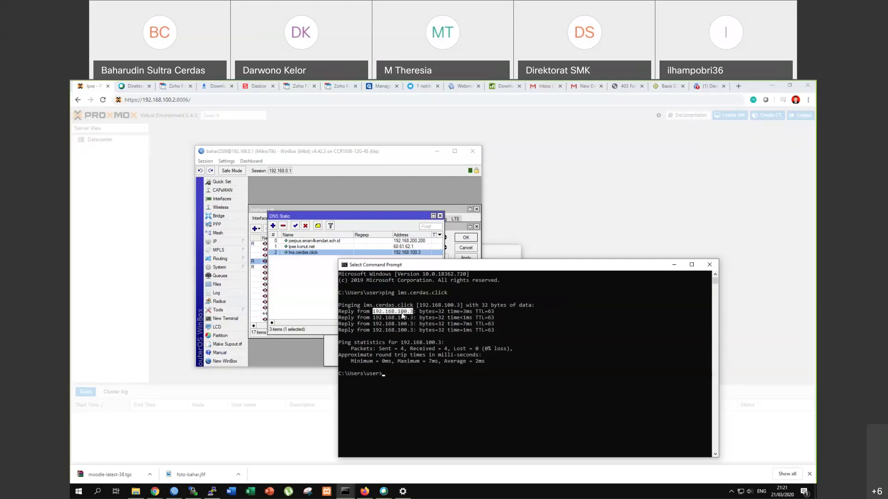
click(674, 266)
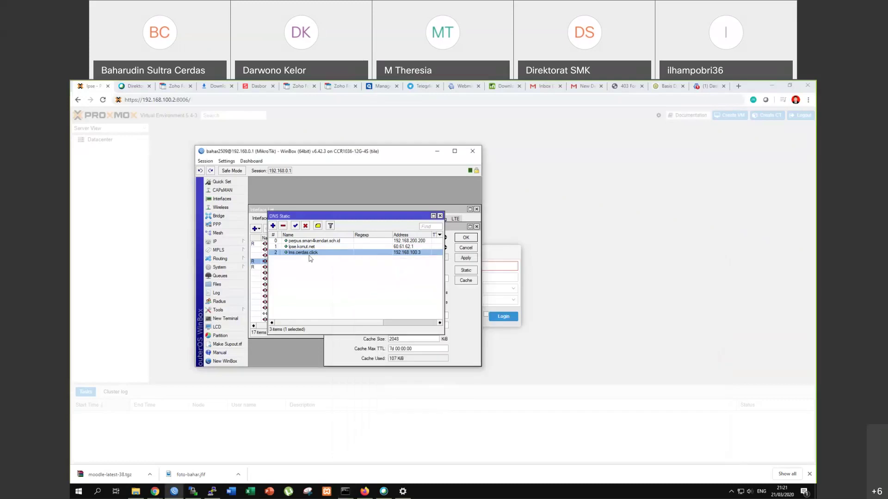
- Close DNS Settings, open IP > Addresses and select 192.168.100.1/24
drag(306, 220, 334, 172)
click(338, 344)
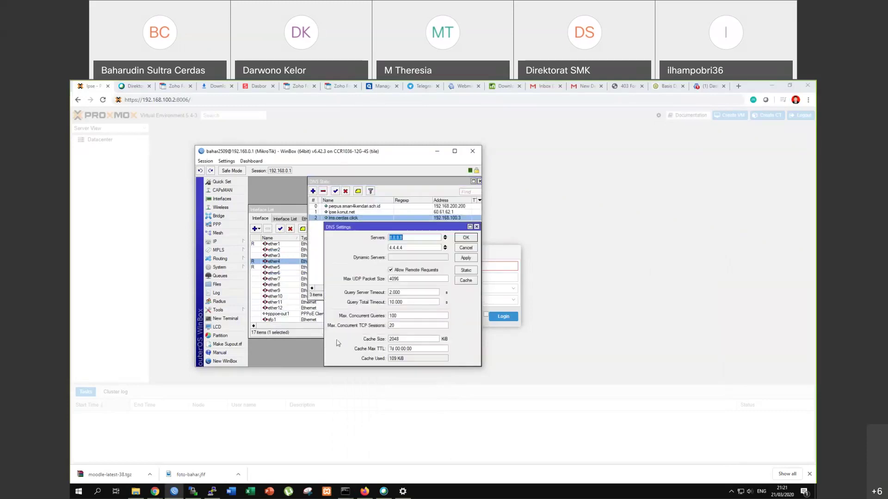
click(476, 227)
click(217, 242)
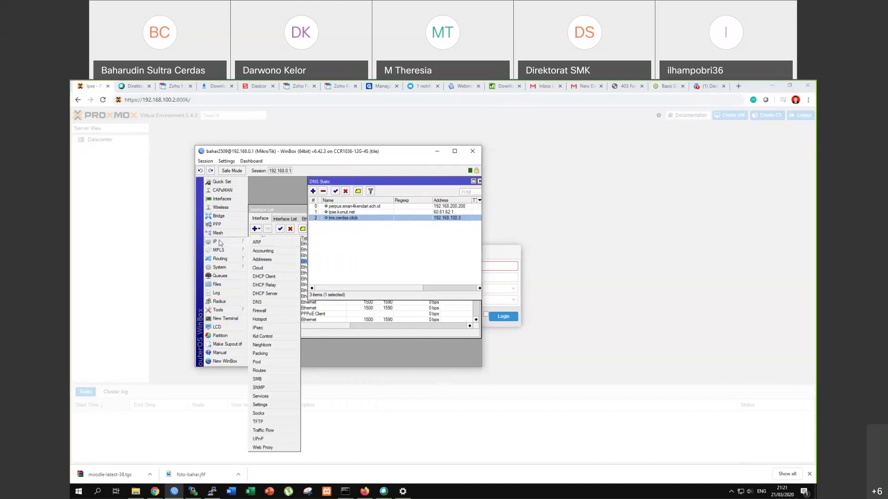
click(262, 260)
drag(414, 181, 434, 230)
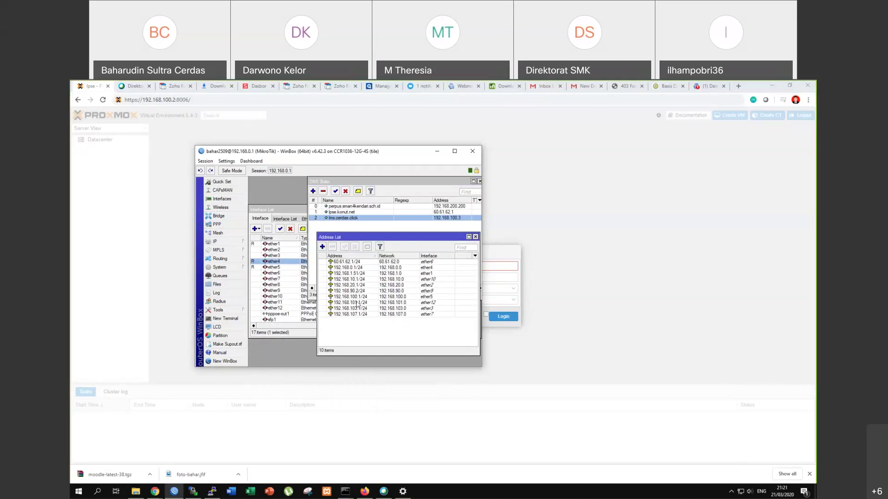
click(356, 298)
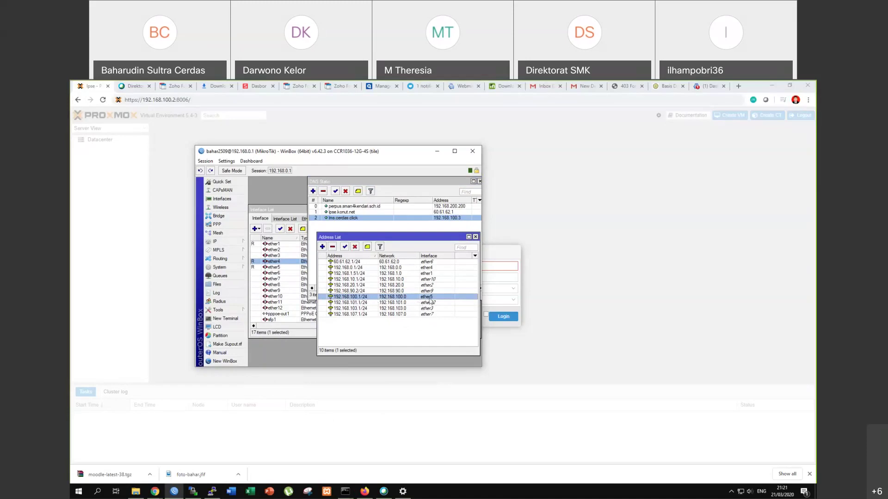
- Compare the Address List with the Interface List, confirming 192.168.100.1/24 sits on ether5
mouse_move(396, 234)
mouse_down()
mouse_move(443, 234)
mouse_move(408, 232)
mouse_up()
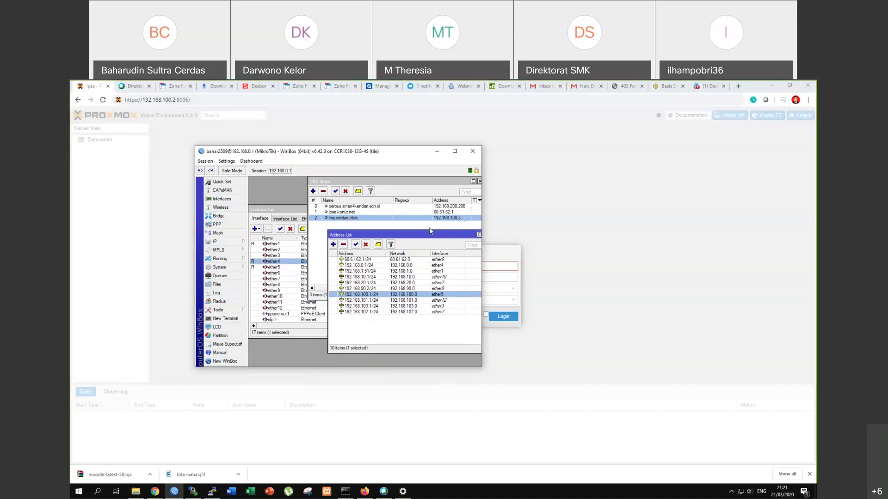
click(285, 269)
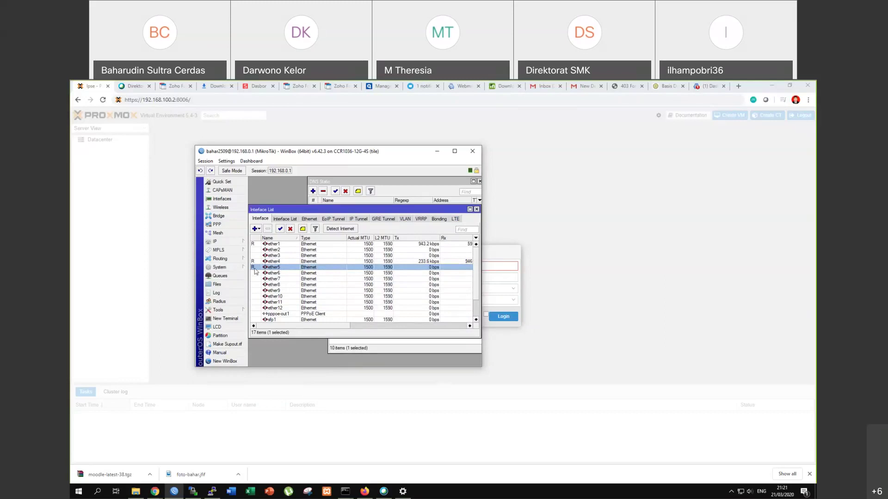
click(430, 348)
click(430, 295)
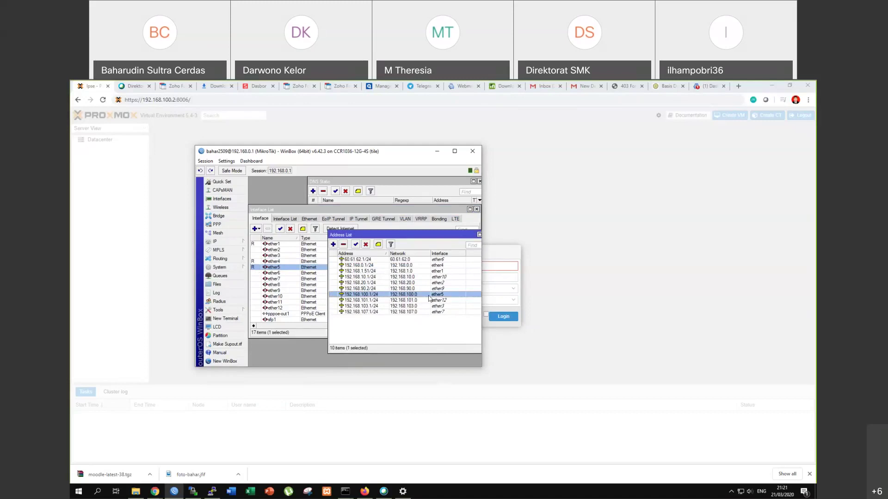
click(420, 193)
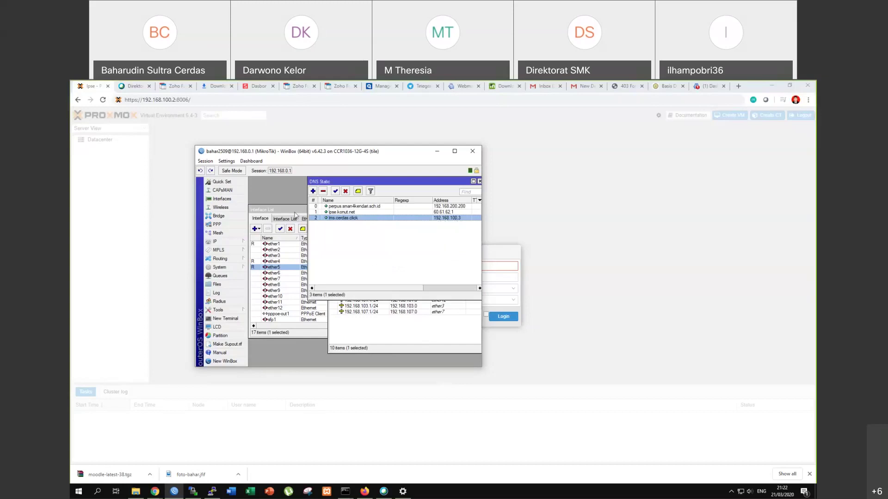
click(295, 212)
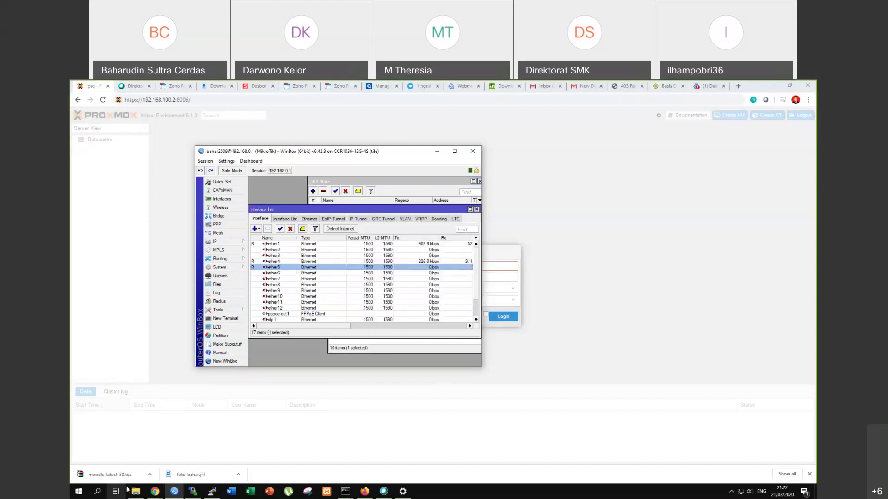
- Run ipconfig in Command Prompt, showing 192.168.0.254 with gateway 192.168.0.1, and move it right
click(345, 491)
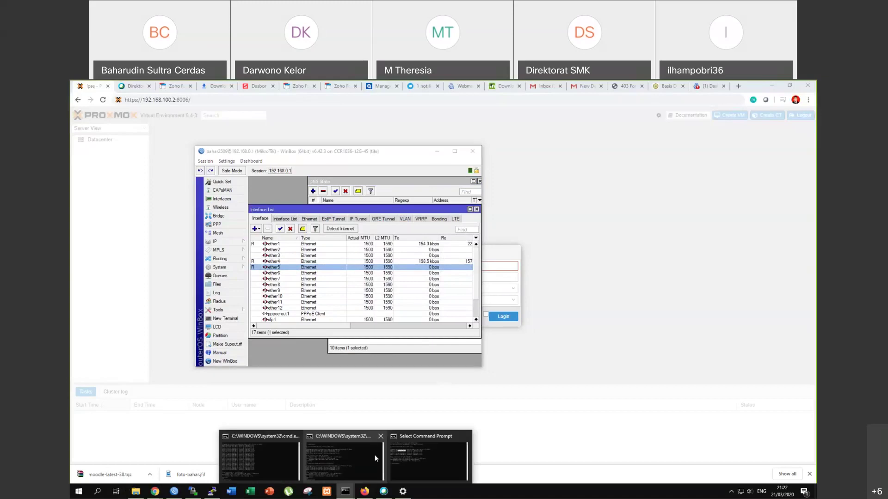
click(406, 455)
click(424, 385)
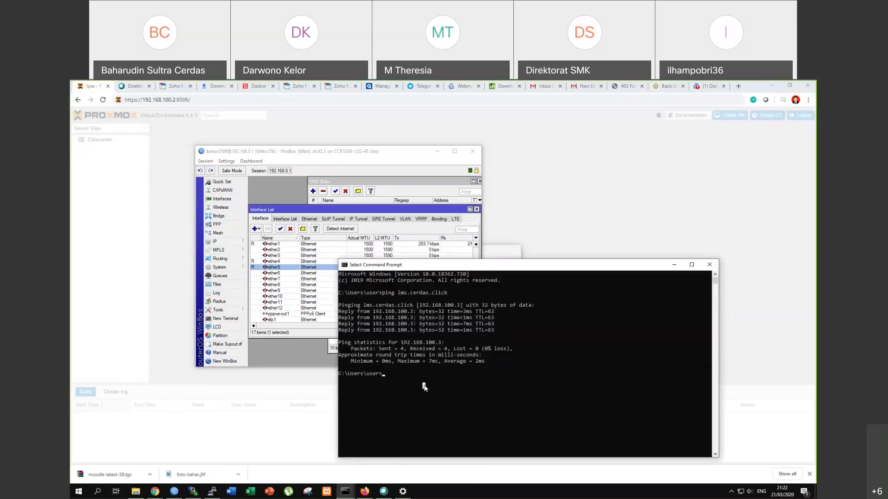
key(Escape)
text(ipconfgi)
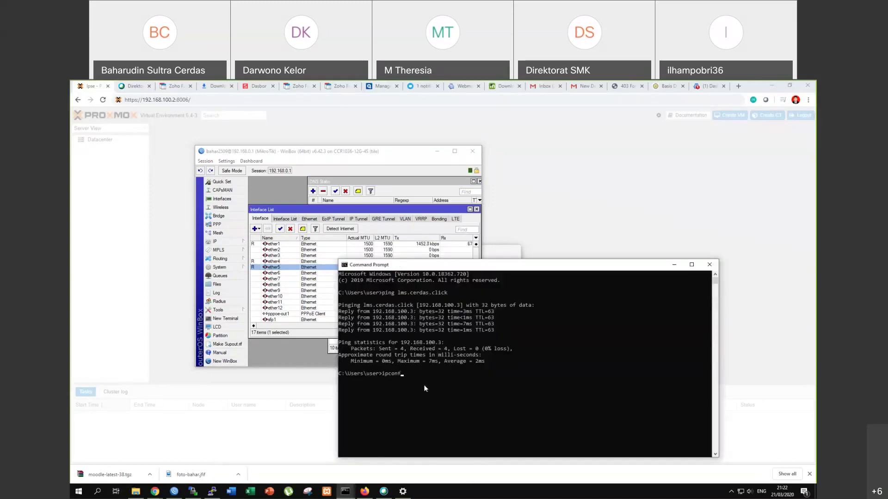
key(Return)
text(ip)
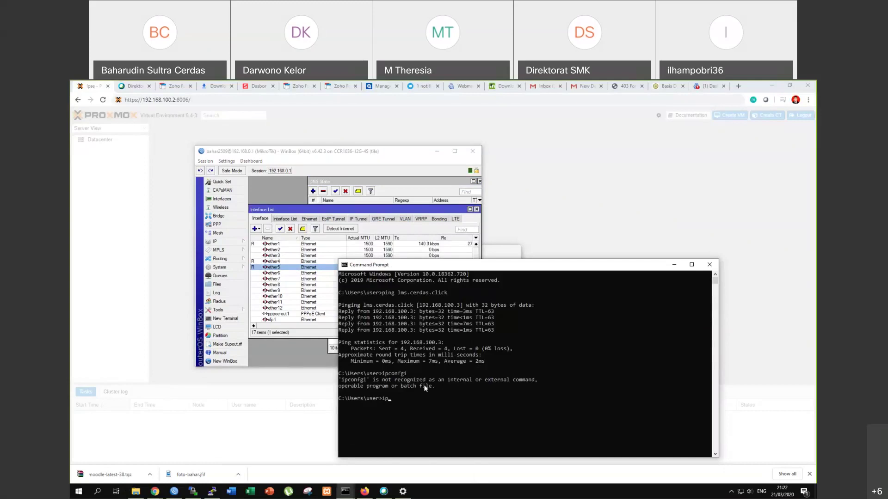
text(config)
key(Return)
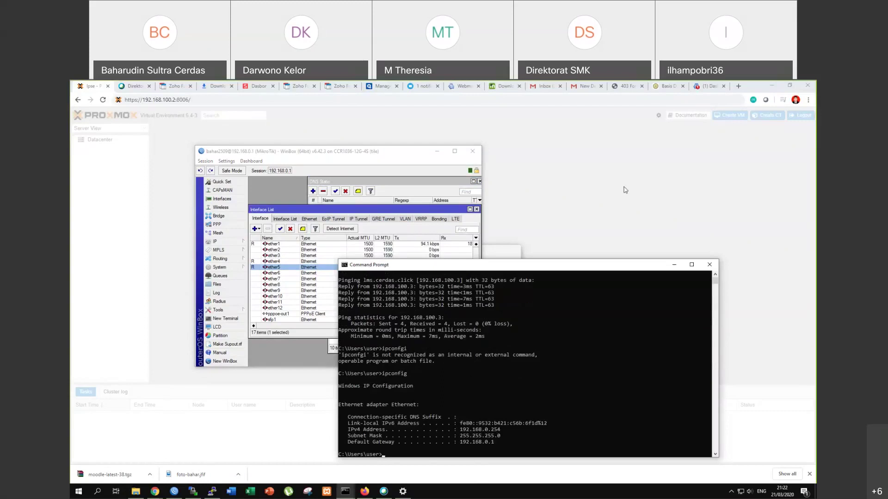
drag(514, 265, 666, 150)
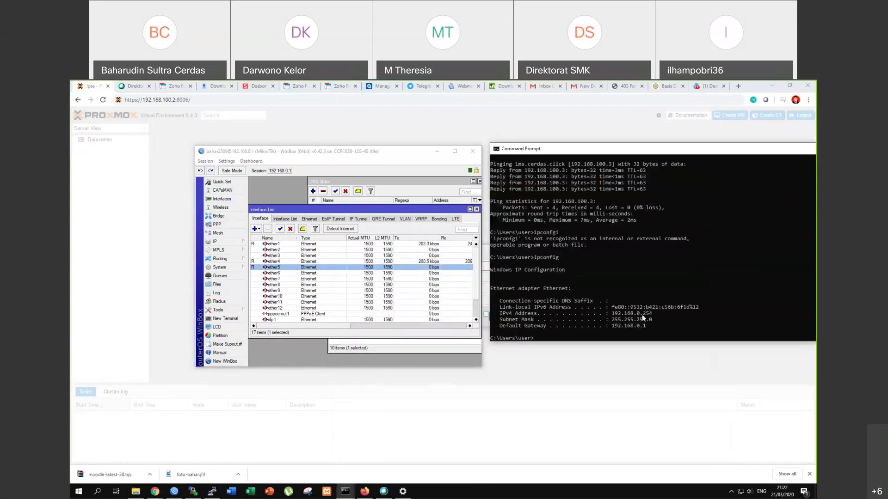
click(375, 218)
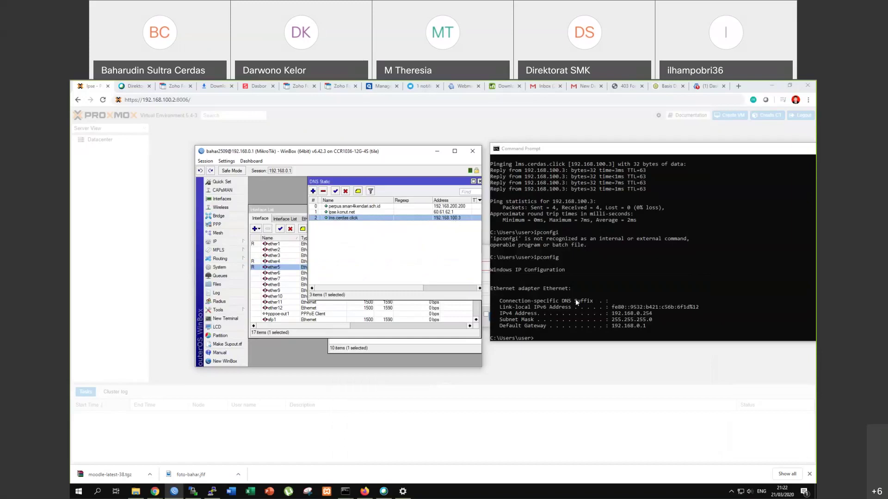
click(640, 328)
drag(633, 325, 648, 326)
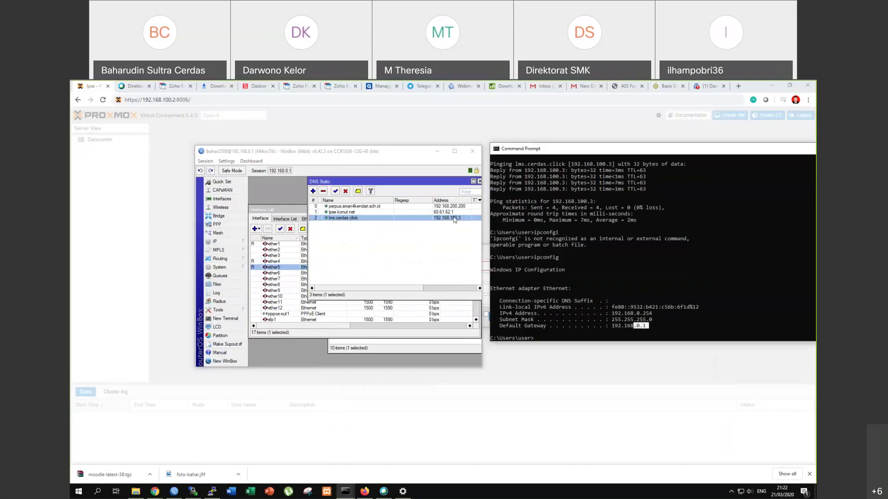
click(455, 220)
click(651, 322)
click(544, 340)
click(613, 313)
drag(613, 314, 633, 317)
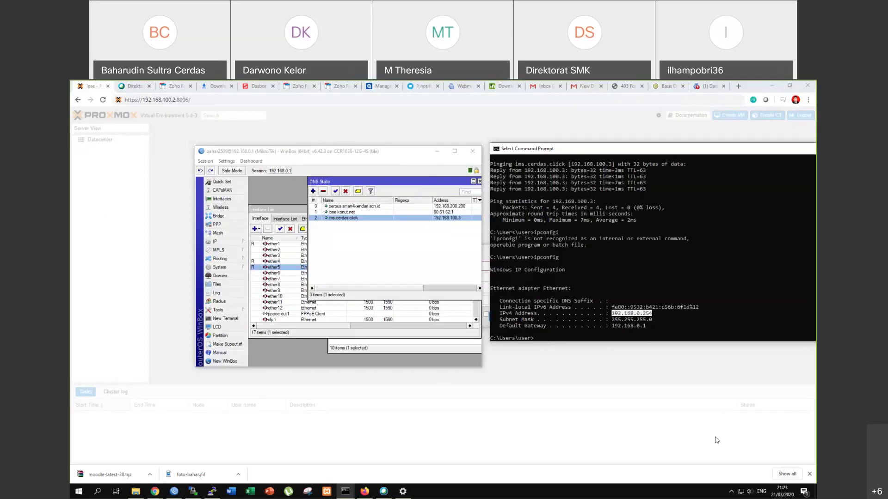
- Open the Ethernet adapter's Network Connection Details from Network & Internet settings
right_click(741, 493)
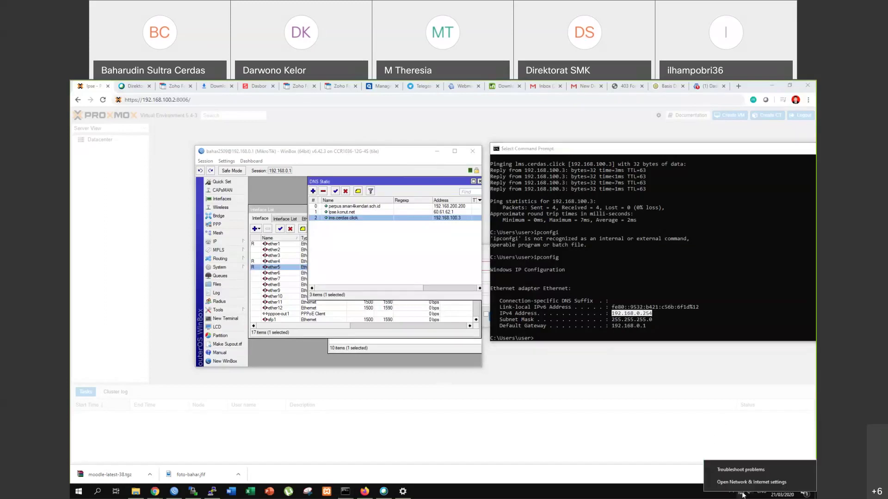
click(732, 478)
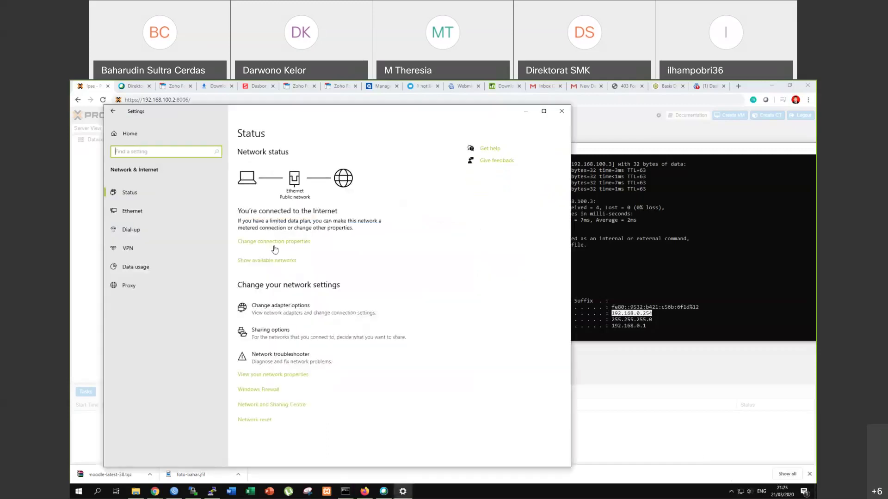
click(135, 216)
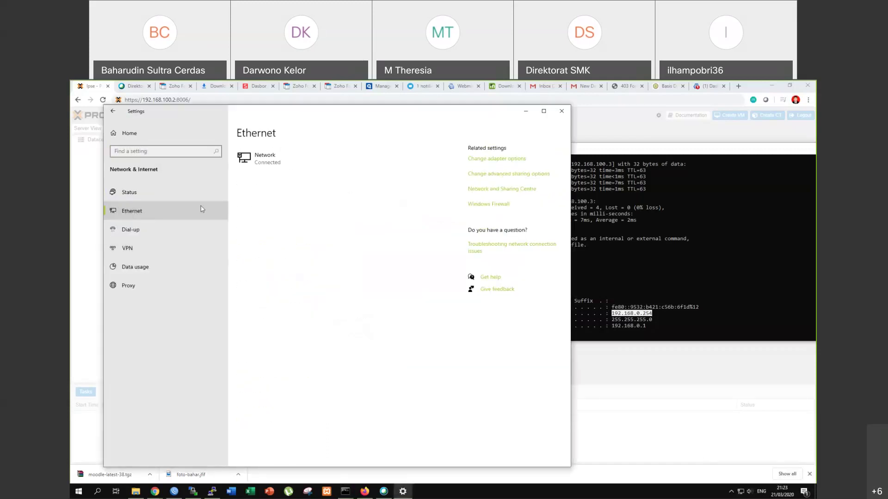
click(494, 162)
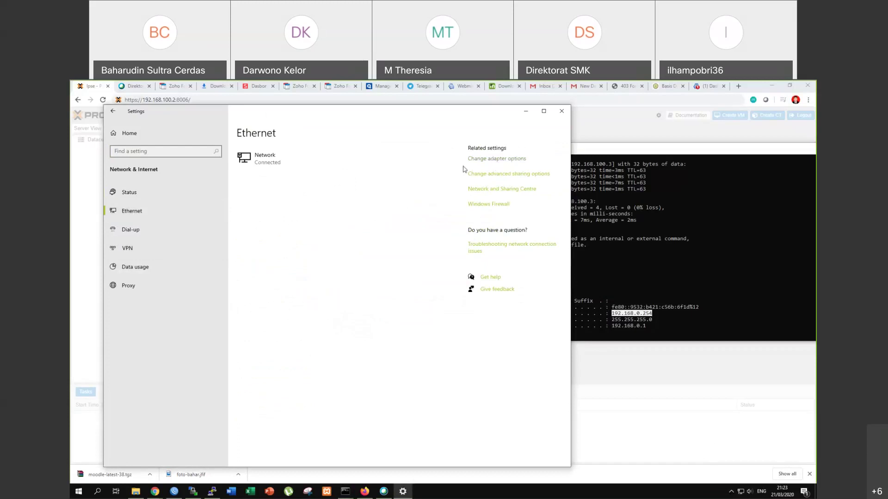
click(279, 219)
drag(416, 172, 460, 196)
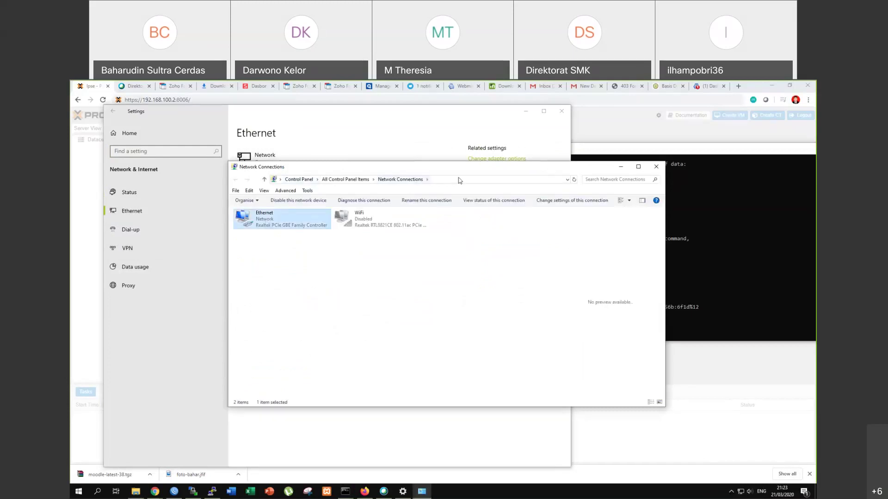
double_click(317, 245)
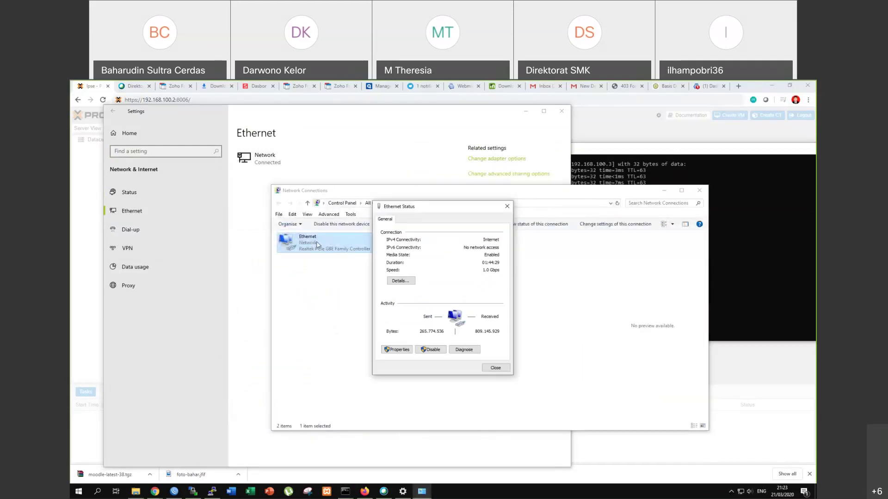
click(402, 282)
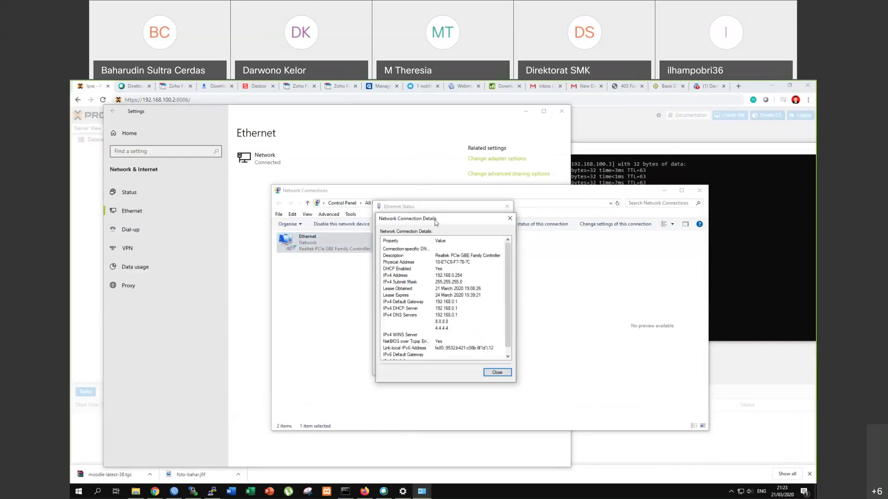
drag(435, 223, 577, 221)
- Match the IPv4 address 192.168.0.254 in the details against the ipconfig output
click(555, 273)
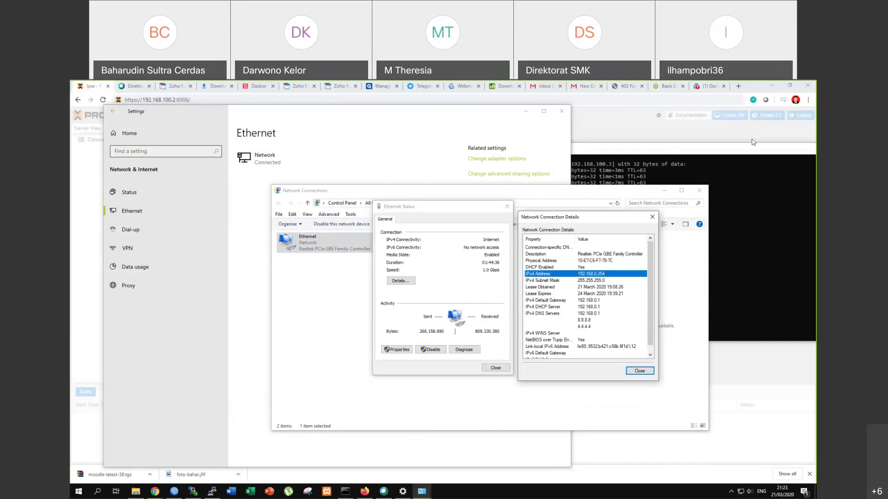
click(730, 173)
double_click(633, 314)
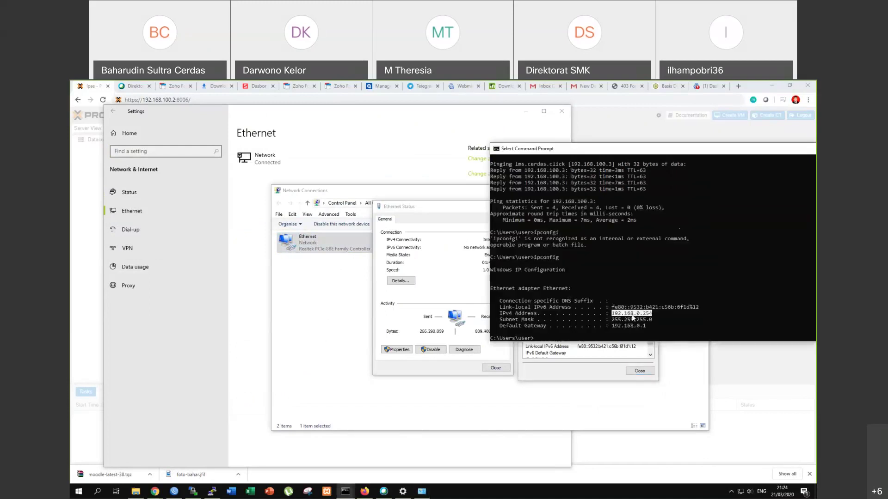
click(613, 371)
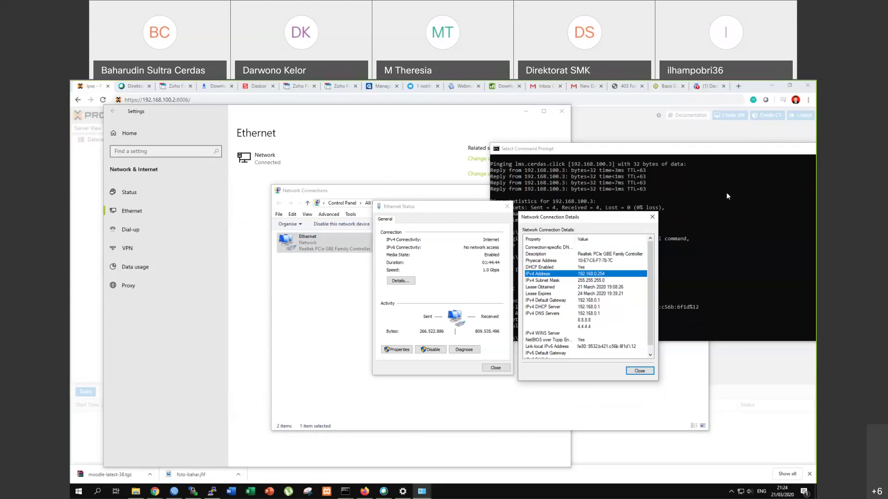
drag(550, 217, 690, 182)
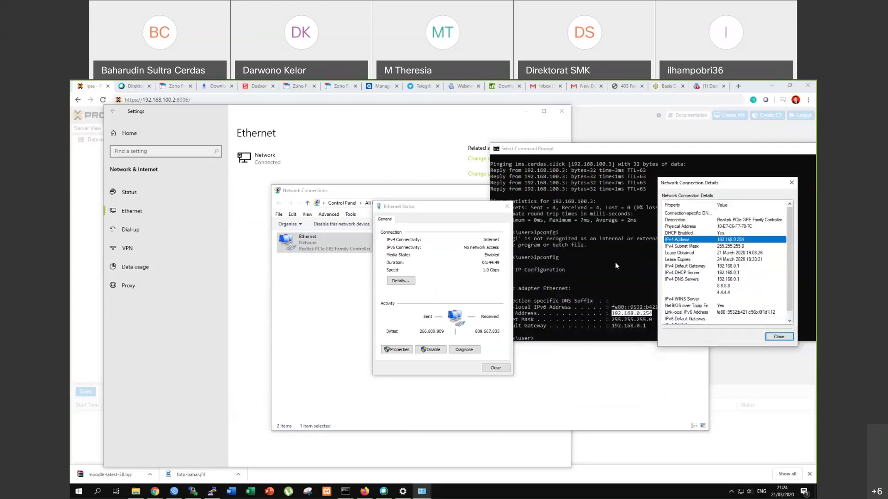
click(612, 265)
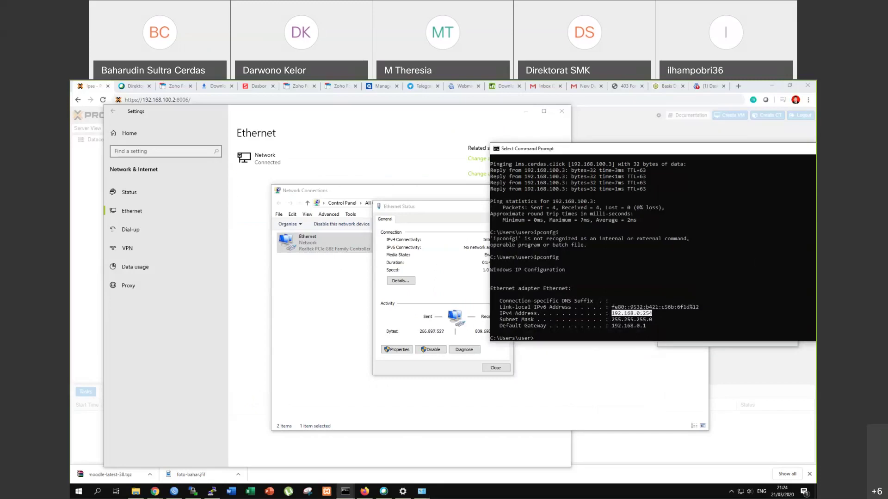
mouse_move(422, 491)
click(461, 451)
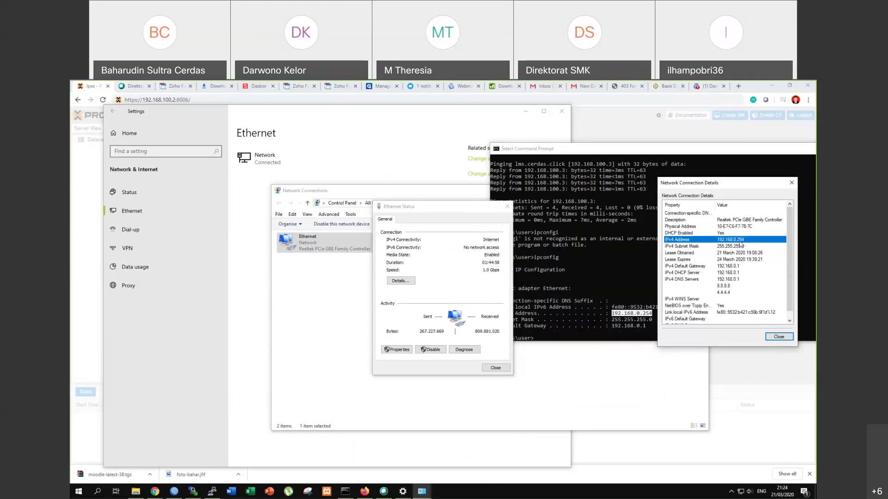
- Compare the default gateway 192.168.0.1 with ipconfig and step down to the DHCP server entry
click(712, 267)
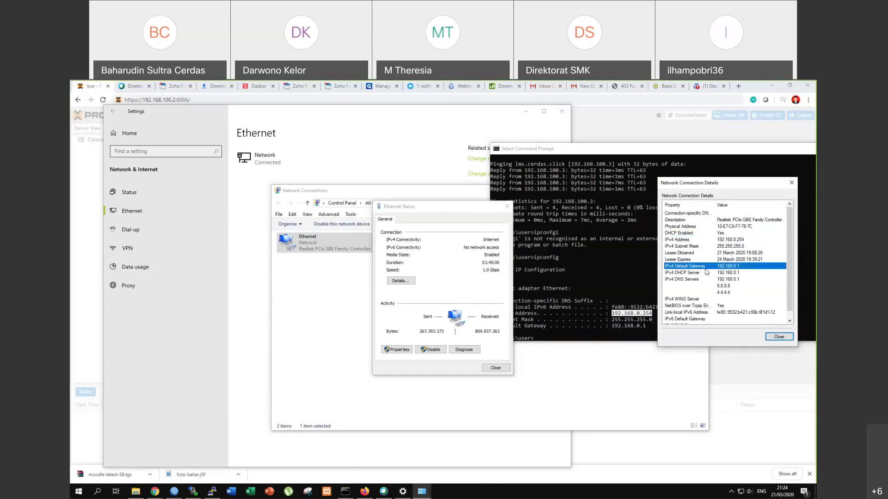
click(536, 337)
drag(503, 326, 580, 326)
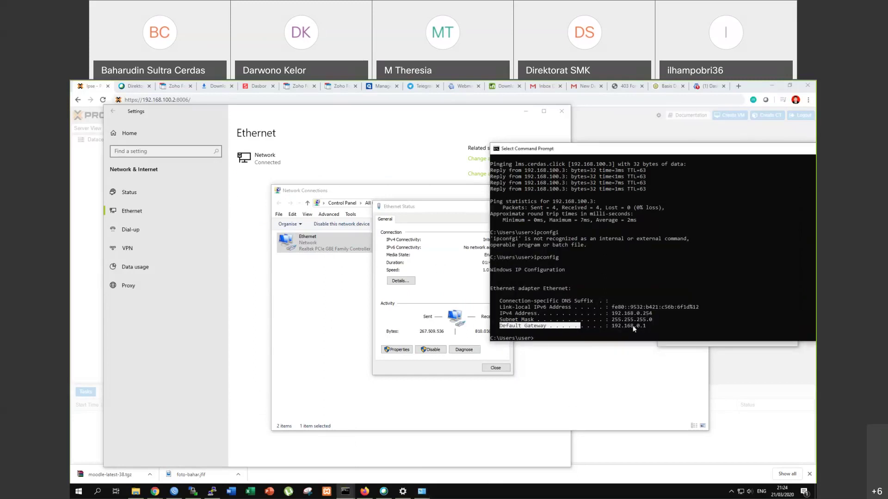
click(649, 326)
click(674, 345)
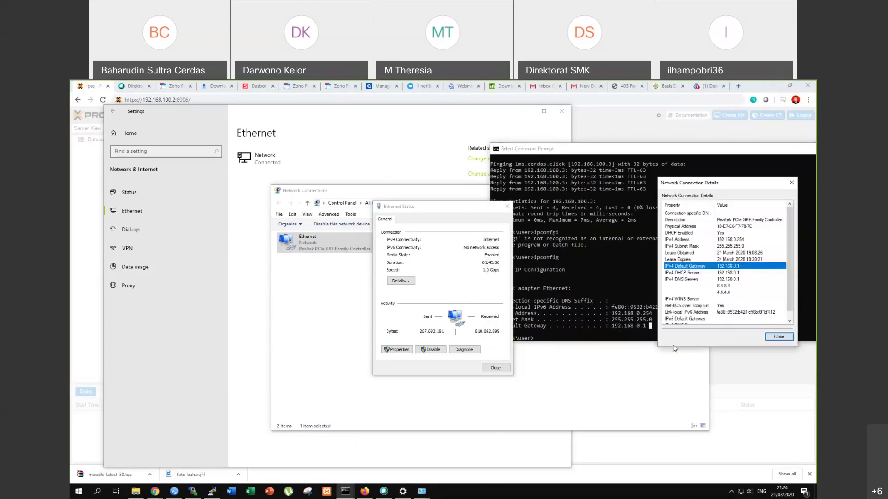
key(Down)
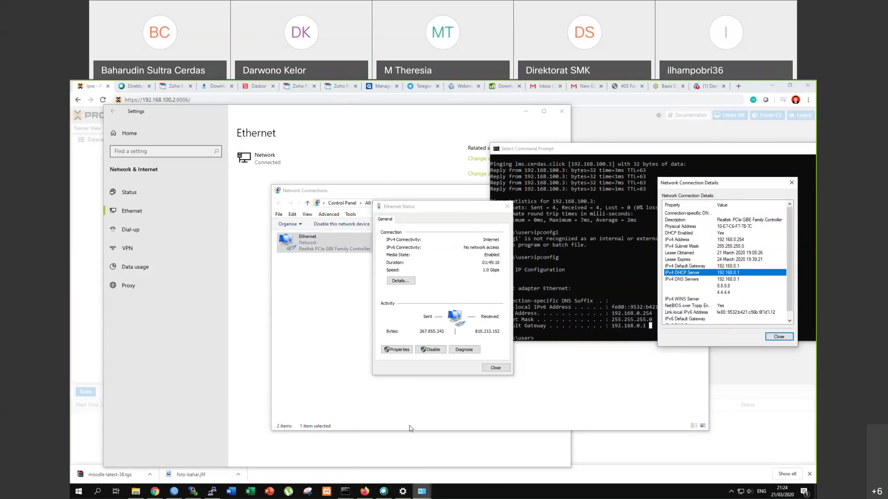
click(175, 492)
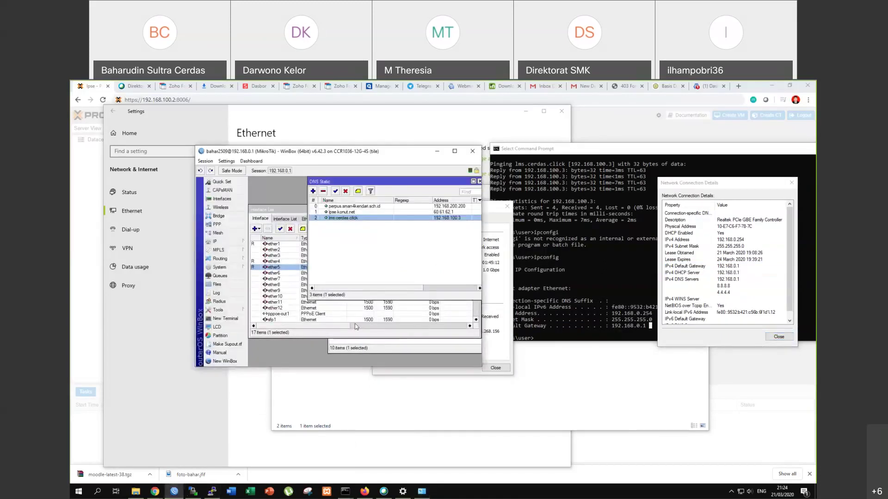
- Select 192.168.0.1/24 in the Address List and its interface ether4 in the Interface List
click(290, 210)
click(375, 185)
click(236, 243)
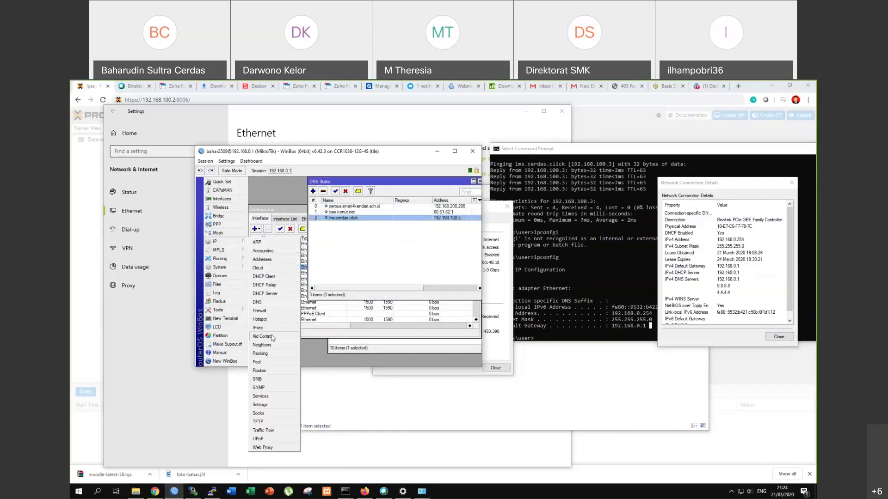
click(262, 260)
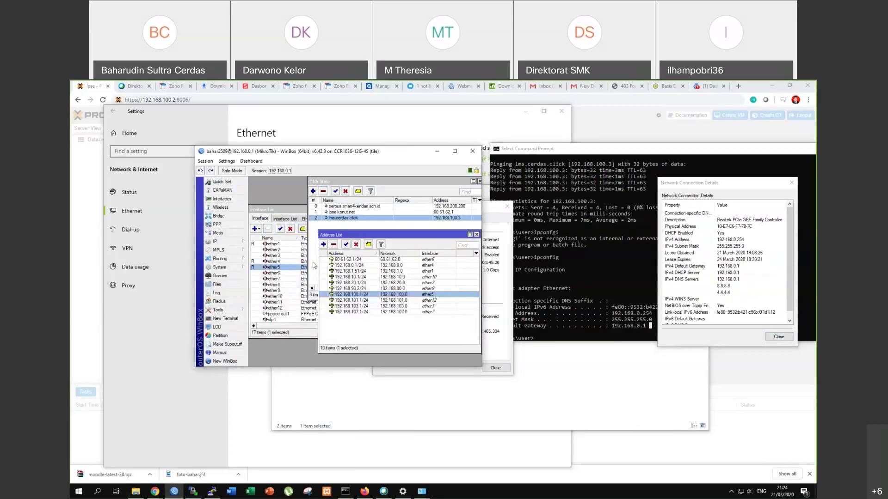
drag(389, 238, 360, 267)
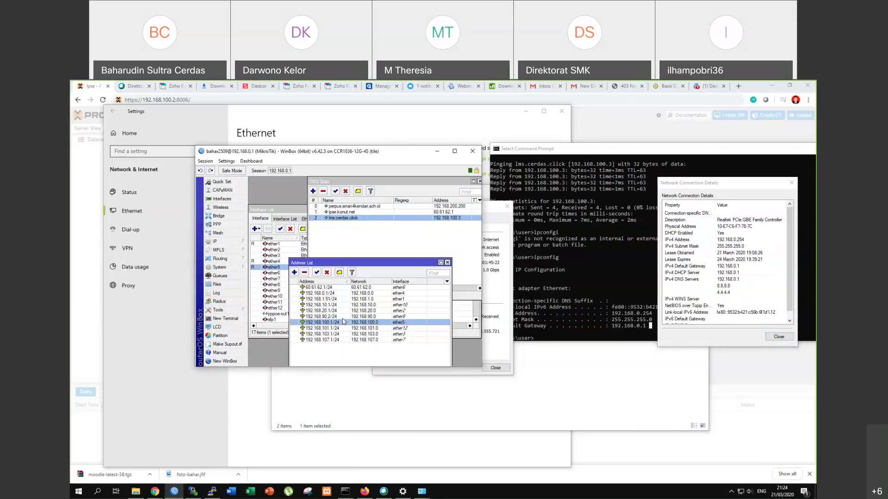
click(321, 294)
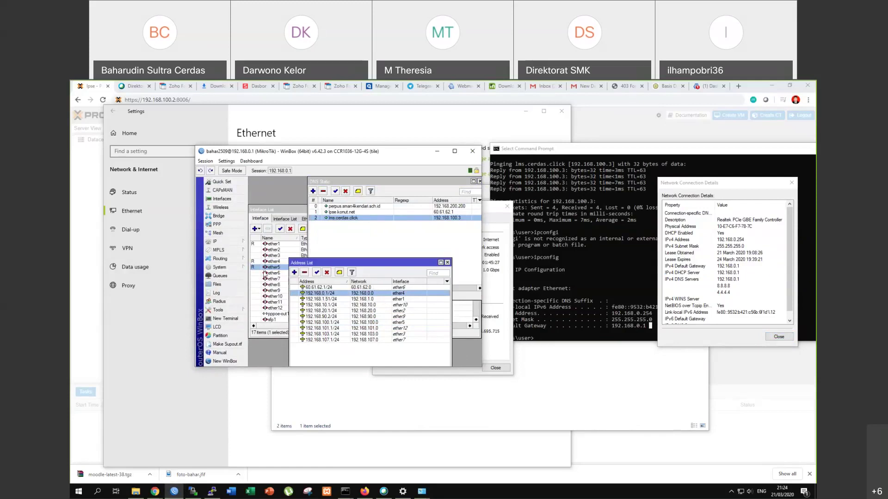
click(273, 264)
click(274, 262)
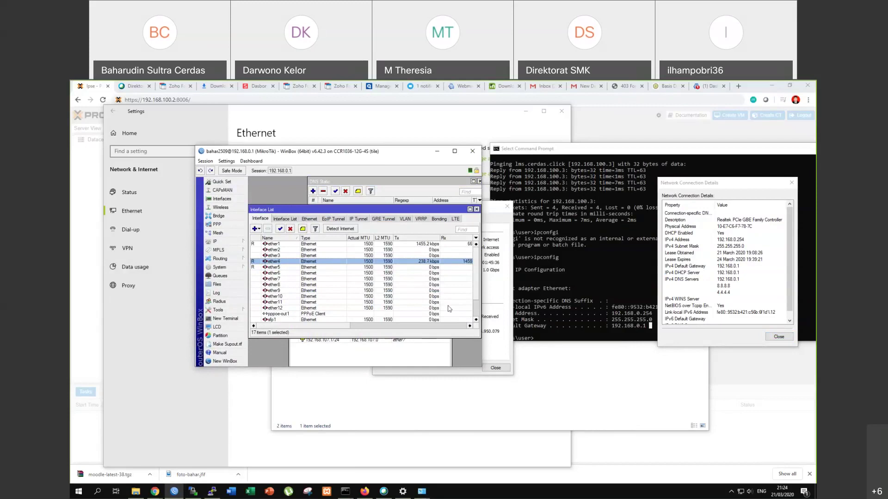
- Highlight the ipconfig address, then match ether5 to 192.168.100.1/24 in the router lists
click(645, 326)
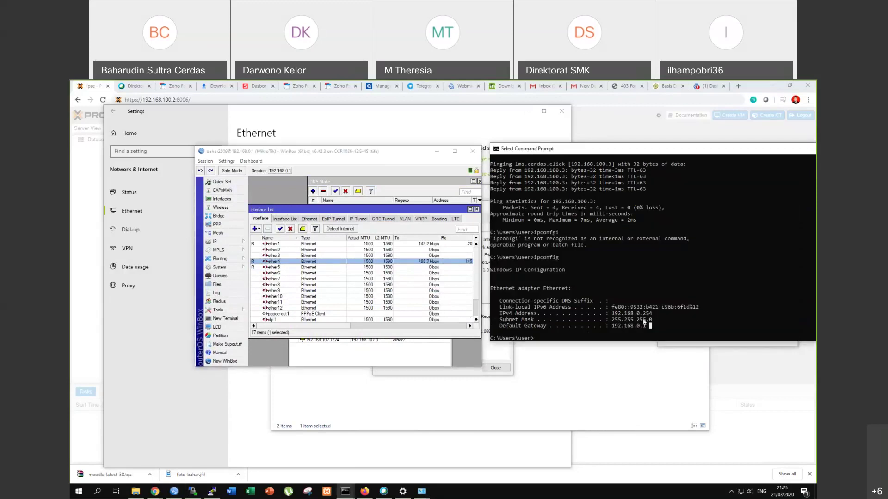
mouse_move(651, 312)
mouse_down()
mouse_move(611, 313)
mouse_move(620, 325)
mouse_move(649, 326)
mouse_up()
click(305, 269)
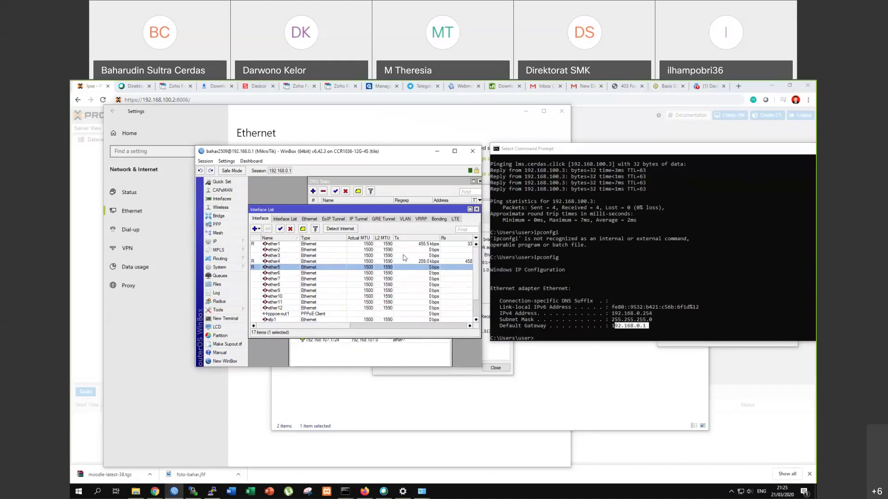
click(355, 348)
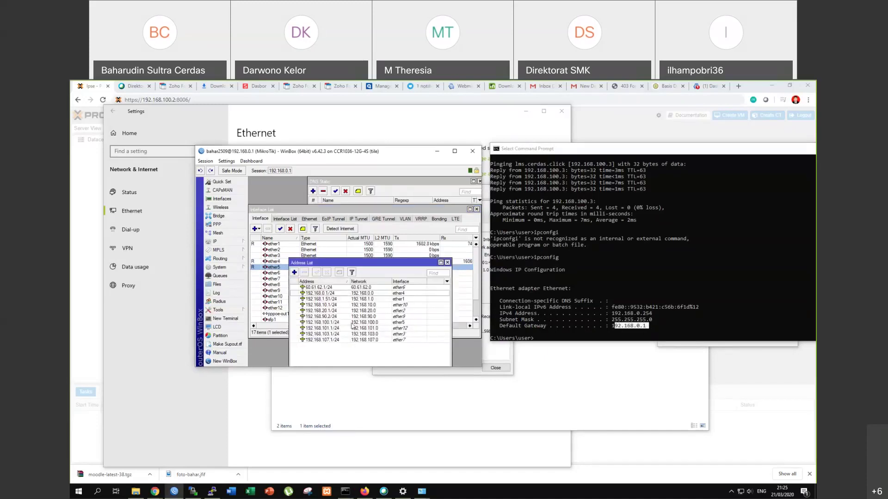
click(329, 323)
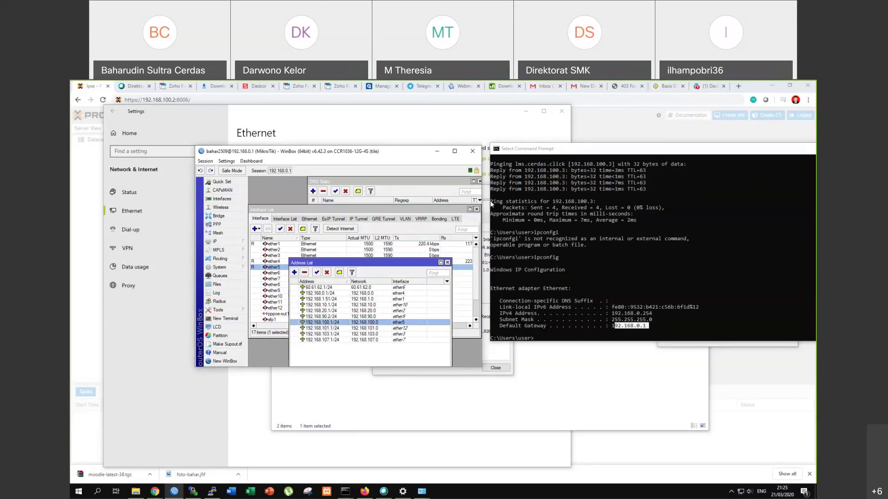
click(421, 182)
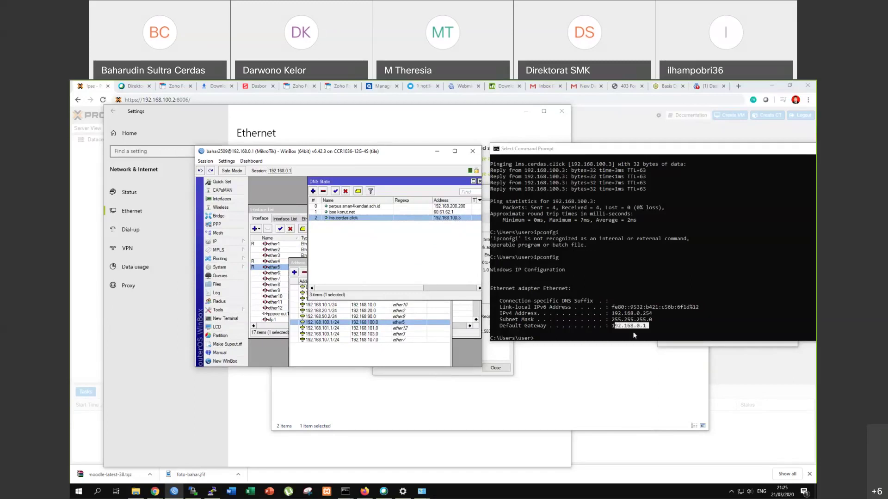
- Recheck ether5 and 192.168.100.1/24 against the DNS entries, then return to the Proxmox login page
click(274, 262)
click(274, 268)
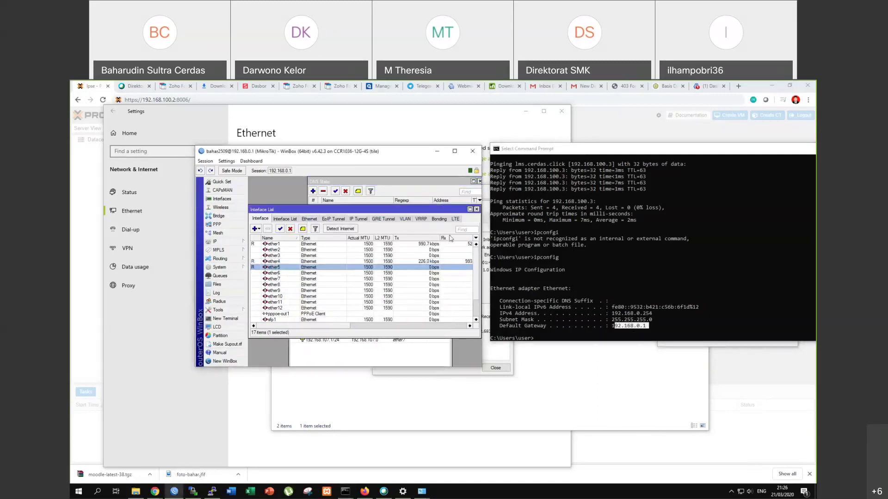
click(362, 354)
click(375, 324)
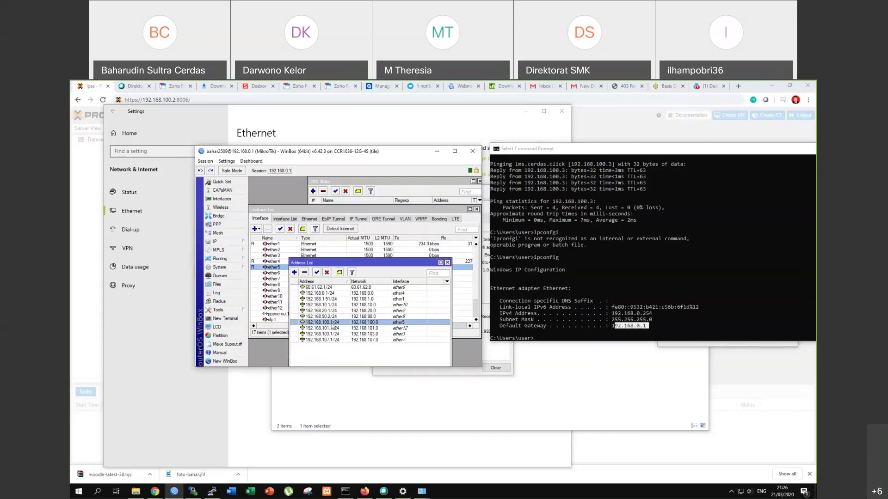
click(418, 205)
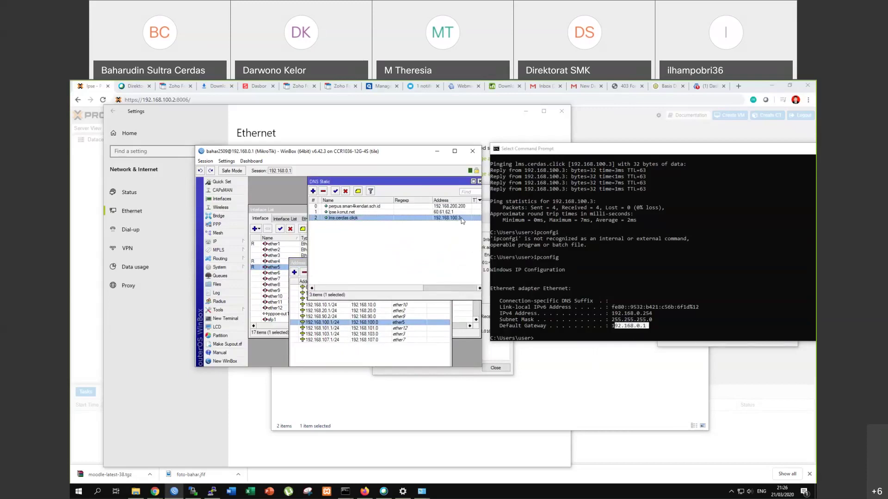
click(420, 248)
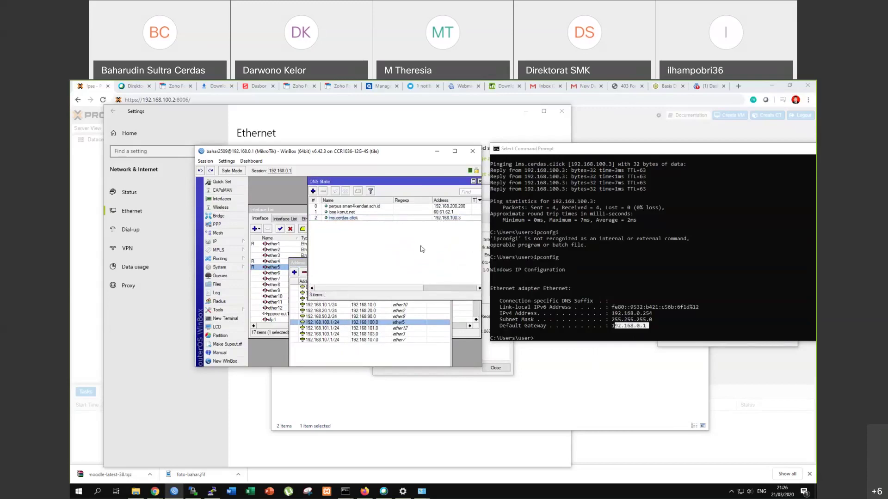
click(80, 162)
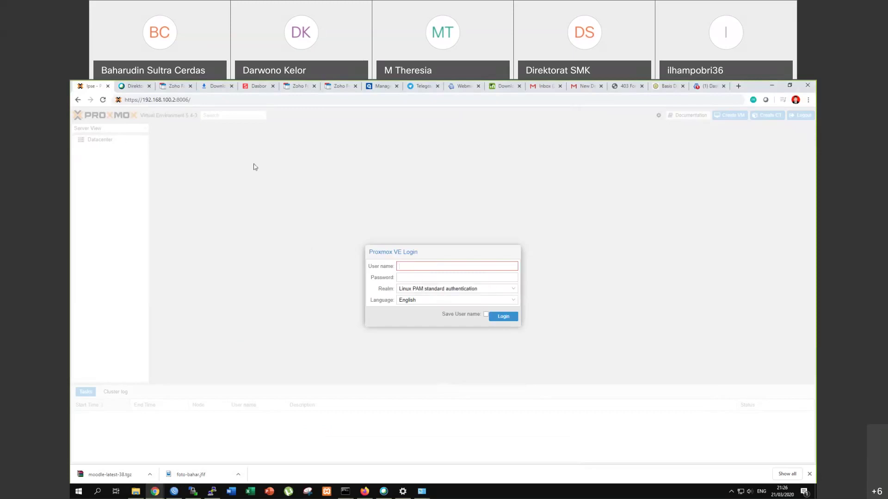
- Enter the username root and the account password, then submit the login
text(root)
key(Tab)
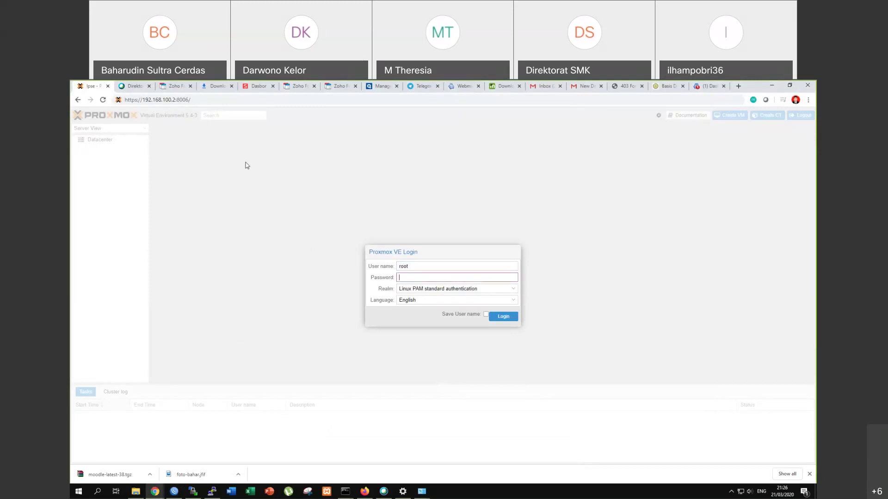
text(•••••••••••••)
key(Return)
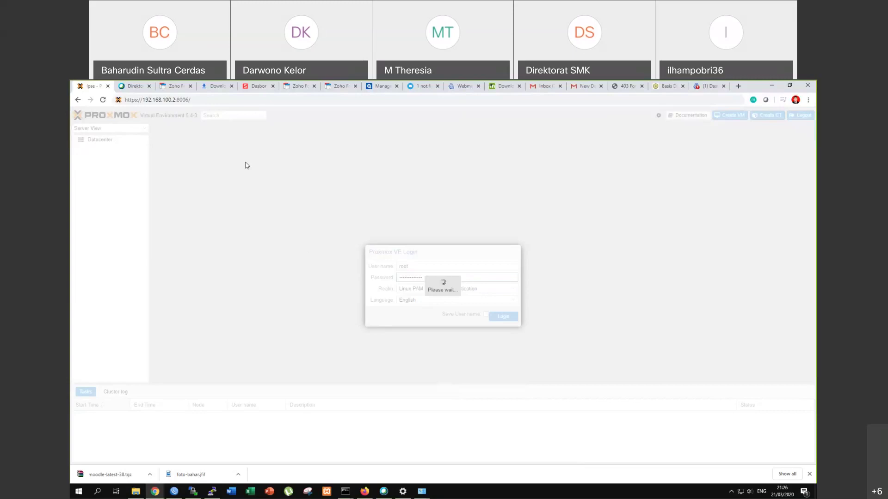
- Clear the login failure and retry the root password twice more
key(Return)
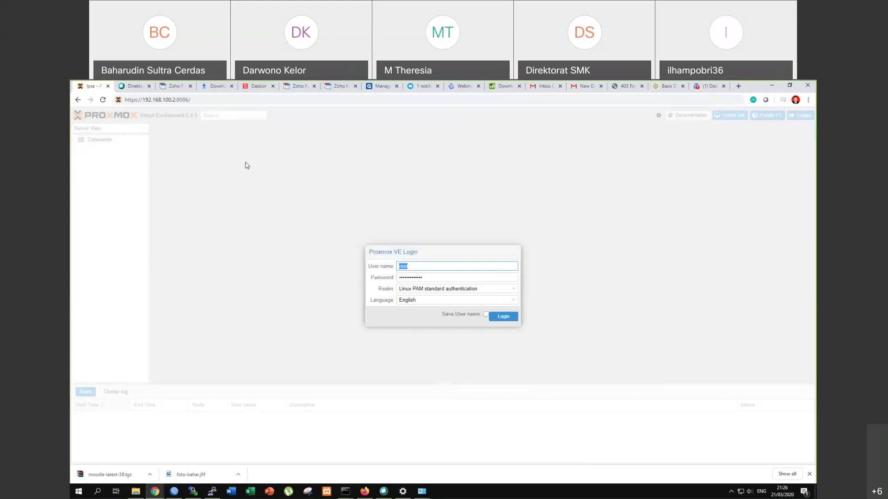
key(Tab)
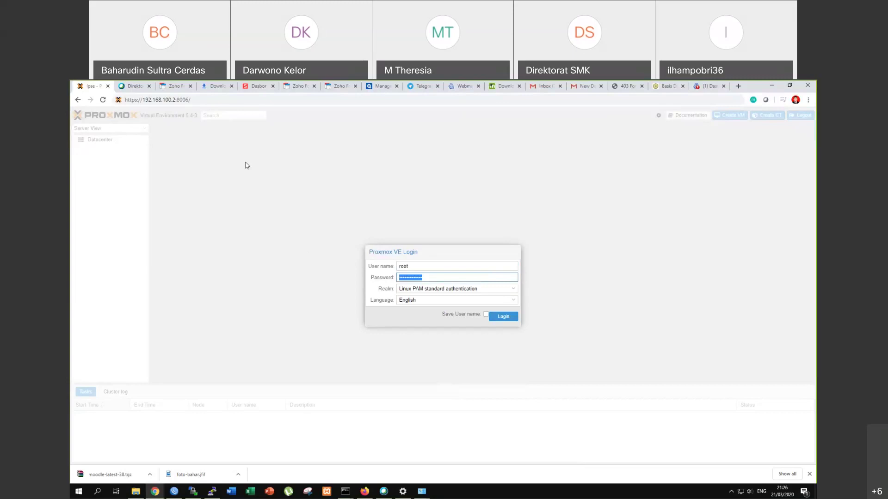
text(*****)
key(Return)
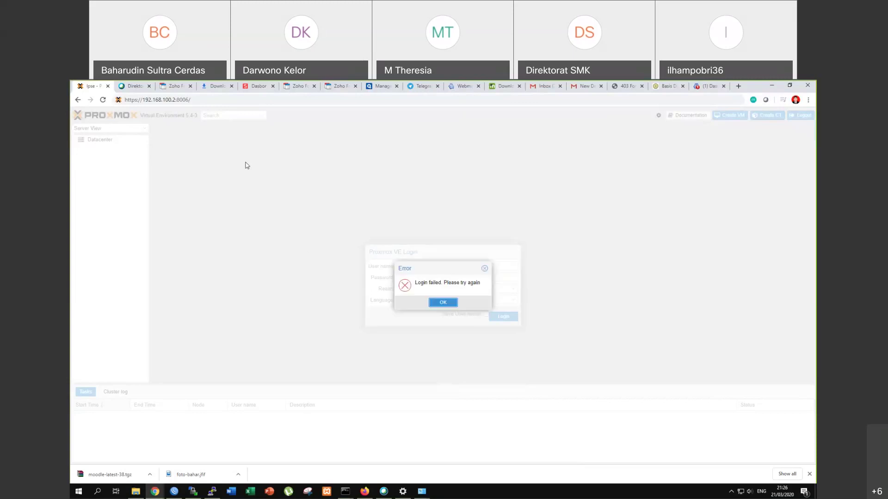
key(Return)
key(Tab)
key(Return)
- After further rejections, retype and correct the root password and submit again
key(Return)
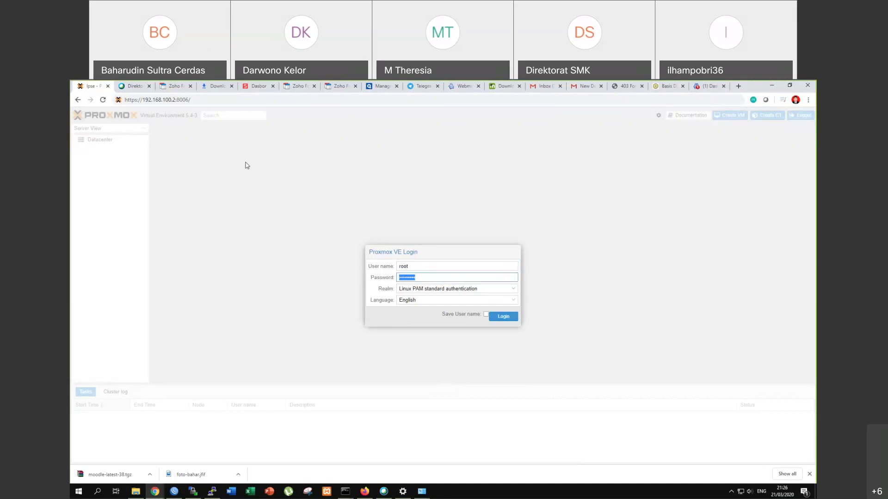
key(Return)
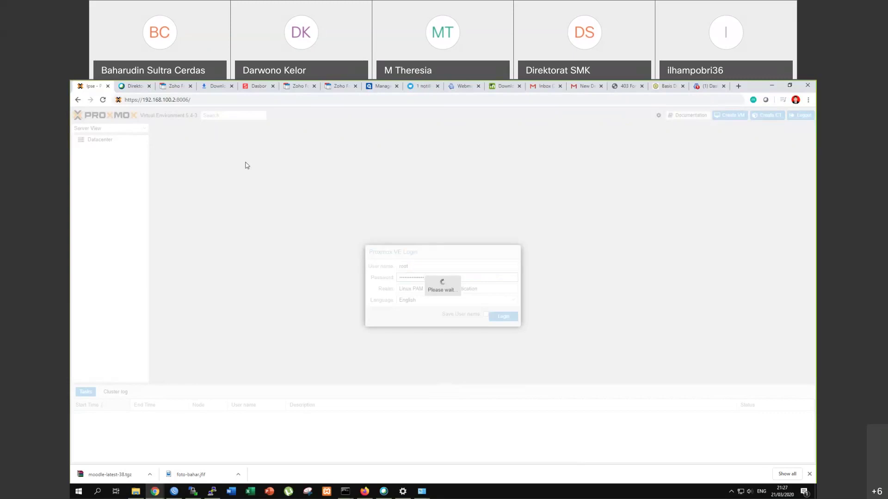
key(Return)
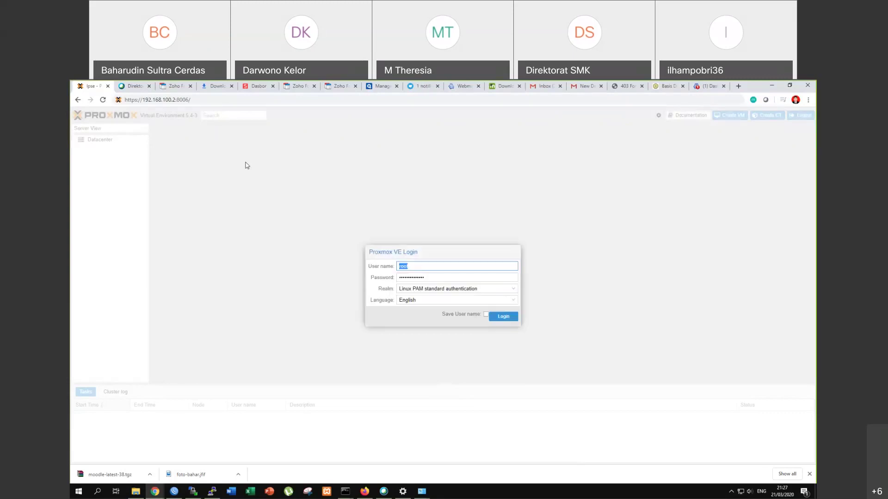
key(Tab)
text(•••••••••)
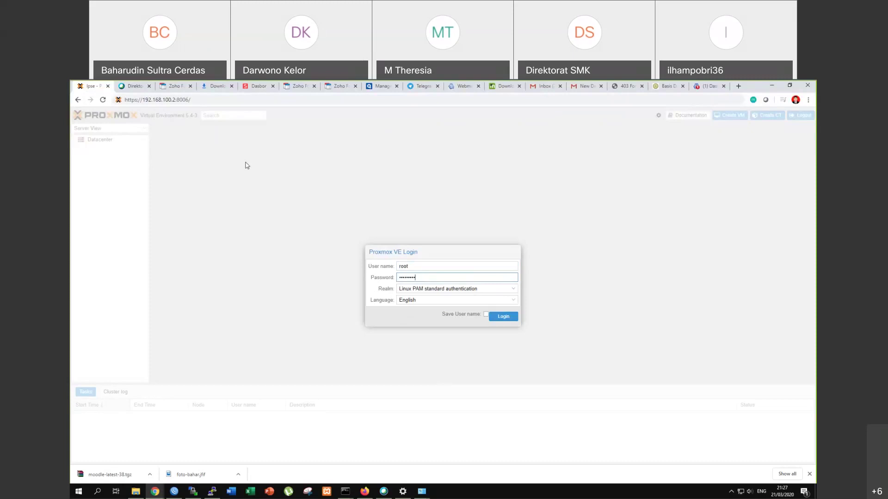
text(••)
key(Return)
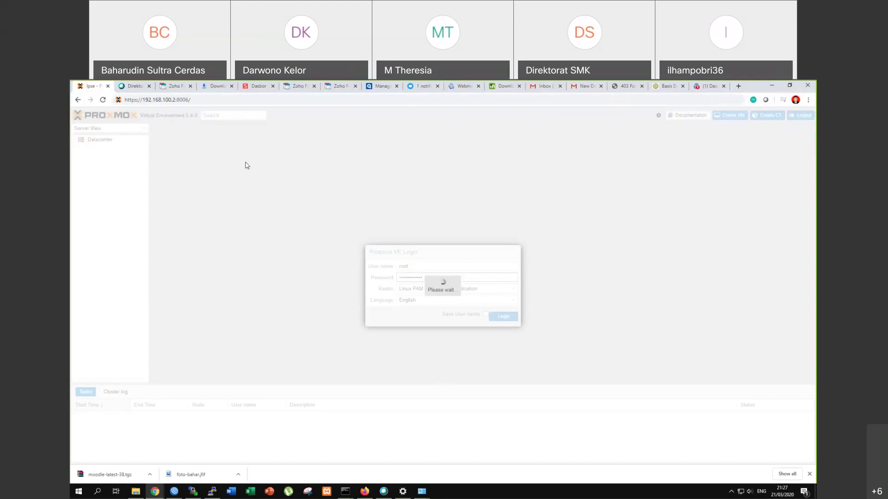
key(Return)
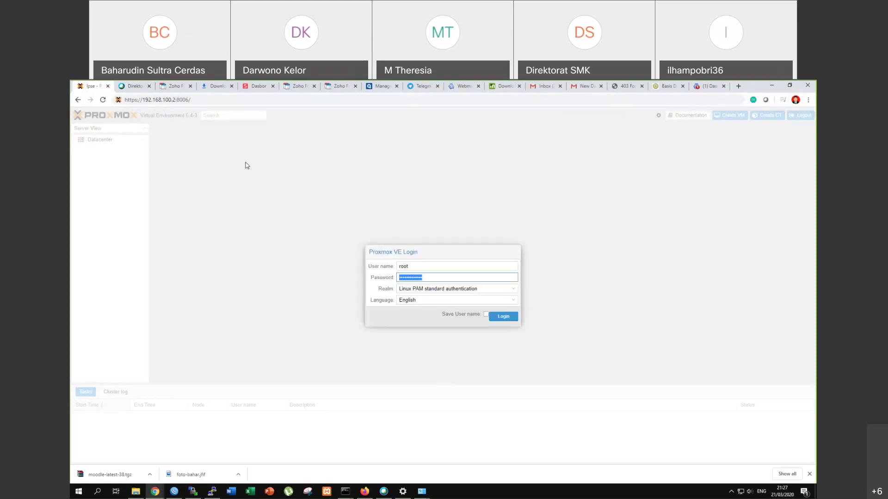
text(•••••••••)
key(BackSpace)
key(BackSpace)
key(BackSpace)
key(BackSpace)
key(BackSpace)
key(BackSpace)
key(BackSpace)
key(BackSpace)
key(BackSpace)
key(BackSpace)
key(BackSpace)
text(•••••••••••••)
key(Return)
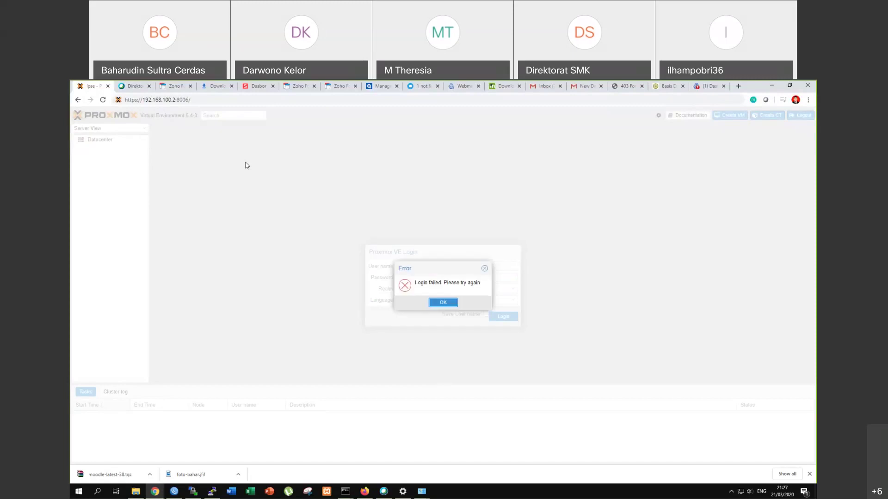
- Replace the entered password with a freshly typed one and resubmit the login
key(Return)
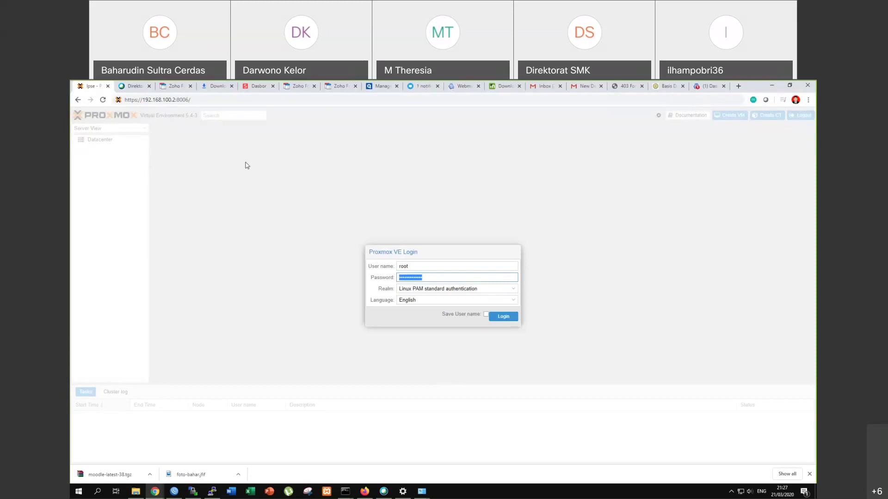
text(********)
key(Return)
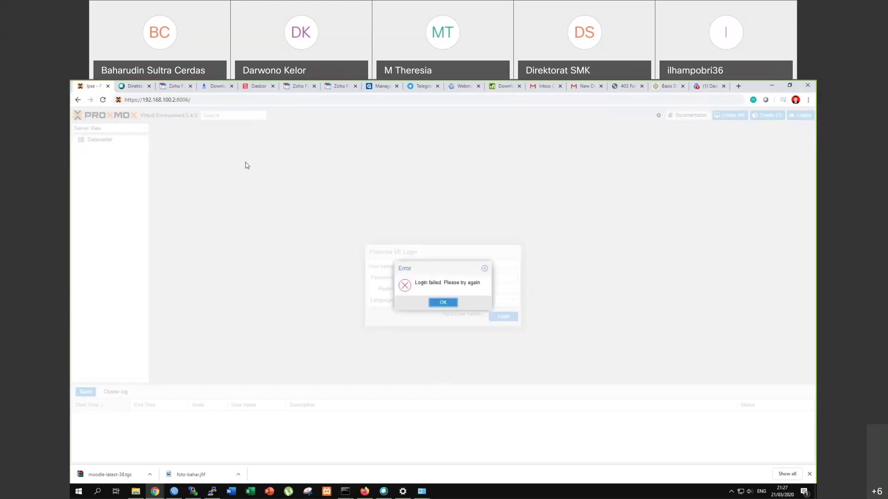
click(484, 269)
drag(427, 280, 355, 277)
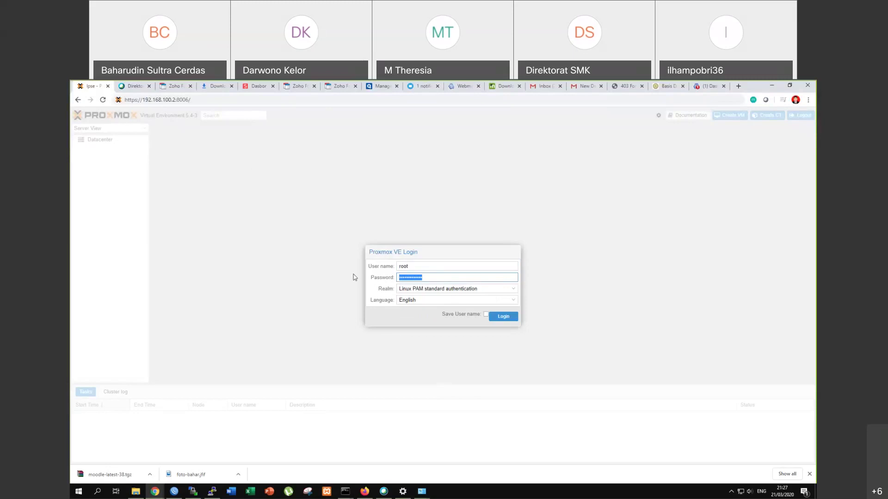
text(*************)
key(Return)
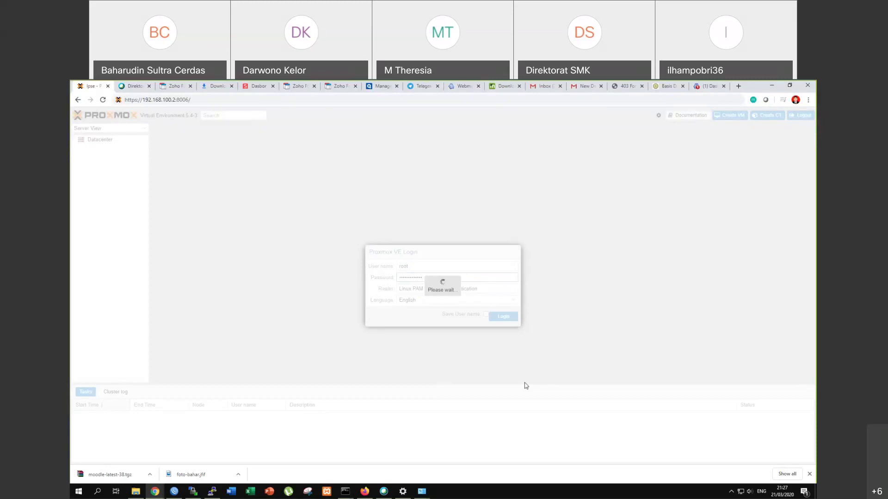
- Retype the corrected root password until the Proxmox VE login succeeds
key(Return)
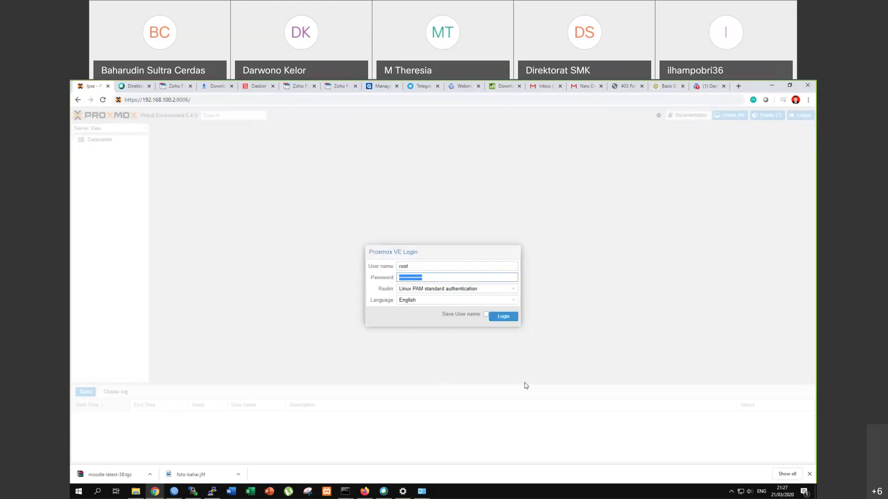
text(*************)
key(Return)
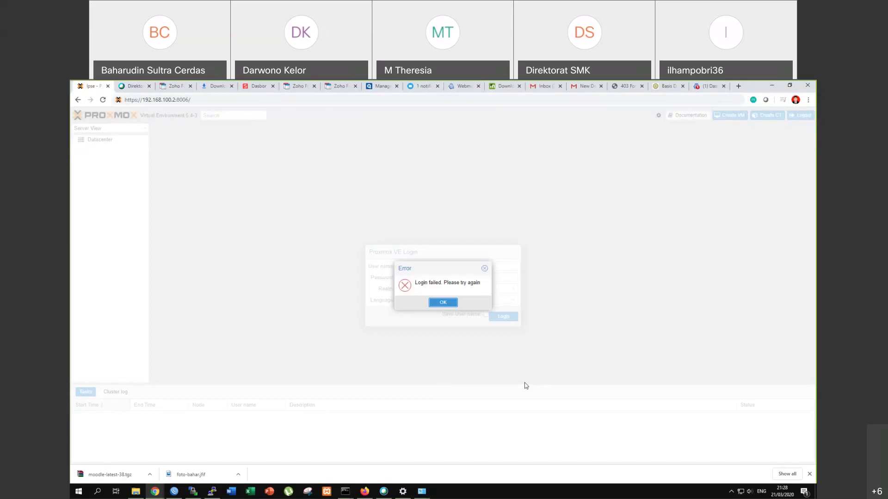
key(Return)
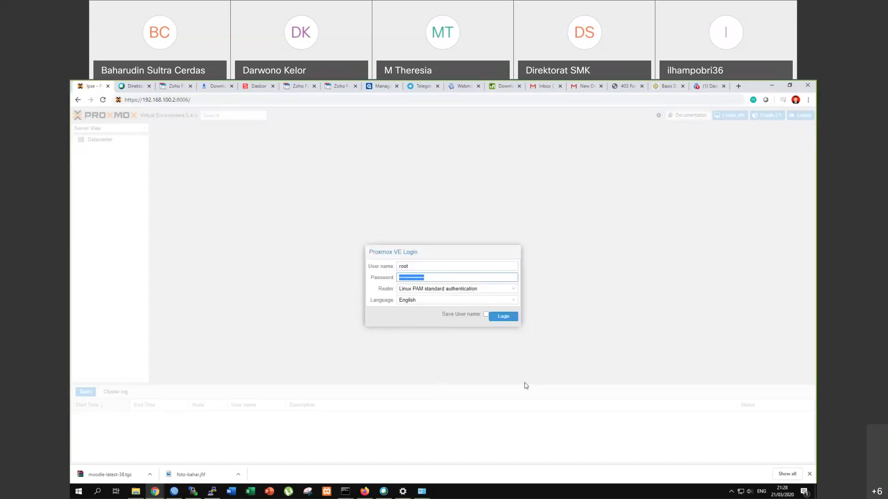
text(•••••••••••••)
key(Return)
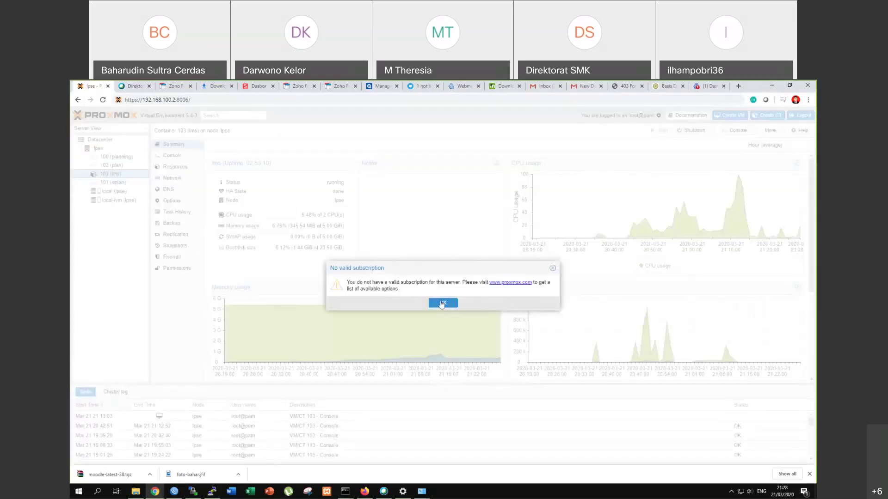
- Close the no-subscription notice, review the lms PuTTY terminal, then minimize it
click(443, 303)
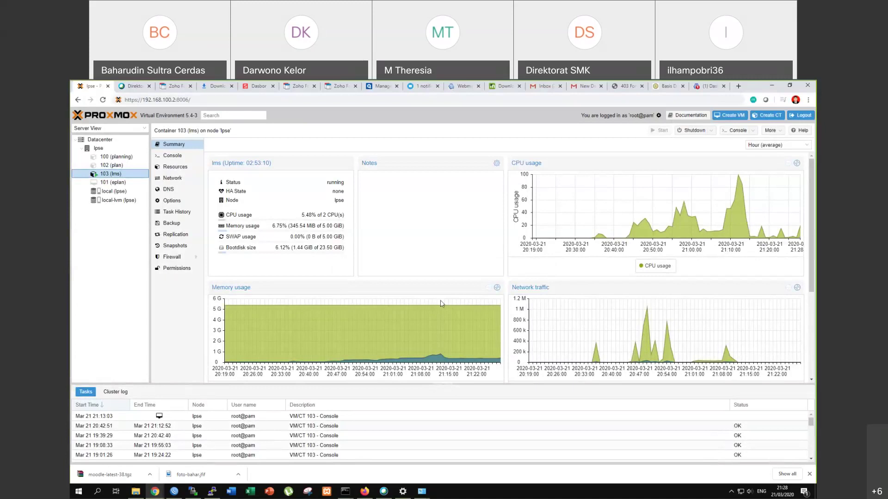
click(216, 492)
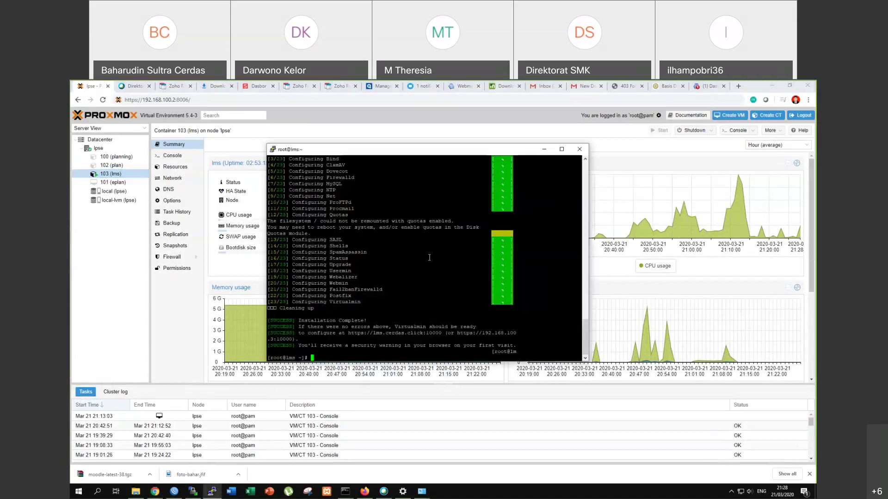
drag(584, 337, 585, 358)
click(543, 150)
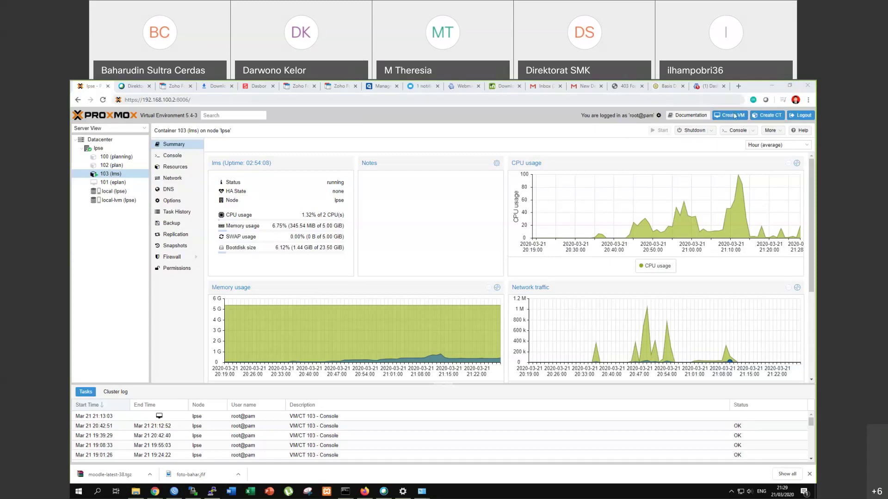
click(790, 85)
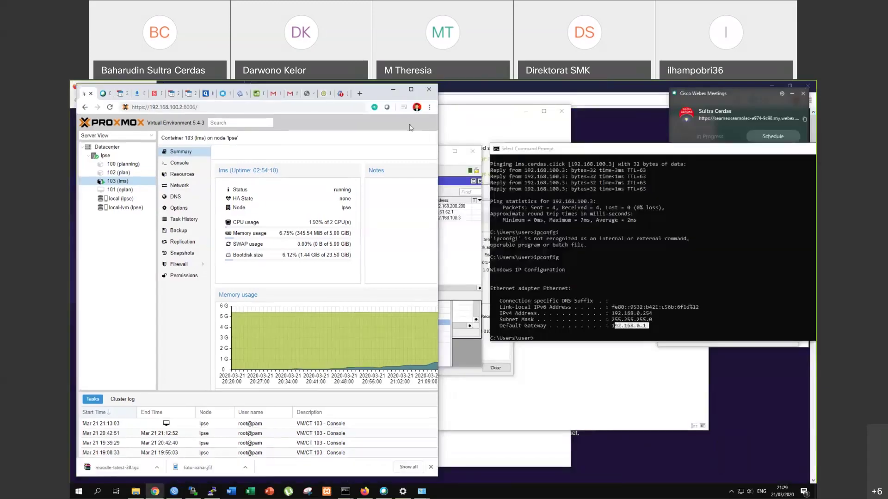
click(410, 89)
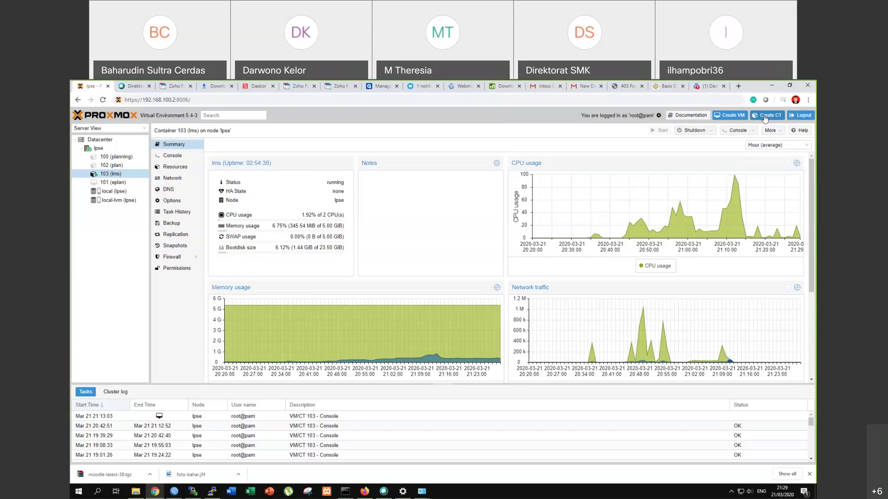
- Begin a new LXC container (CT ID 104) with hostname csoc
click(765, 116)
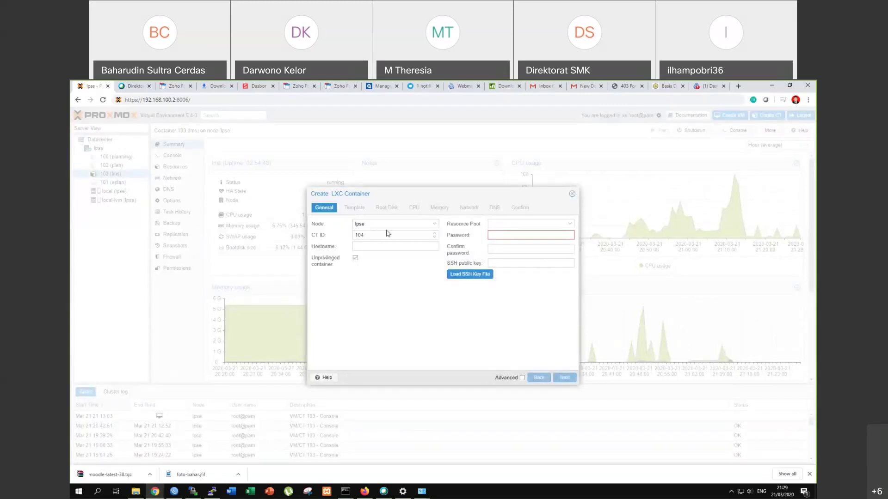
click(365, 247)
text(csoc)
- Enter and confirm the container's root password
click(509, 235)
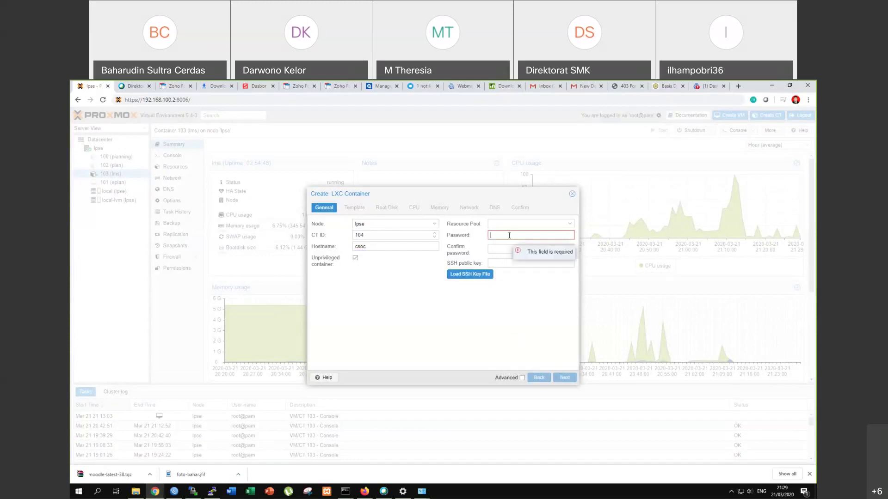
text(•••••••••)
key(Tab)
text(•••••••••)
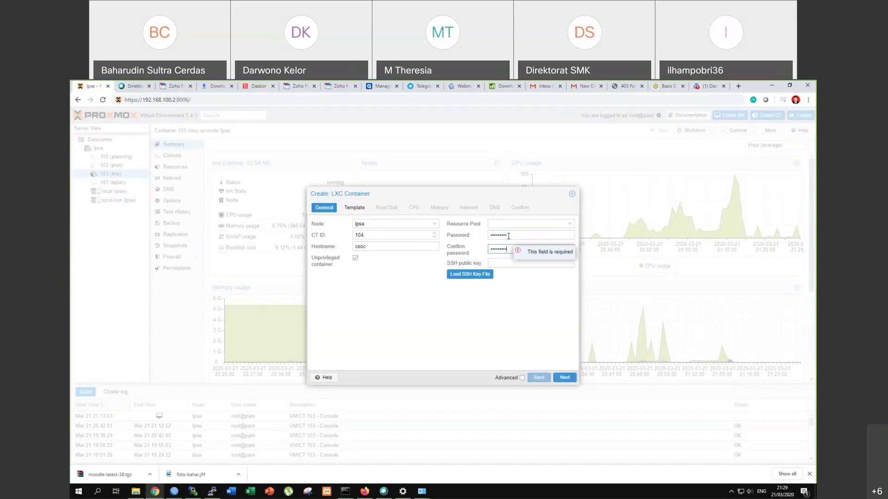
key(Tab)
click(513, 302)
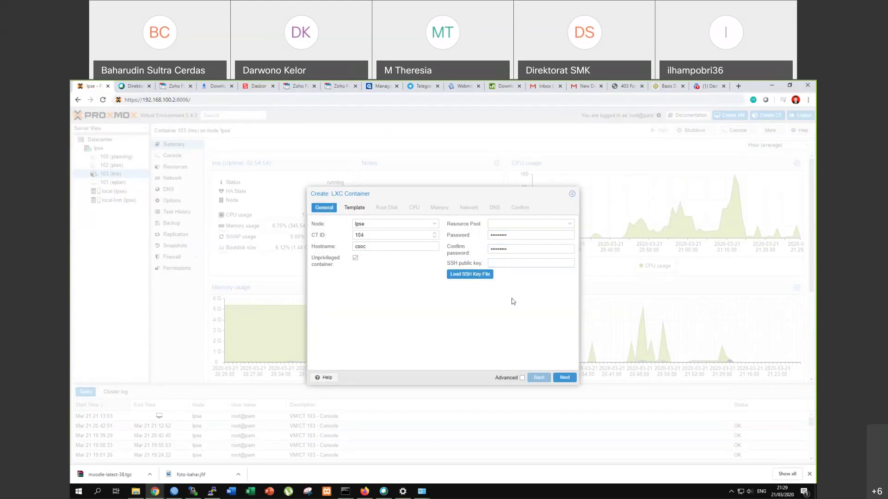
click(565, 378)
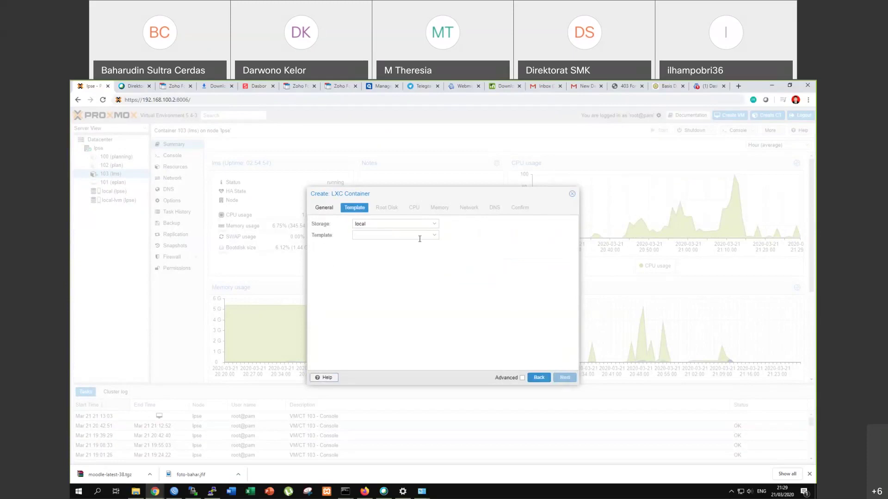
- Select the centos-7-default_20171212_amd64.tar.xz template from local storage
click(435, 237)
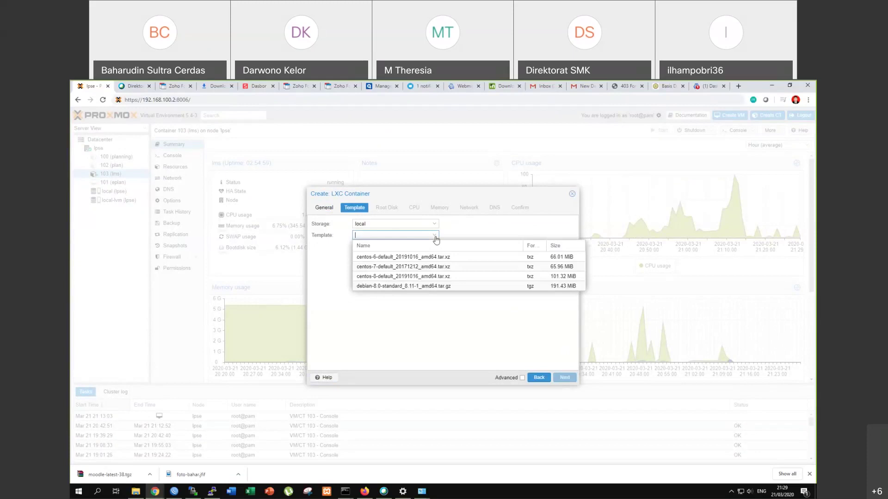
click(379, 268)
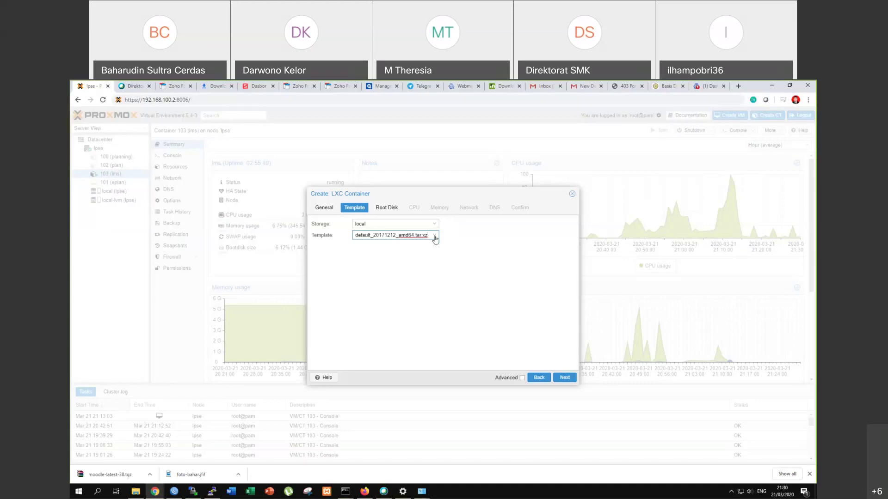
click(434, 237)
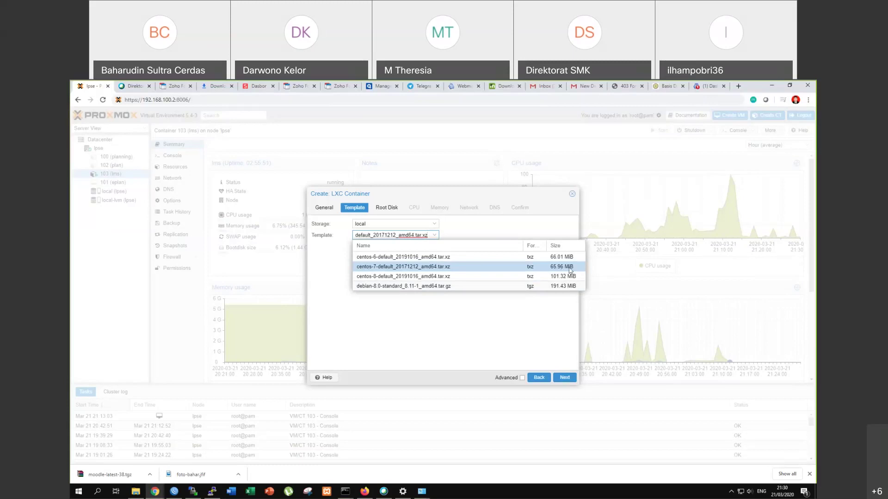
click(570, 267)
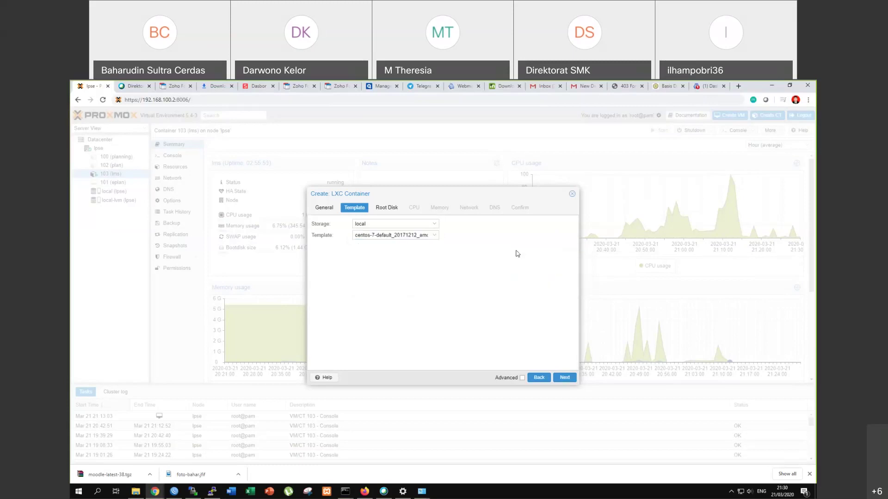
click(564, 378)
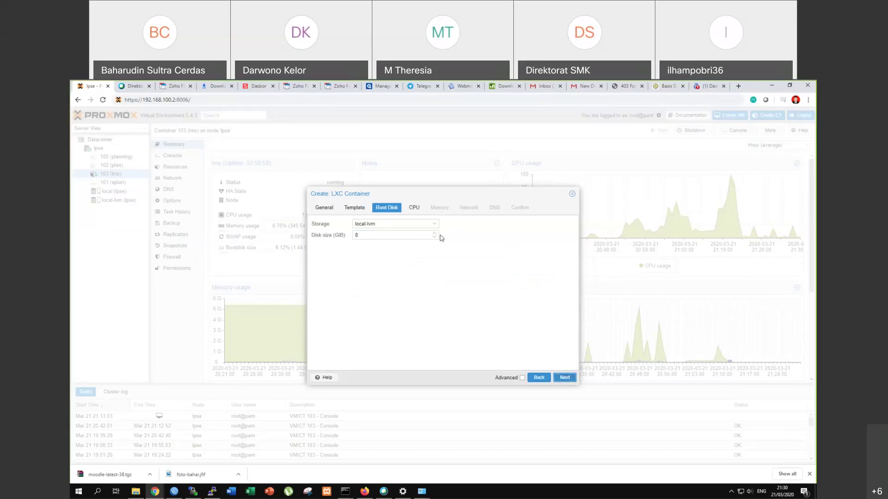
- Change the root disk size from 8 to 24 GiB on local-lvm
drag(392, 237, 350, 240)
text(24)
click(383, 256)
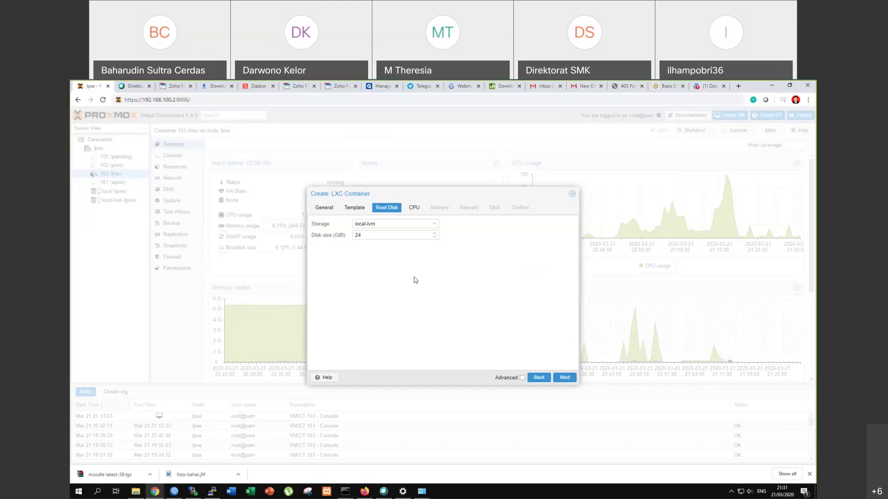
click(563, 376)
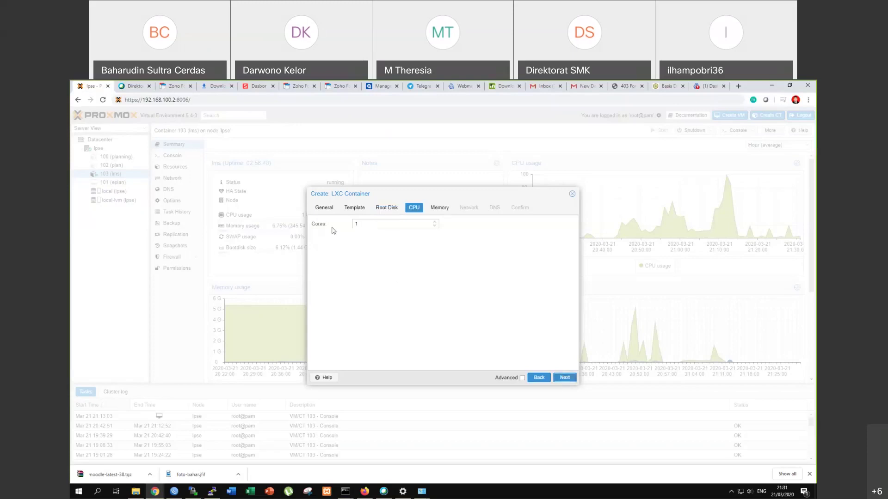
- Raise the container's CPU cores from 1 to 2
click(434, 222)
click(370, 282)
click(372, 225)
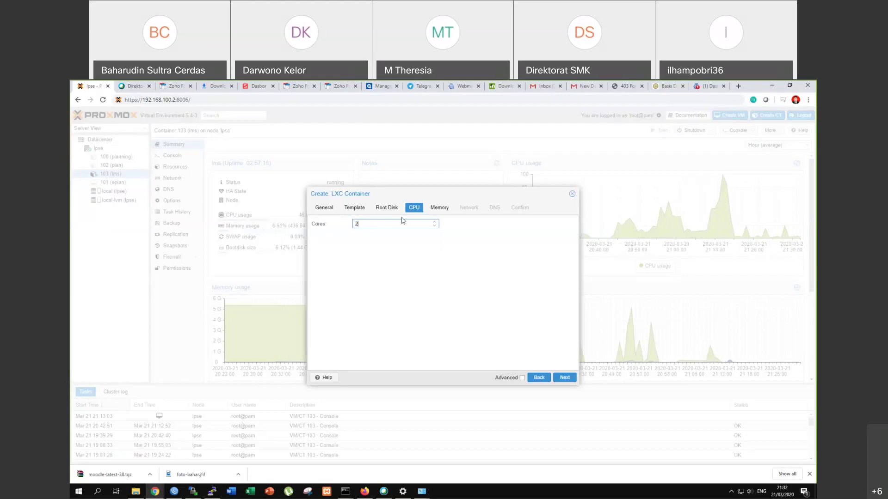
click(481, 248)
click(565, 378)
click(385, 224)
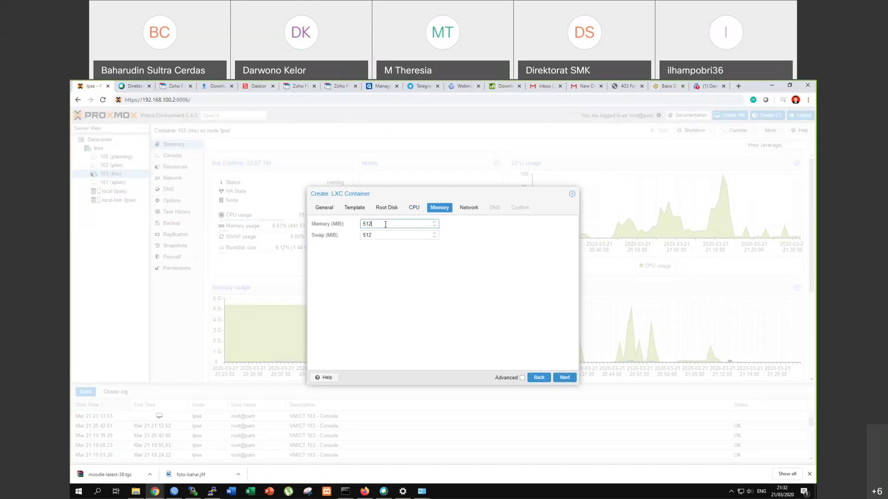
- Replace the 512 MiB defaults with 2048 MiB for both memory and swap
double_click(385, 225)
text(2048)
key(Tab)
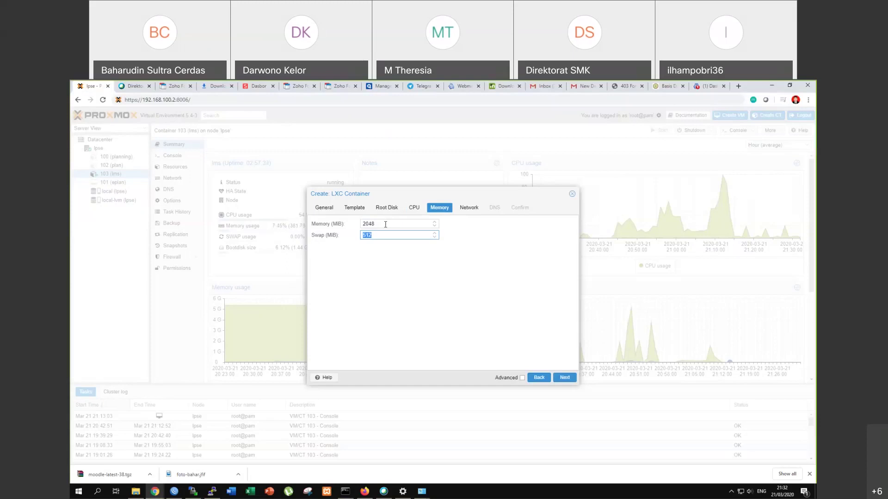
text(2048)
click(456, 282)
click(565, 377)
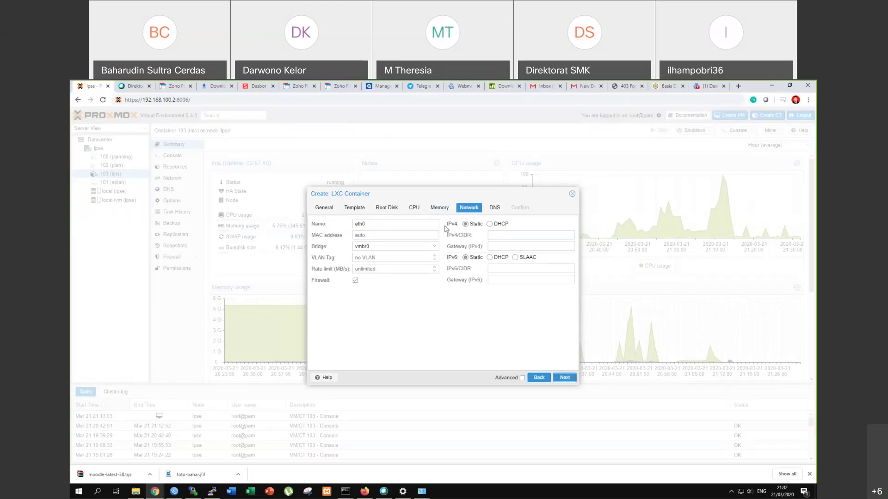
- Give eth0 the static IPv4 address 192.168.100.4/24
click(491, 235)
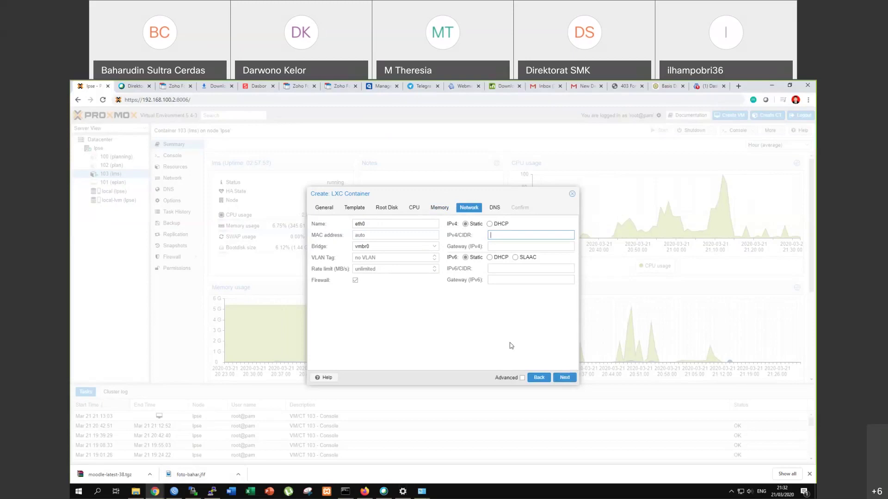
text(192.168.100.4/24)
key(shift+Left)
key(shift+Left)
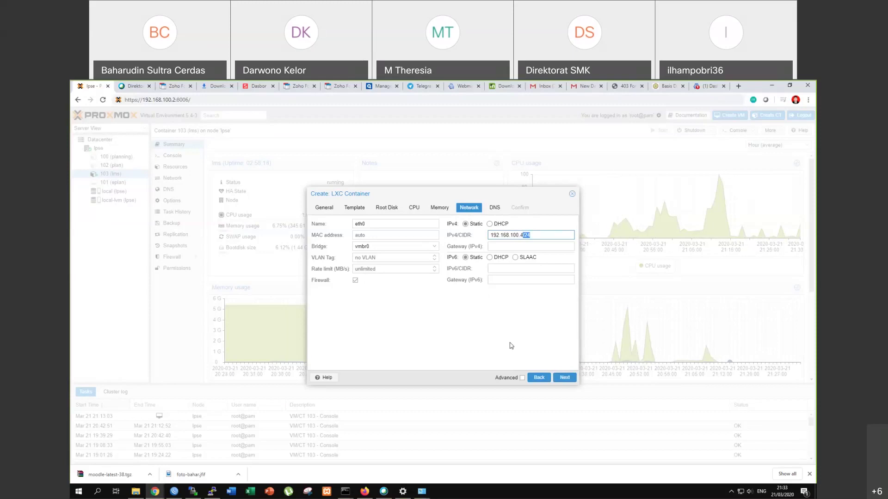
click(535, 236)
click(506, 247)
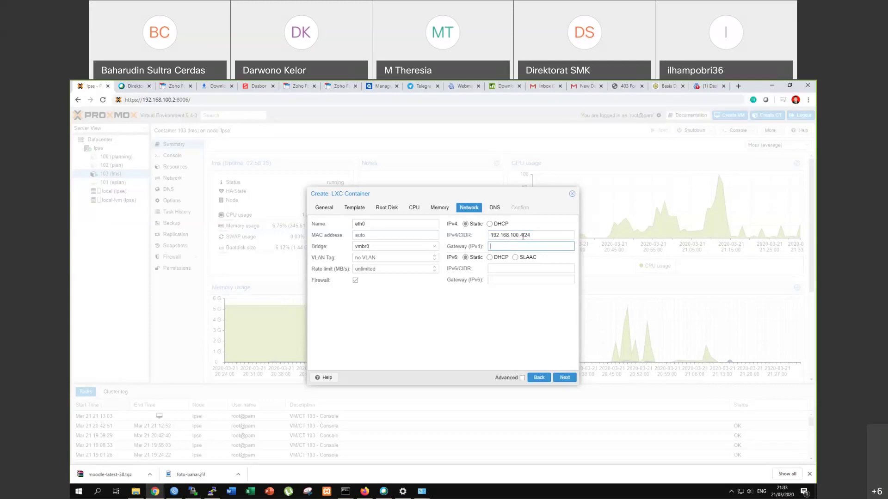
click(523, 237)
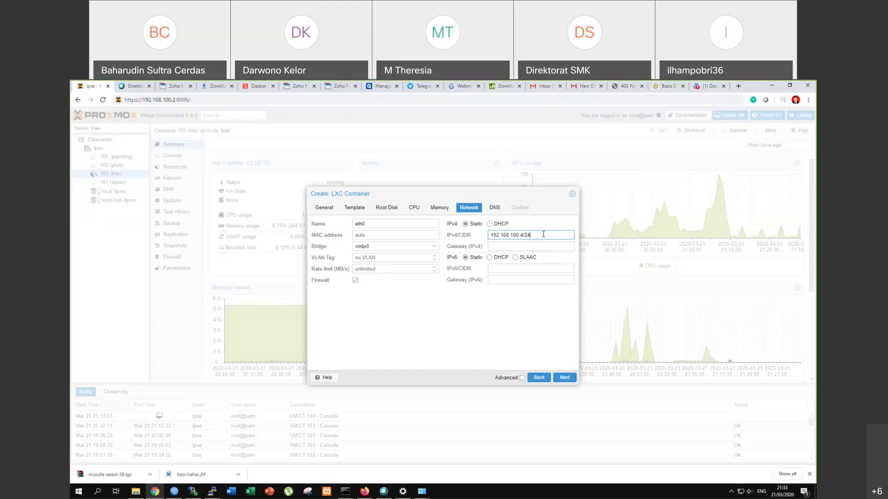
triple_click(523, 235)
click(535, 235)
- Set the IPv4 gateway to 192.168.100.1
click(517, 248)
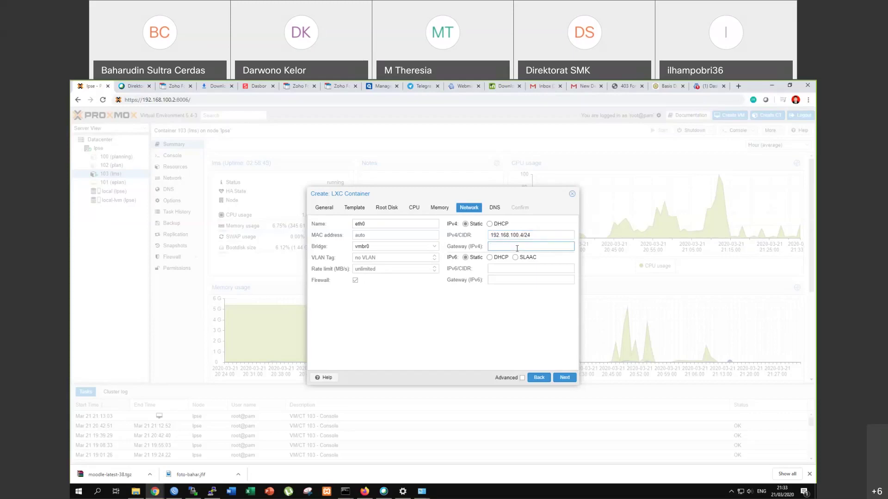
text(192.168.100.1)
click(533, 322)
click(564, 377)
click(378, 223)
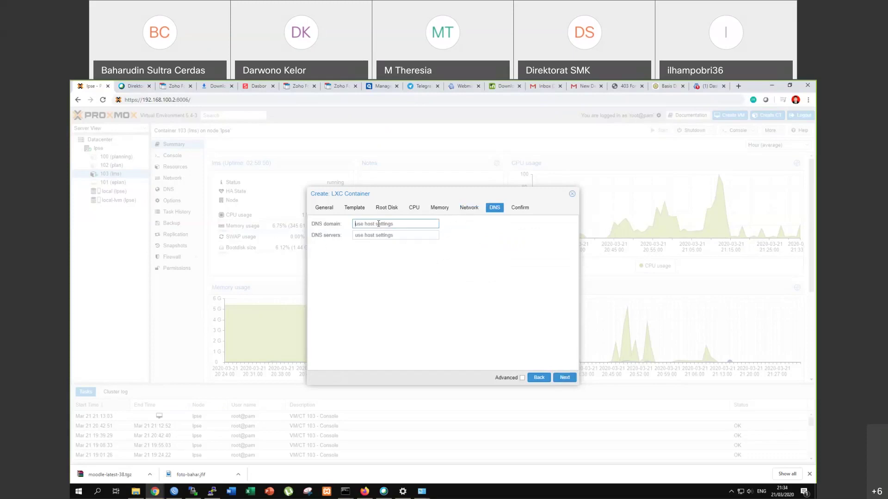
- Enter DNS domain cerdas.click and DNS server 8.8.8.8, then go to Confirm
text(cerdas.click)
click(385, 233)
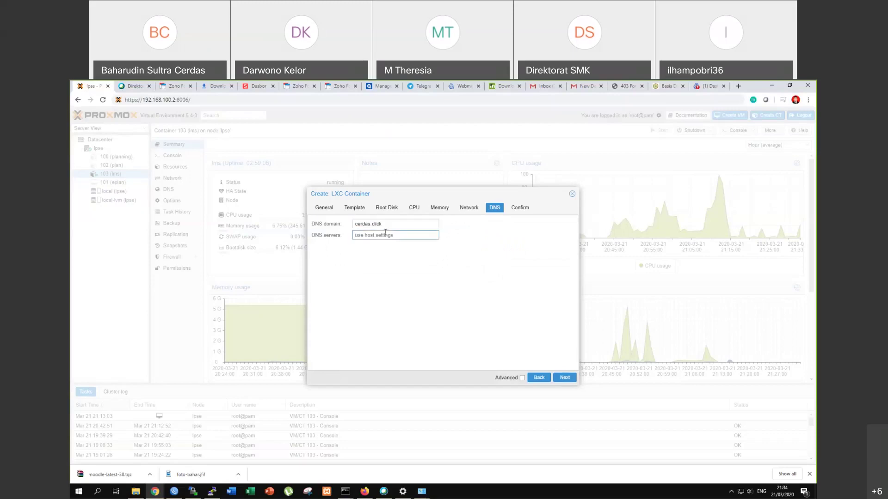
text(8.8.8.8)
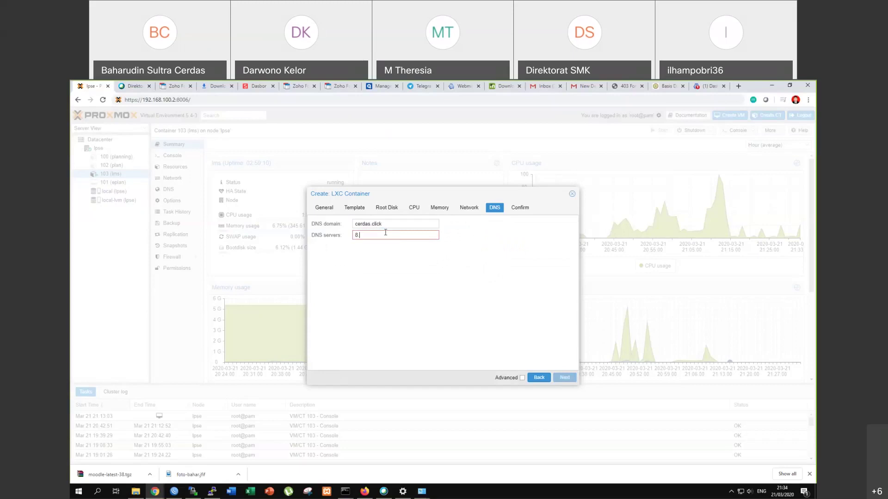
click(376, 283)
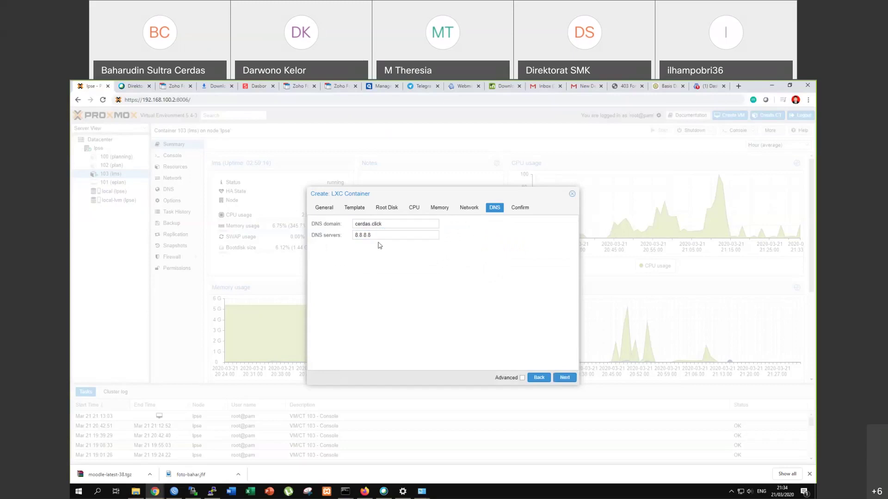
click(362, 224)
drag(362, 225, 354, 225)
click(400, 227)
click(393, 223)
click(388, 225)
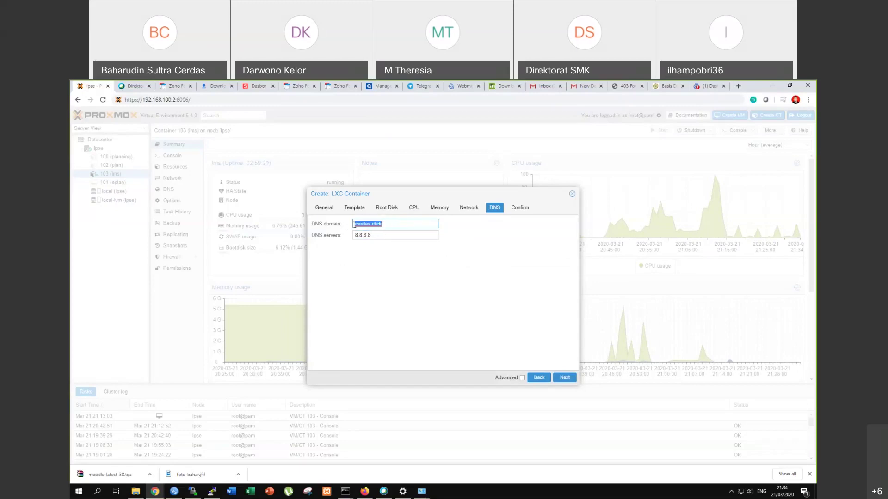
click(480, 258)
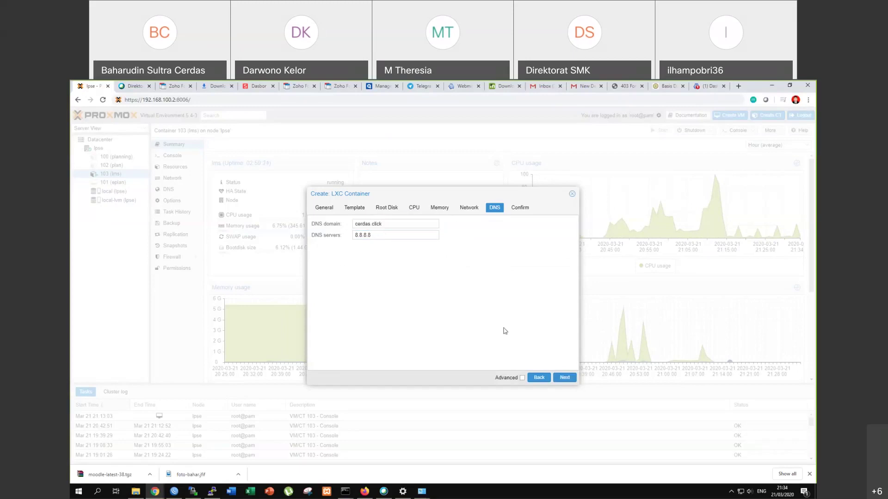
click(564, 378)
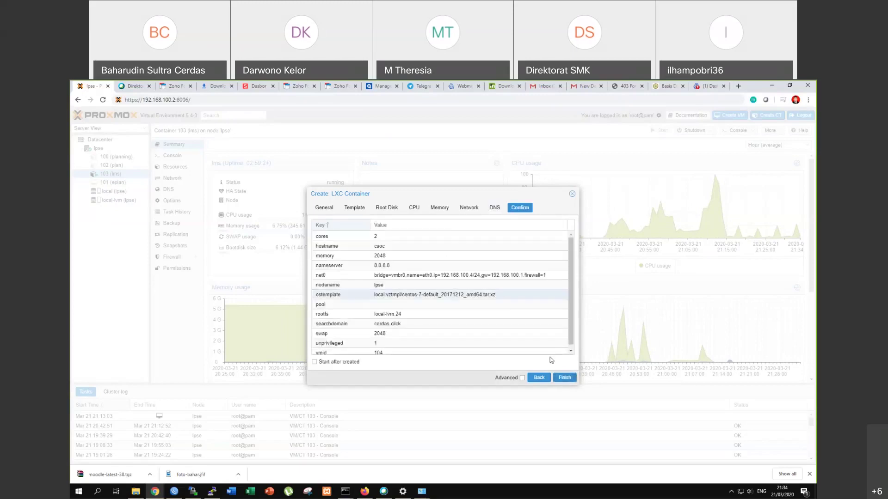
- Finish the wizard to create container 104 (csoc) and follow its creation log
click(564, 378)
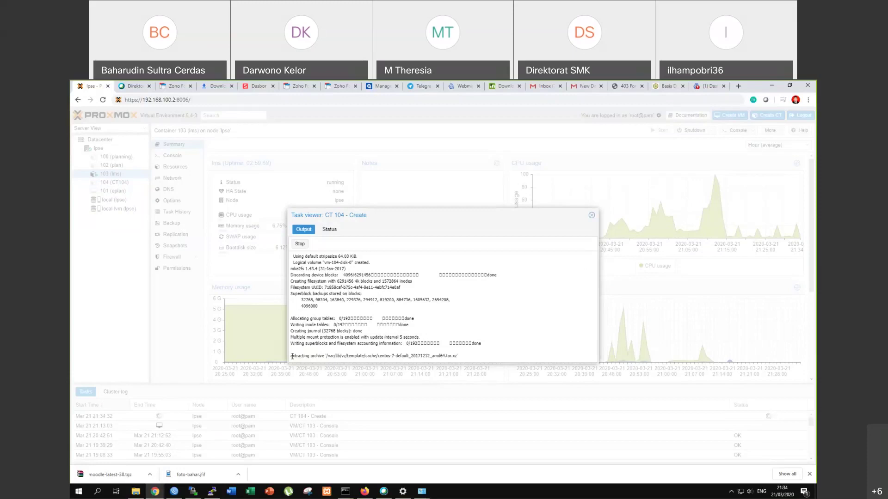
- Read container 104's creation log through to TASK OK, then close the task viewer
drag(292, 356, 443, 352)
click(398, 356)
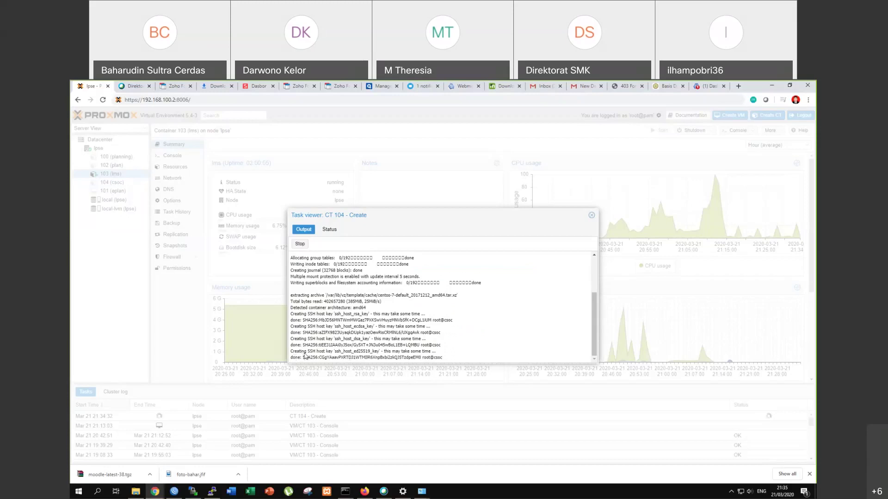
mouse_move(293, 351)
mouse_down()
mouse_move(318, 360)
mouse_move(293, 345)
mouse_up()
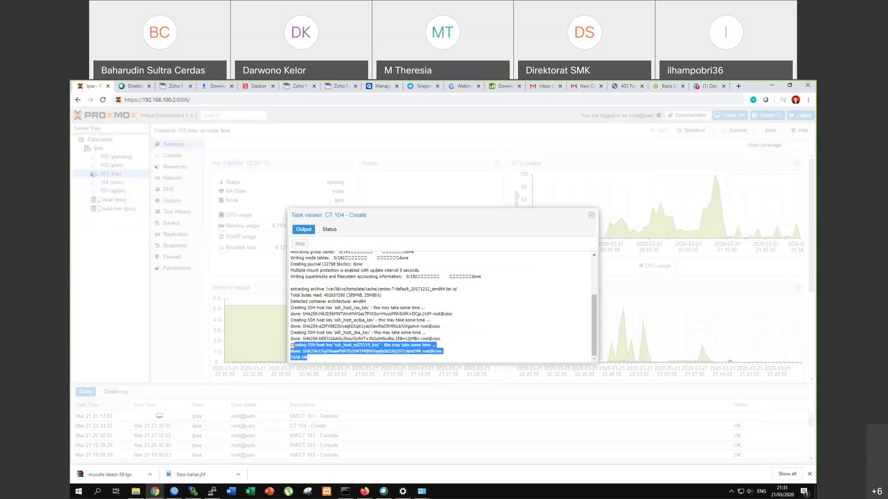
click(483, 337)
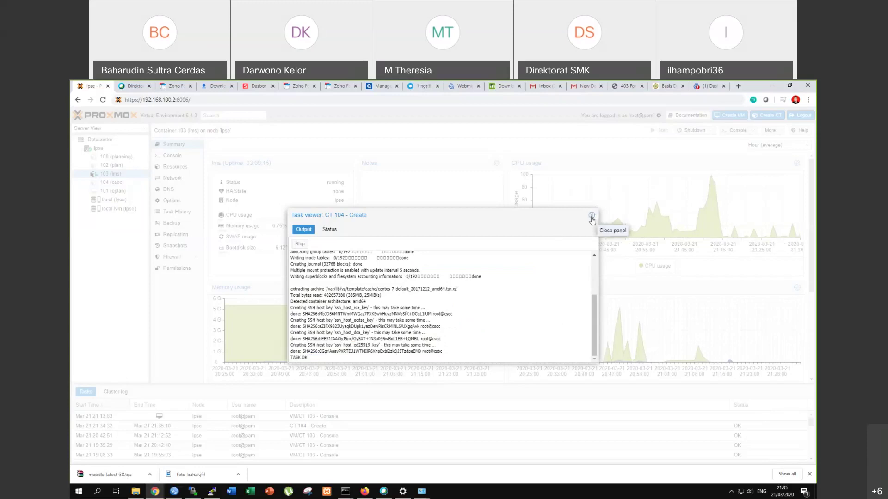
click(592, 217)
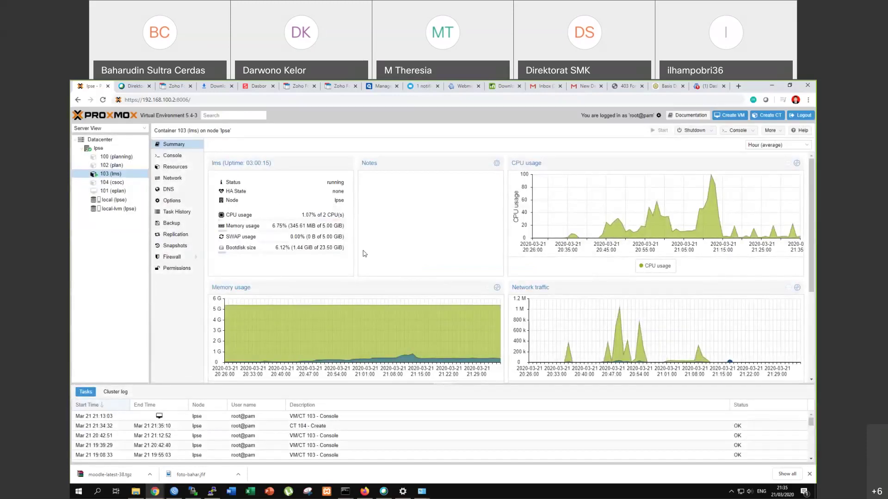
- Check csoc's network settings (net0 at 192.168.100.4/24) and start container 104
click(113, 185)
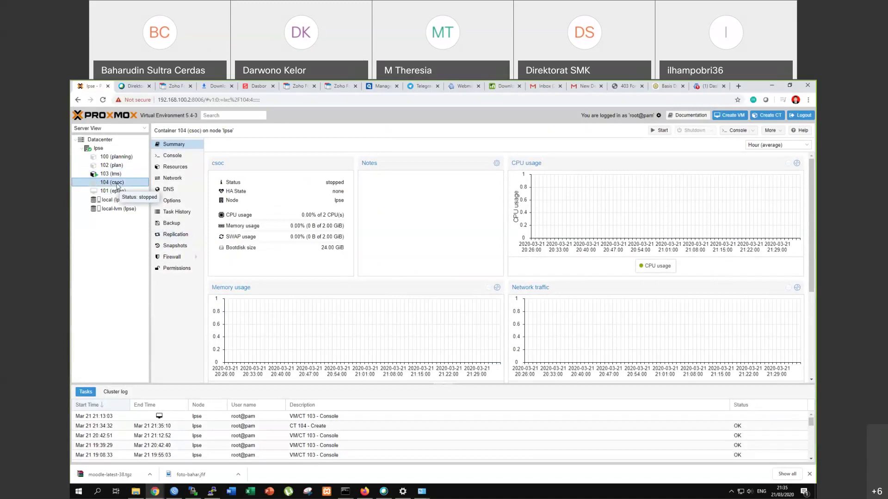
click(172, 180)
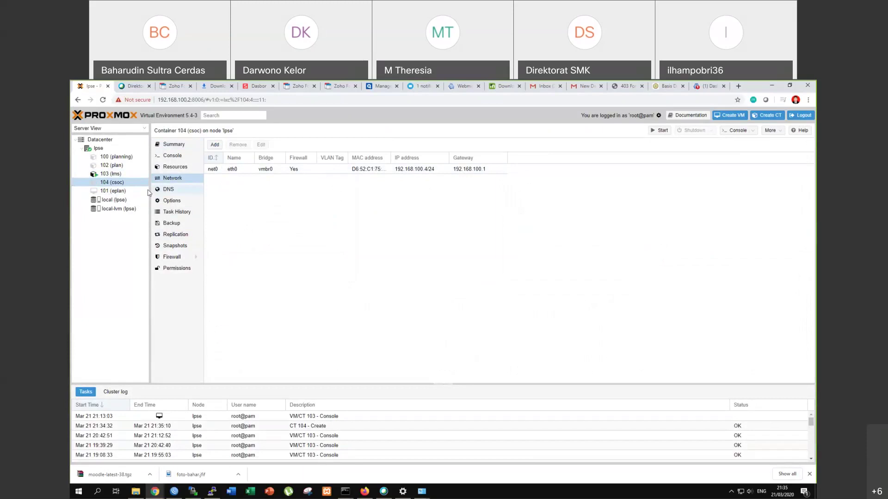
click(117, 184)
right_click(117, 184)
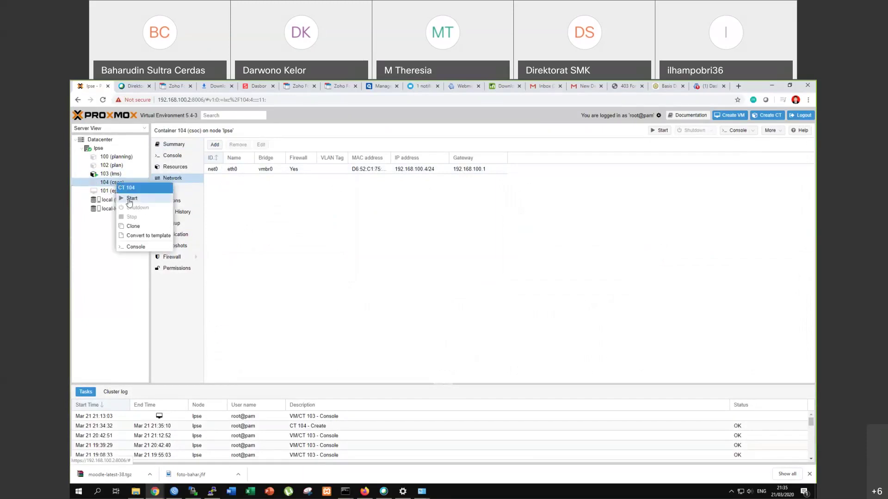
click(130, 199)
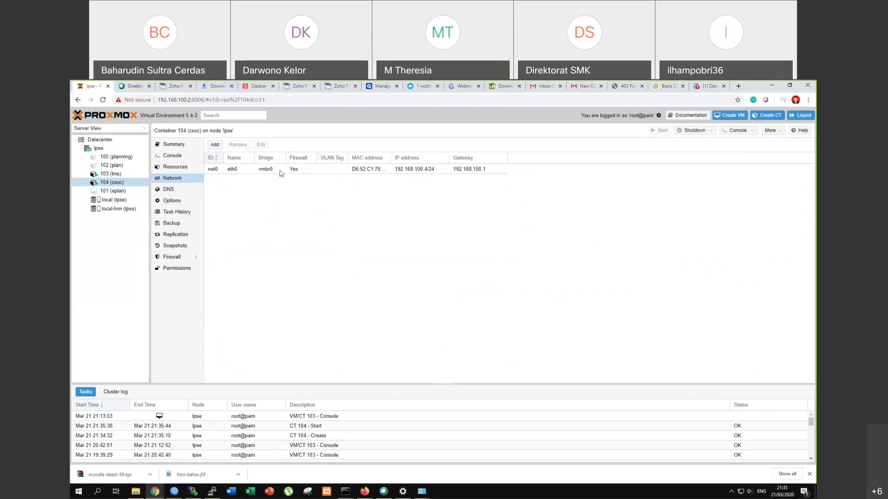
double_click(113, 182)
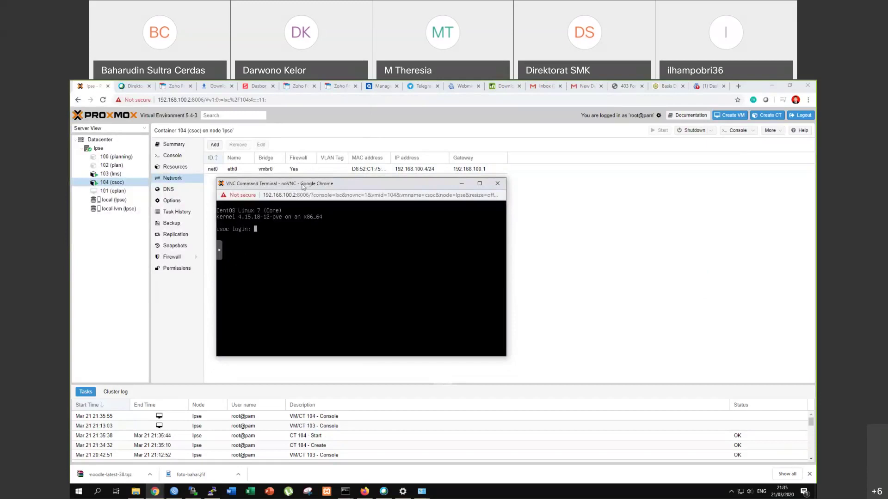
- Log in to the CentOS 7 console of container 104 as root
drag(362, 206, 429, 220)
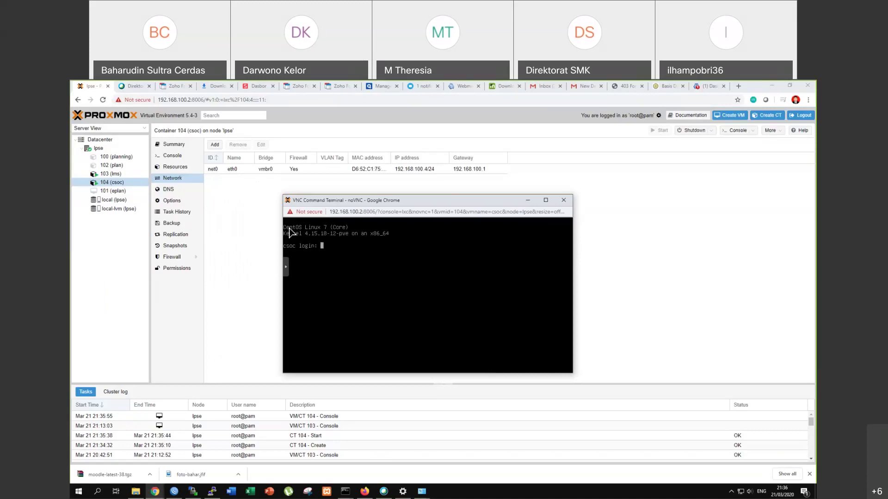
drag(289, 228, 381, 247)
text(root)
key(Return)
key(Return)
- Run ip add show to confirm eth0 has address 192.168.100.4/24
drag(345, 202, 348, 189)
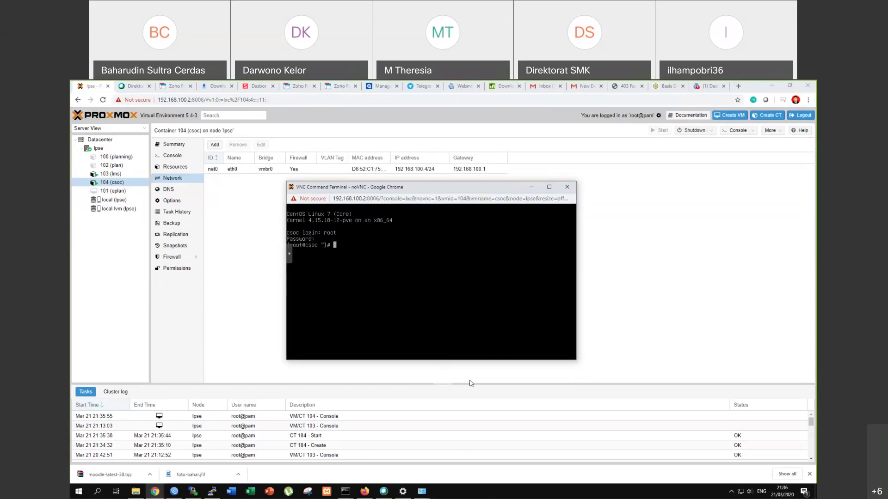
text(ip add show)
key(Return)
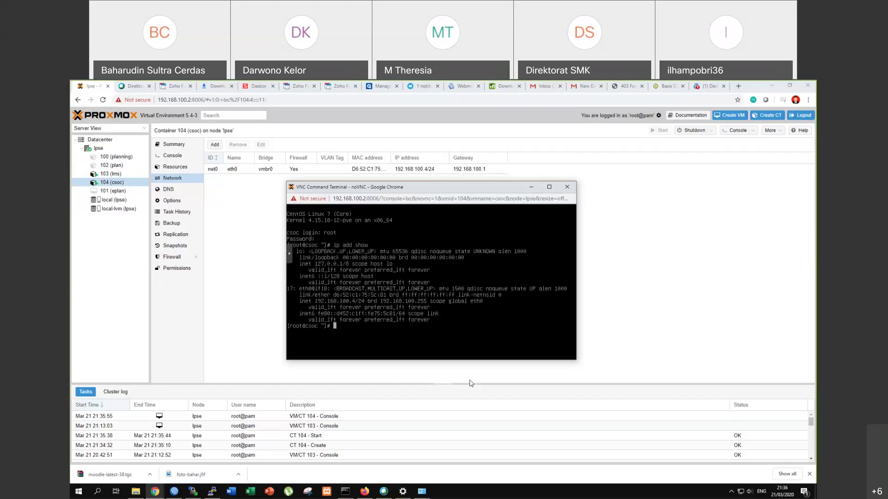
drag(315, 301, 356, 308)
click(355, 307)
- Ping google.com and stop it with Ctrl+C, showing 5 replies and 0% loss
text(ping google.com)
key(Return)
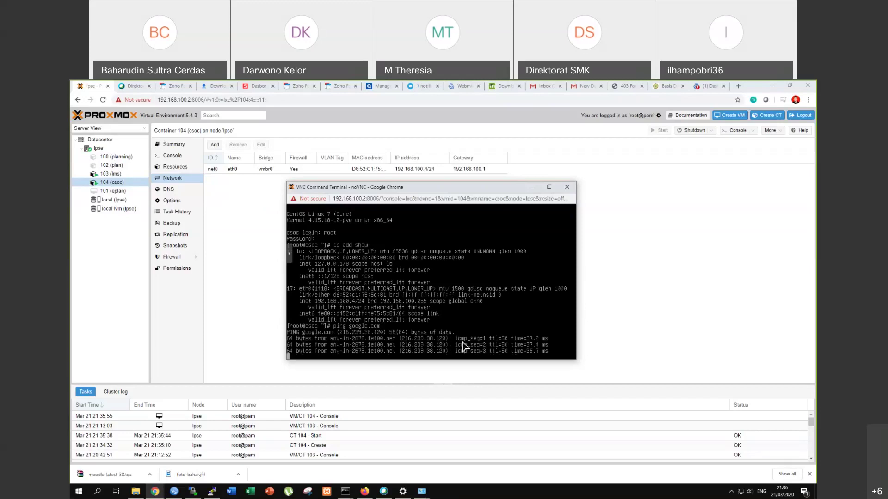
key(ctrl+c)
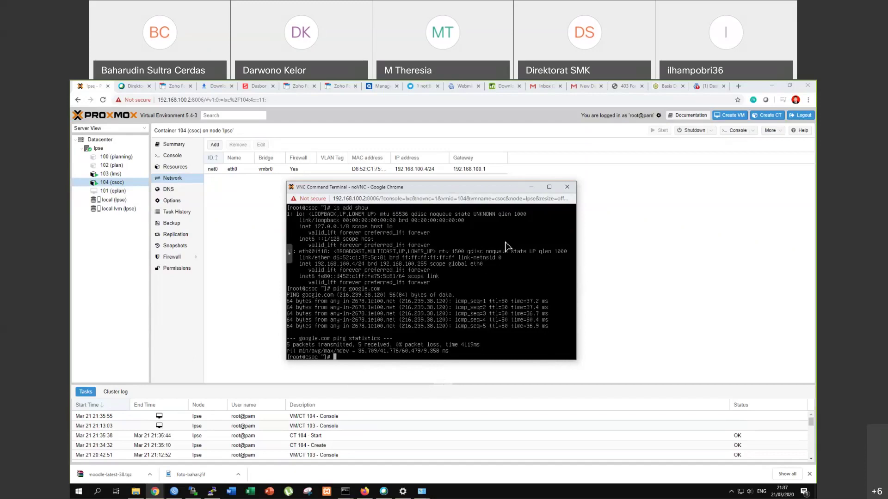
drag(420, 187, 368, 194)
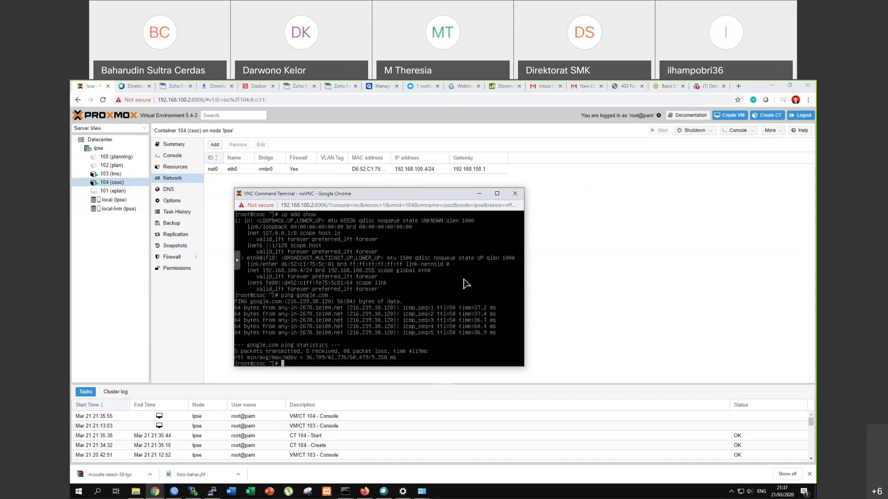
- Run yum -y update and watch the 109 packages download despite mirror timeouts
text(yum)
key(BackSpace)
key(BackSpace)
key(BackSpace)
text(yum -y update)
key(Return)
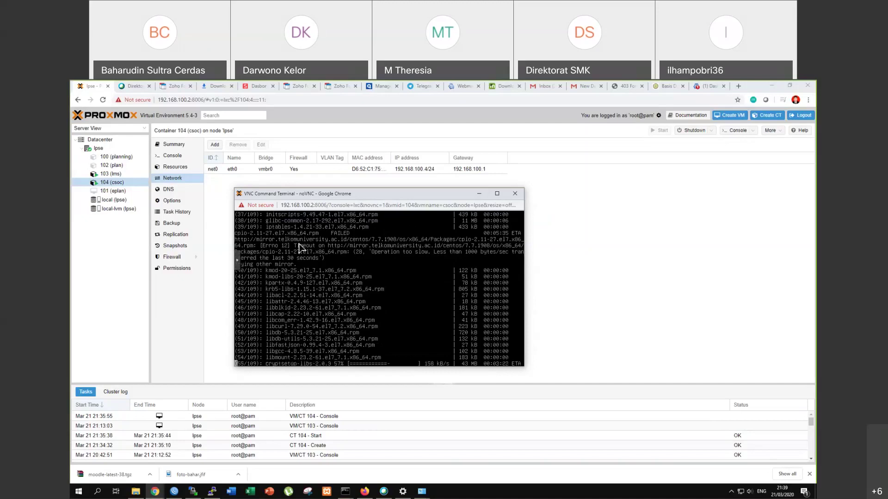
drag(262, 246, 499, 250)
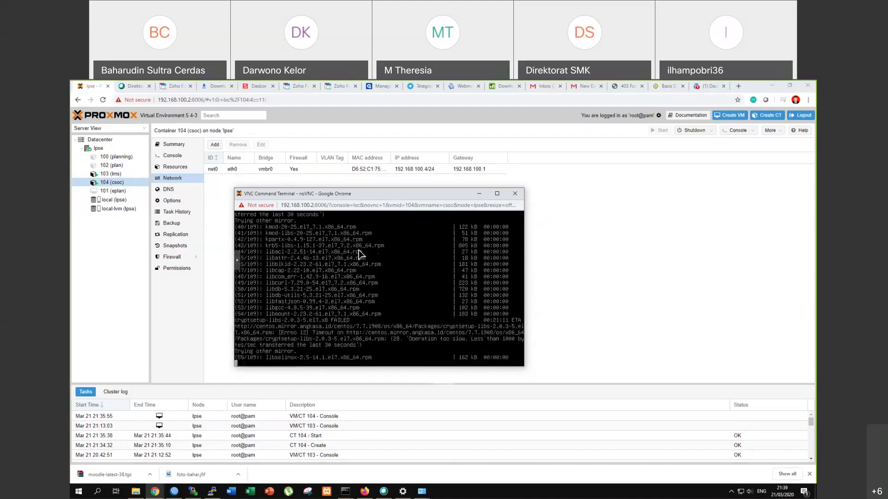
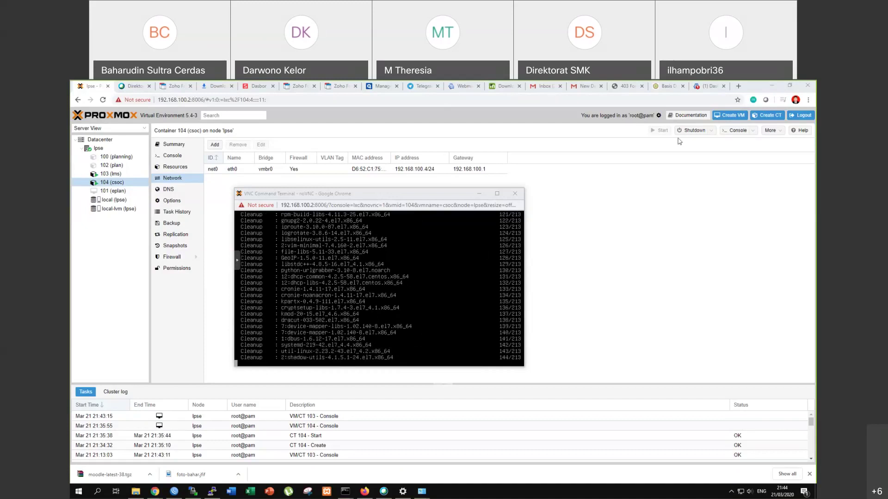
- Dismiss the Webex meetings and Ethernet settings windows to get back to the Proxmox page
click(382, 494)
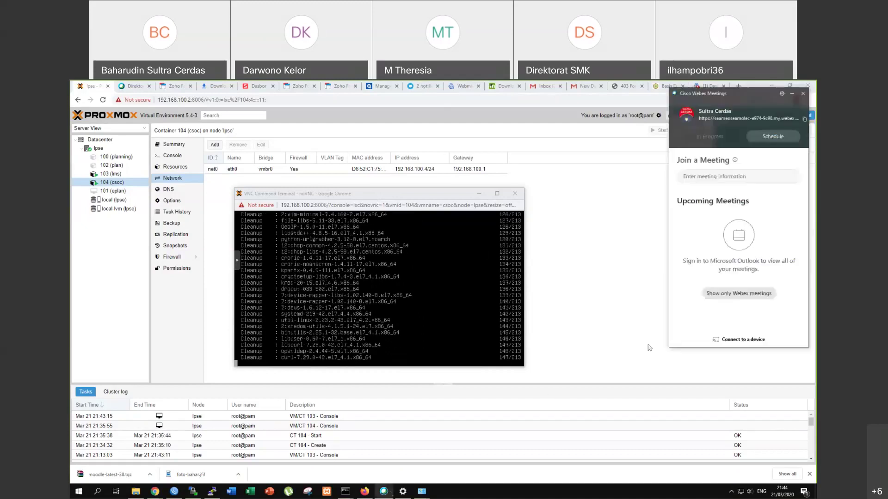
click(791, 93)
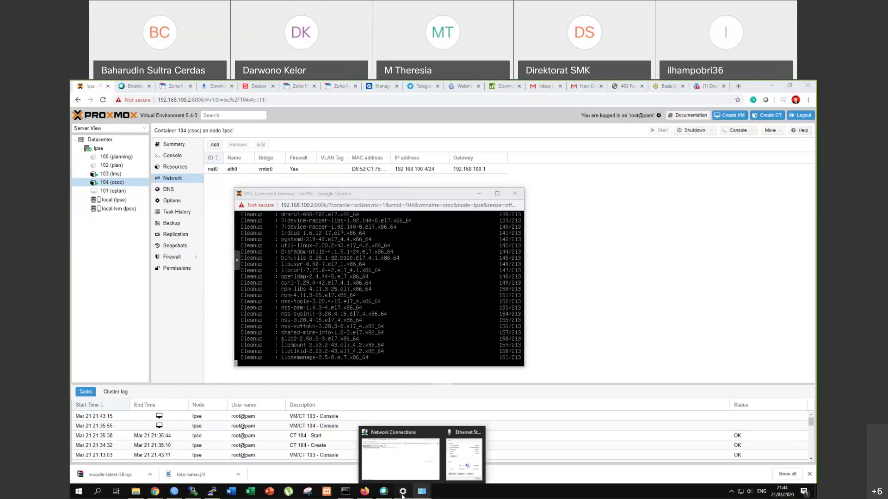
click(403, 493)
click(402, 493)
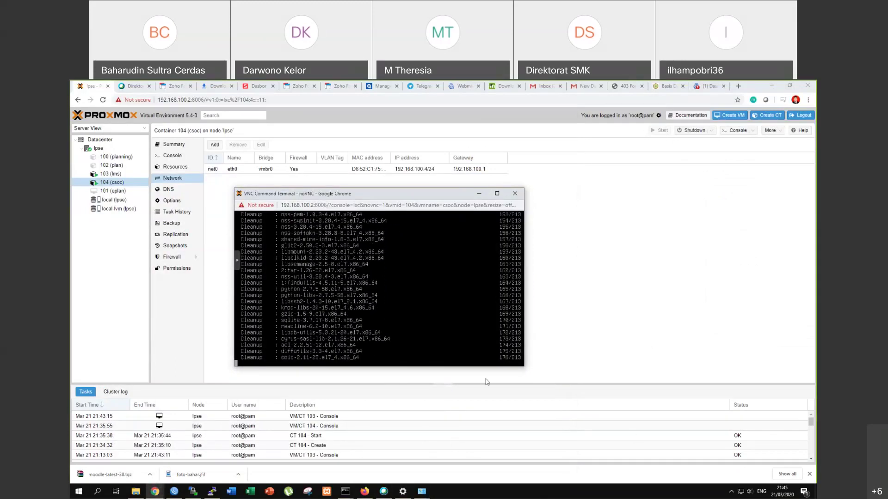
click(706, 297)
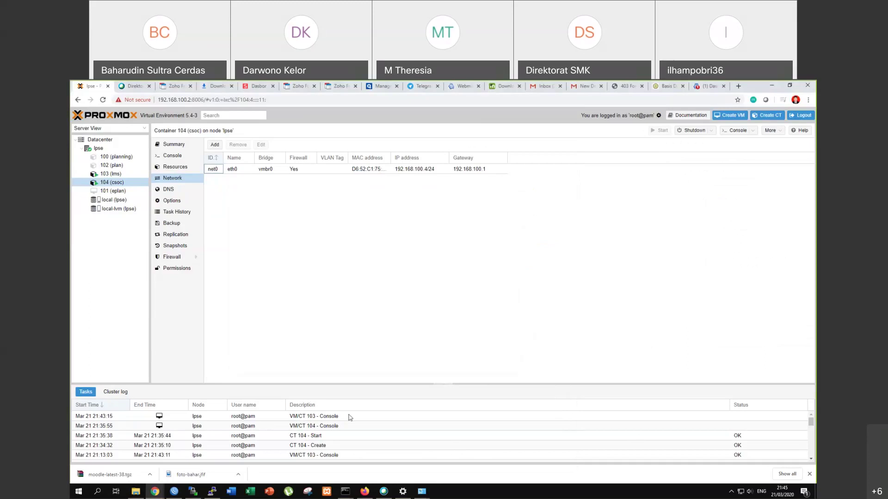
- Watch container 104's console until yum update reports Complete! at the root prompt
mouse_move(155, 491)
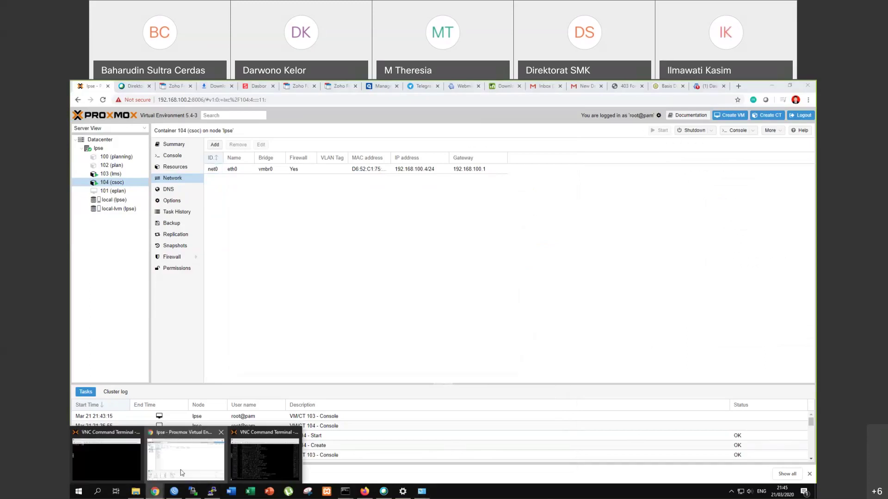
click(240, 453)
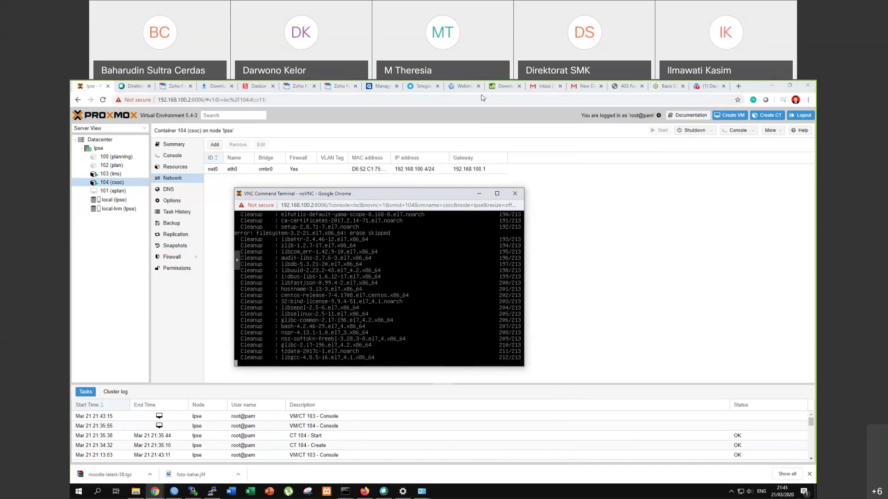
click(743, 265)
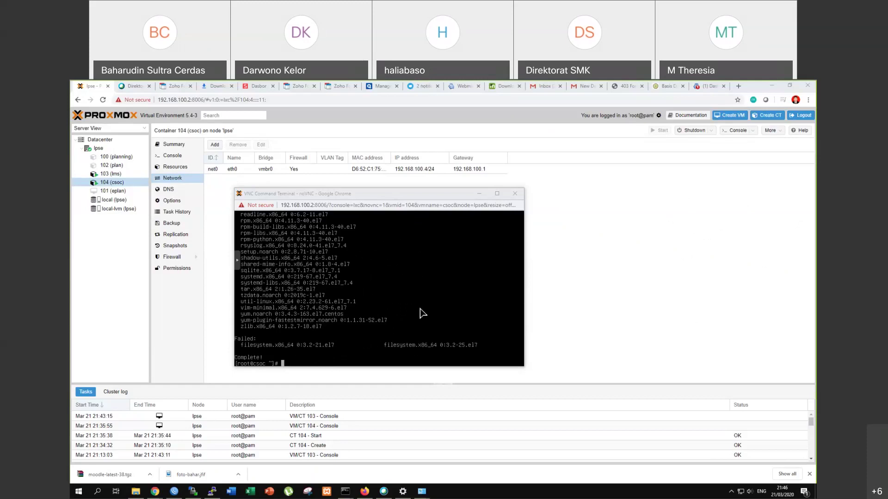
click(309, 353)
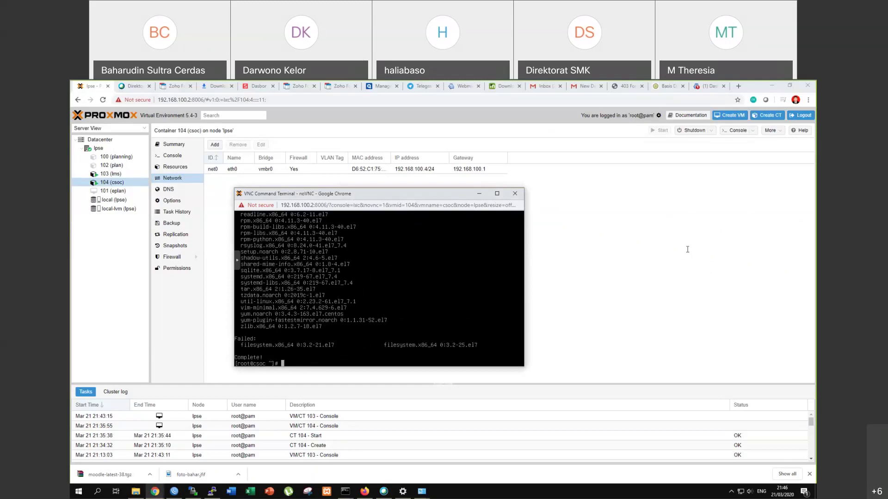
click(812, 239)
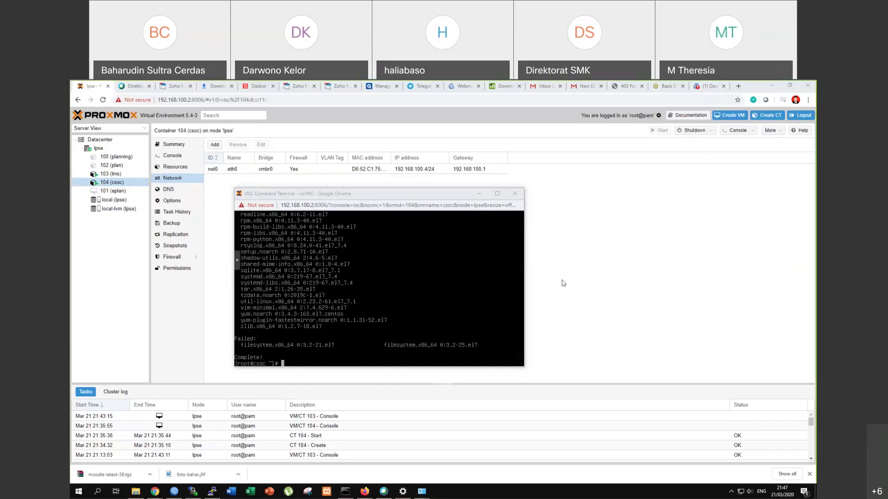
click(347, 359)
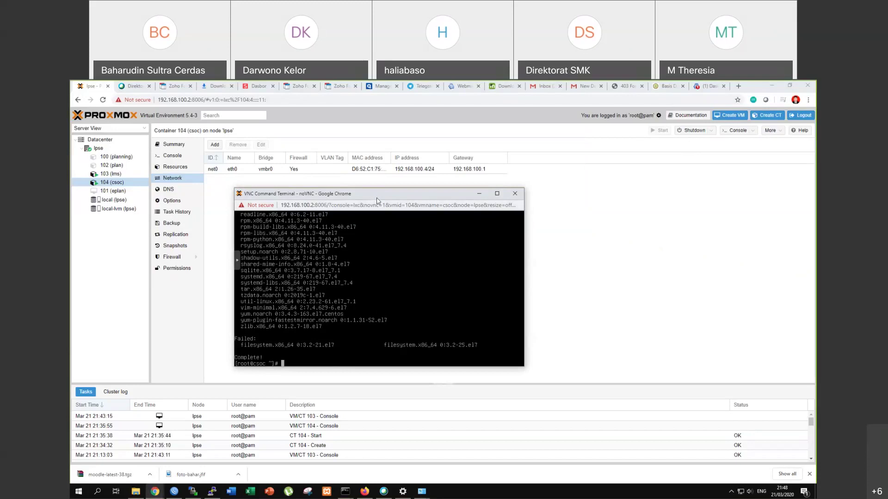
drag(377, 201, 430, 170)
drag(370, 179, 342, 188)
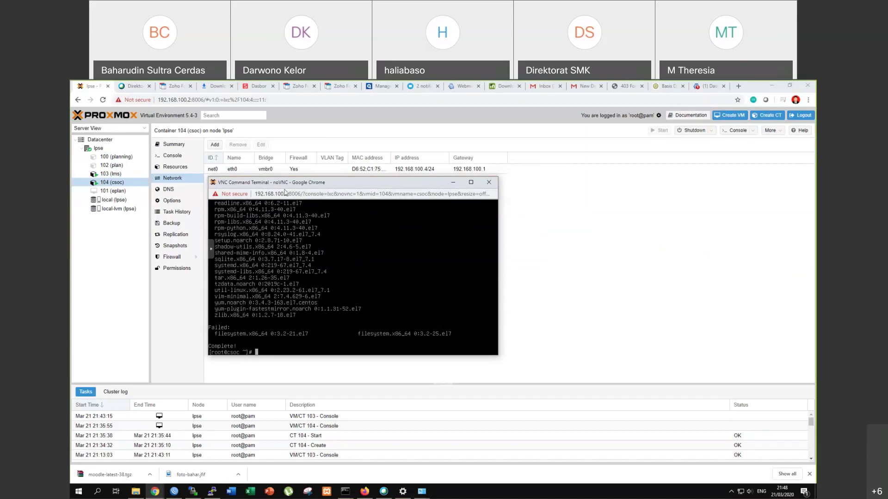
drag(285, 192, 298, 195)
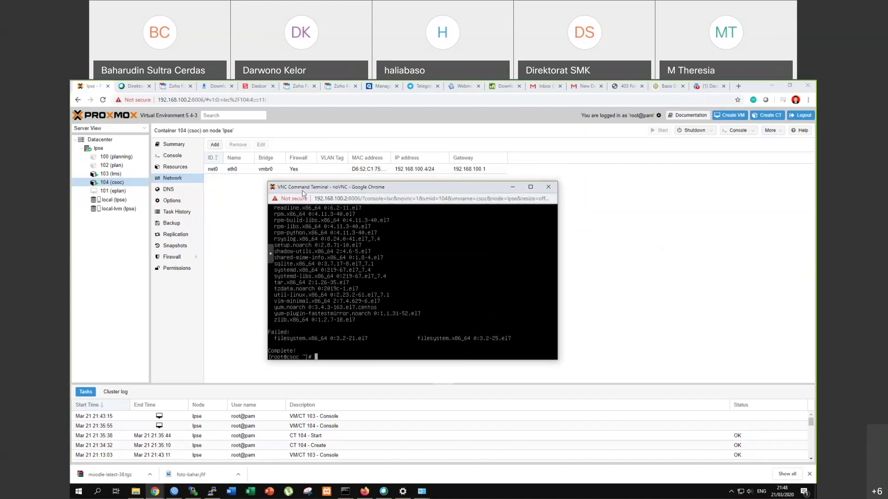
drag(318, 192, 285, 195)
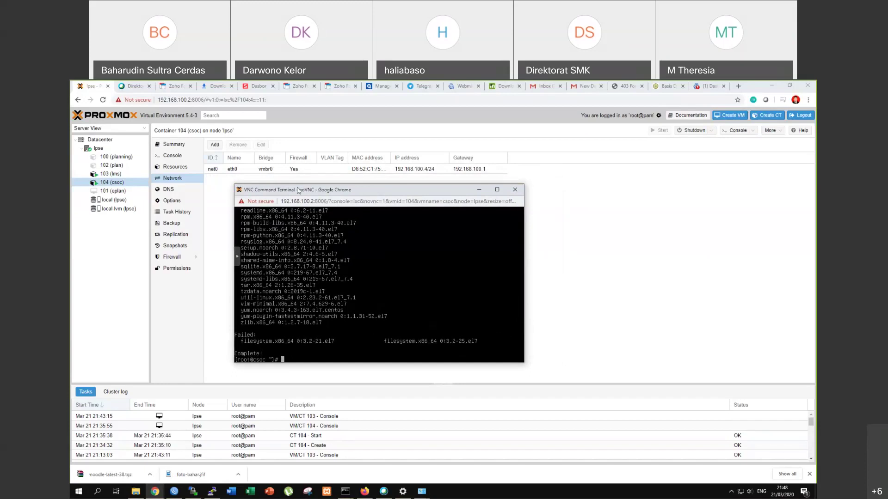
drag(300, 190, 274, 186)
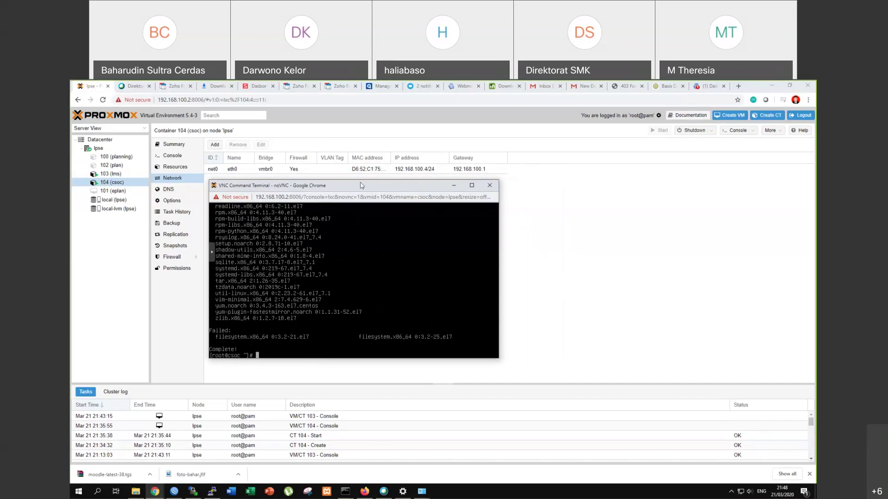
drag(343, 186, 306, 183)
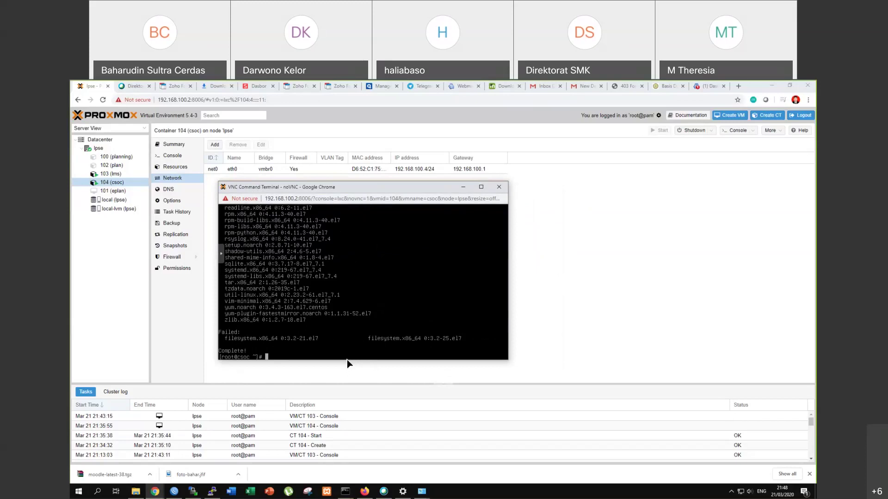
- Install openssh-server 7.4p1-21.el7 in container 104 using yum -y install openssh-server
text(yum)
text(-y install open)
text(ssh-server)
key(Return)
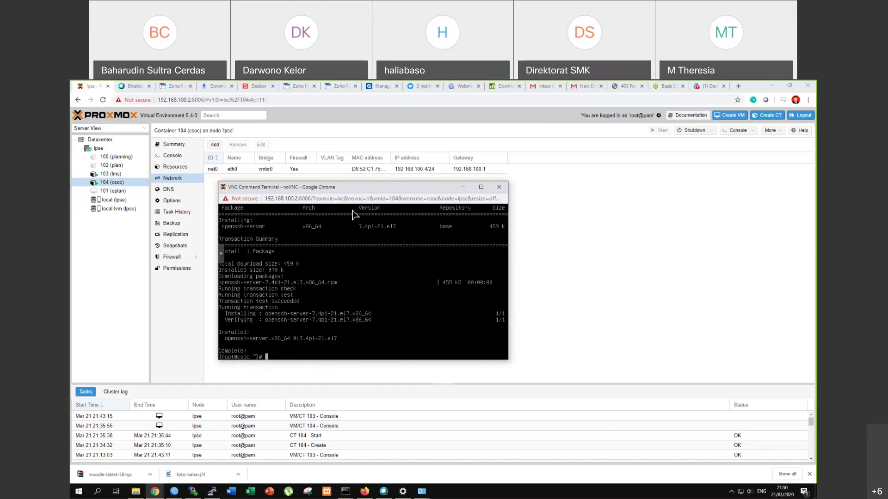
drag(376, 190, 408, 192)
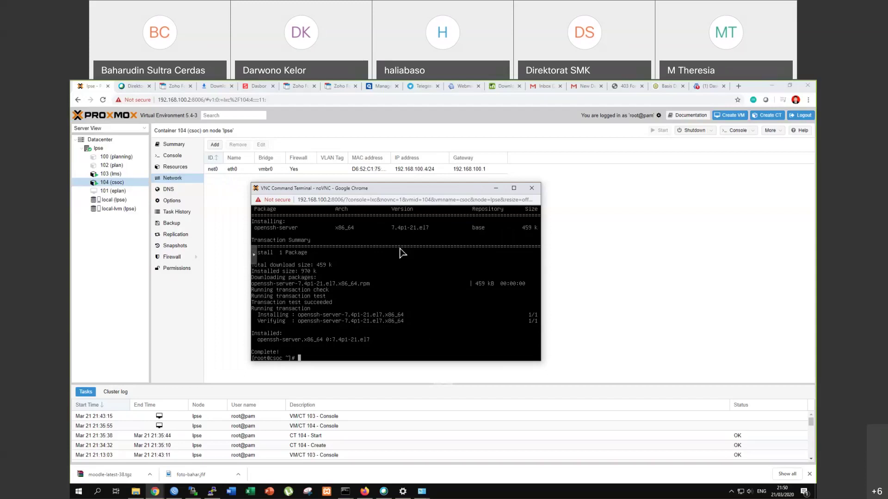
text(yum -)
key(BackSpace)
text(-y install nano)
key(Return)
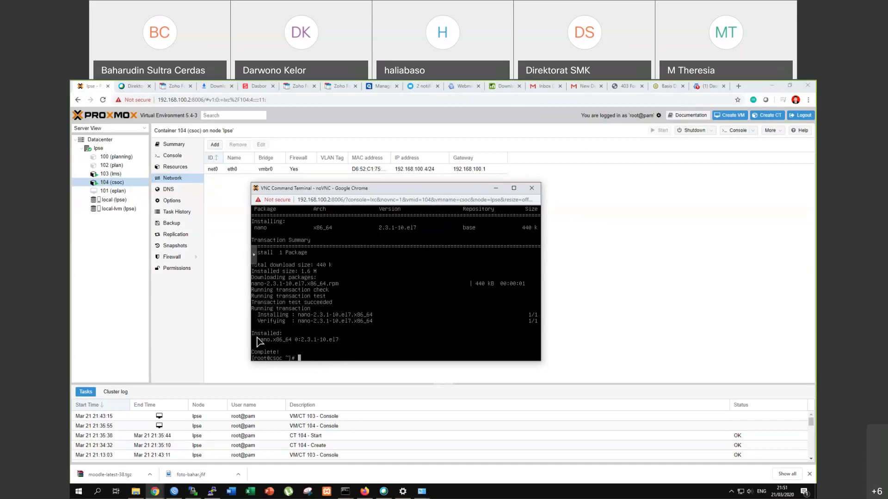
drag(254, 353, 286, 354)
click(288, 356)
- Uncomment PermitRootLogin yes in /etc/ssh/sshd_config using nano and save the file
text(nano /etc/ssh/sshd)
key(Tab)
key(Return)
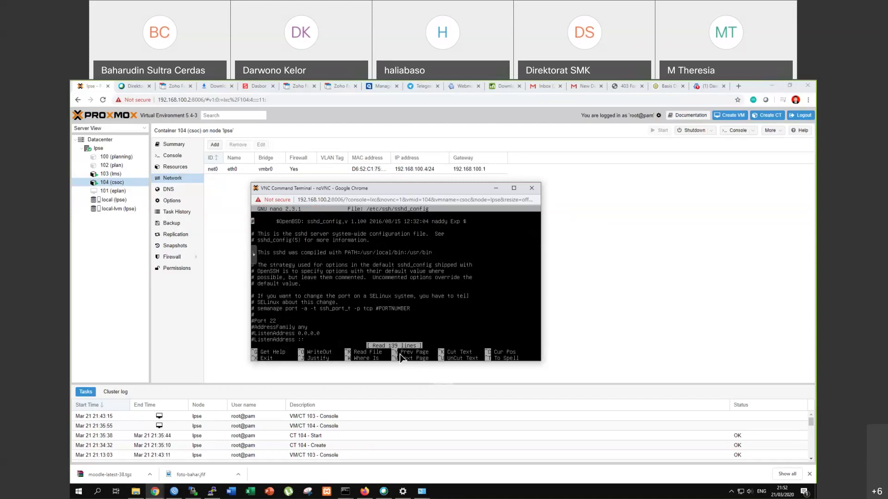
key(Down)
key(Down)
key(Down)
key(Down)
key(Down)
key(Down)
key(Down)
key(Down)
key(Down)
key(Down)
key(Down)
key(Down)
key(Down)
key(Down)
key(Down)
key(Down)
key(Down)
key(Down)
key(Down)
key(Down)
key(Down)
key(Down)
key(Down)
key(Down)
key(Down)
key(Down)
key(Down)
key(Down)
key(Down)
key(Down)
key(Down)
key(Down)
key(Down)
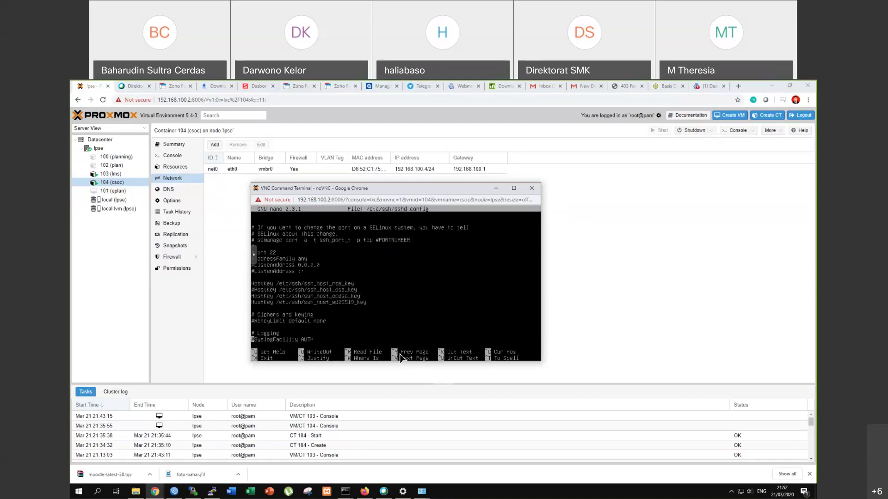
key(Right)
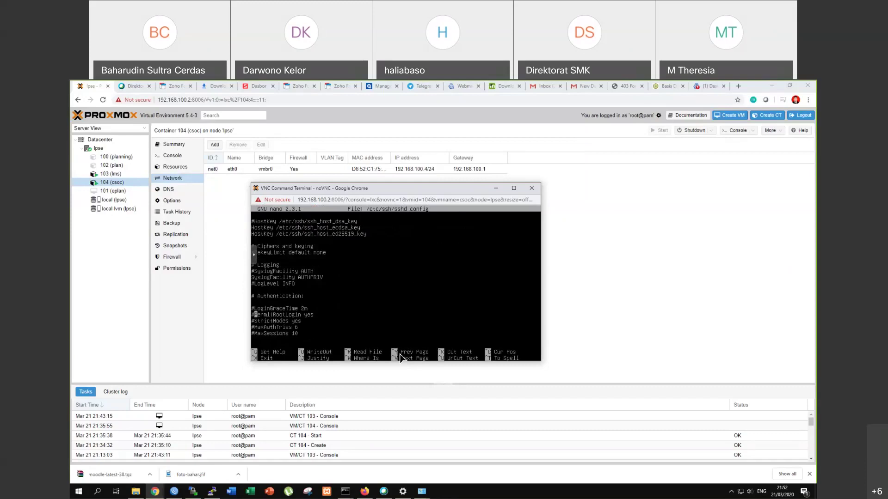
key(BackSpace)
key(Right)
key(Right)
key(Right)
key(Right)
key(Right)
key(Right)
key(Right)
key(Right)
key(Right)
key(Right)
key(Right)
key(Right)
key(Right)
key(Right)
key(Right)
key(Right)
key(Right)
key(Right)
key(ctrl+x)
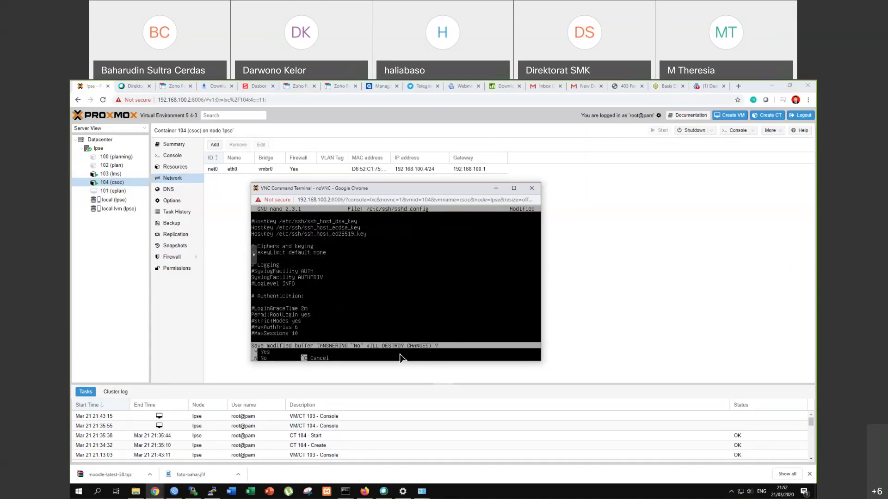
key(y)
key(Return)
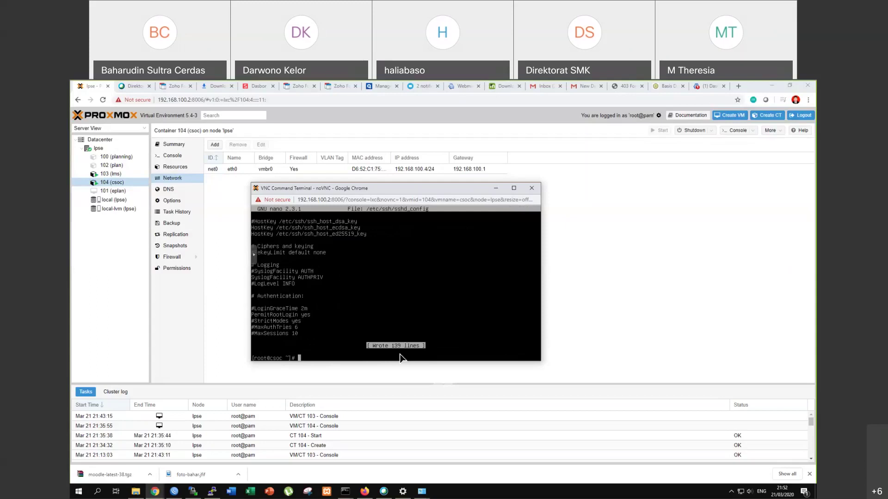
- Try restarting the SSH service with sysctl restart ssh and sysctl restart sshd
text(sysctl restart ssh)
key(Return)
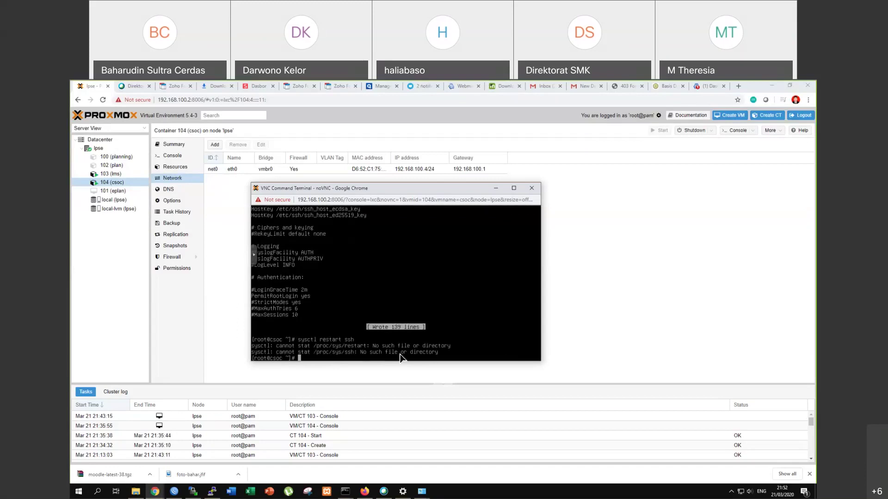
key(Up)
text(d)
key(Return)
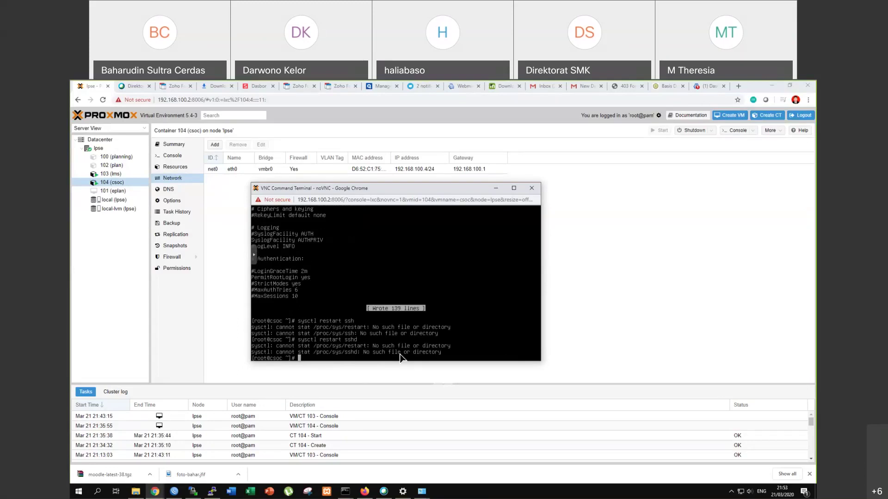
- Restart the container's SSH daemon with systemctl restart sshd
key(Up)
key(ctrl+Left)
key(ctrl+Left)
key(Left)
key(Left)
key(Delete)
key(Delete)
key(Delete)
key(Delete)
key(Delete)
key(Delete)
key(Delete)
key(Delete)
key(Delete)
key(Delete)
key(Delete)
key(Delete)
key(Delete)
key(Delete)
text(emc)
key(BackSpace)
key(BackSpace)
key(BackSpace)
key(BackSpace)
key(BackSpace)
text(temctl restart ssh)
key(Return)
key(Up)
text(hd)
key(Return)
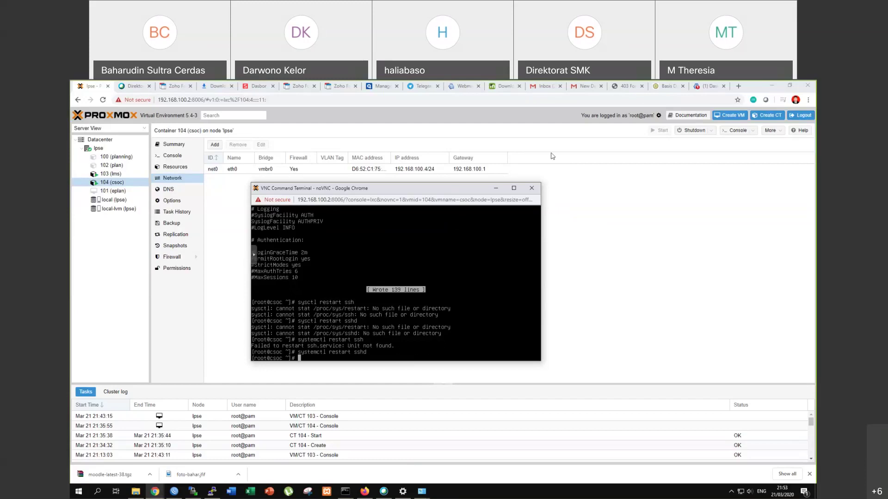
- Start a new PuTTY session from the lms server terminal's system menu
drag(448, 192, 562, 148)
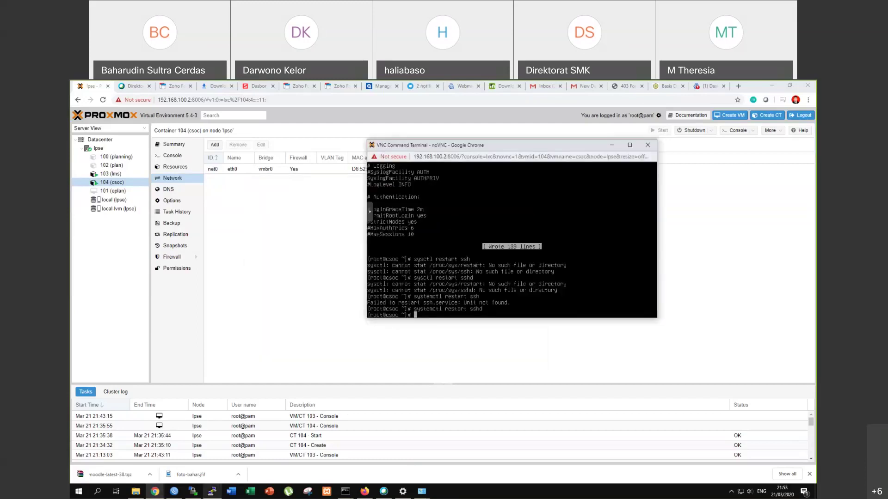
mouse_move(211, 491)
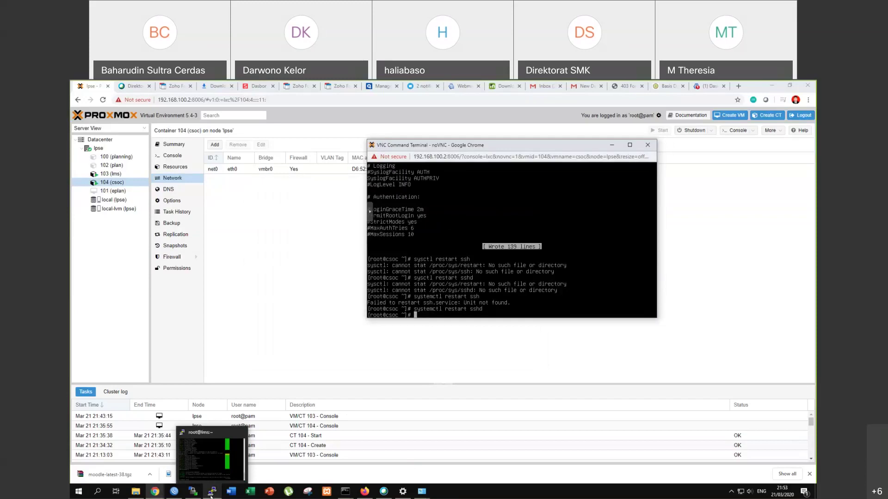
click(217, 442)
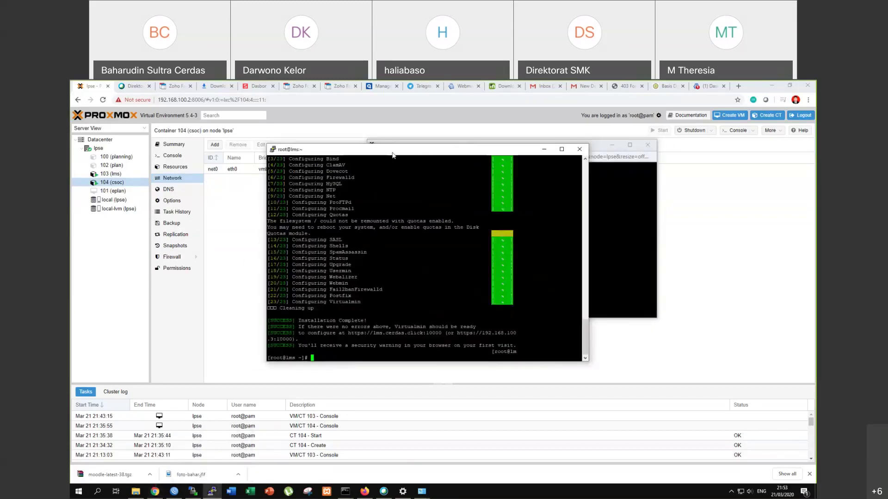
drag(398, 151, 253, 211)
right_click(253, 211)
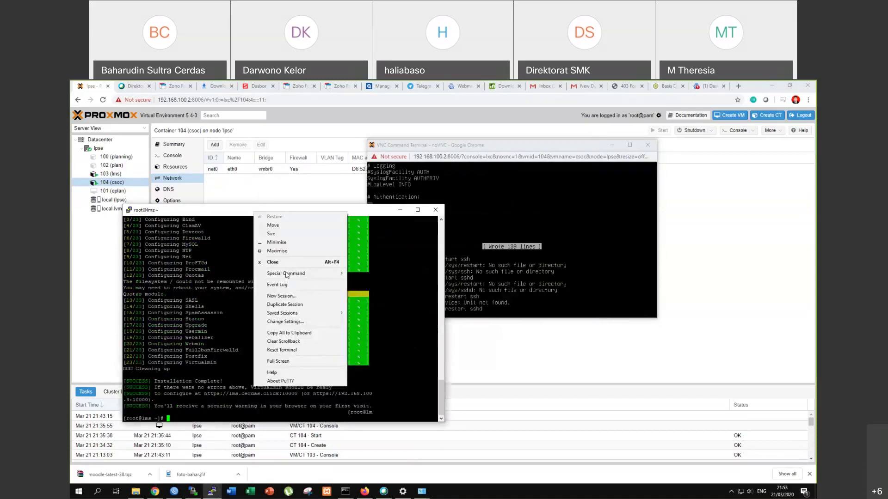
click(287, 295)
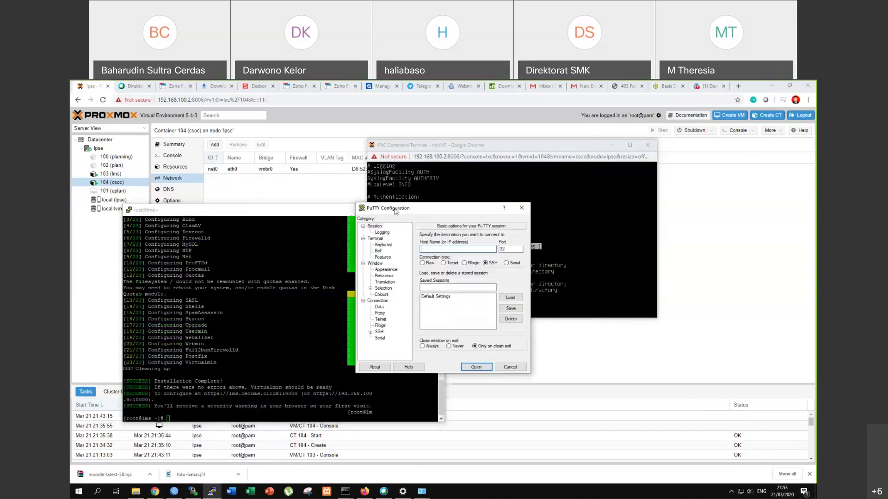
- Open an SSH connection to 192.168.100.4 on port 22, reaching the host-key alert
drag(393, 211, 231, 213)
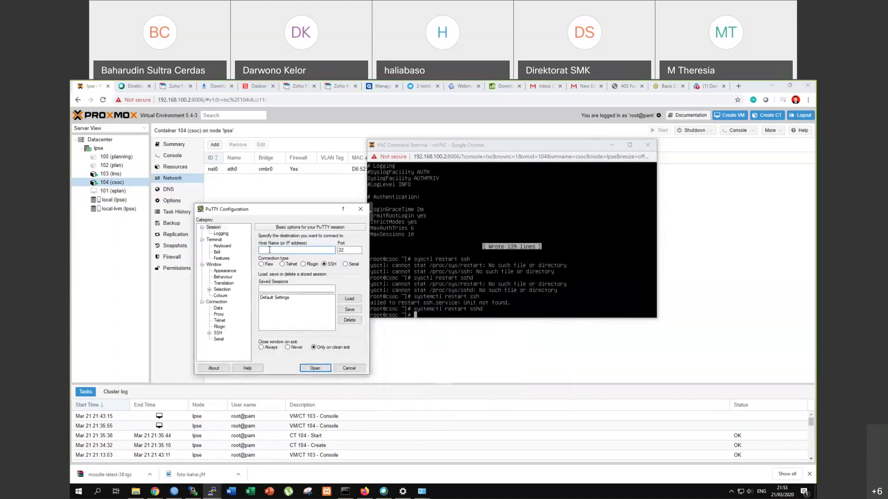
text(192.168.100.4)
key(Tab)
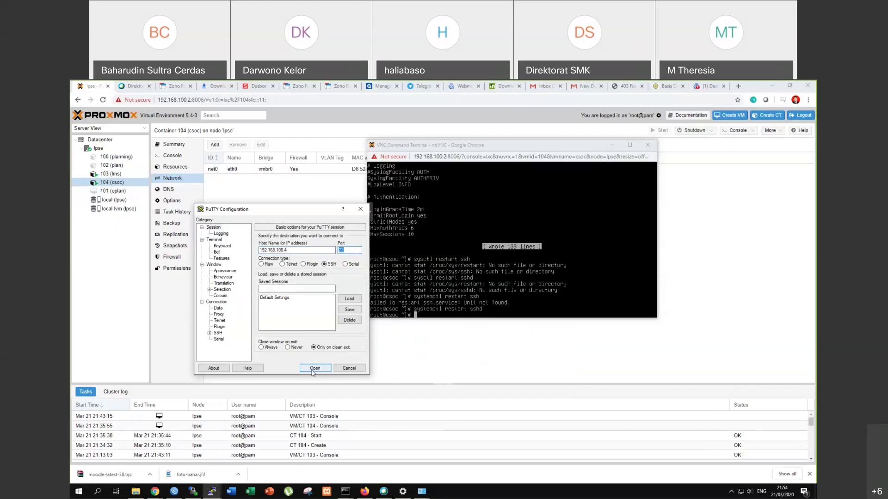
click(314, 369)
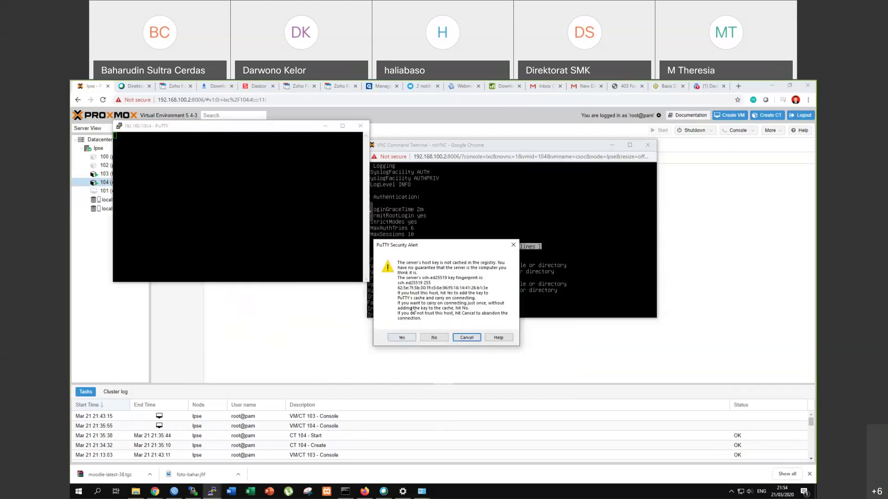
drag(422, 245, 297, 214)
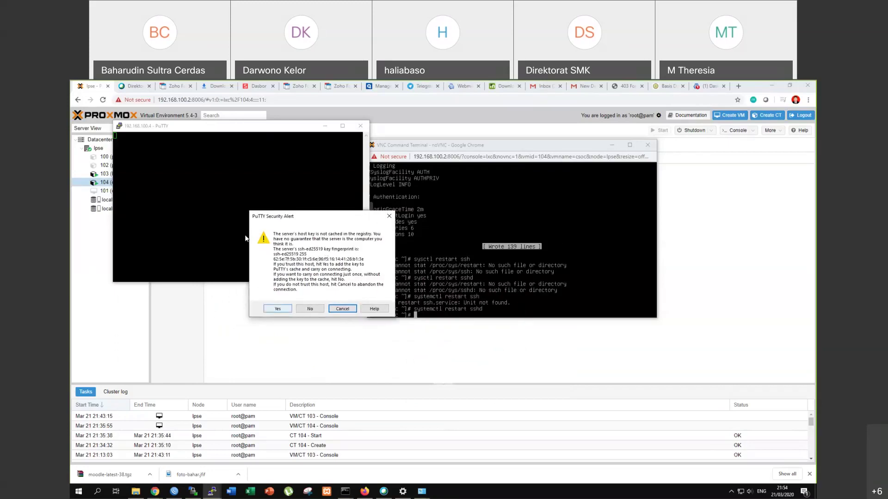
- Accept the server's host key and log in as root with the account password
drag(295, 216, 295, 202)
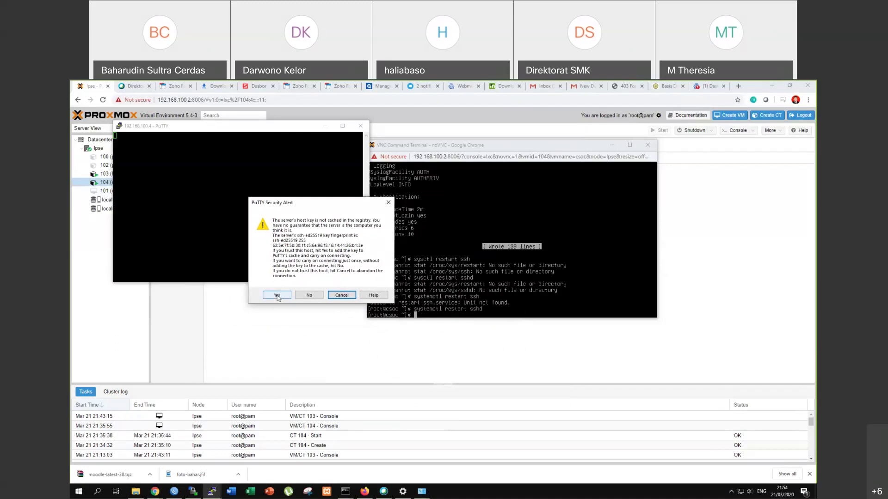
click(277, 294)
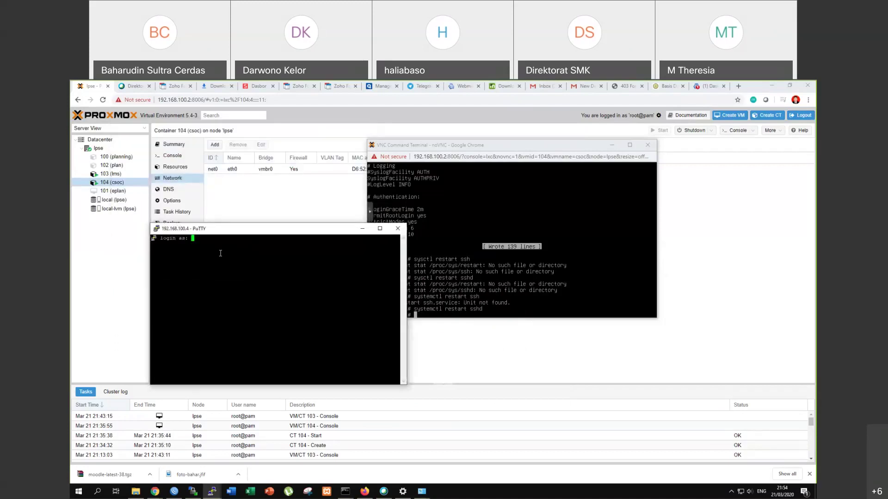
text(root)
key(Return)
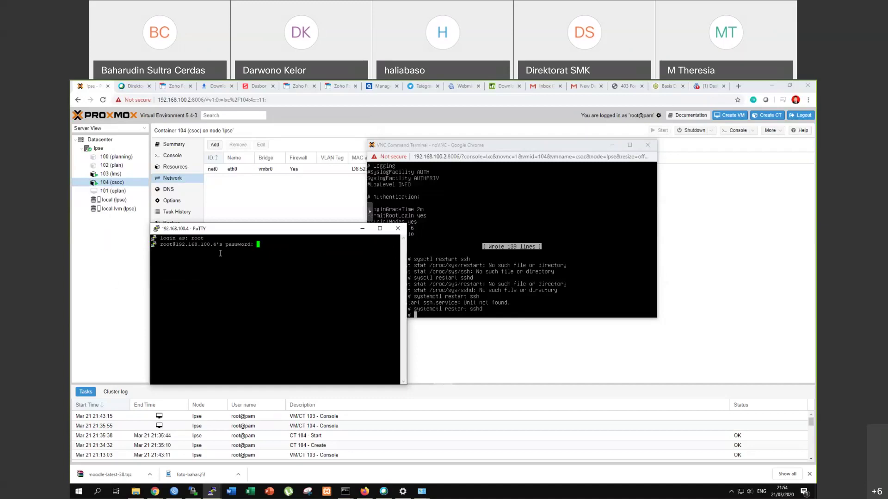
key(Return)
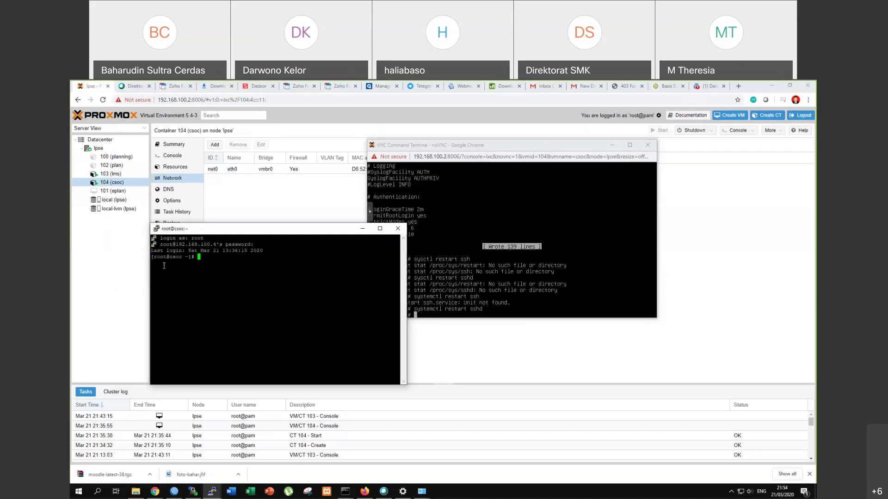
- Rearrange the PuTTY and noVNC windows, then return to container 104's Proxmox Network page
drag(164, 266, 153, 257)
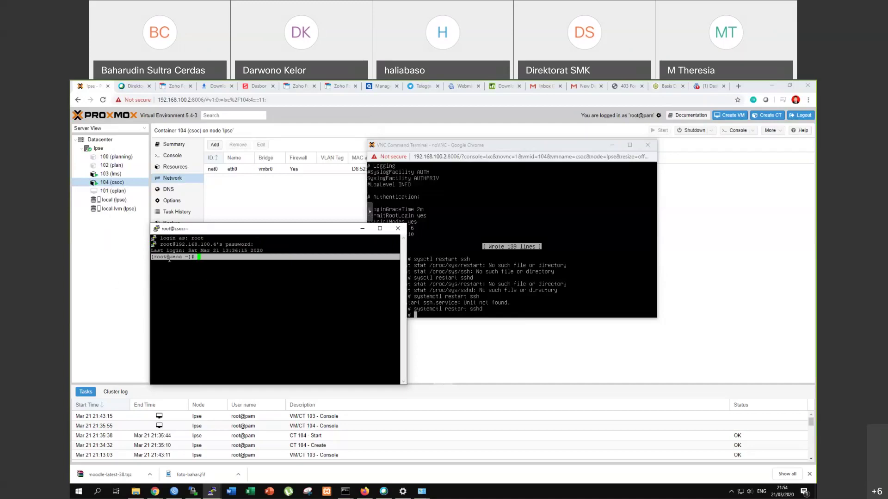
click(198, 259)
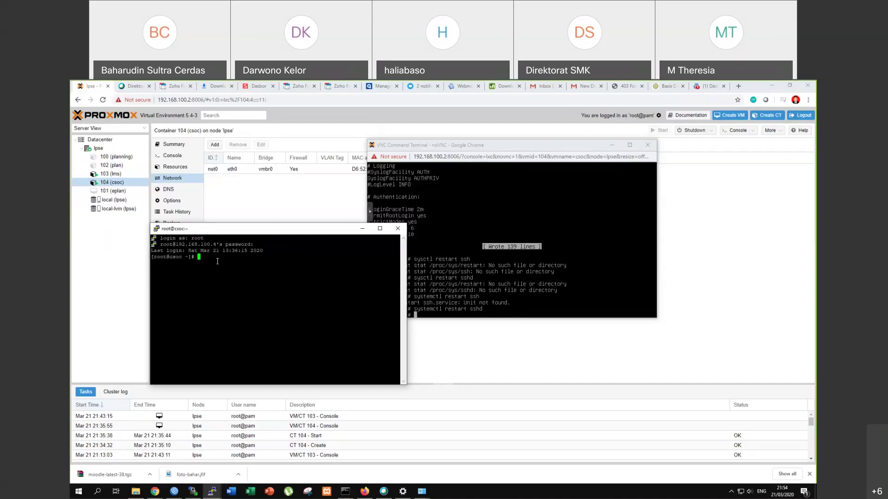
drag(205, 261, 152, 256)
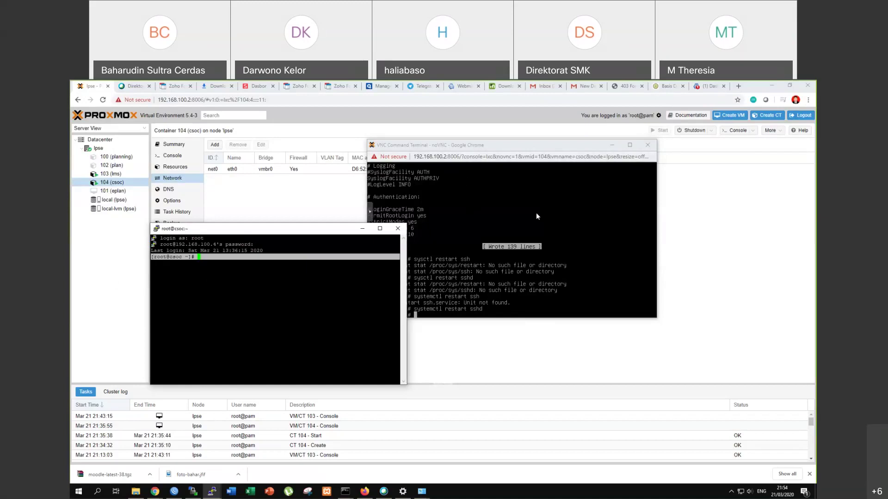
drag(432, 221, 493, 289)
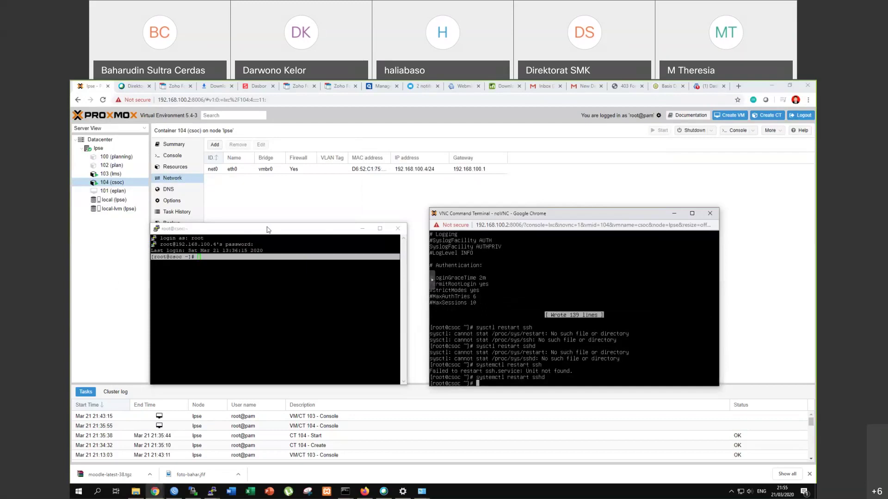
drag(250, 229, 191, 226)
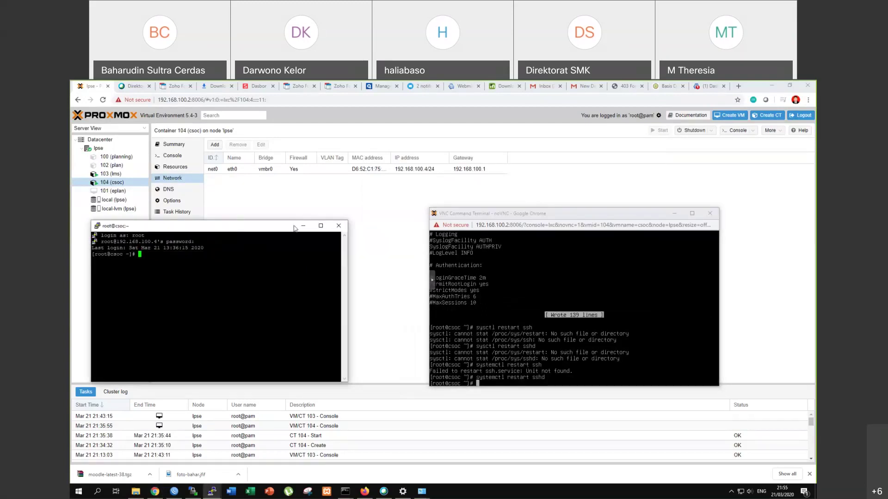
drag(296, 227, 362, 226)
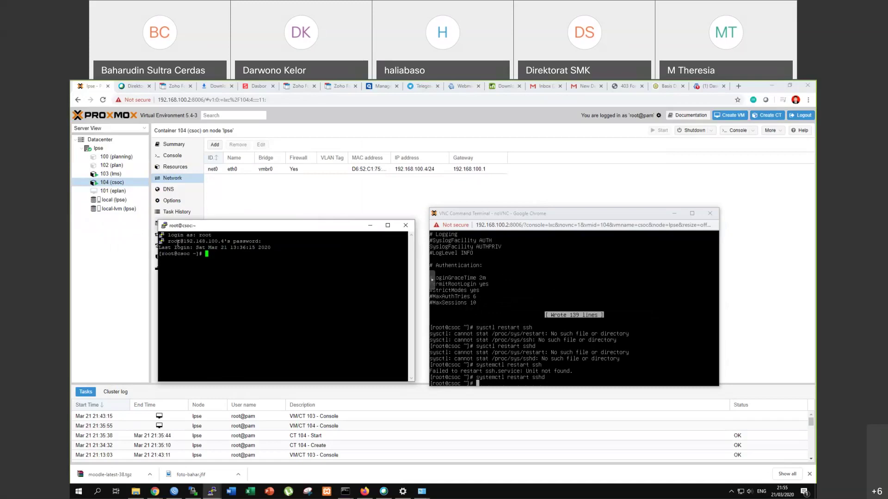
drag(165, 242, 272, 252)
click(241, 257)
triple_click(161, 254)
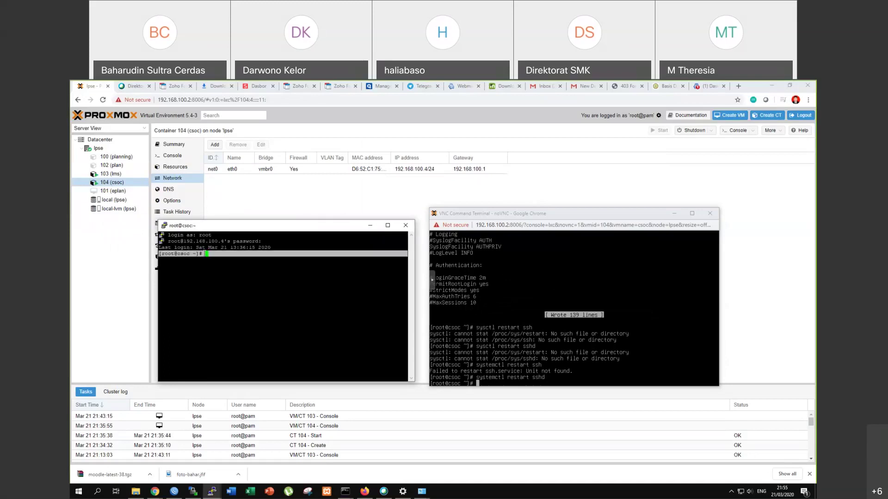
click(261, 257)
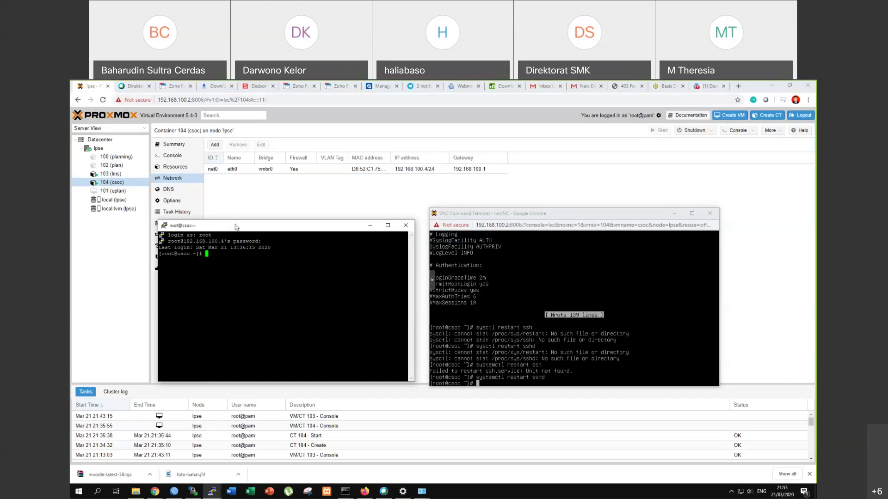
drag(253, 228, 244, 226)
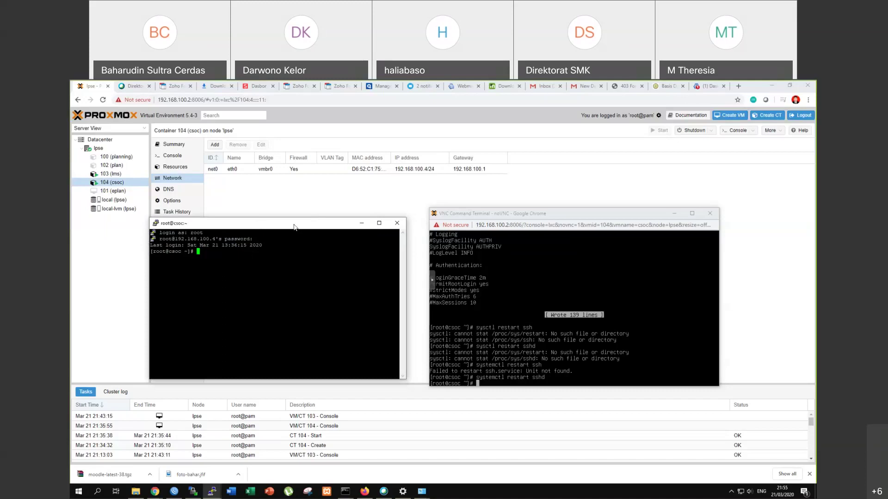
drag(281, 230, 269, 234)
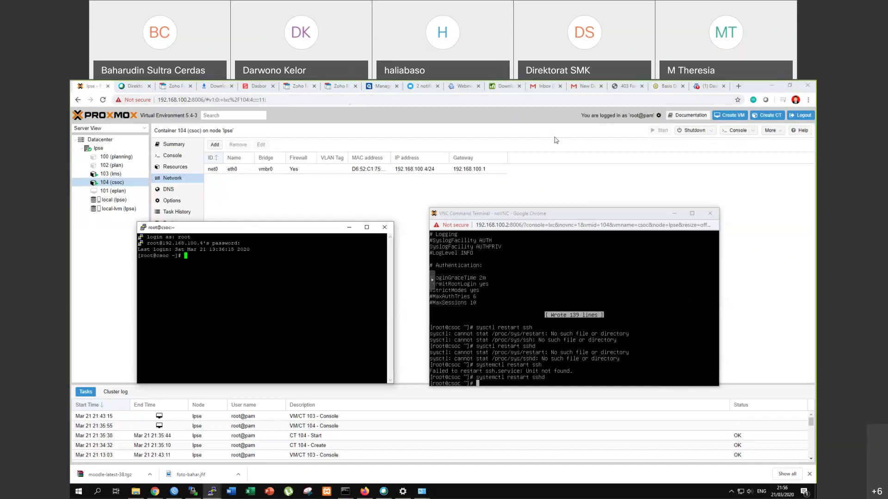
click(537, 121)
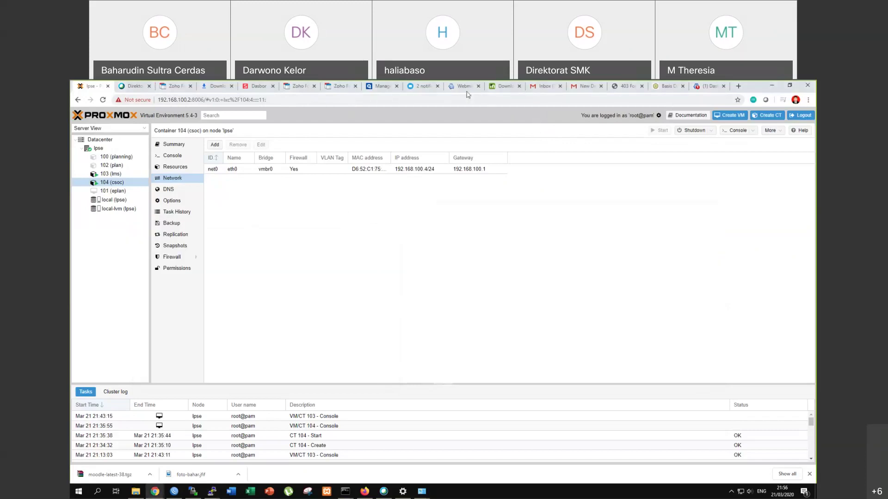
- Open the Virtualmin GPL Installer page (webmin.com/vinstall.html) and review its introduction
click(464, 86)
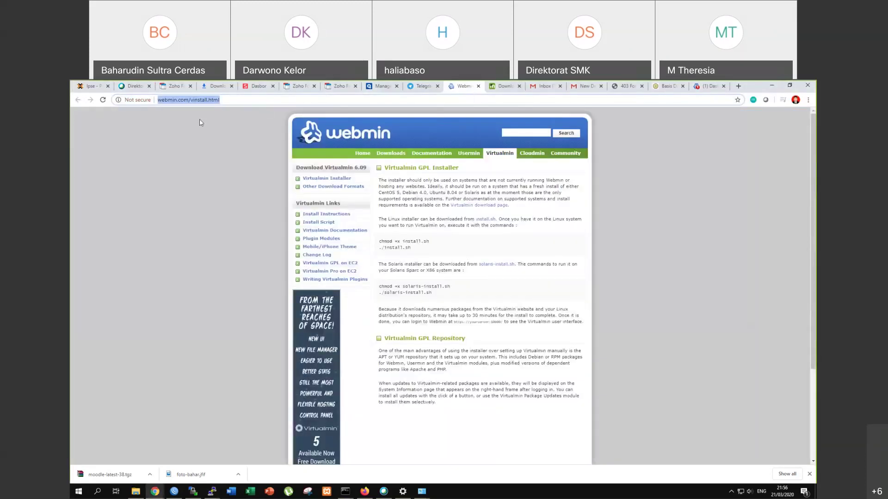
click(171, 101)
mouse_move(158, 100)
mouse_down()
mouse_move(236, 101)
mouse_move(159, 103)
mouse_up()
click(244, 101)
drag(379, 181, 535, 194)
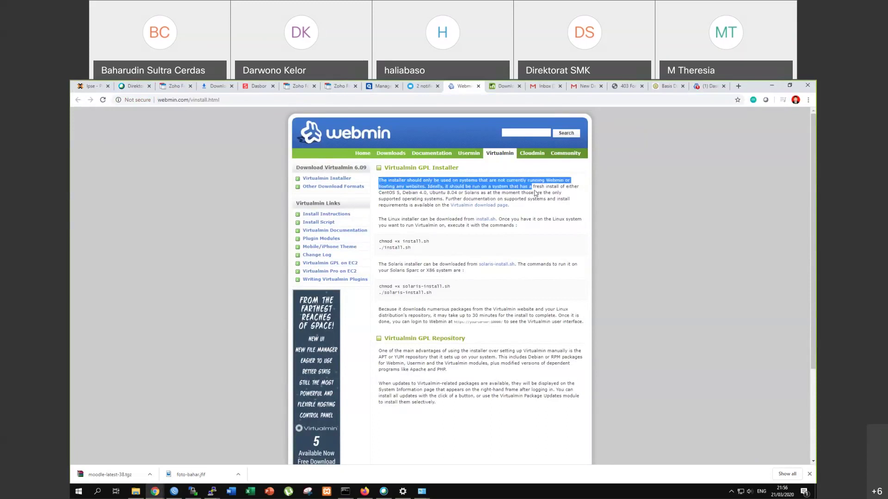
click(558, 217)
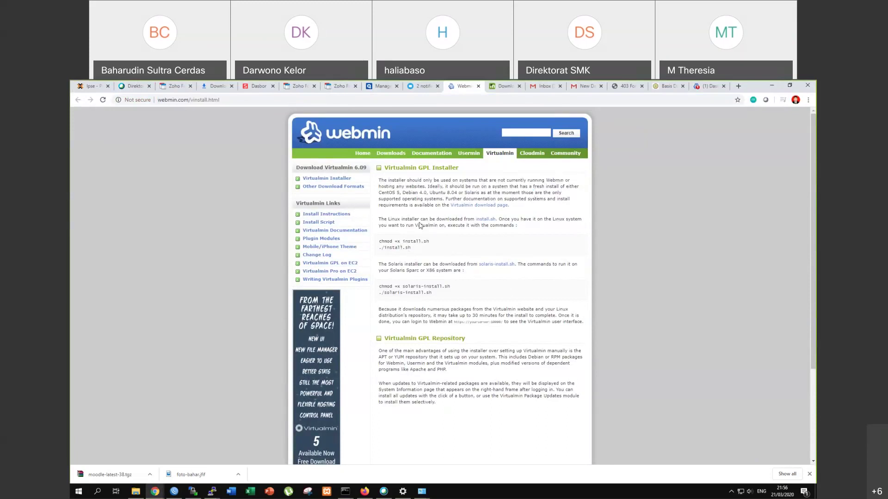
drag(380, 219, 475, 219)
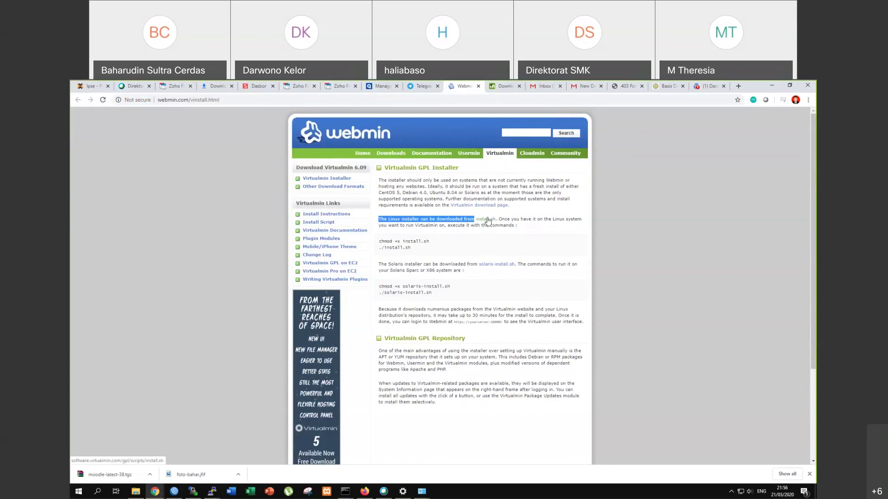
click(490, 226)
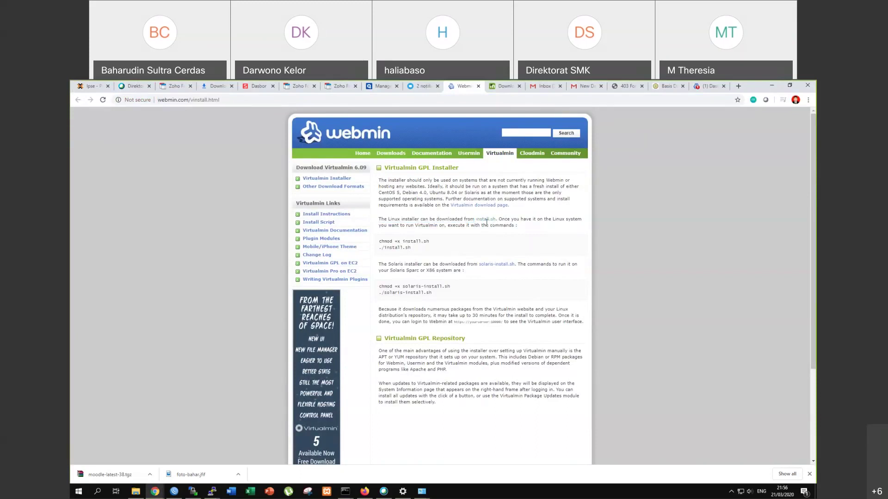
- Copy the install.sh link address from the installer page
right_click(487, 222)
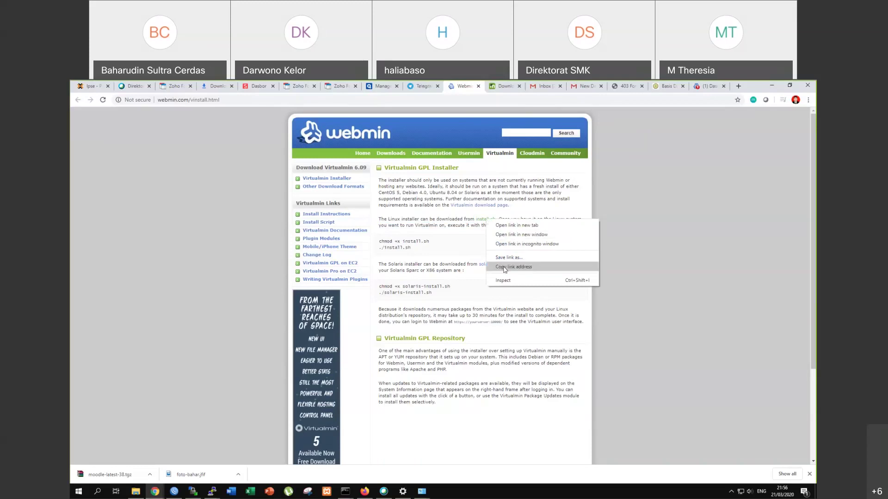
click(505, 268)
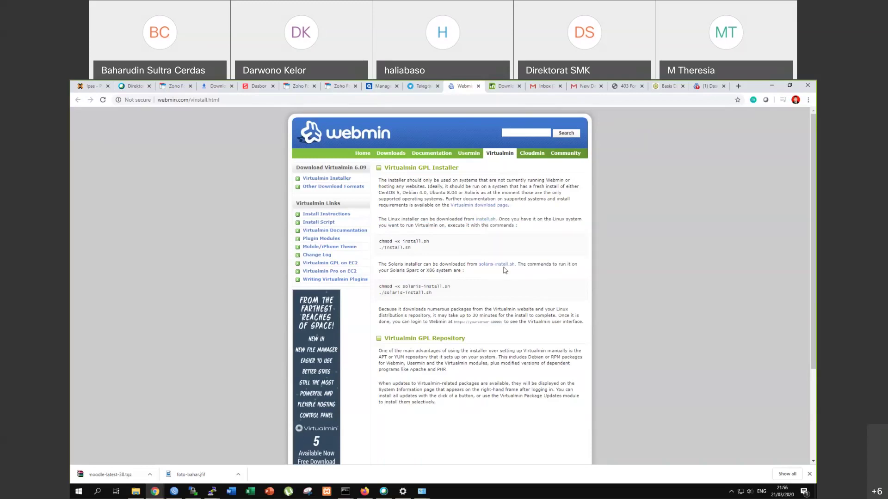
right_click(484, 224)
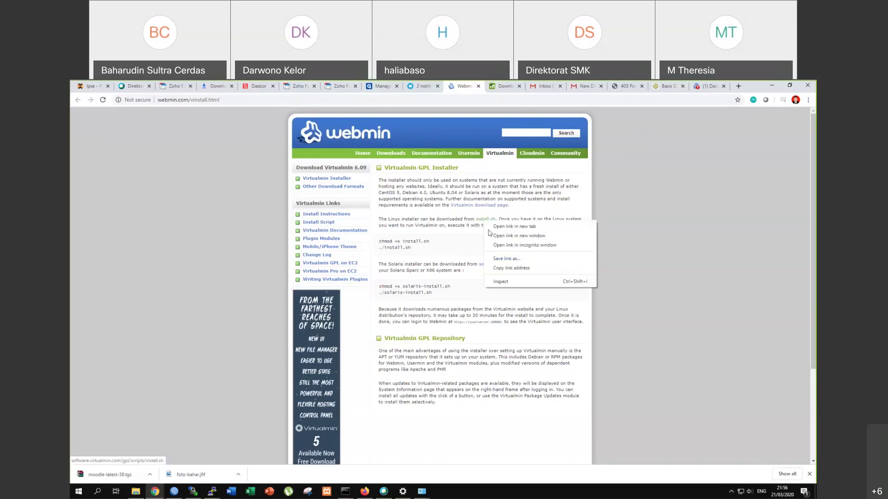
click(505, 270)
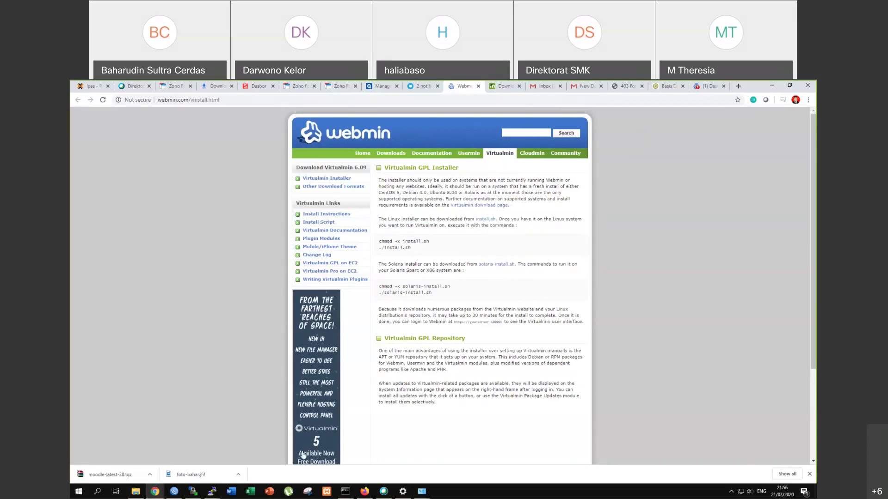
click(210, 492)
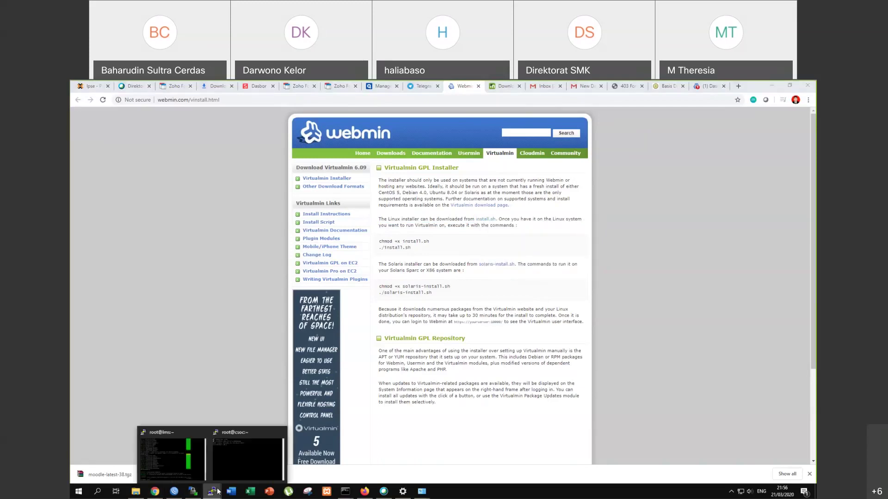
- Run wget with the pasted install.sh URL on root@csoc, which fails: wget command not found
click(235, 459)
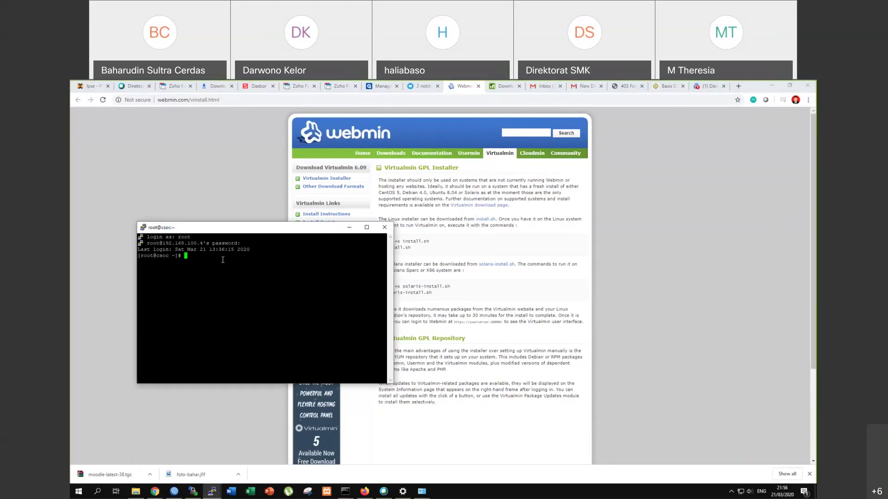
text(wget)
right_click(285, 265)
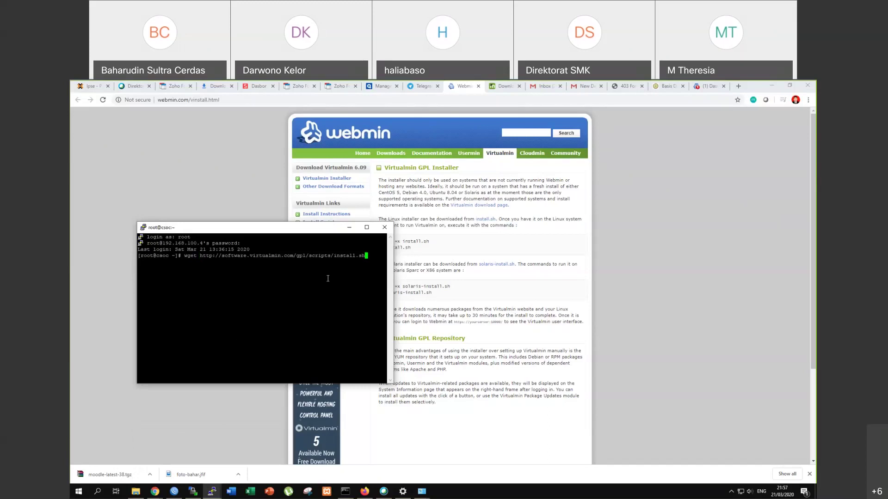
drag(199, 258, 361, 258)
click(370, 259)
key(Return)
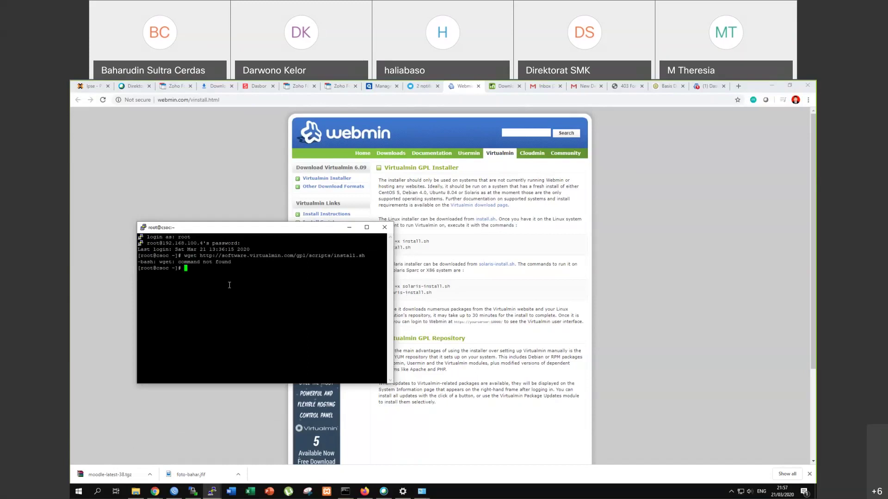
- Install wget on the csoc server with yum -y install wget
drag(178, 262, 230, 262)
click(198, 258)
double_click(192, 257)
click(198, 256)
drag(185, 256, 196, 255)
click(191, 275)
text(yum -y install wget)
key(Return)
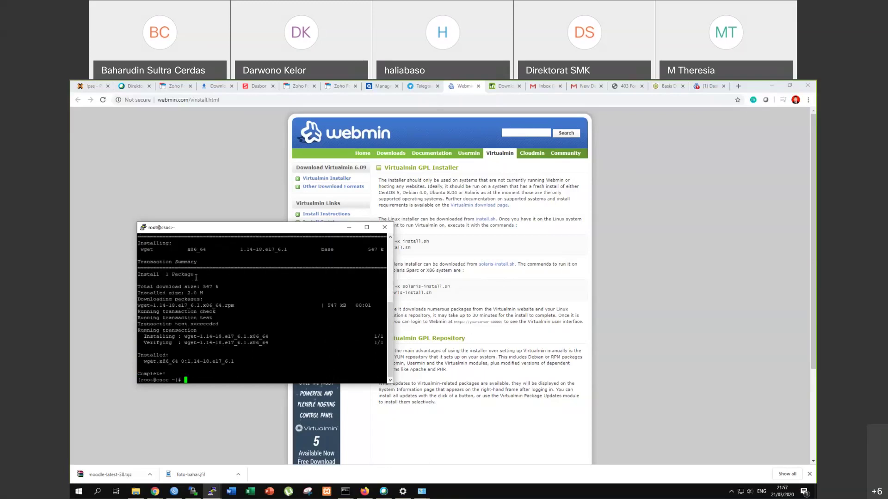
scroll(383, 331, up, 1)
scroll(383, 331, down, 1)
- Download install.sh with wget using the re-copied link from the installer page
text(wget)
right_click(251, 379)
key(Return)
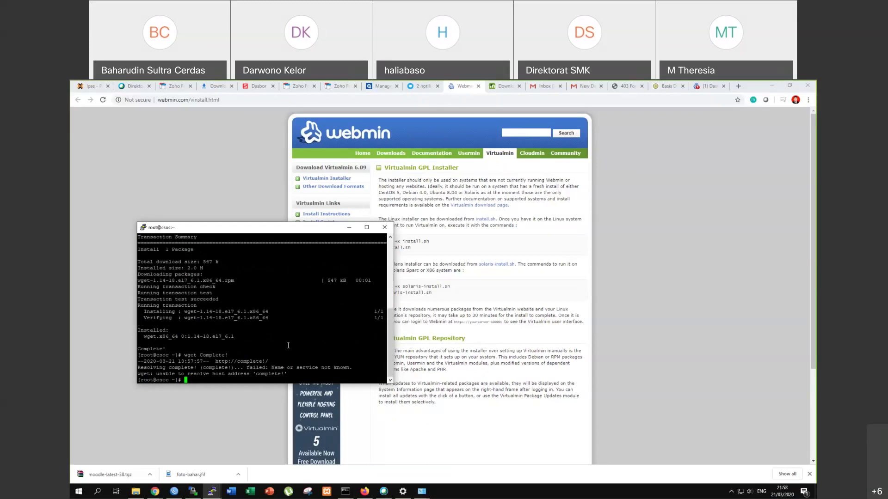
right_click(480, 222)
click(499, 267)
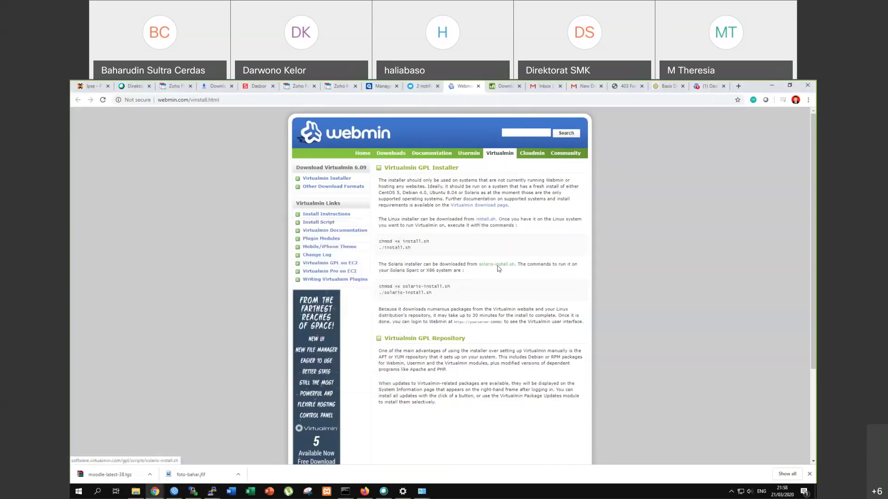
mouse_move(212, 492)
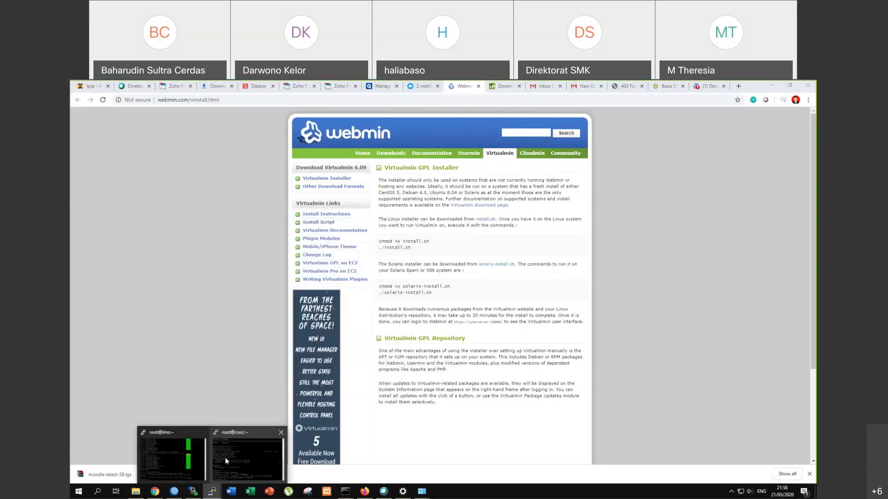
click(172, 455)
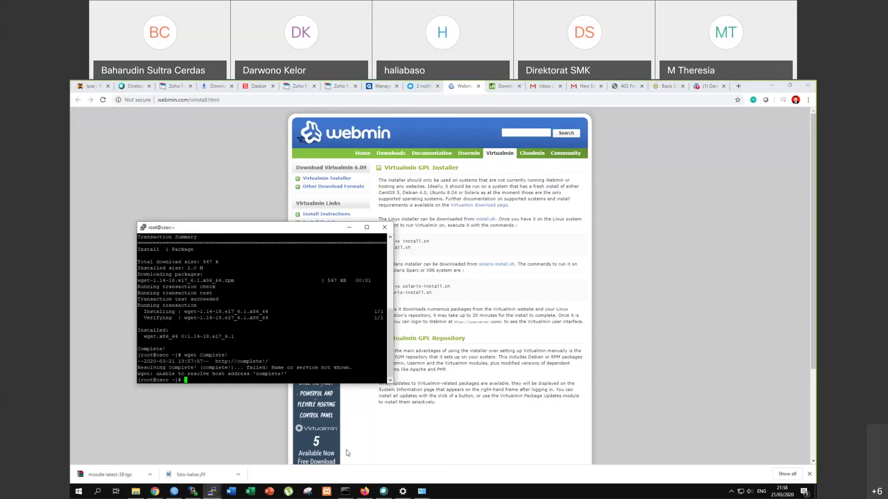
text(wget)
key(shift+Insert)
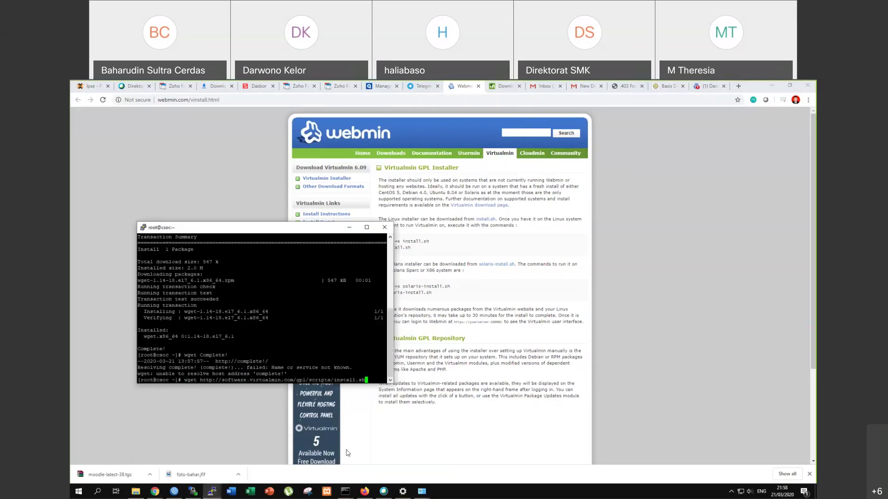
click(367, 228)
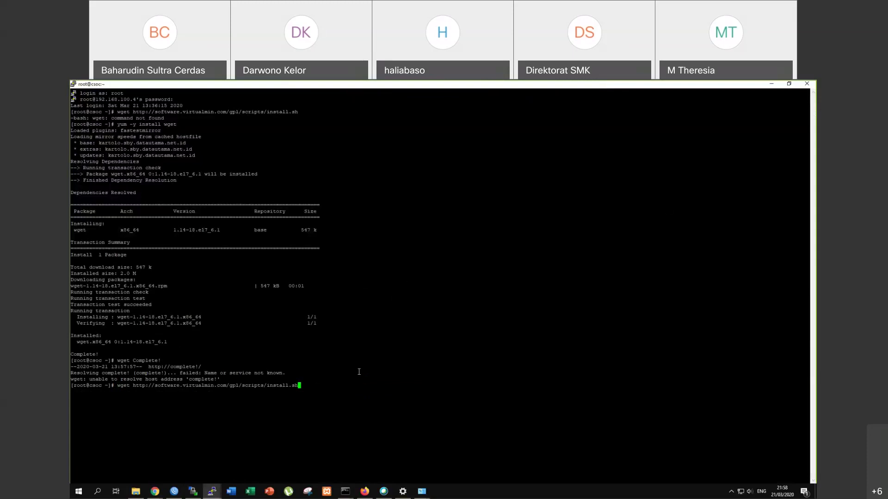
key(Return)
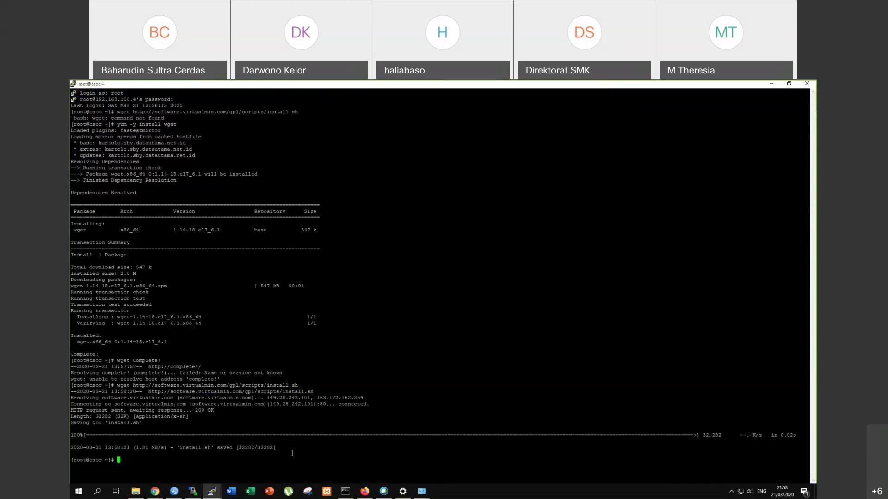
- List the home folder and make install.sh executable with chmod +x install.sh
text(ls)
key(Return)
triple_click(105, 467)
click(149, 479)
text(./)
key(BackSpace)
key(BackSpace)
text(./)
key(BackSpace)
key(BackSpace)
text(chmod +x install.sh)
key(Return)
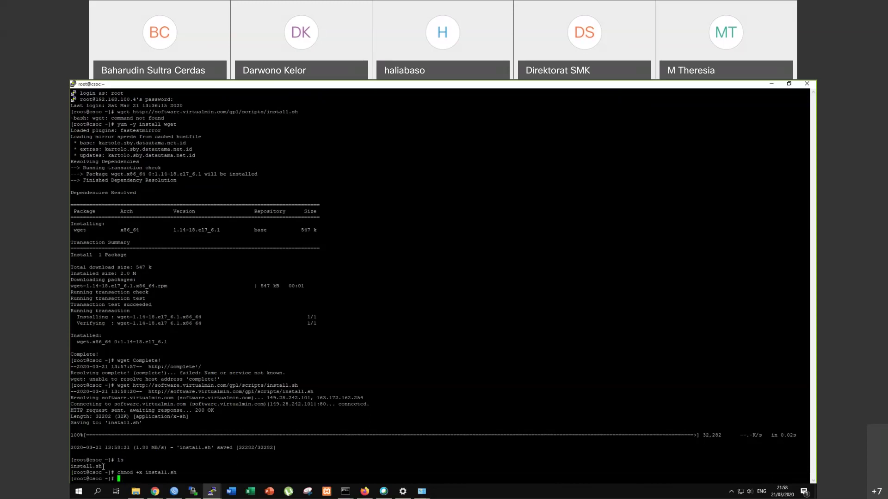
- Run ./install.sh to start the Virtualmin installer on the csoc server
drag(103, 467, 73, 467)
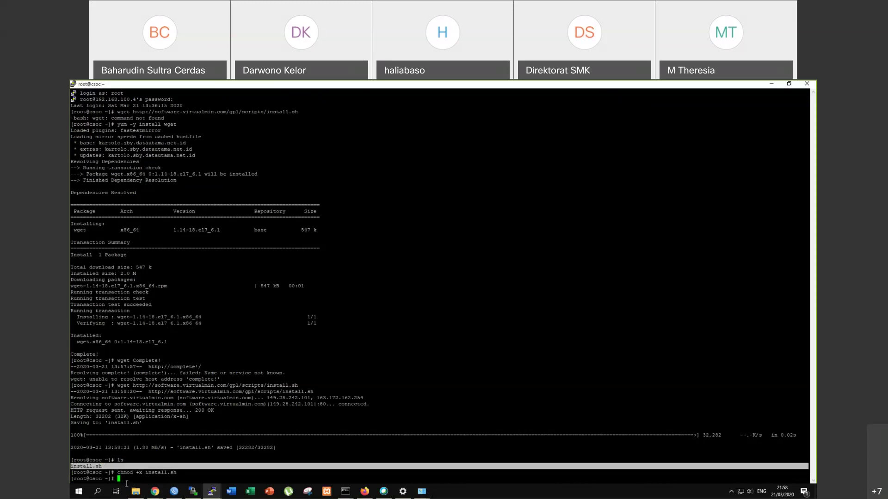
click(127, 483)
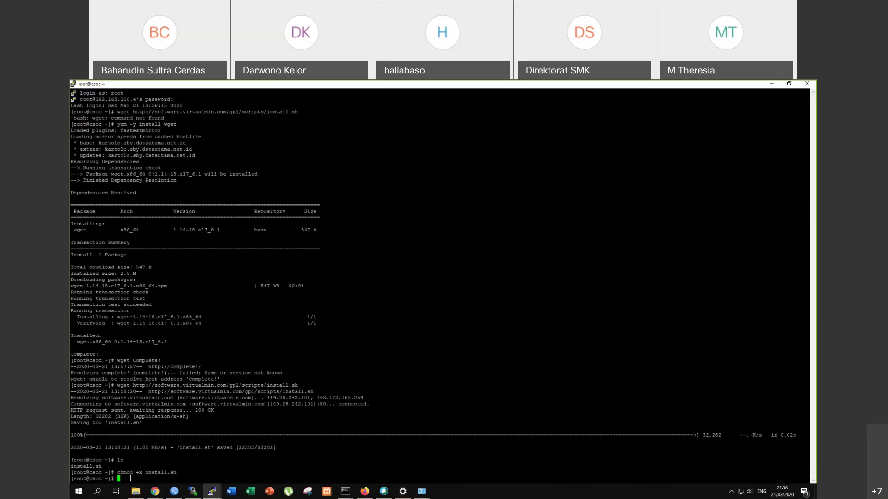
text(./in)
key(Tab)
key(Return)
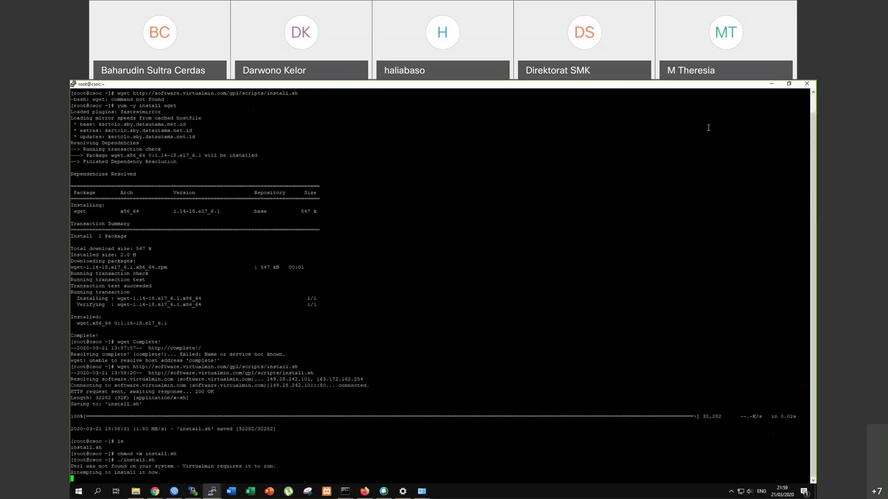
- Check the Perl install attempt, then restore the csoc terminal to a window at the upper left
click(789, 85)
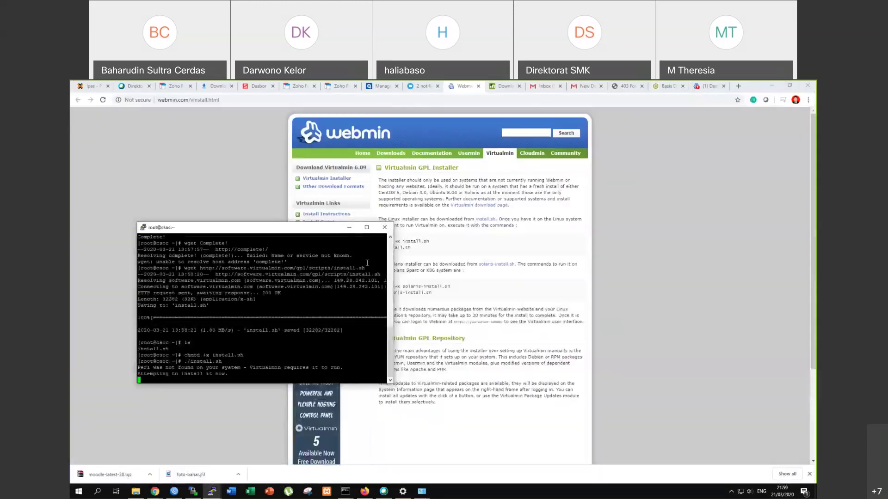
click(366, 227)
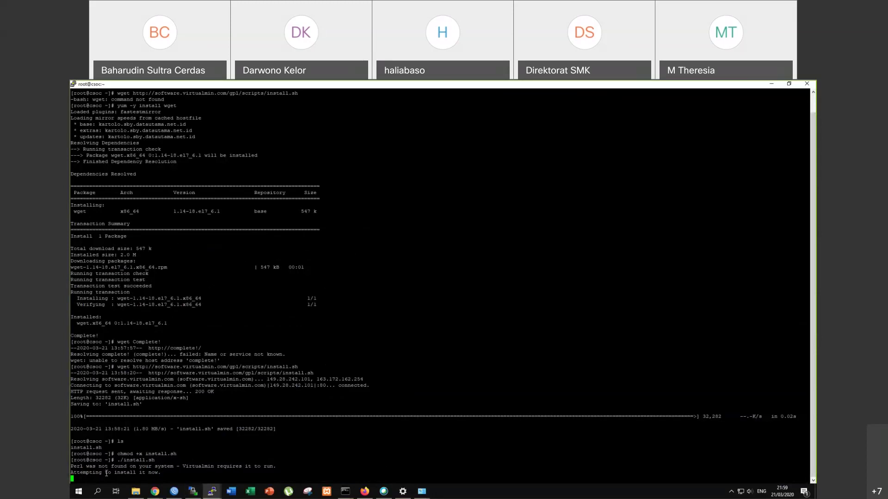
drag(99, 472, 809, 472)
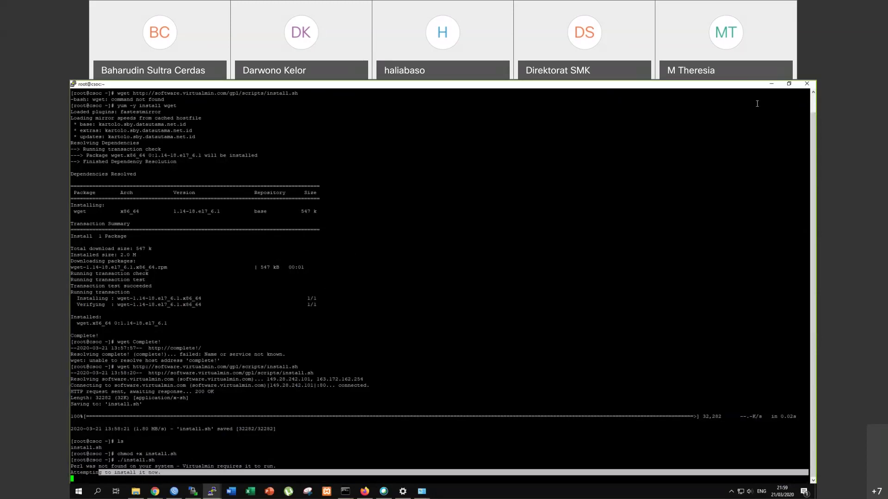
click(788, 85)
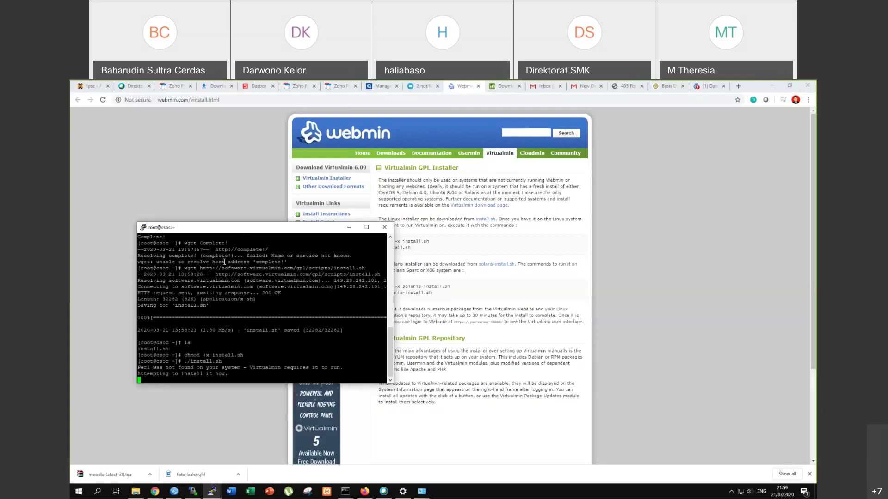
drag(202, 227, 162, 149)
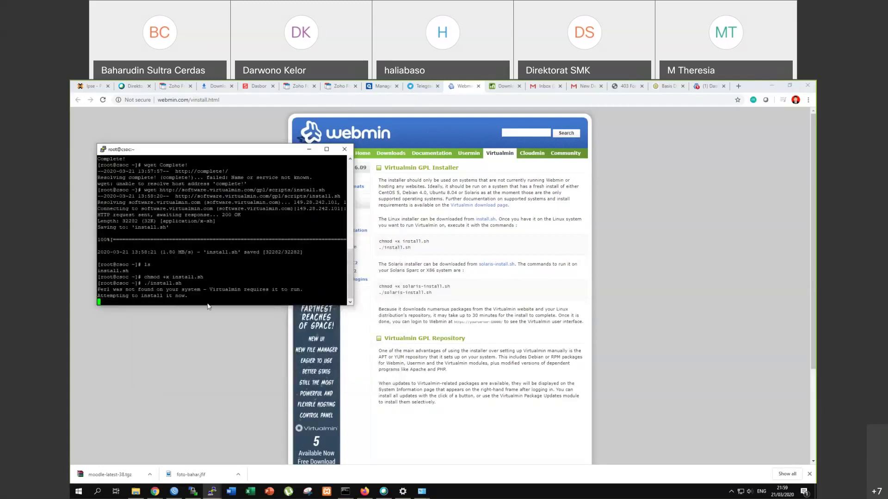
click(209, 489)
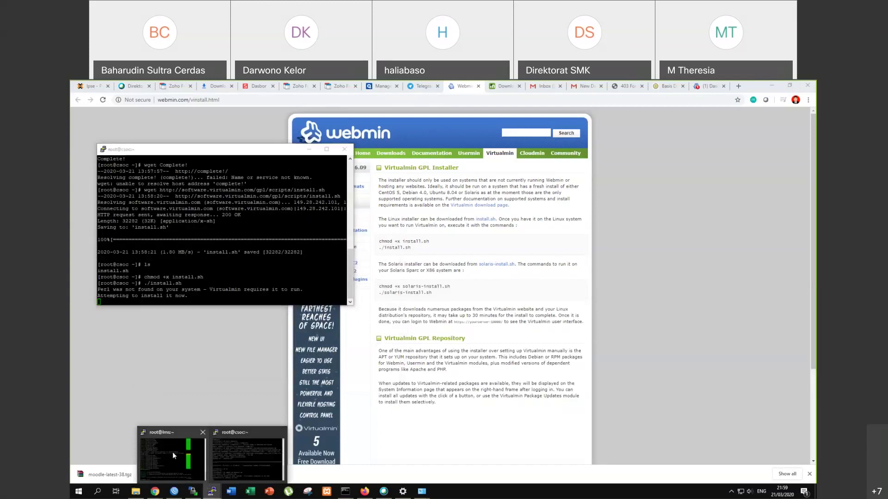
- Place the lms terminal up and to the right and scroll back through its output
click(174, 455)
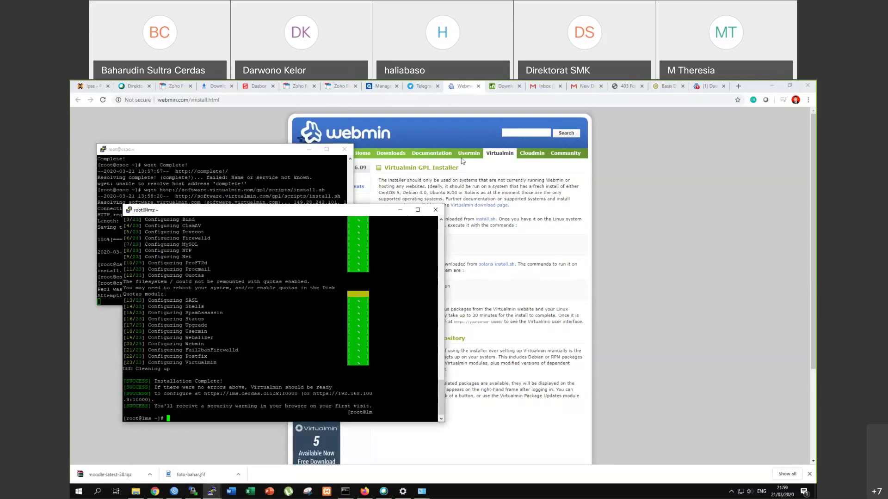
drag(323, 209, 549, 156)
scroll(657, 232, up, 20)
scroll(658, 226, up, 6)
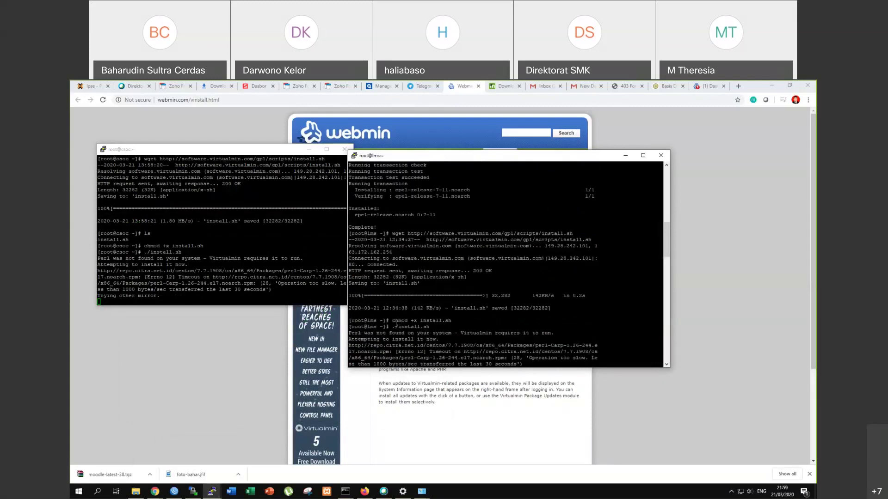
- Compare the chmod +x install.sh, ./install.sh and Perl-missing lines between lms and csoc
drag(396, 323, 392, 321)
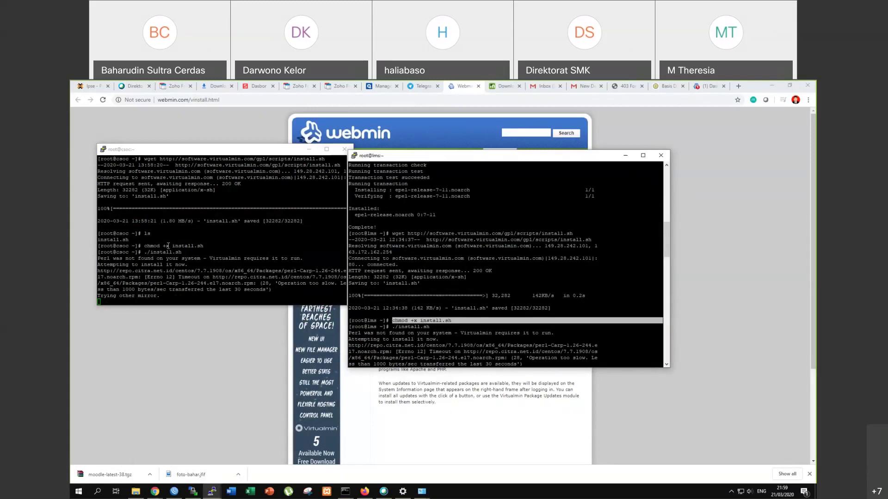
click(147, 247)
drag(347, 247, 142, 247)
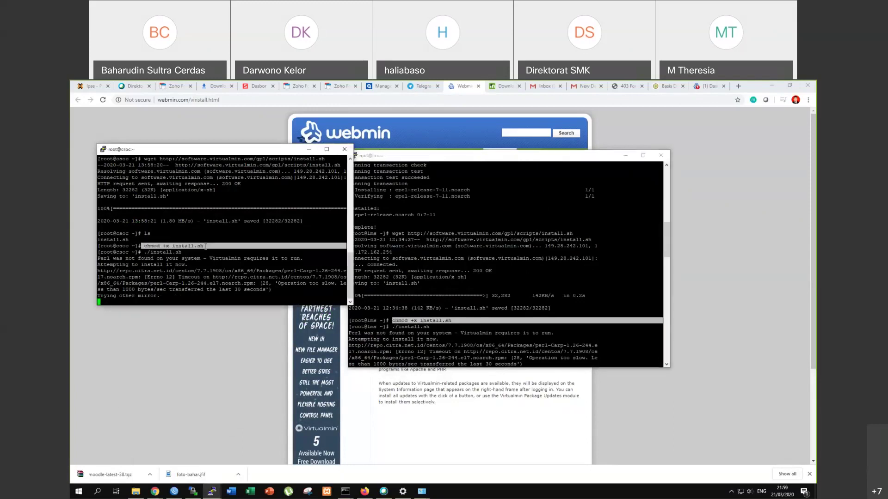
click(459, 160)
drag(390, 329, 429, 328)
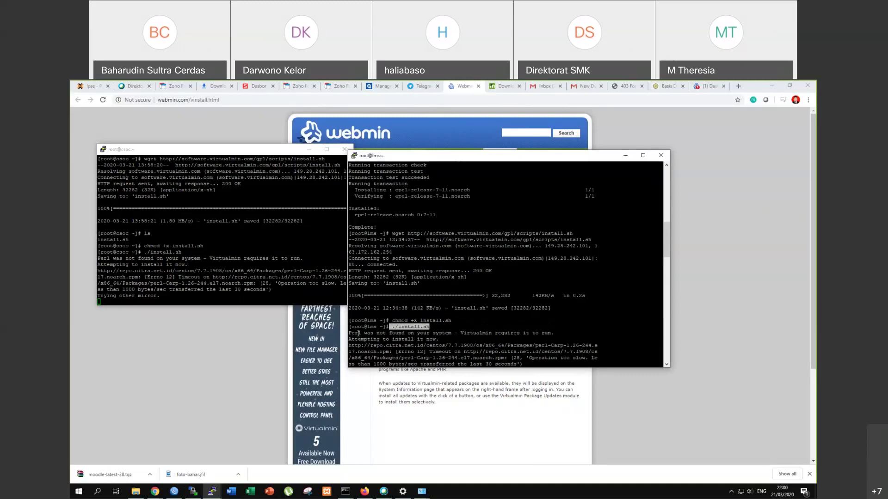
drag(349, 333, 425, 340)
click(426, 340)
drag(349, 340, 439, 340)
- Review the lms output: the Continue y answer, browser security warning and Virtualmin login address
scroll(441, 312, down, 15)
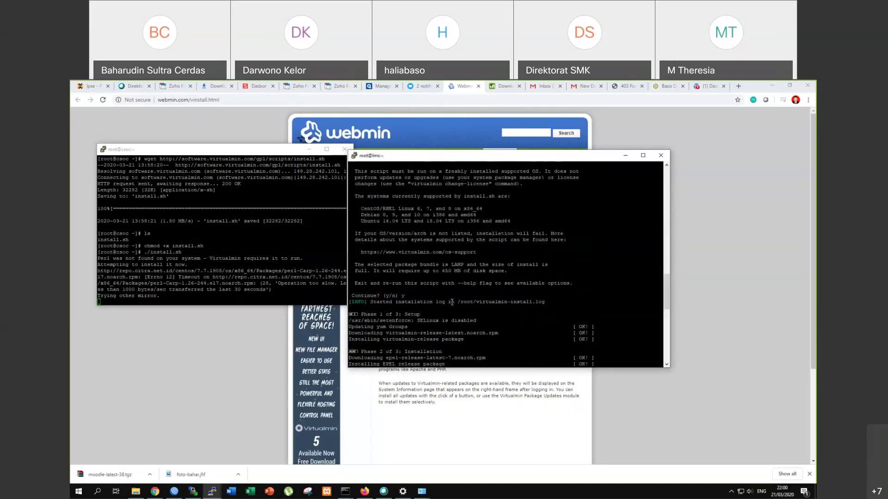
drag(398, 296, 662, 296)
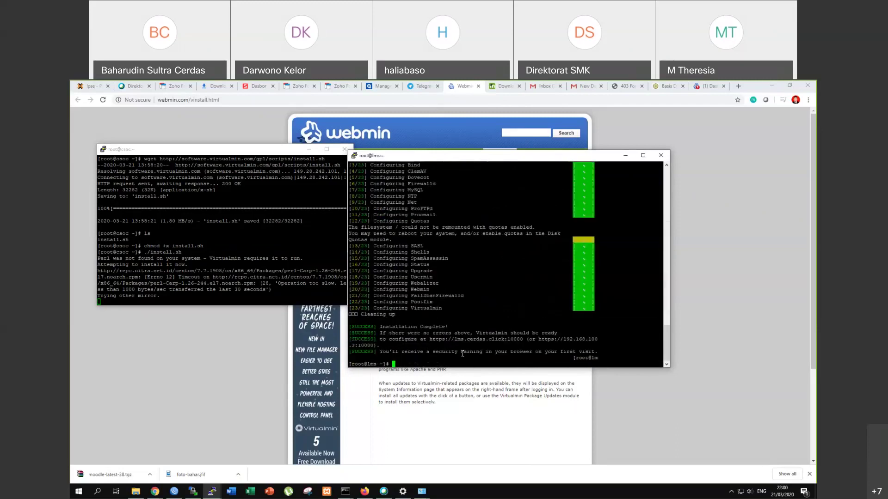
drag(379, 352, 578, 355)
click(493, 357)
drag(380, 339, 508, 346)
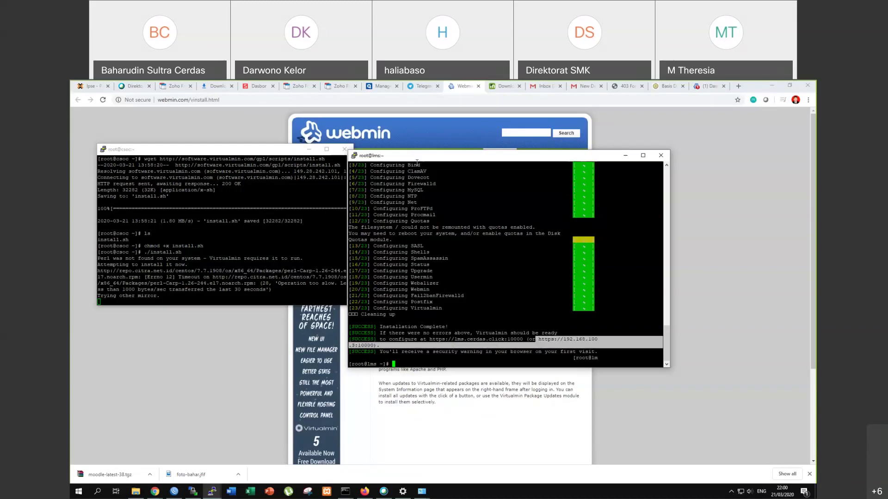
drag(468, 156, 520, 134)
click(178, 280)
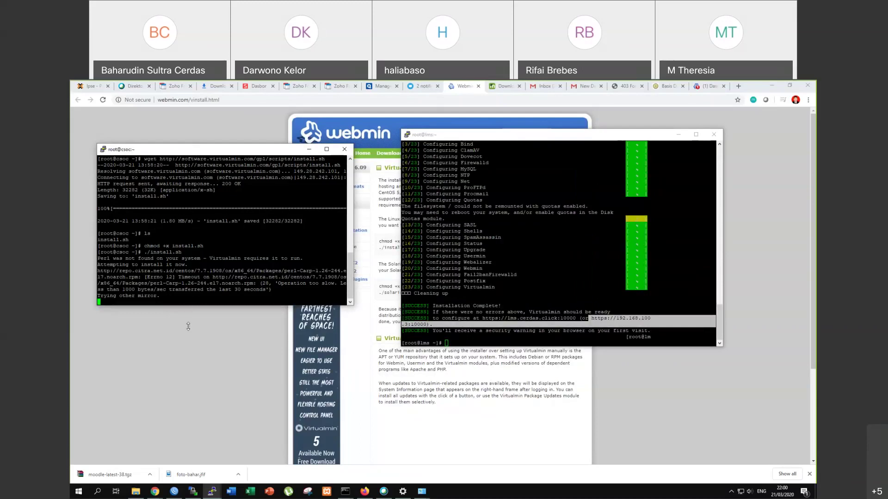
drag(188, 327, 187, 324)
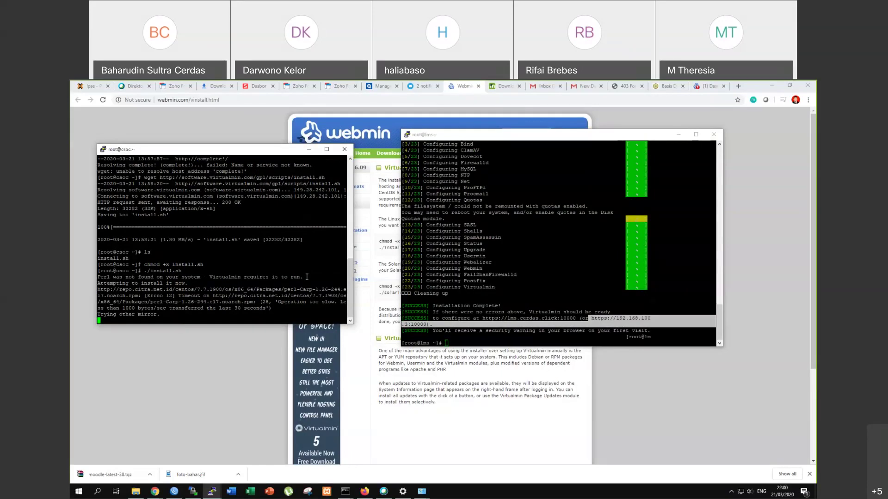
drag(186, 154, 193, 144)
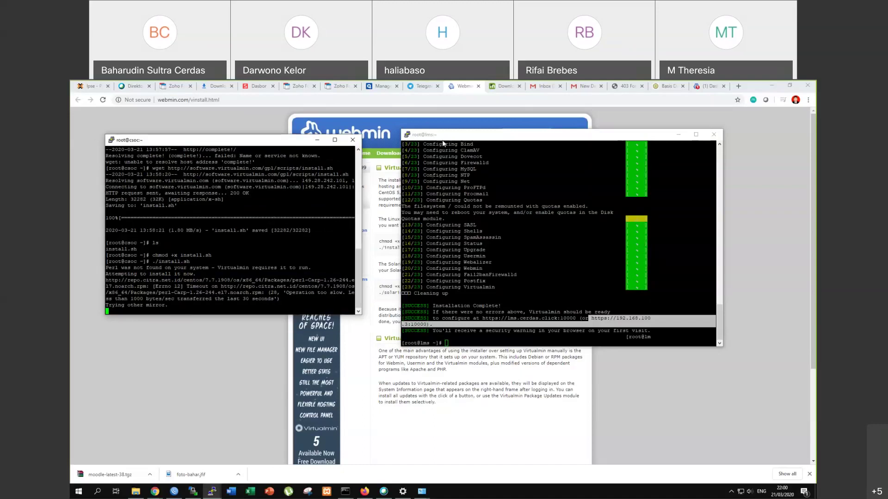
drag(509, 135, 495, 137)
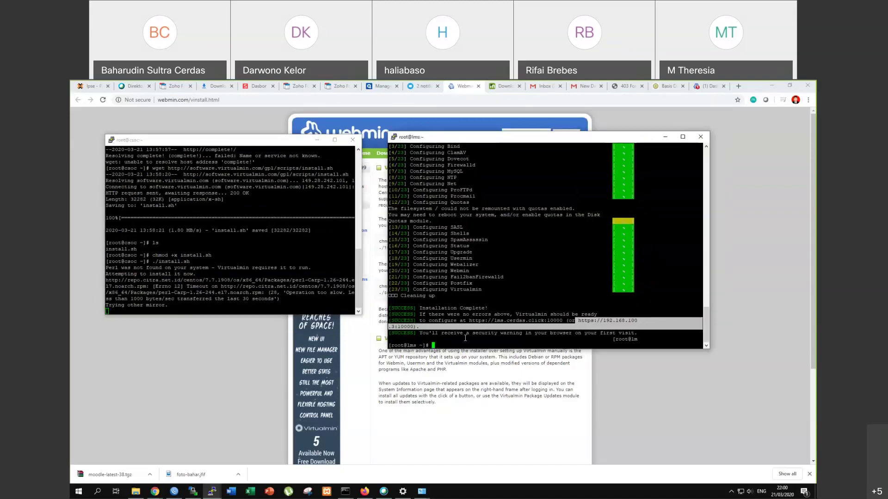
drag(468, 320, 562, 321)
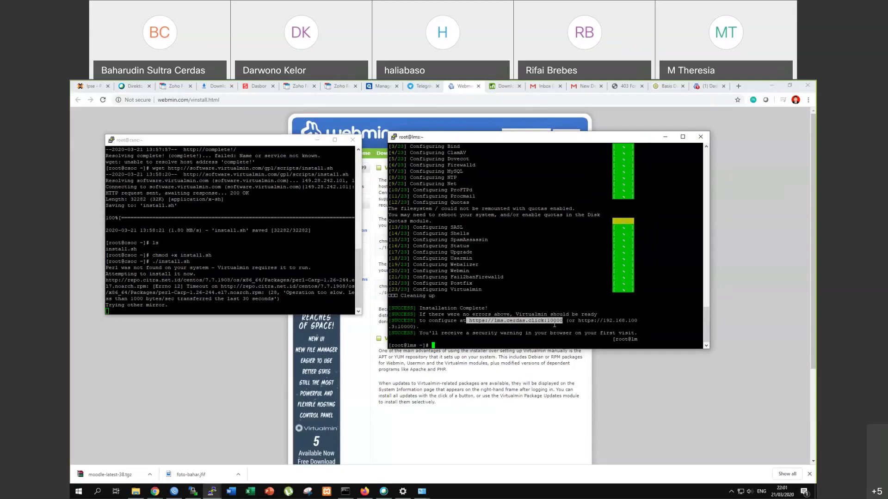
drag(577, 320, 631, 321)
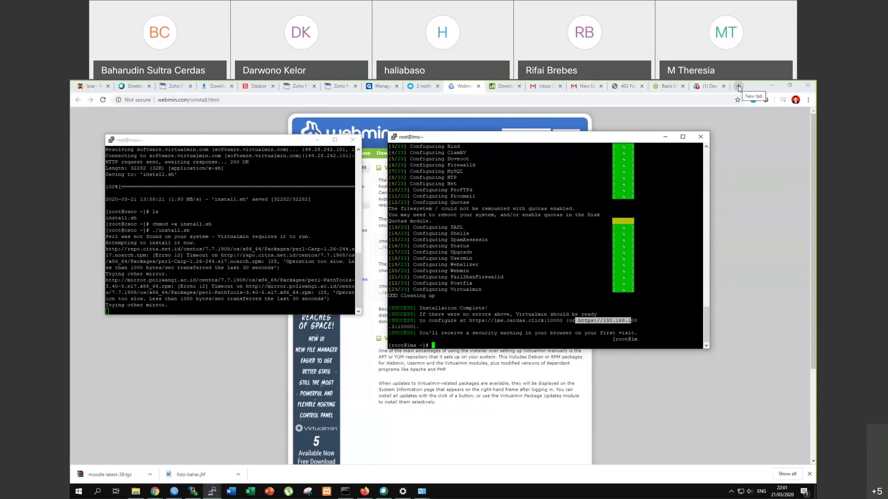
click(739, 87)
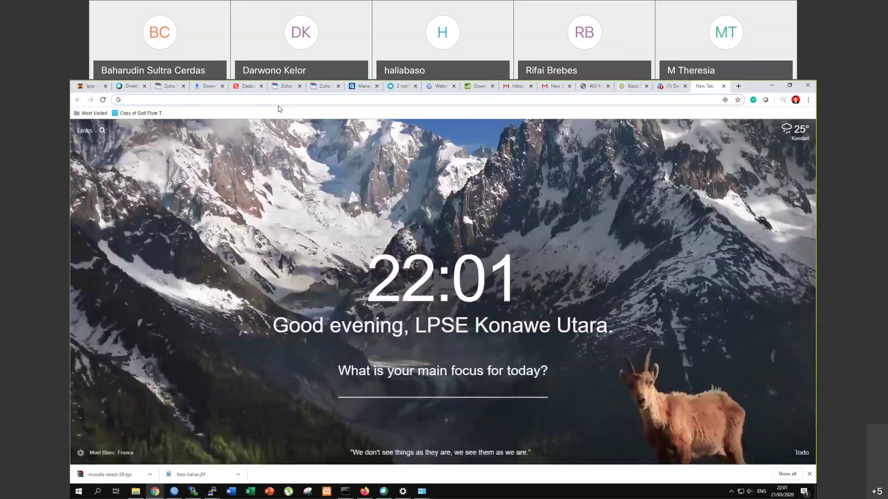
text(htts)
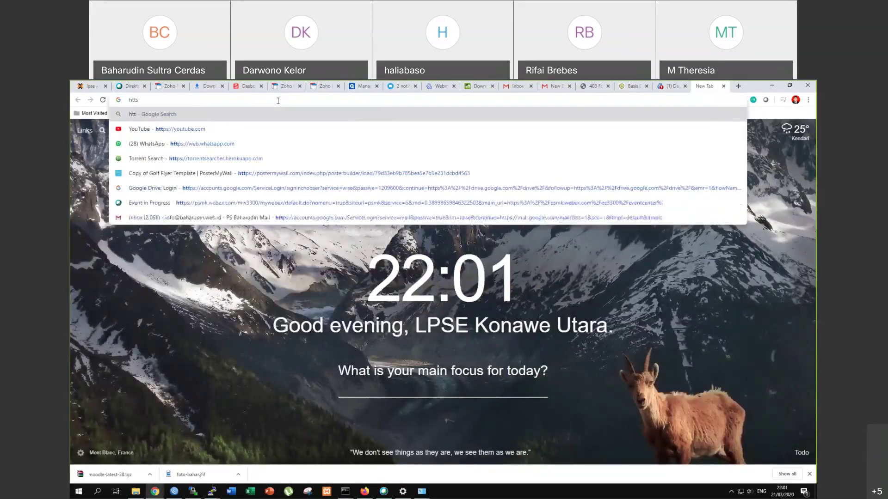
key(BackSpace)
text(ps:)
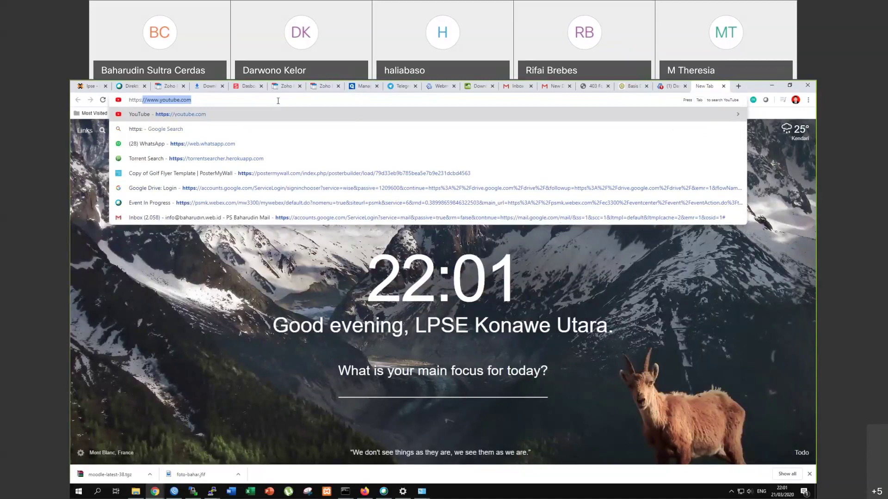
text(//192)
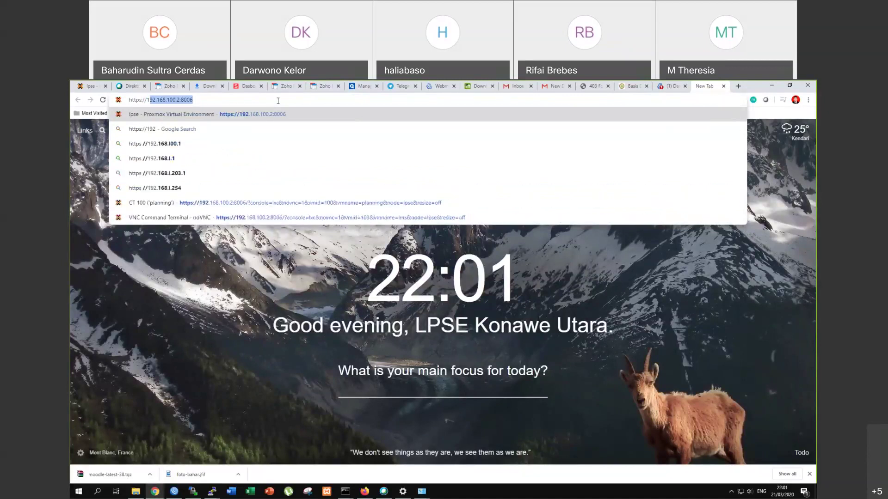
text(.168.100.)
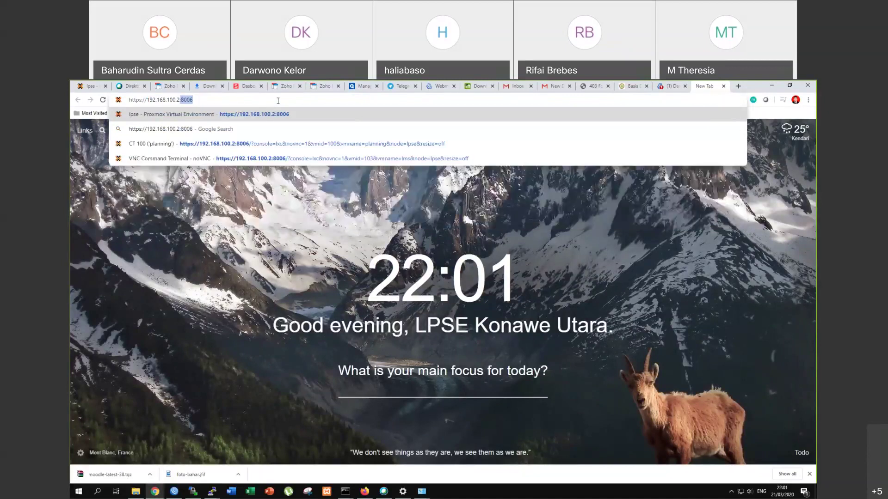
text(3)
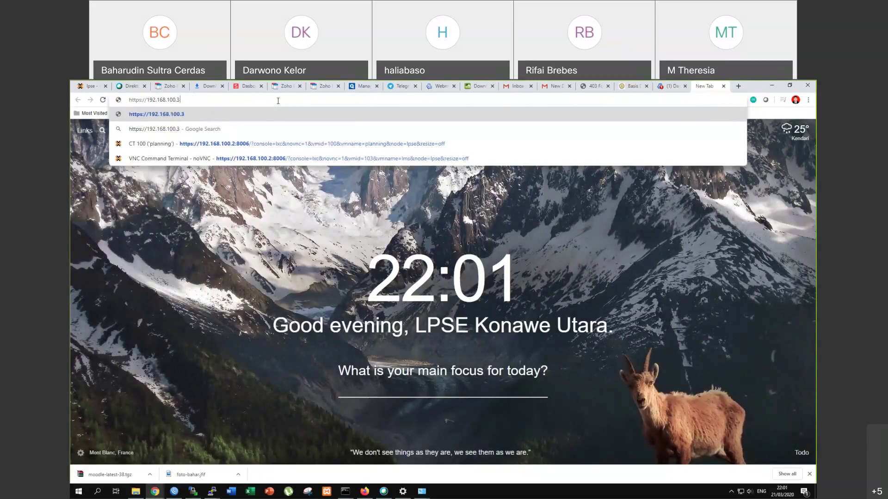
text(:)
- Bring the root@lms PuTTY terminal back to the front from the taskbar
click(346, 491)
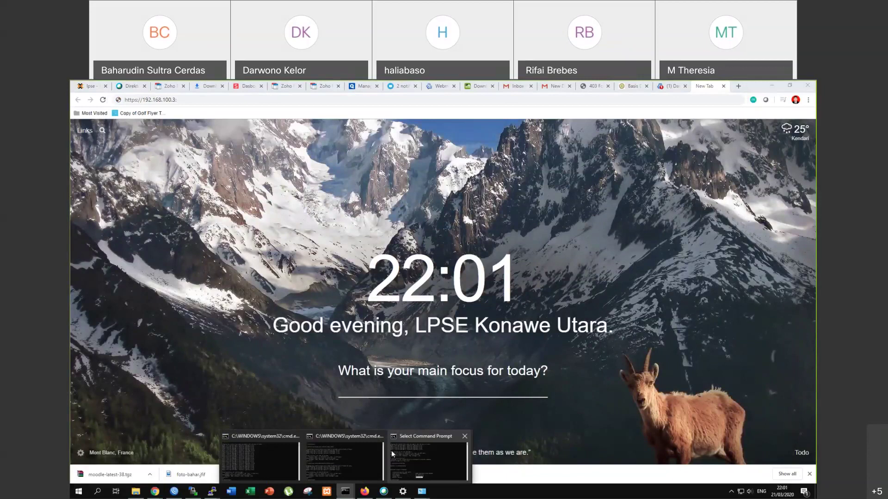
mouse_move(211, 491)
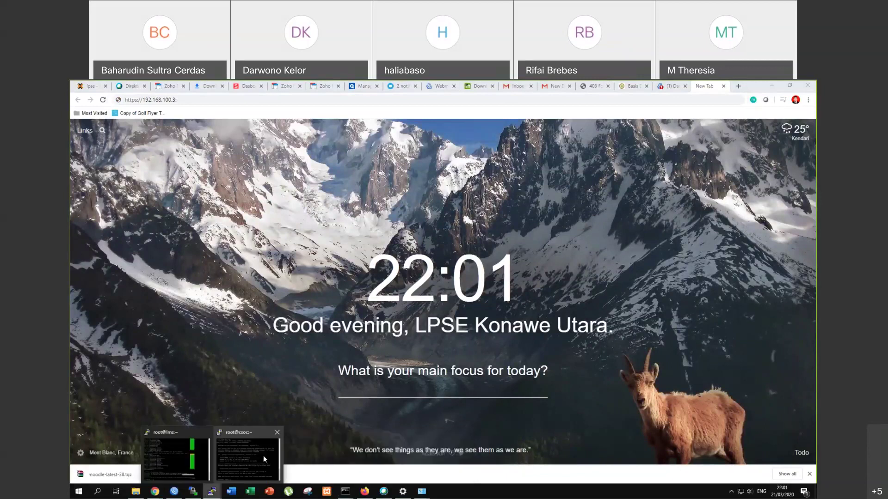
click(193, 454)
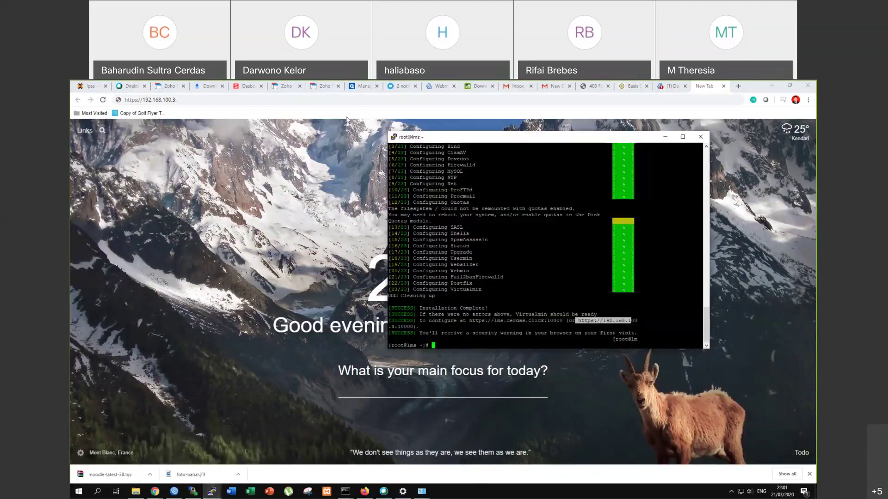
- Switch between the terminals and find the earlier Continue? answer in the lms output
click(184, 445)
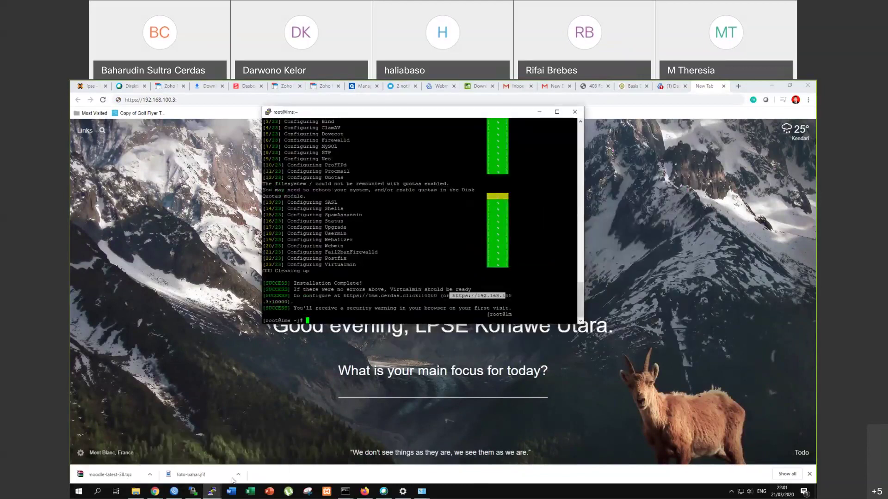
key(alt+Tab)
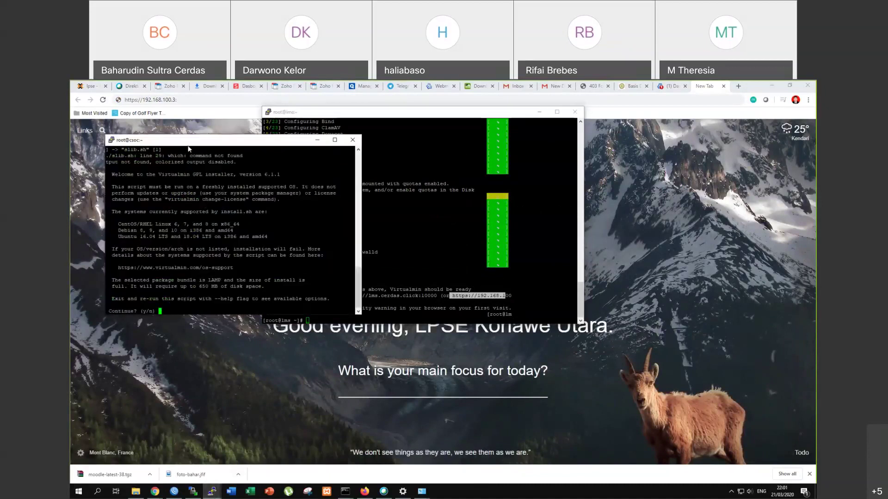
scroll(243, 203, up, 5)
scroll(243, 203, down, 5)
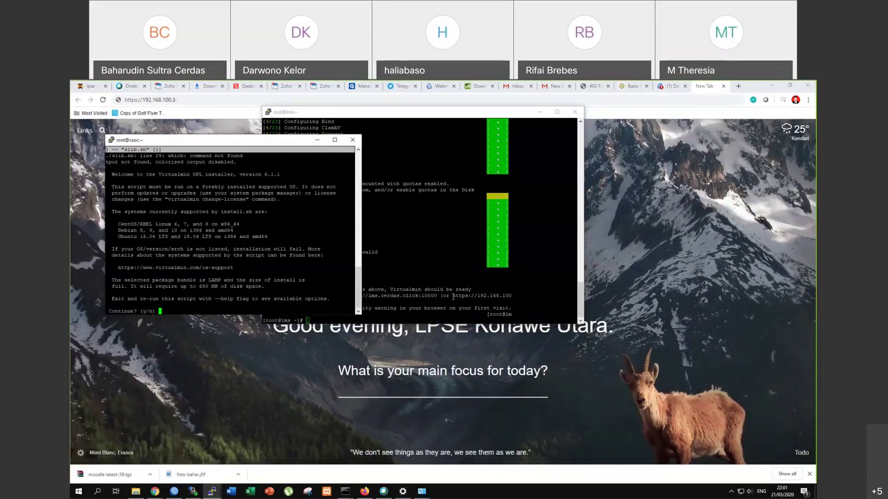
click(448, 273)
scroll(430, 264, up, 10)
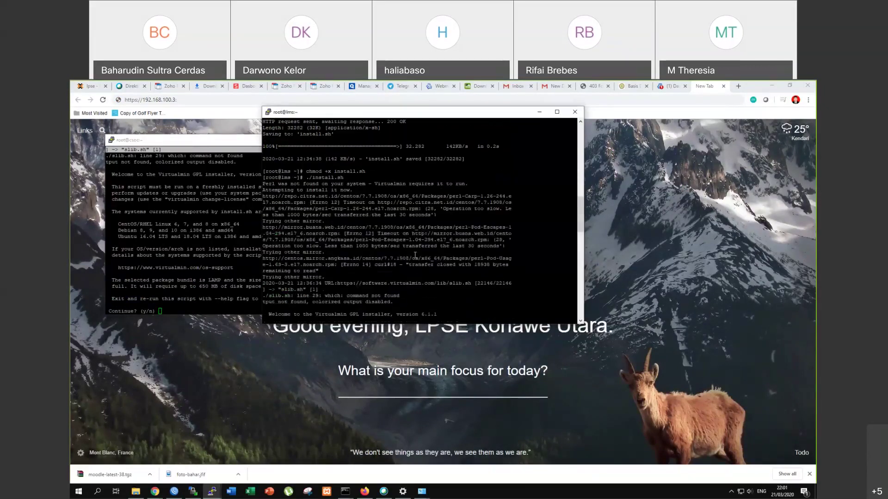
scroll(360, 275, up, 5)
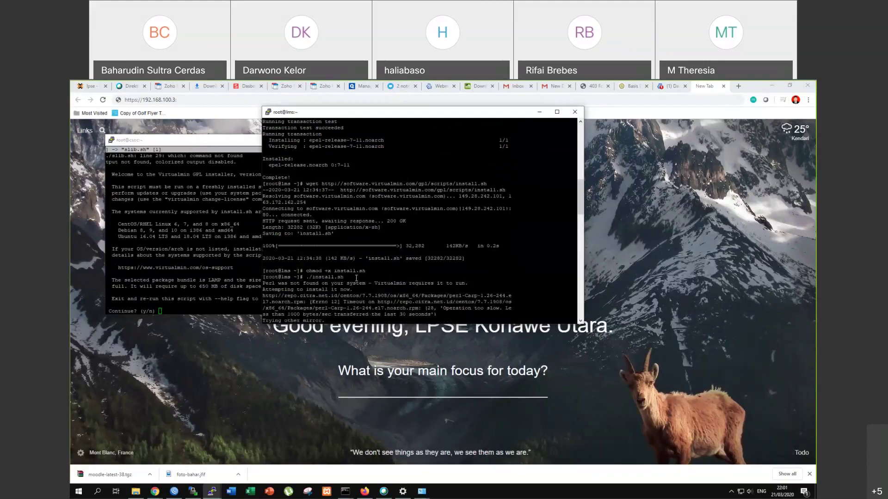
scroll(368, 272, down, 10)
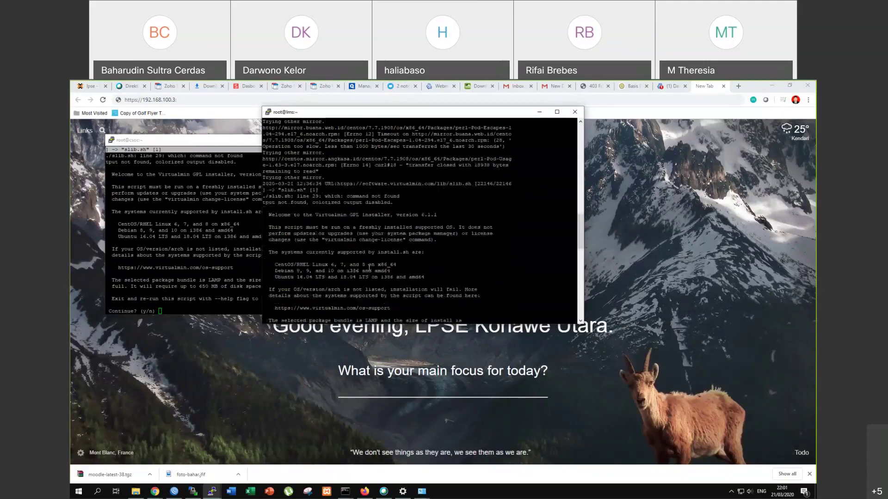
scroll(406, 214, down, 5)
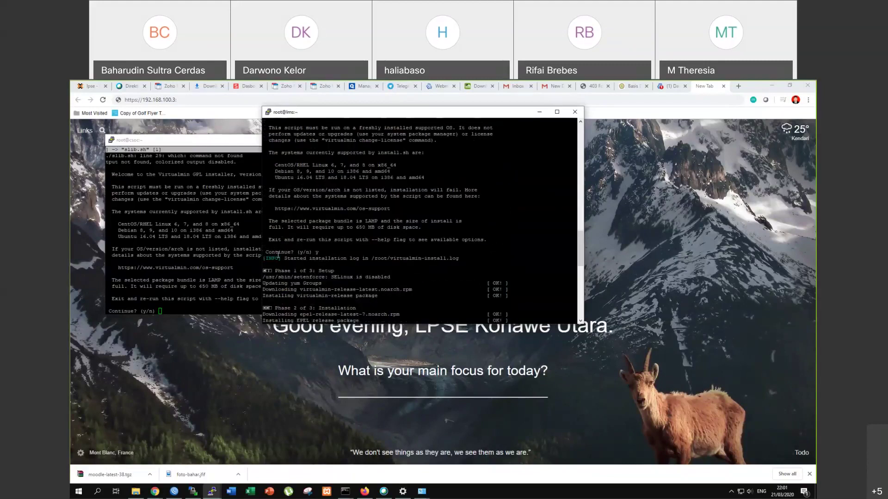
drag(267, 252, 317, 251)
- Answer y at the csoc installer's Continue? (y/n) prompt
click(207, 304)
text(y)
key(Return)
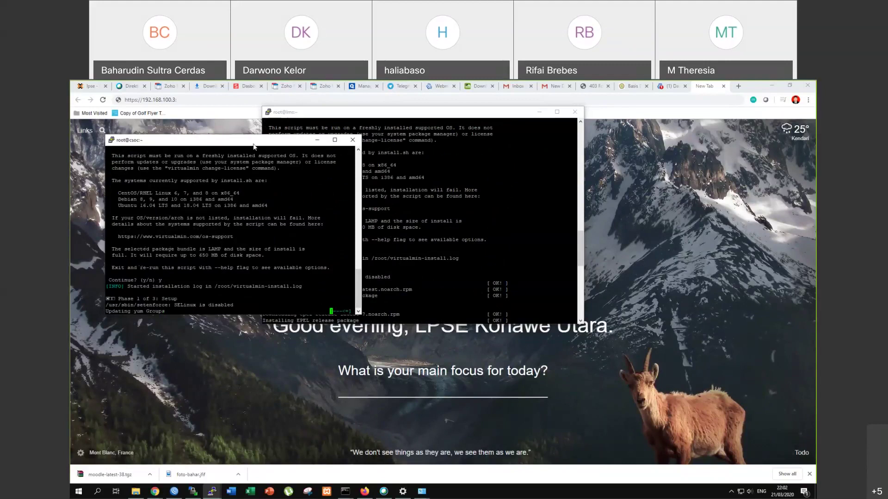
- Position the csoc and lms terminals so both windows are visible
drag(228, 139, 192, 125)
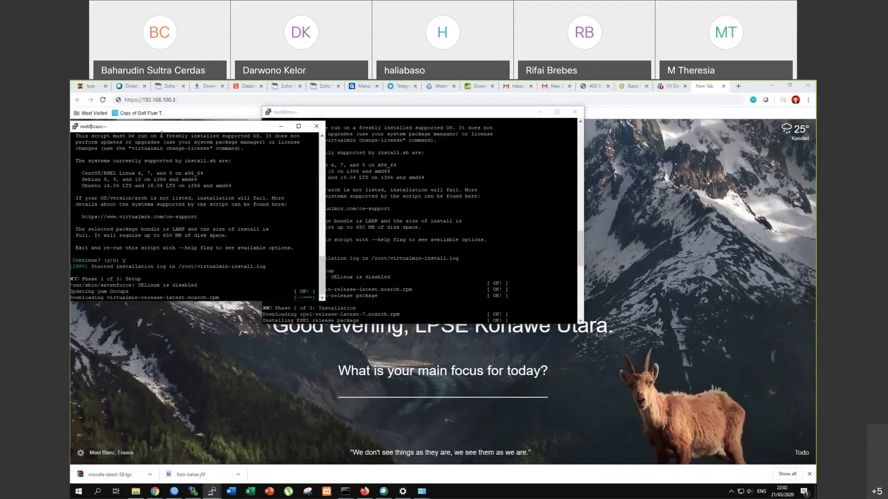
click(459, 232)
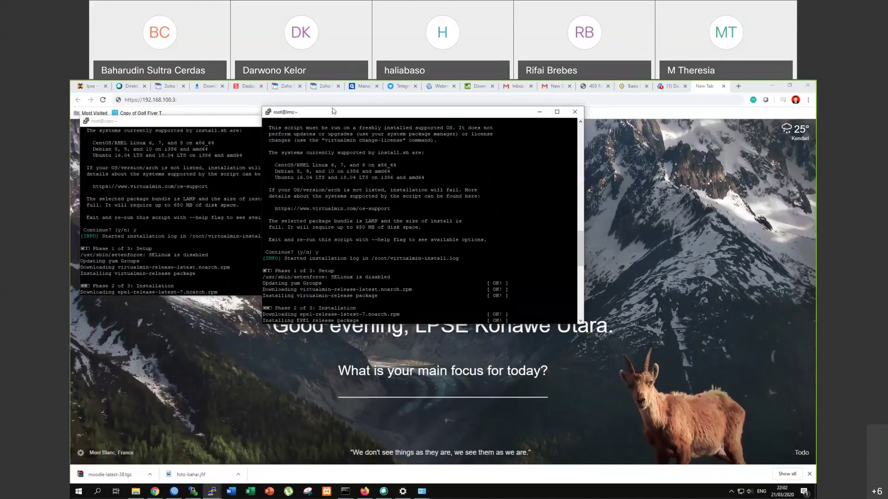
drag(332, 111, 418, 113)
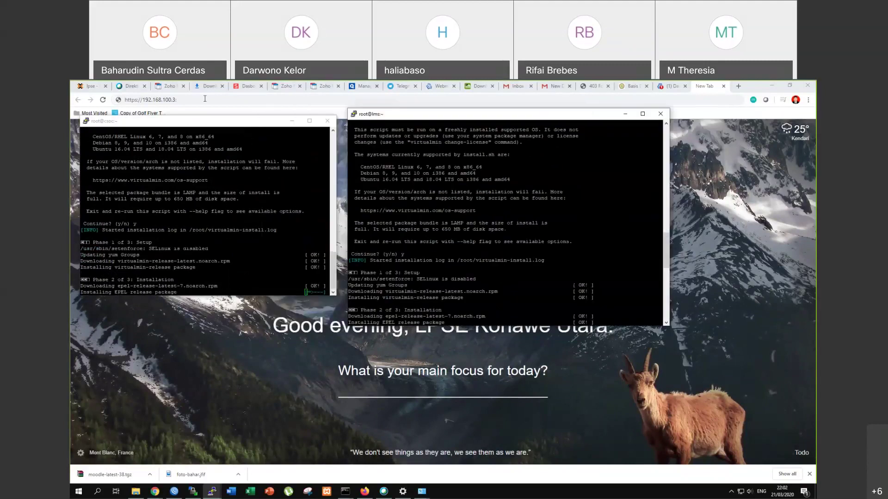
click(217, 100)
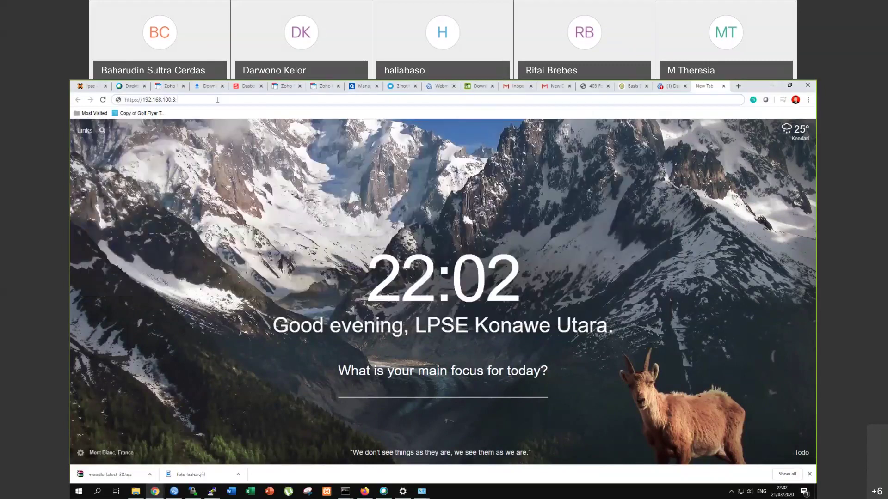
text(10000)
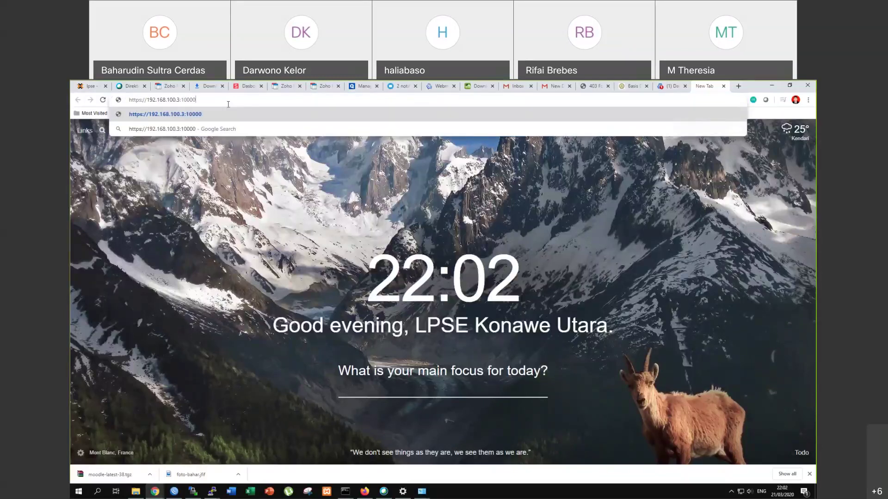
key(Return)
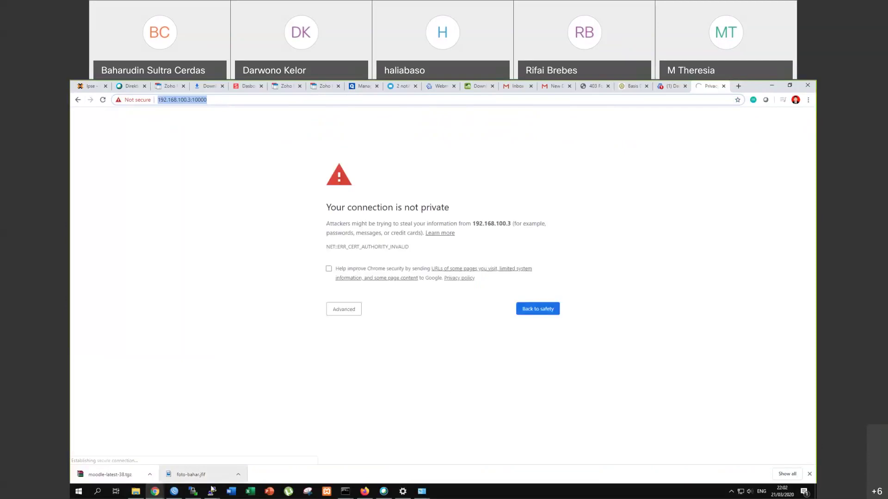
mouse_move(212, 490)
click(262, 448)
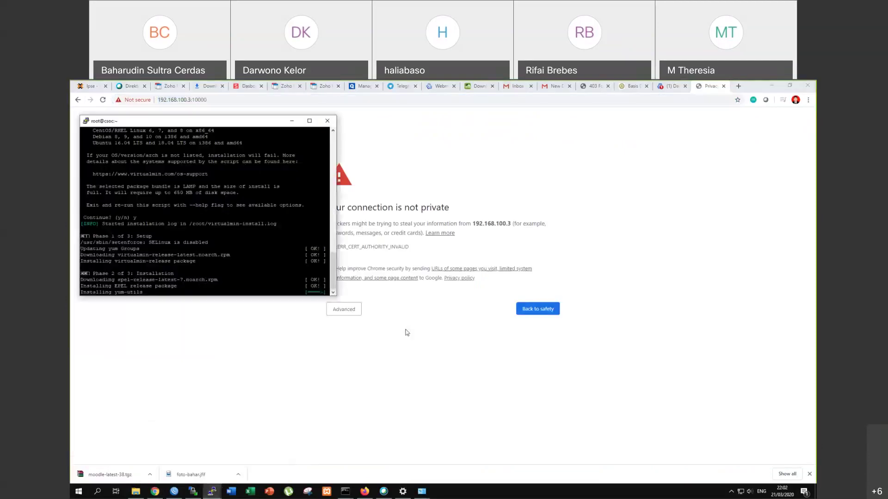
click(214, 493)
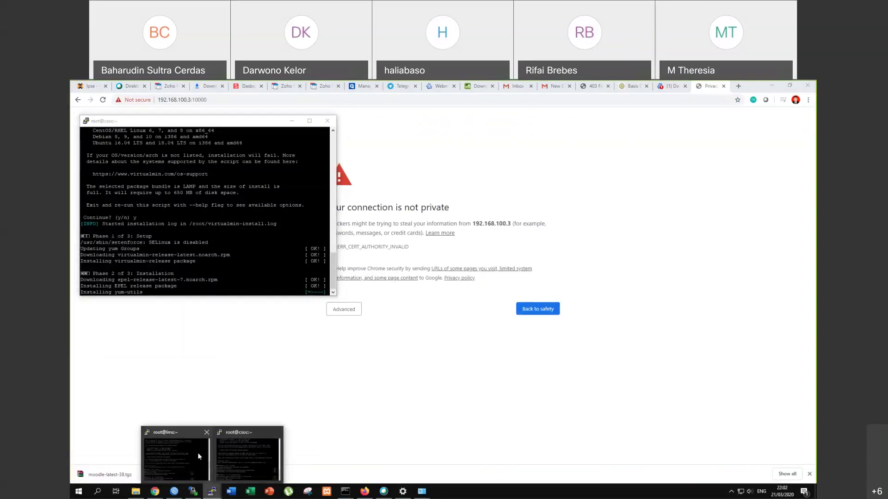
click(198, 453)
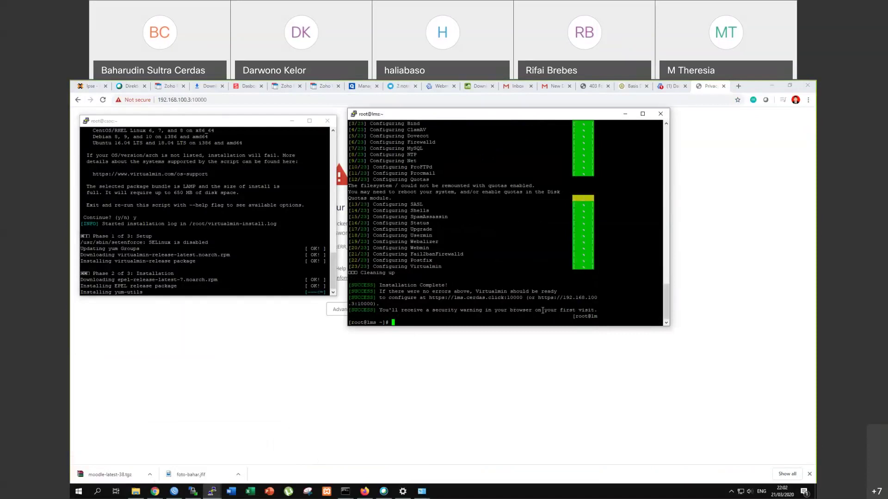
drag(535, 309, 595, 309)
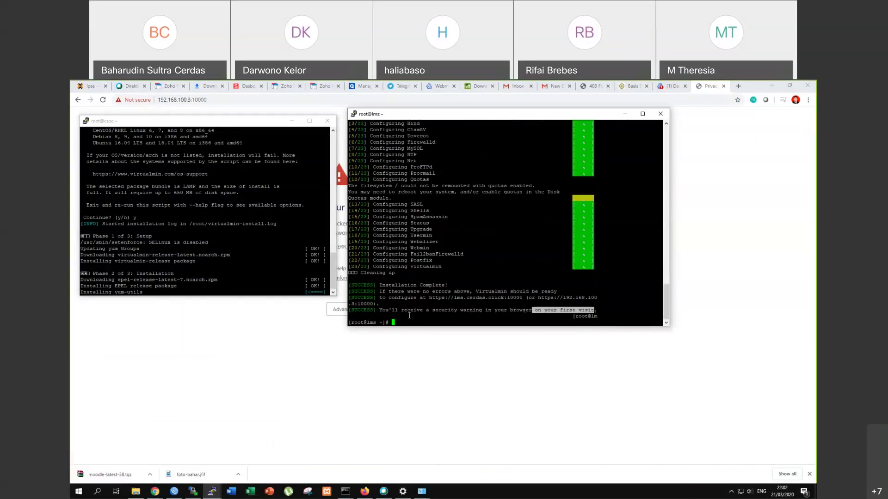
click(540, 369)
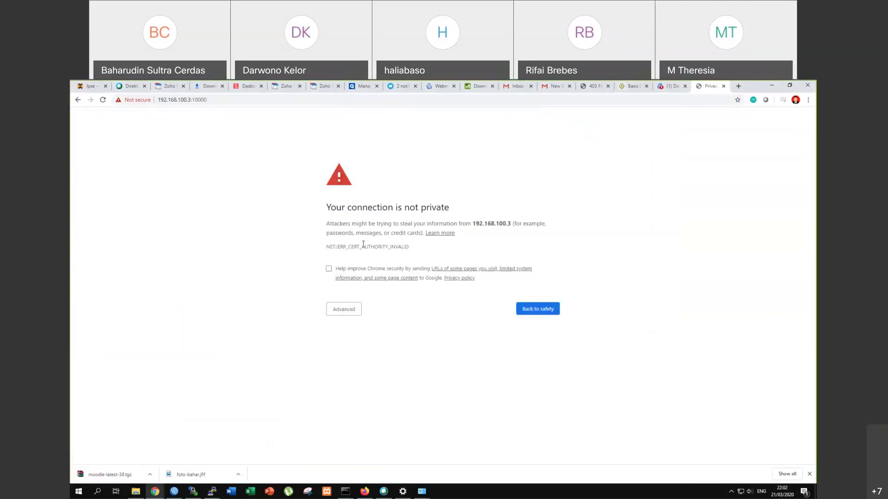
- Get past the certificate warning via Advanced and Proceed to 192.168.100.3 (unsafe)
drag(373, 173, 589, 333)
click(556, 339)
click(343, 314)
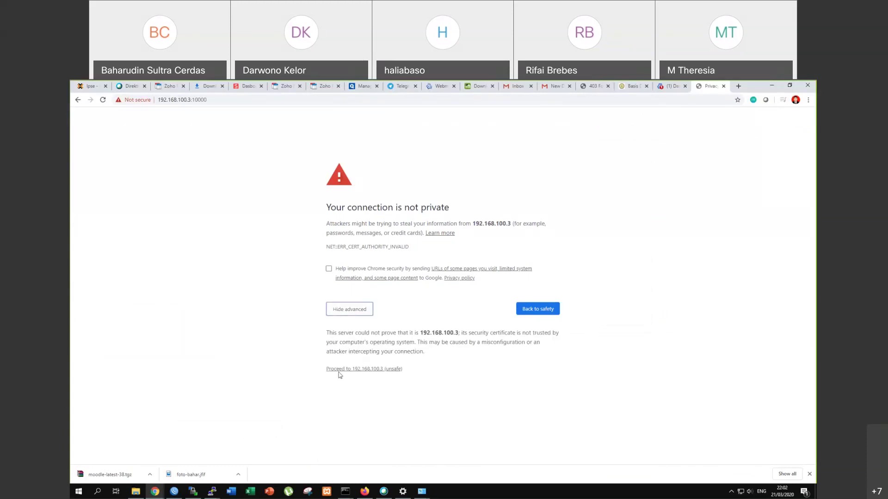
click(392, 371)
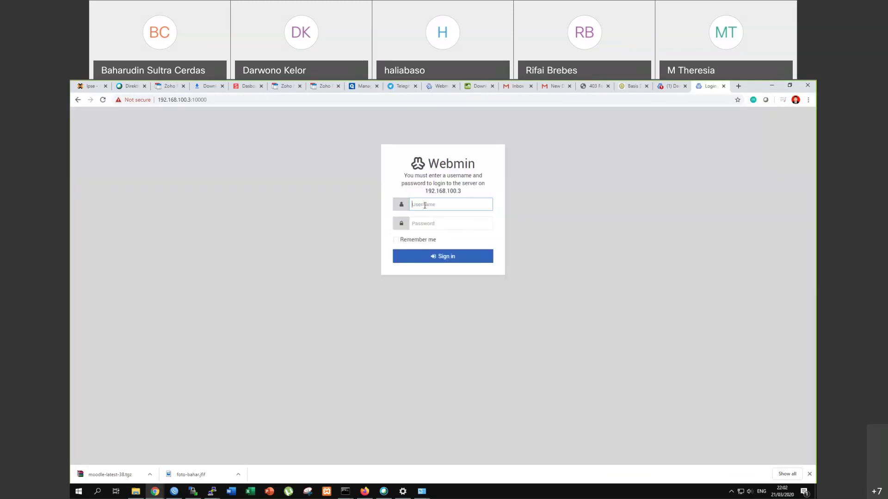
- Sign in to Webmin as root with the administrator password
text(root)
key(Tab)
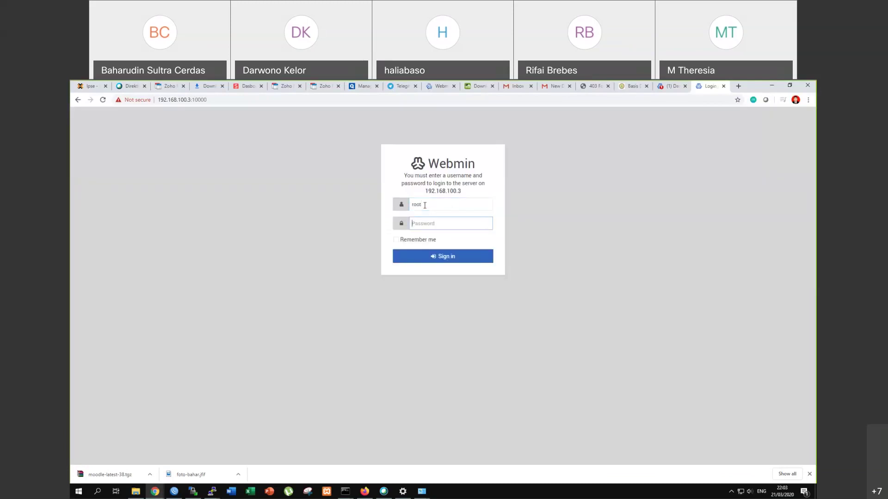
text(*********)
key(Return)
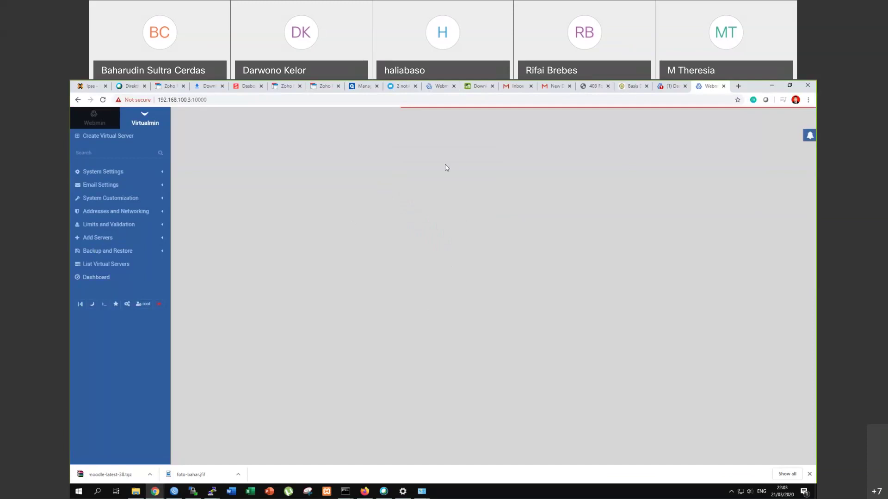
- Run the Post-Installation Wizard past the introduction and Memory use pages, keeping both options at No
click(126, 135)
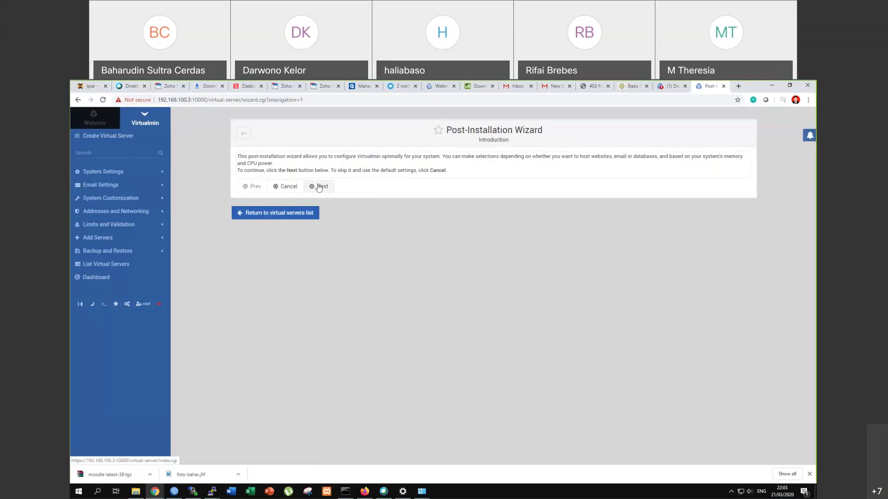
drag(237, 156, 460, 175)
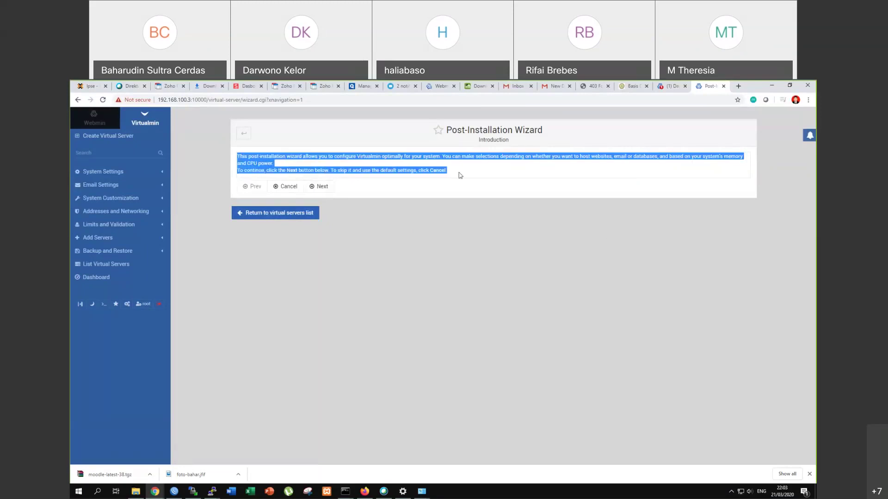
click(496, 180)
drag(239, 158, 446, 158)
click(485, 172)
click(321, 187)
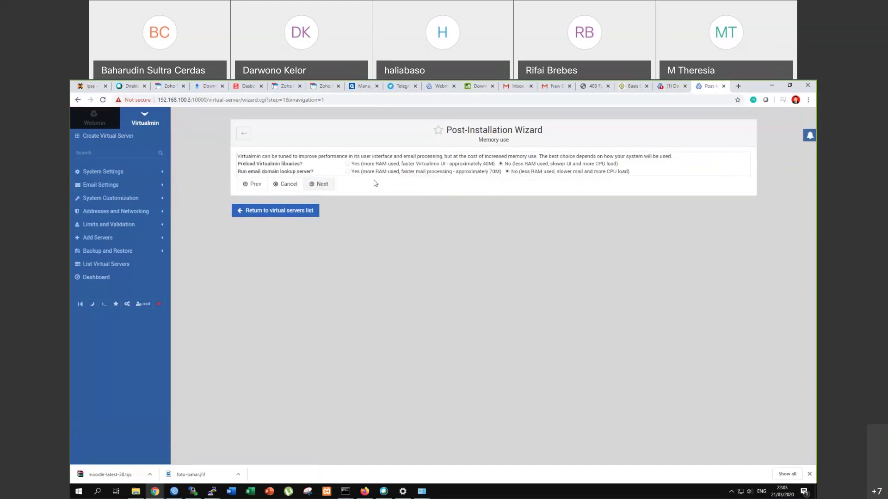
click(318, 185)
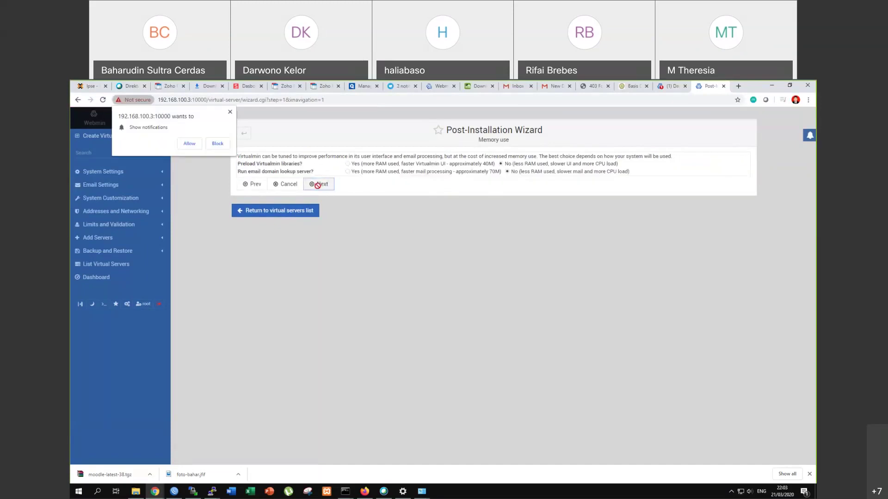
click(230, 112)
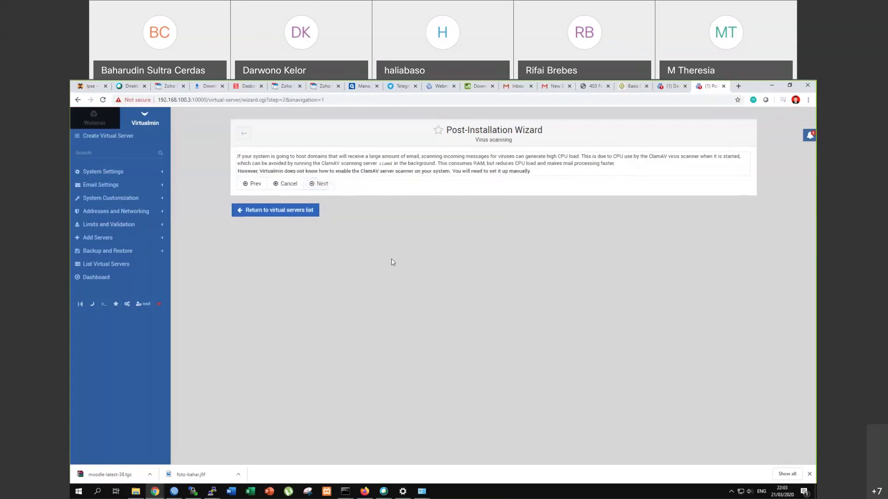
- Accept the defaults on Virus scanning, Spam filtering, Database servers and MySQL password steps
click(321, 184)
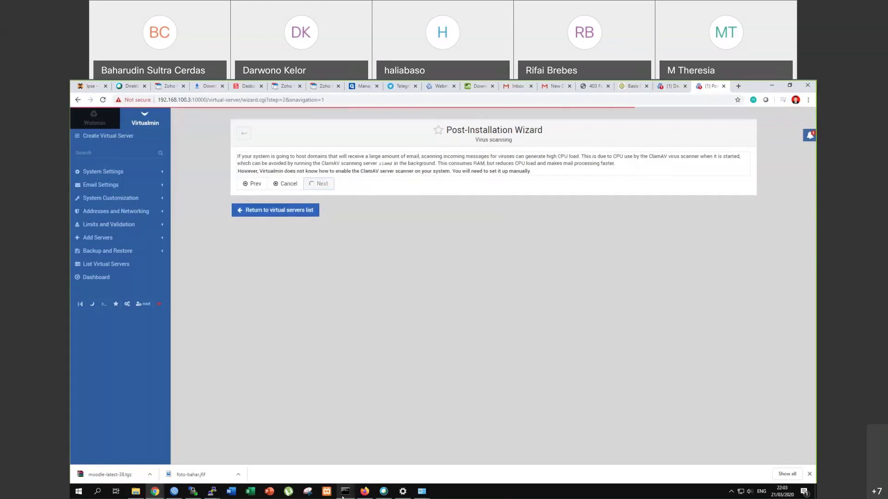
mouse_move(211, 491)
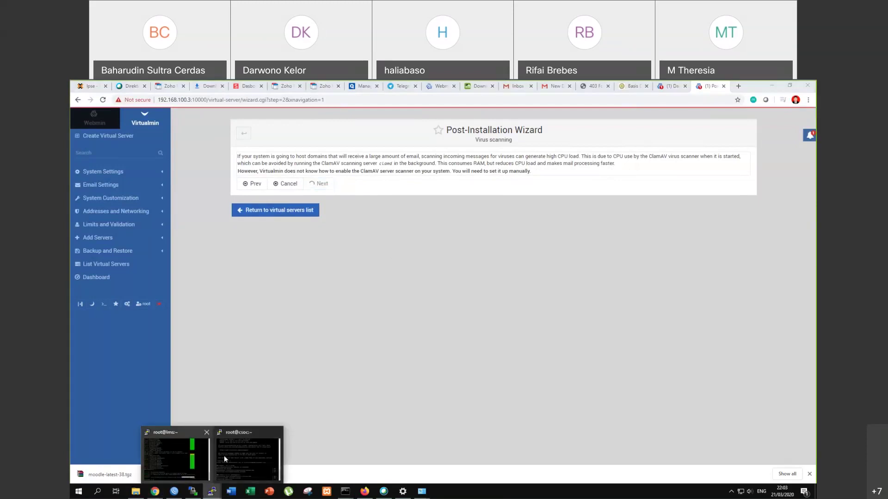
click(224, 456)
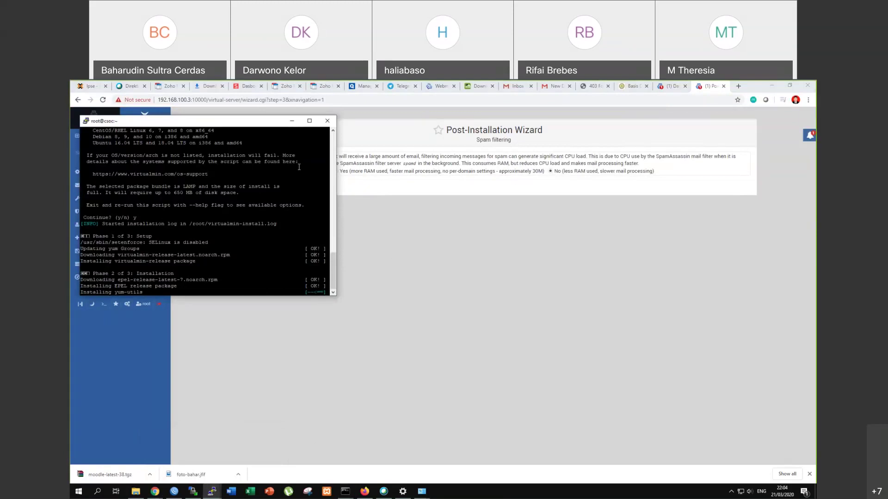
click(292, 121)
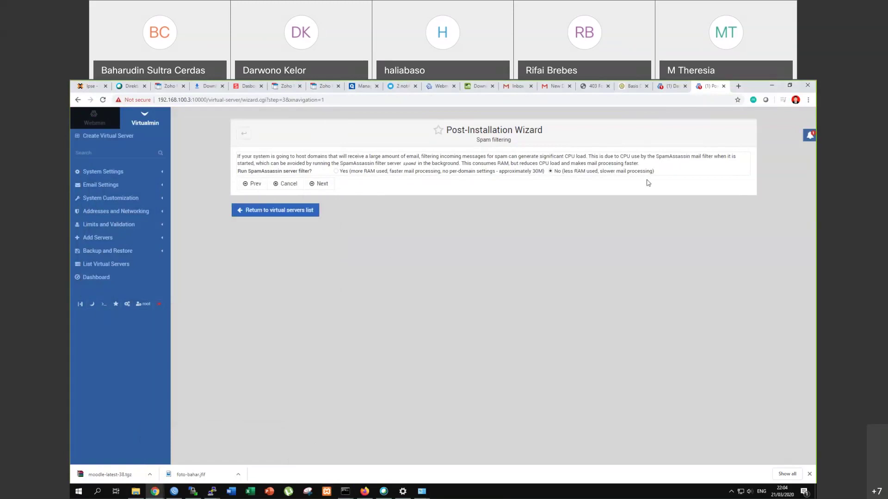
click(320, 184)
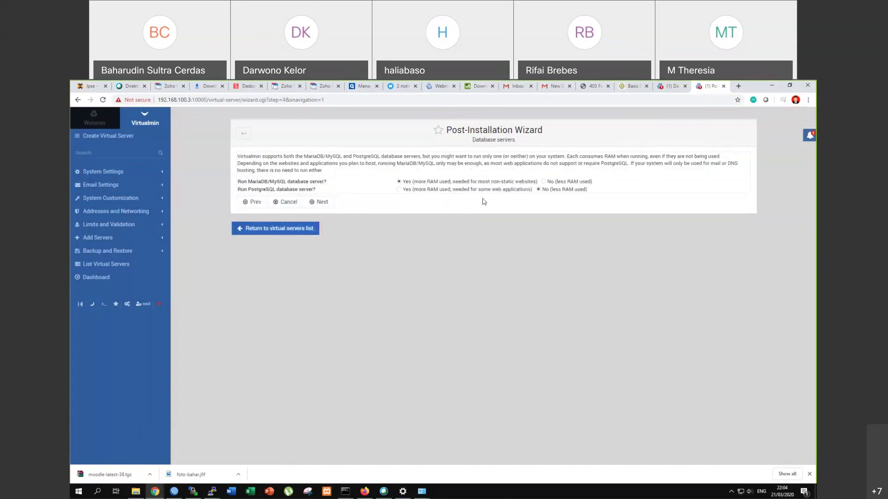
click(318, 203)
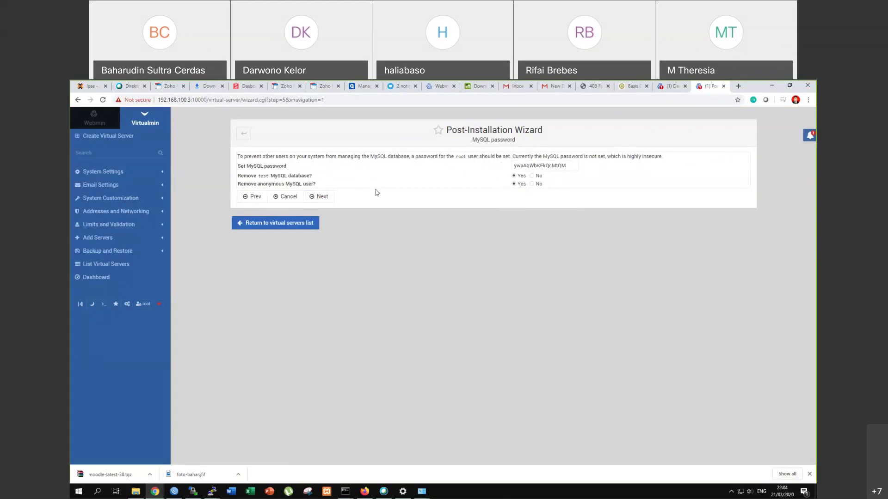
click(320, 197)
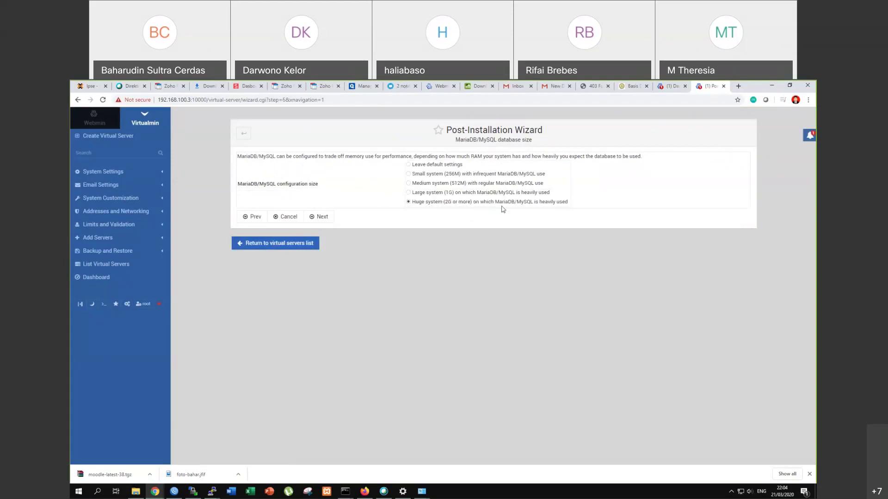
- Choose Large system (1G) as the MariaDB size and continue
drag(496, 203, 566, 204)
click(531, 204)
click(408, 193)
click(319, 217)
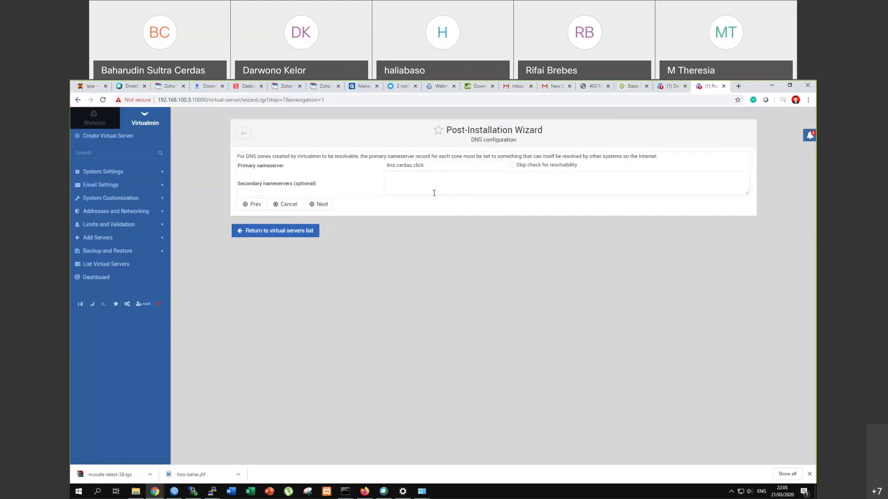
- Skip the resolvability check for nameserver lms.cerdas.click and keep plain-text password storage
click(512, 165)
click(319, 204)
double_click(431, 166)
click(446, 165)
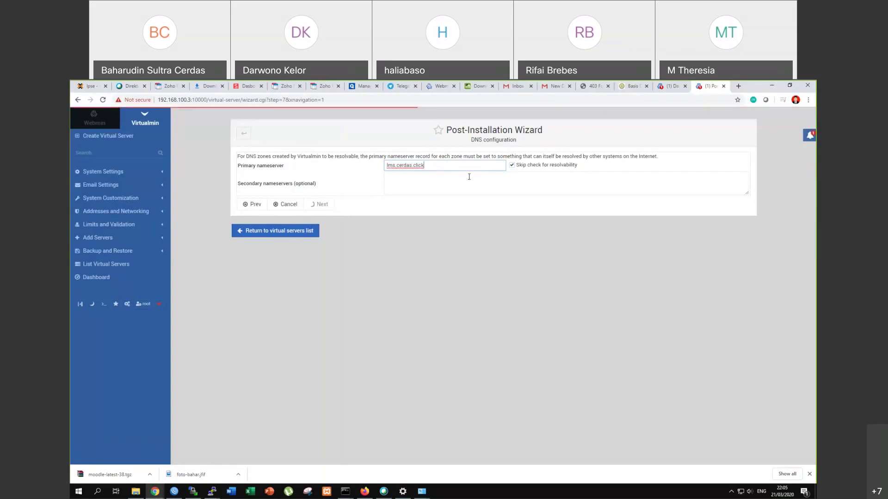
drag(430, 165, 381, 166)
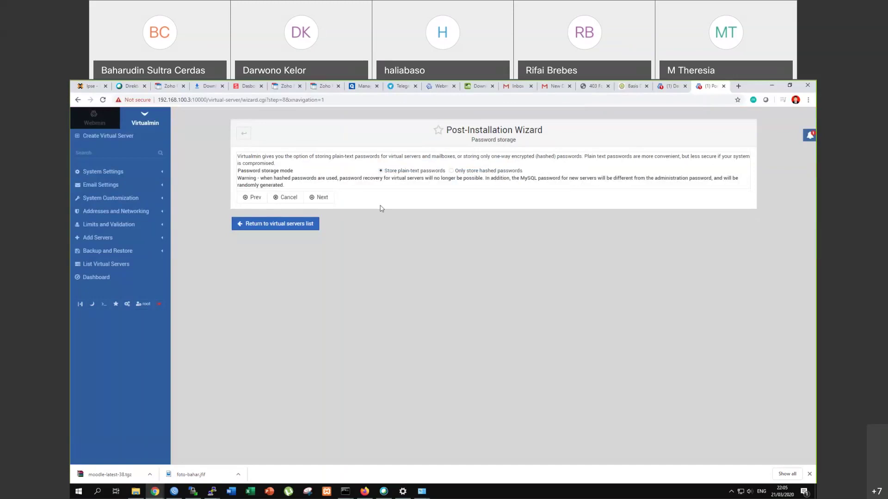
click(322, 199)
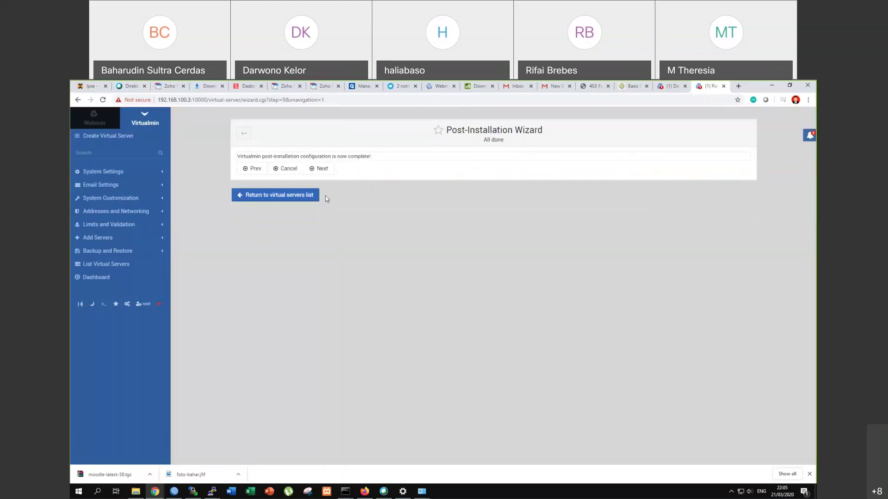
- Finish the post-installation wizard and re-check and refresh the Virtualmin configuration
click(327, 171)
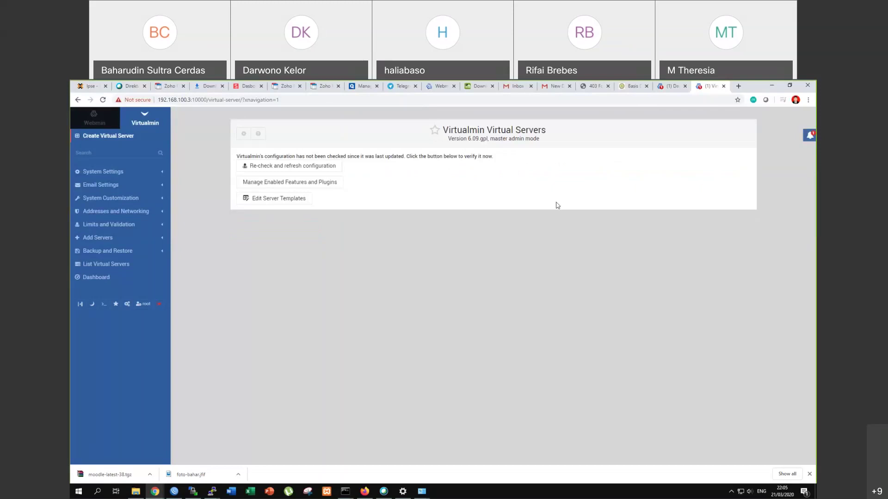
click(290, 171)
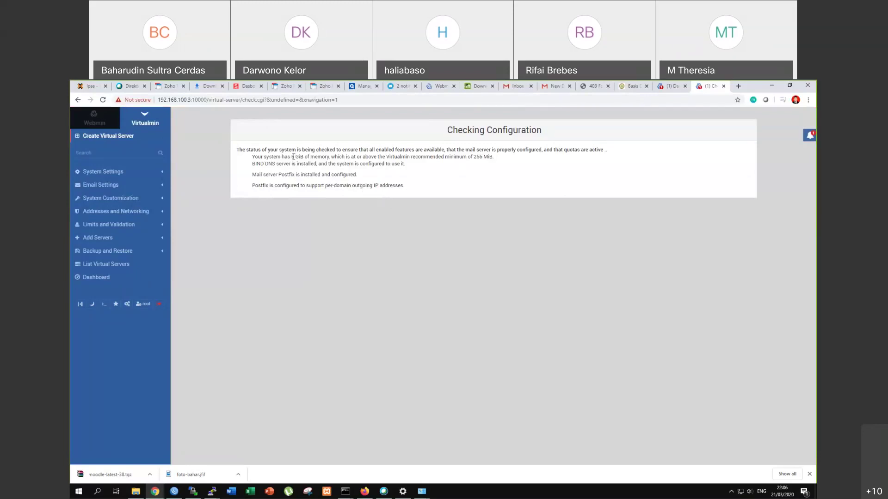
drag(236, 150, 424, 190)
click(424, 190)
drag(237, 150, 424, 190)
click(424, 191)
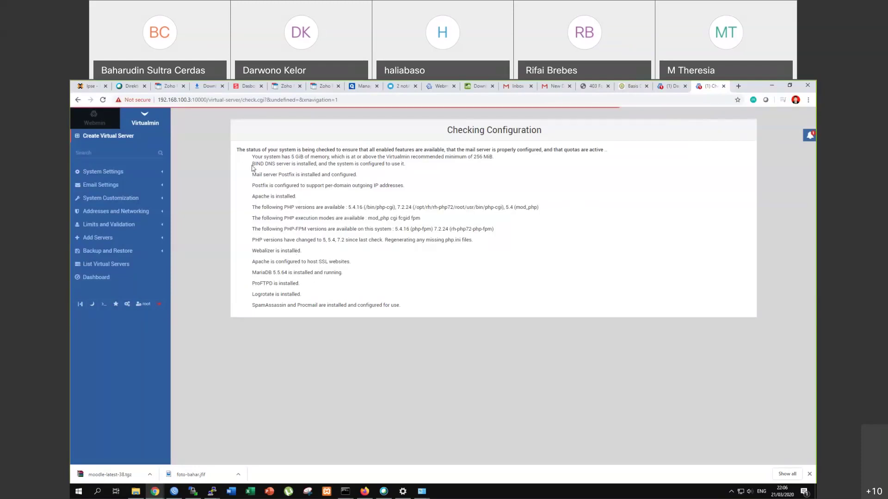
key(ctrl+a)
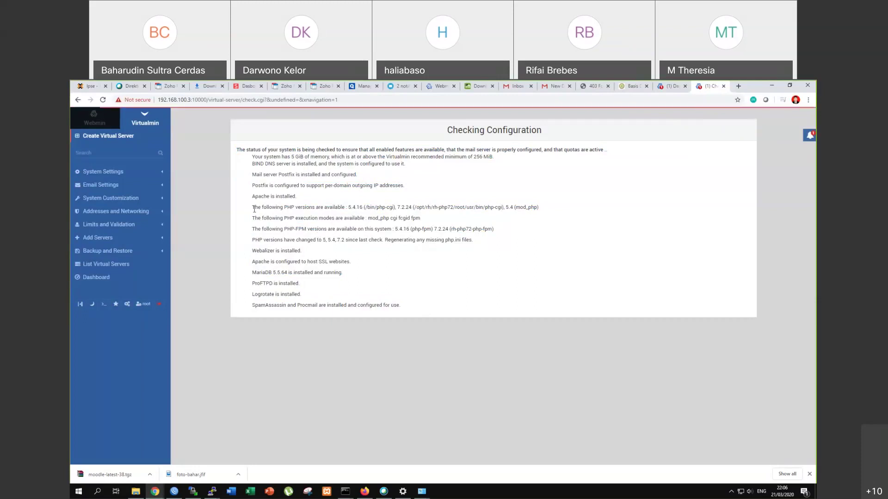
drag(253, 208, 565, 204)
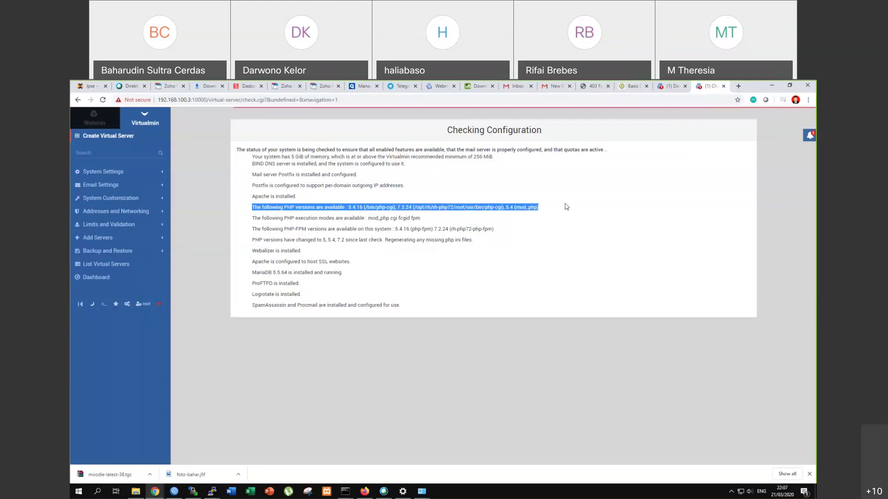
click(561, 205)
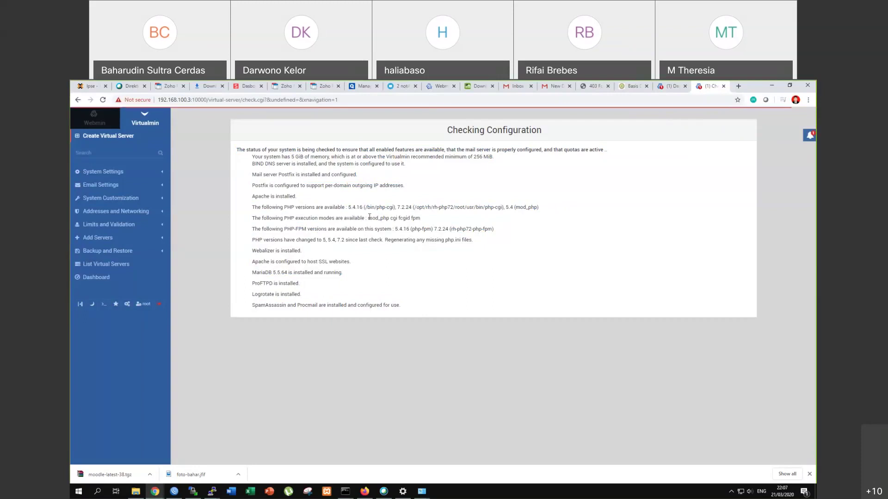
drag(252, 207, 545, 208)
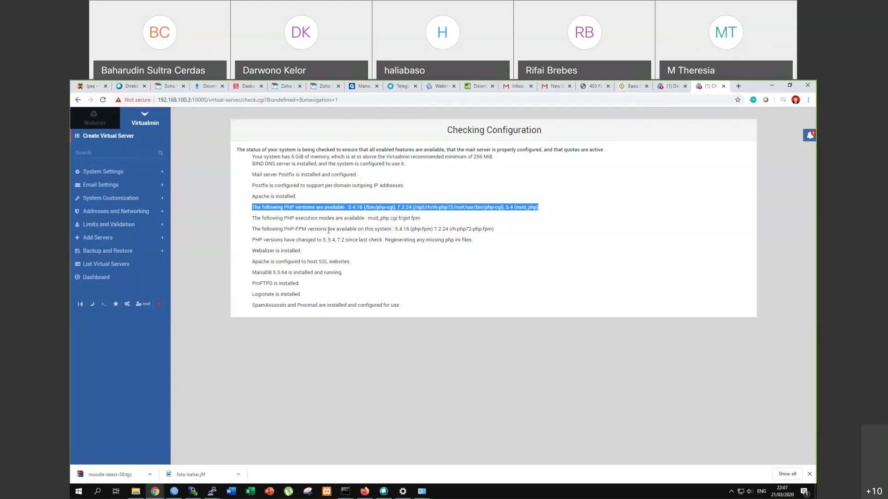
drag(252, 261, 351, 263)
drag(252, 273, 369, 274)
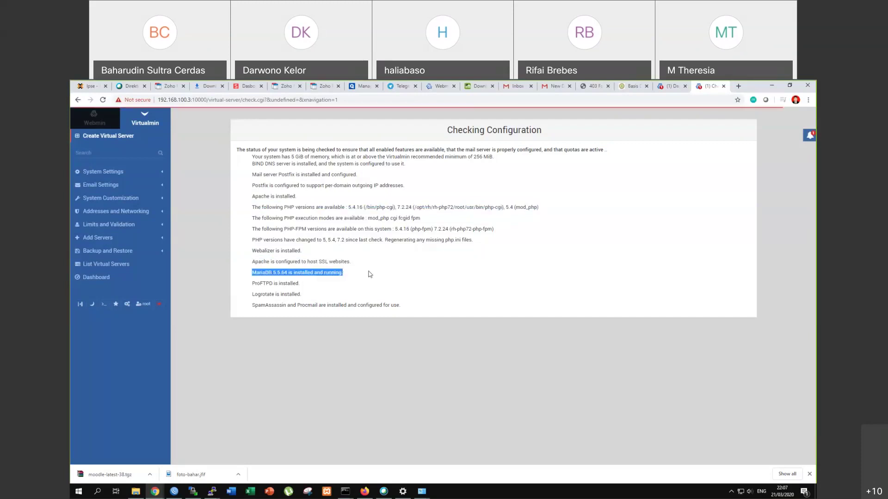
click(311, 276)
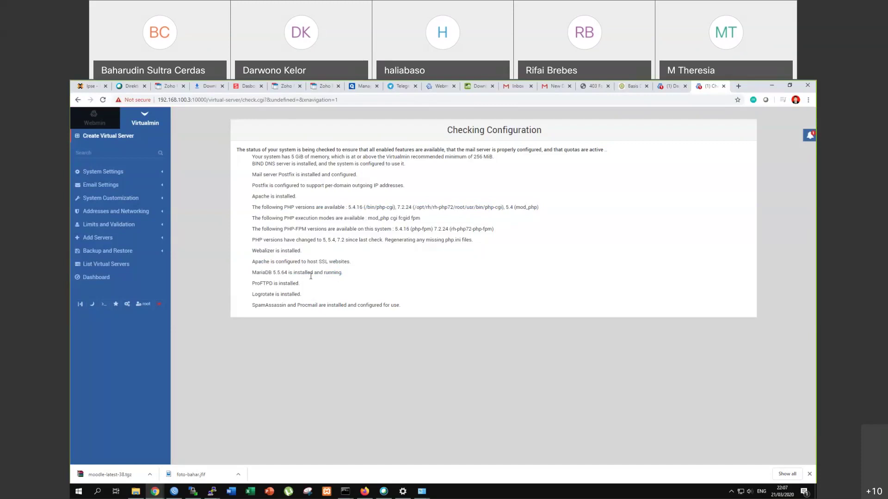
drag(252, 273, 373, 272)
click(359, 272)
click(212, 491)
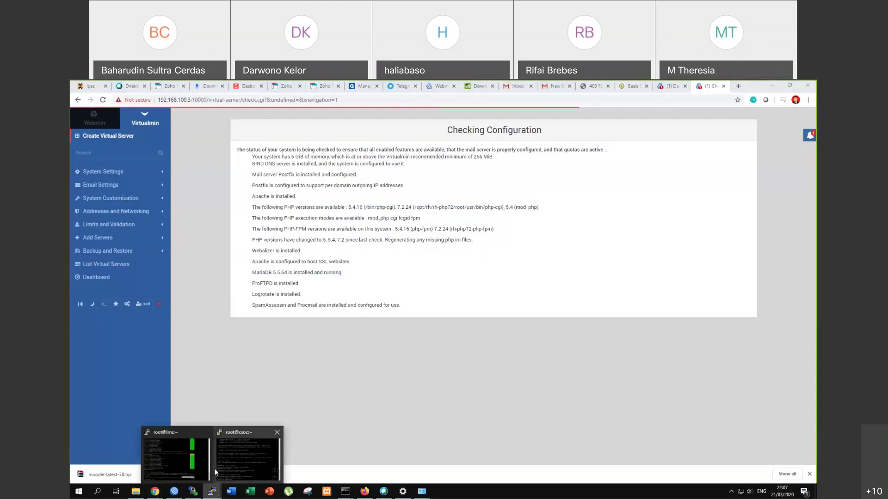
click(233, 465)
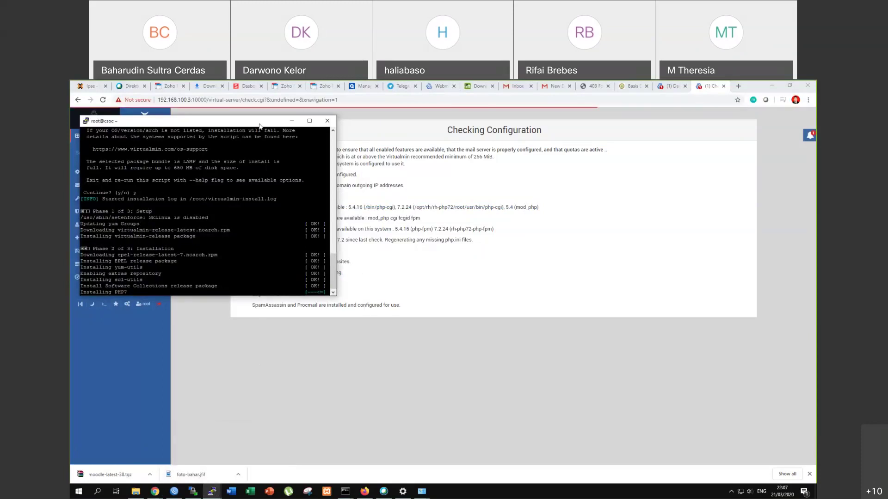
drag(105, 126, 114, 223)
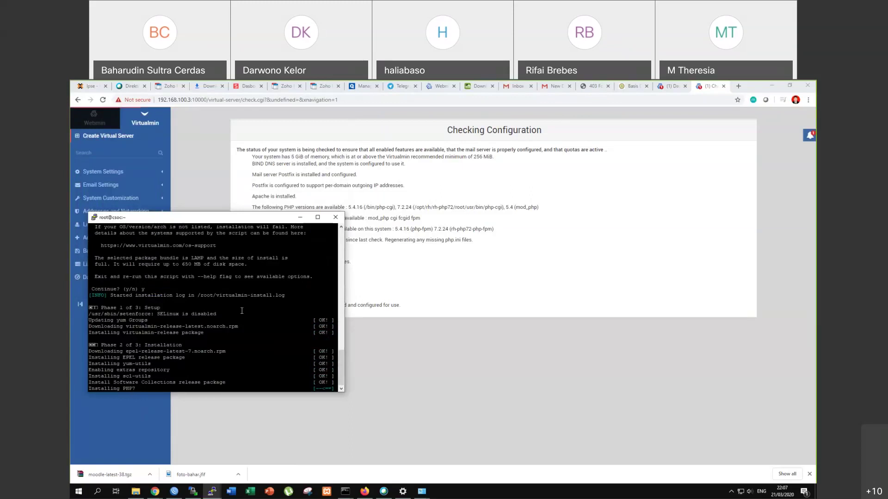
click(301, 217)
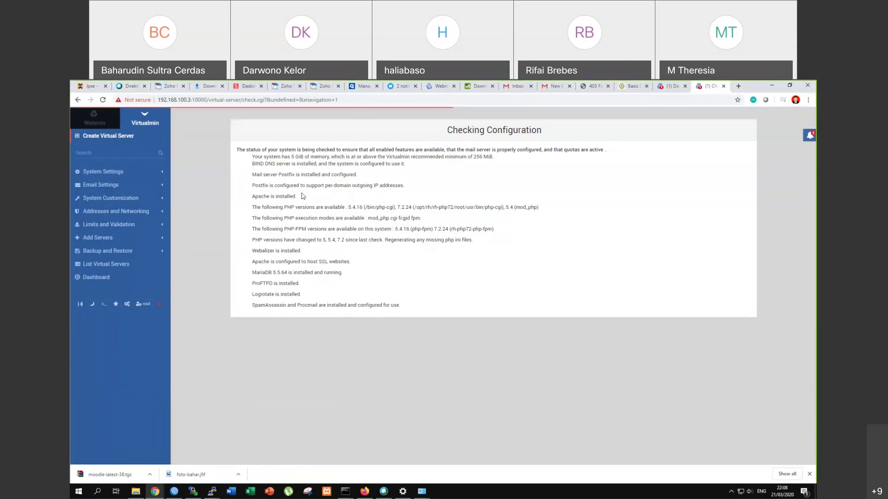
- Show the System Information dashboard for 202.74.236.106 (CentOS 7.7.1908, Virtualmin 6.08)
click(671, 86)
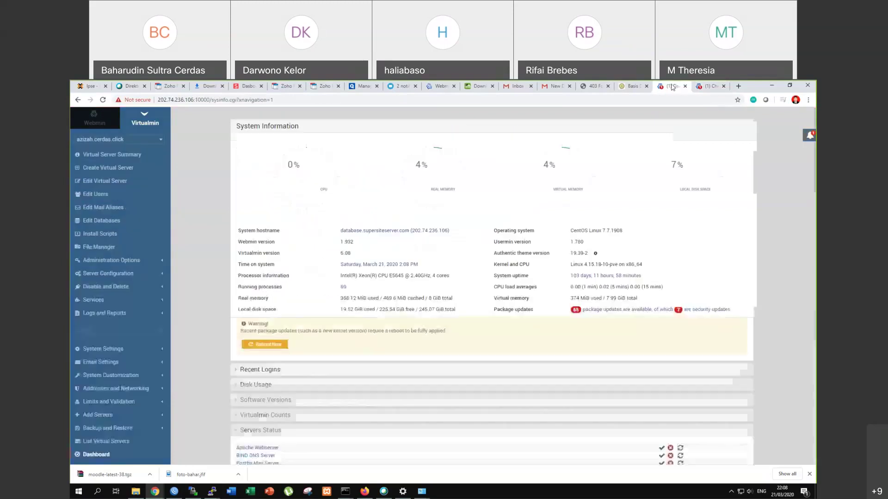
click(801, 192)
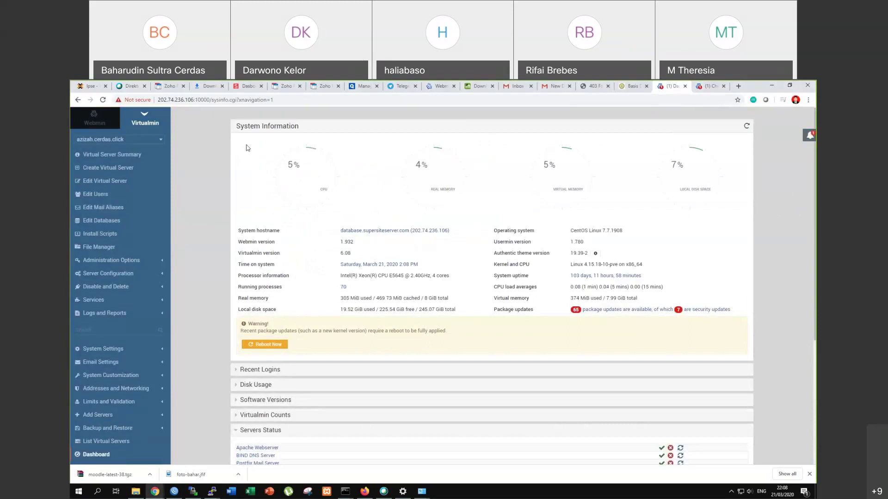
click(703, 87)
click(672, 87)
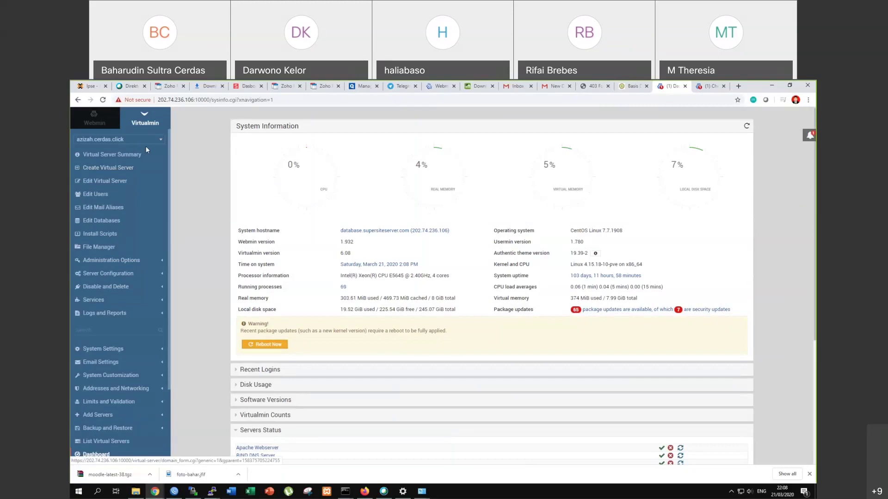
- Open Create Virtual Server, review the configuration check report, then reload the empty form
click(118, 172)
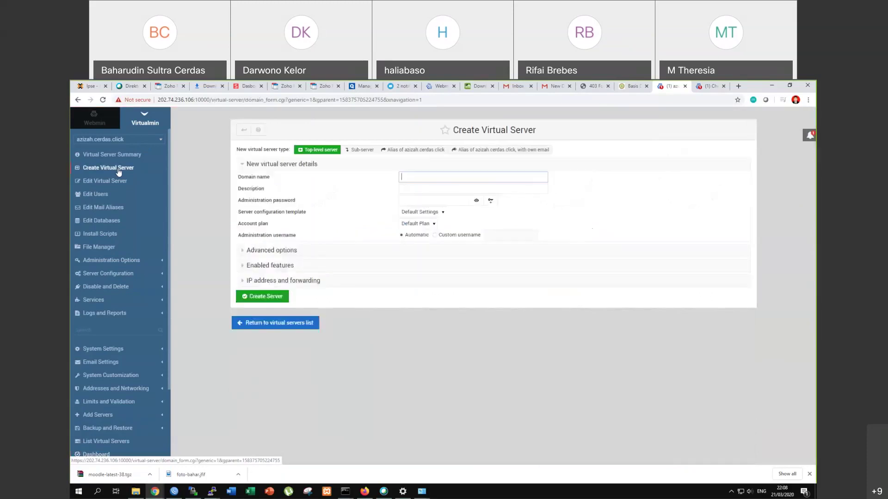
key(ctrl+Tab)
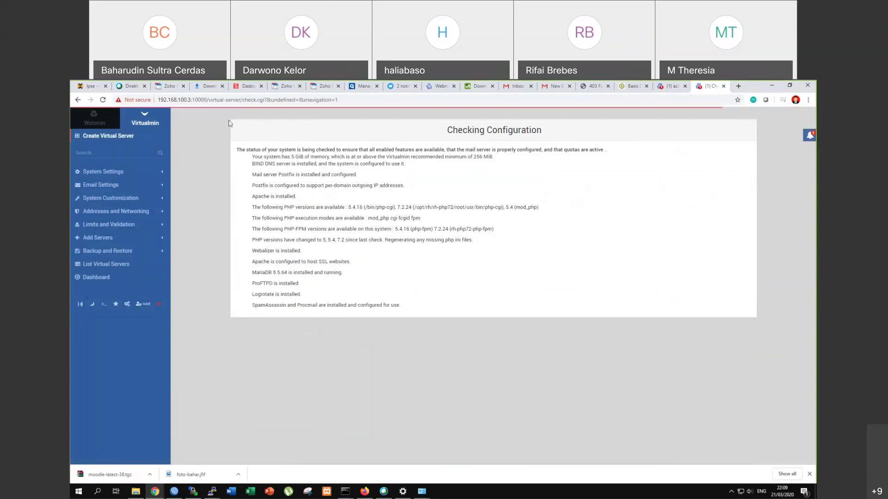
drag(236, 148, 435, 306)
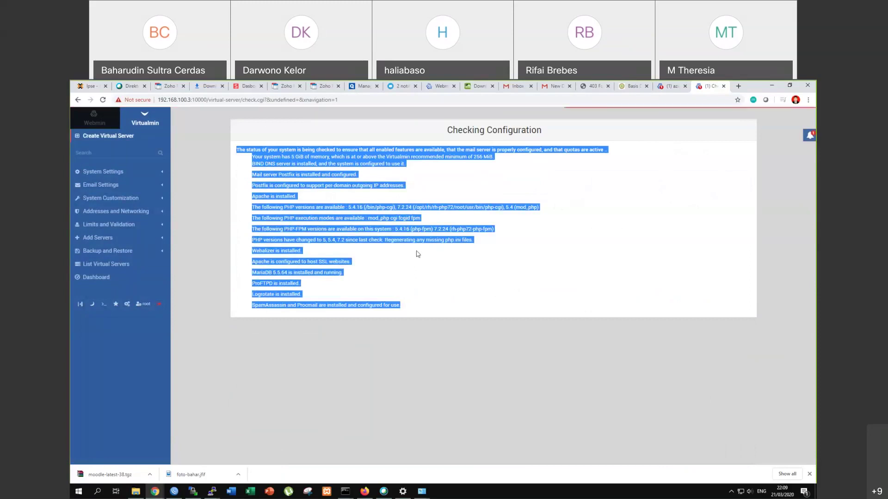
triple_click(491, 131)
drag(491, 134, 567, 306)
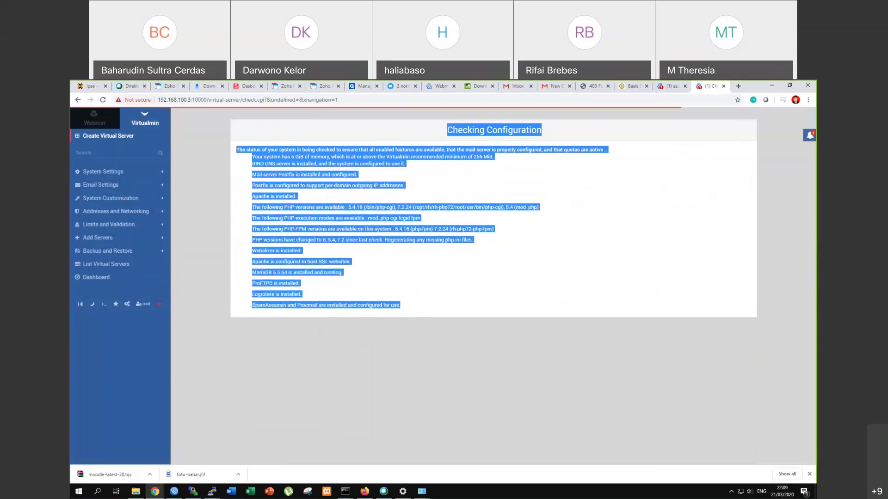
click(669, 86)
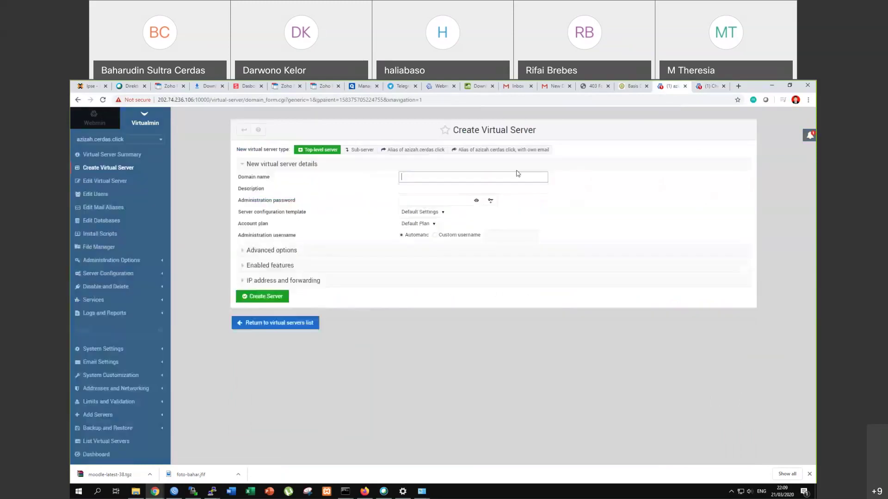
click(147, 121)
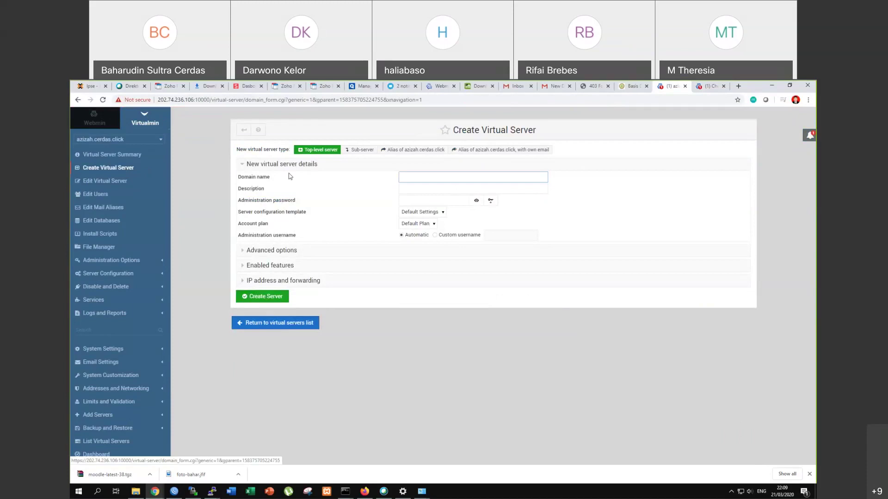
- Enter domain name kelor.cerdas.click and type the administration password, correcting a mistyped attempt
click(414, 177)
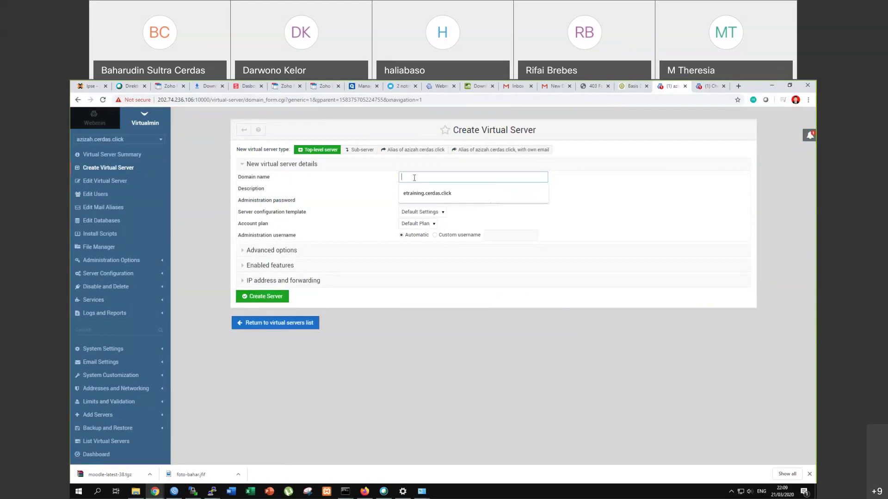
text(cke)
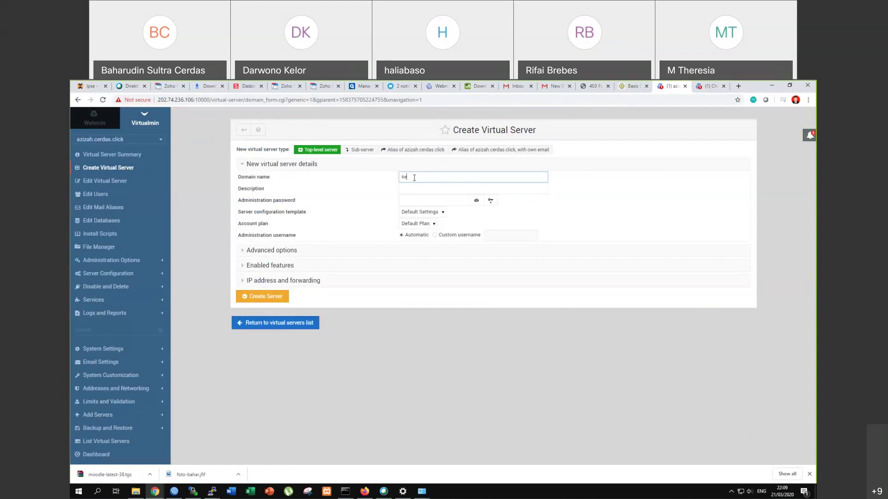
text(lor.cerdas.click)
click(439, 201)
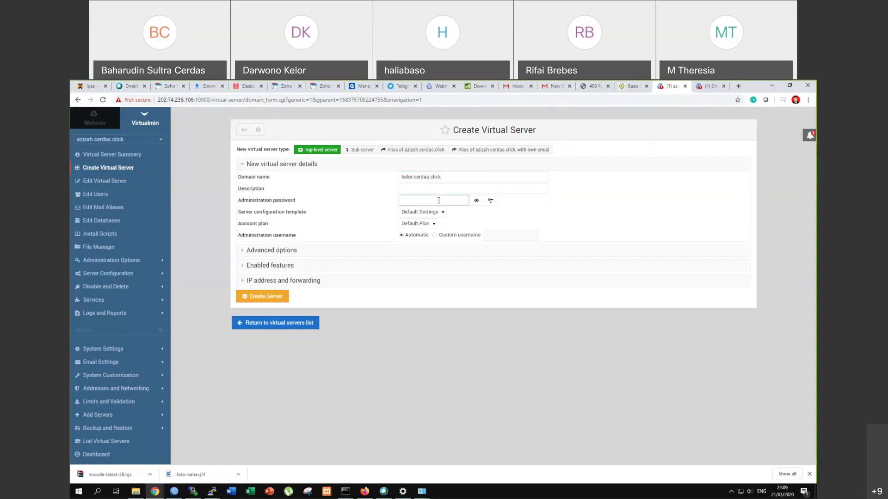
text(•••••••••)
key(ctrl+a)
text(•••••)
key(BackSpace)
key(BackSpace)
key(BackSpace)
text(•••••••••)
- Create the kelor.cerdas.click server and follow its setup log to 'Re-starting DNS server'
click(272, 298)
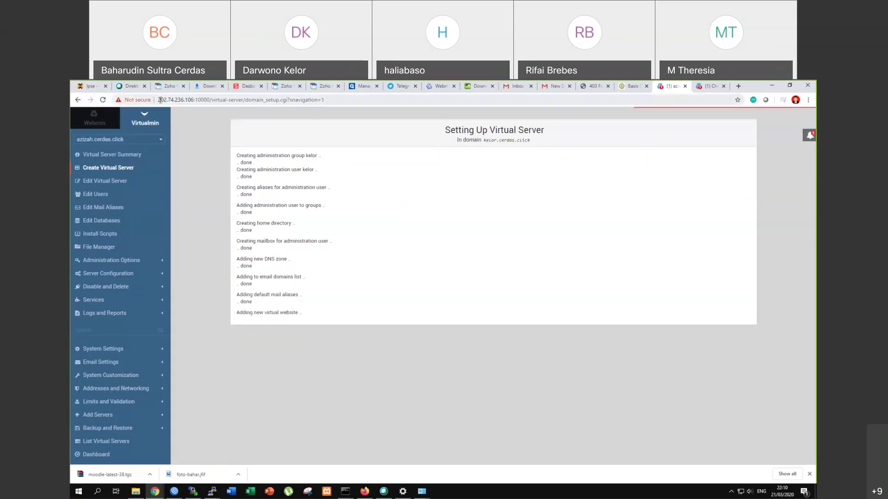
drag(160, 100, 211, 100)
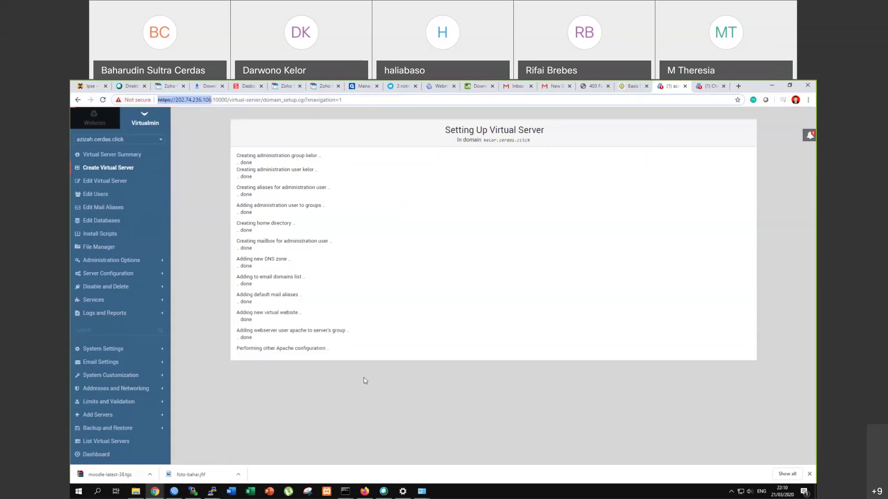
click(402, 328)
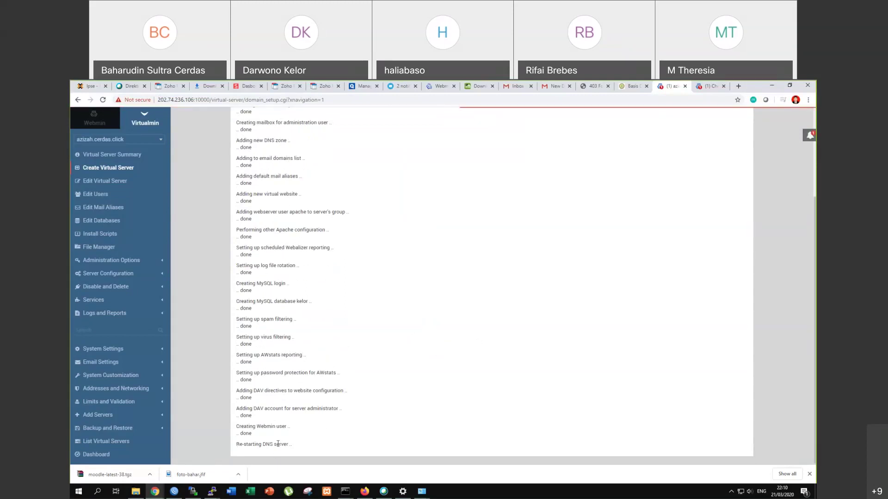
drag(294, 445, 237, 446)
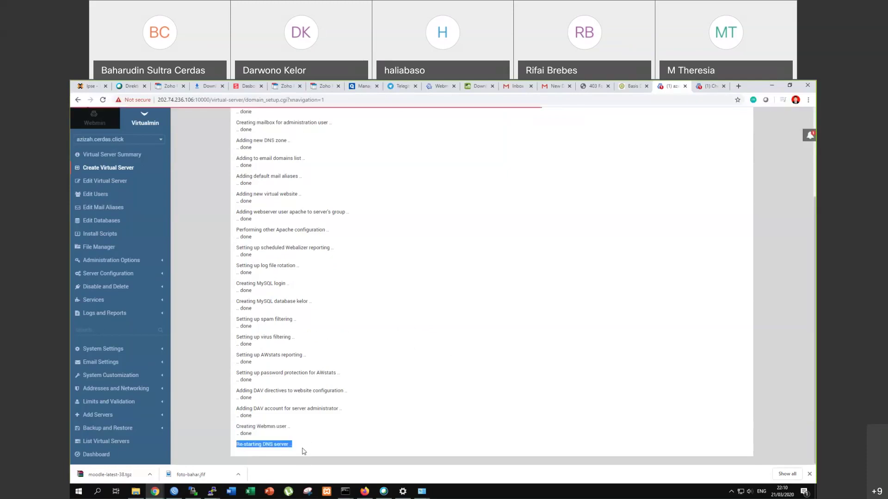
drag(294, 446, 235, 444)
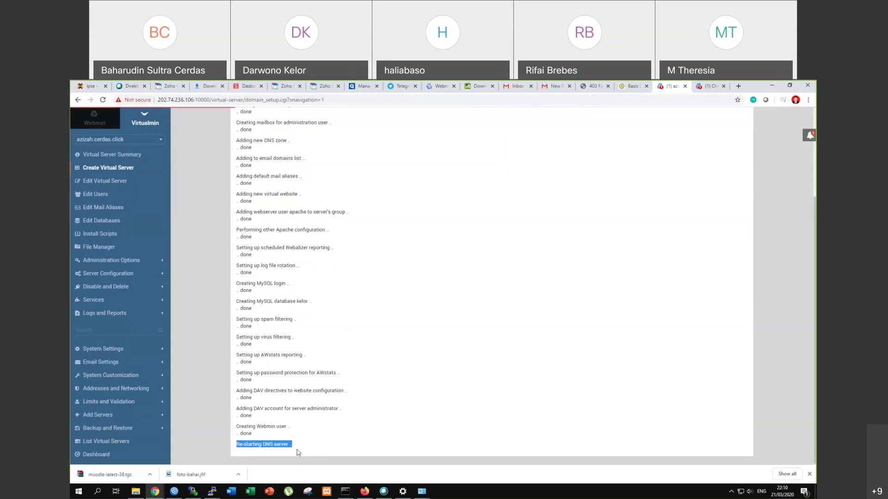
drag(296, 447, 234, 448)
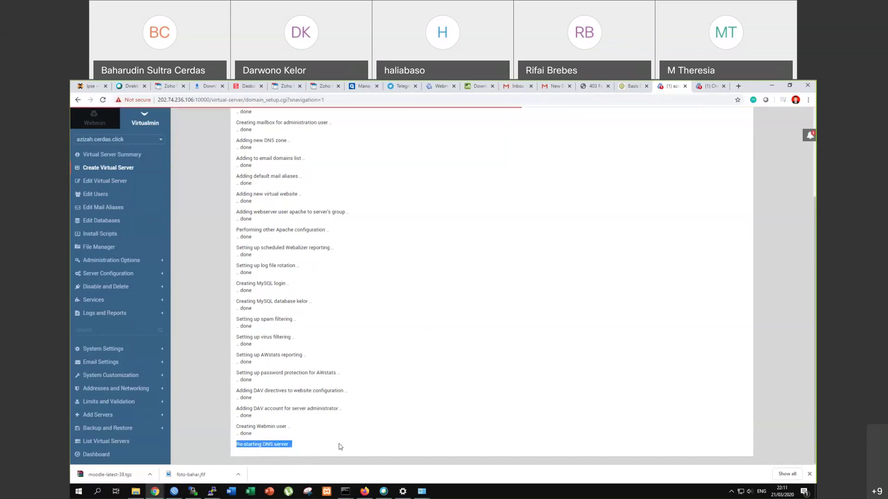
click(237, 446)
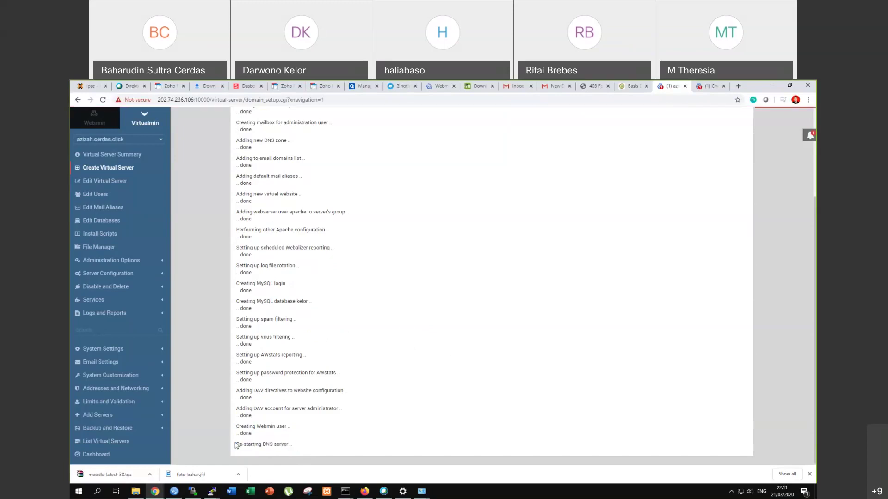
drag(237, 447, 293, 447)
click(294, 448)
- Review the no-Ethernet-interface warning, open module configuration, and return to the setup output
click(724, 84)
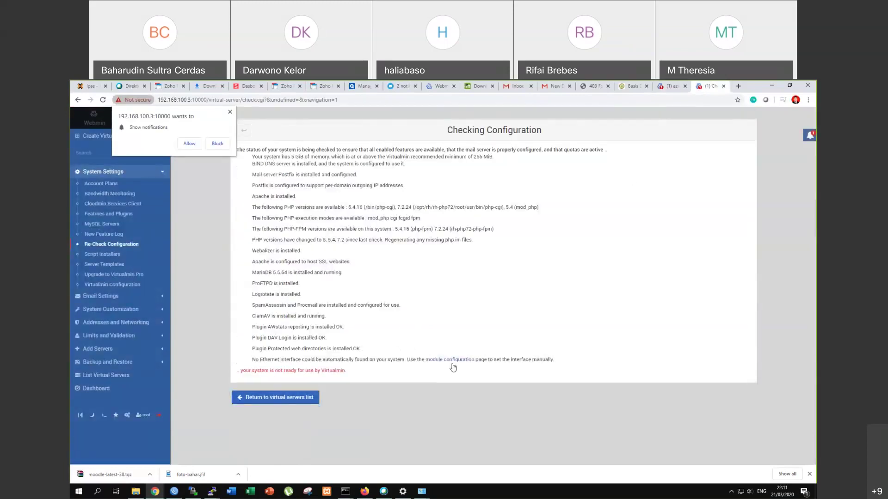
triple_click(310, 369)
click(310, 381)
click(443, 360)
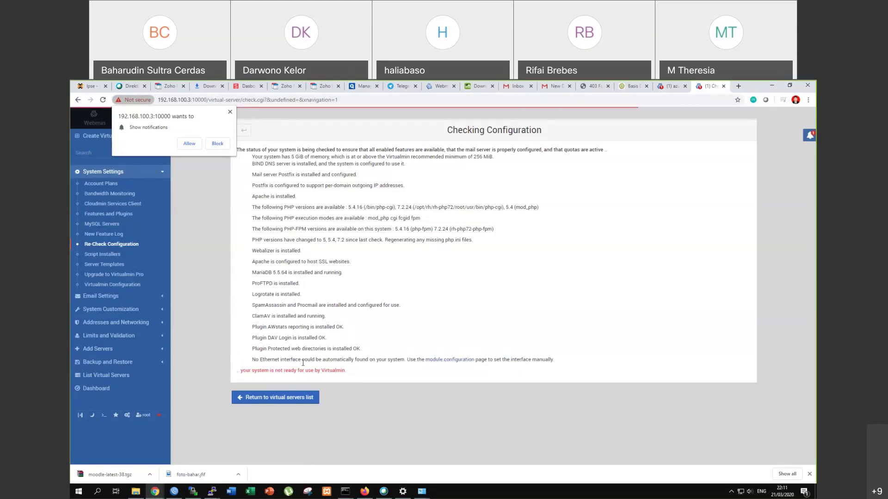
click(674, 87)
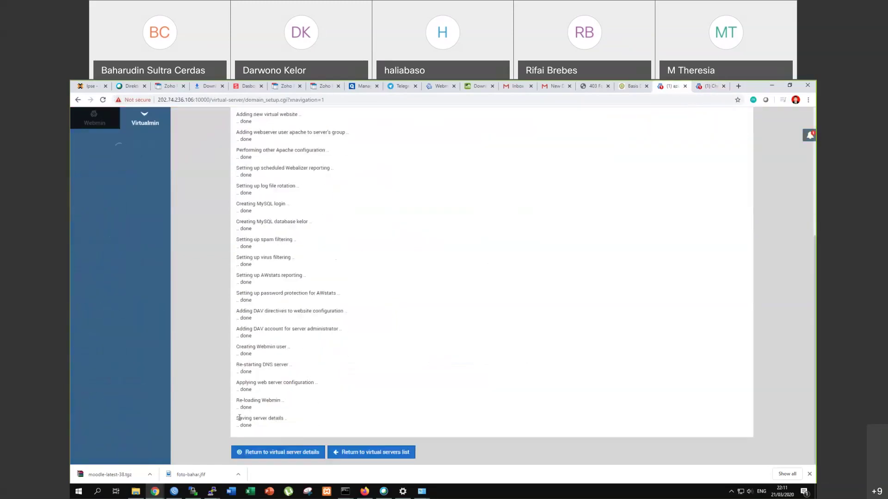
drag(237, 418, 297, 421)
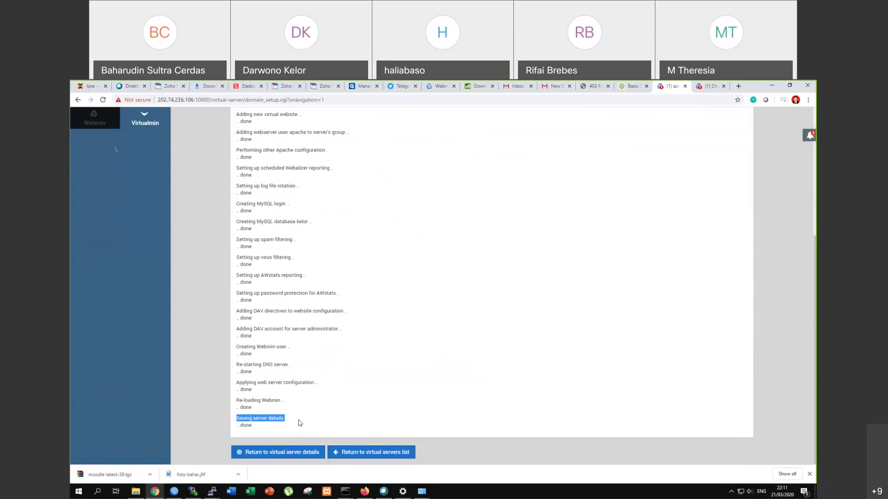
click(255, 434)
scroll(326, 256, up, 5)
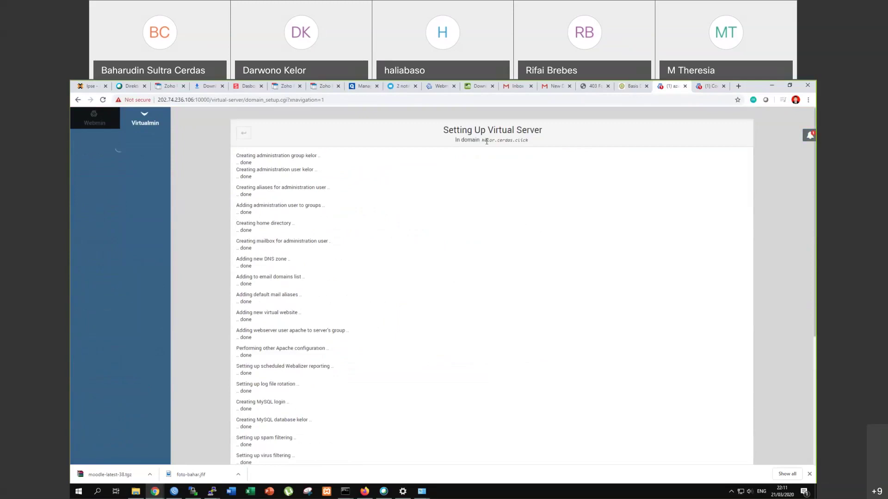
drag(482, 141, 528, 141)
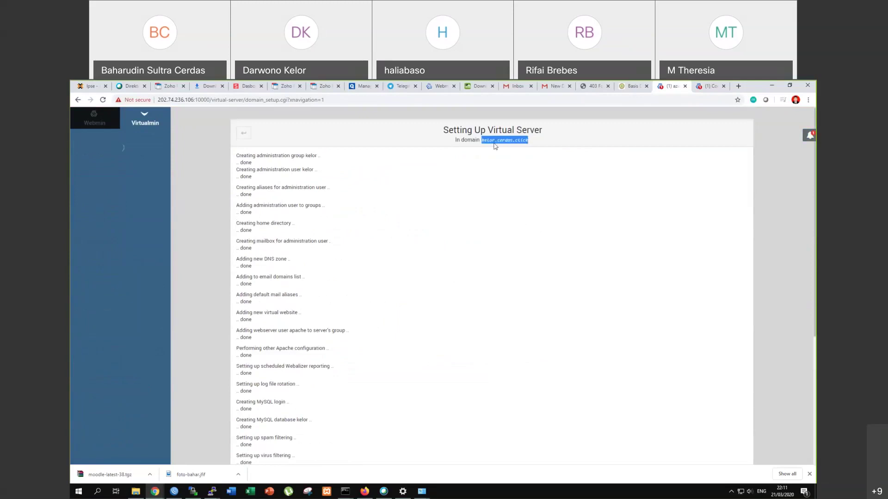
drag(482, 141, 531, 142)
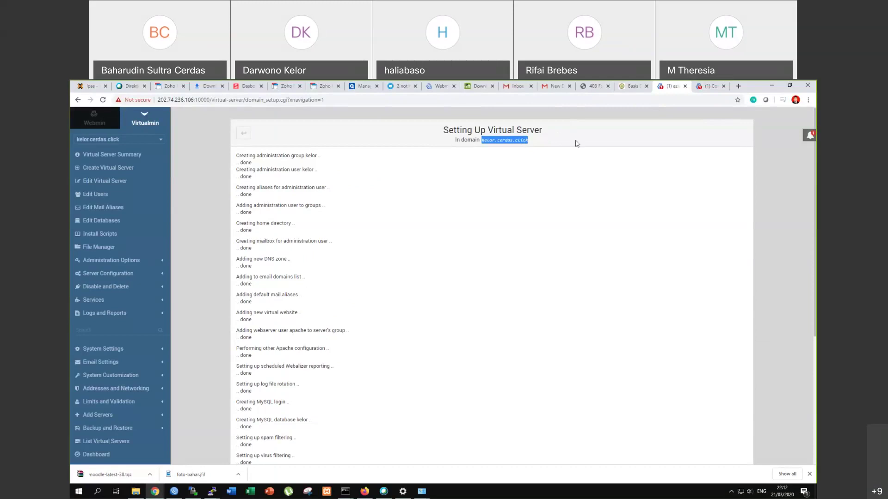
- Set Default virtual server IPv4 address to 192.168.100.4 under Networking settings and save
click(707, 88)
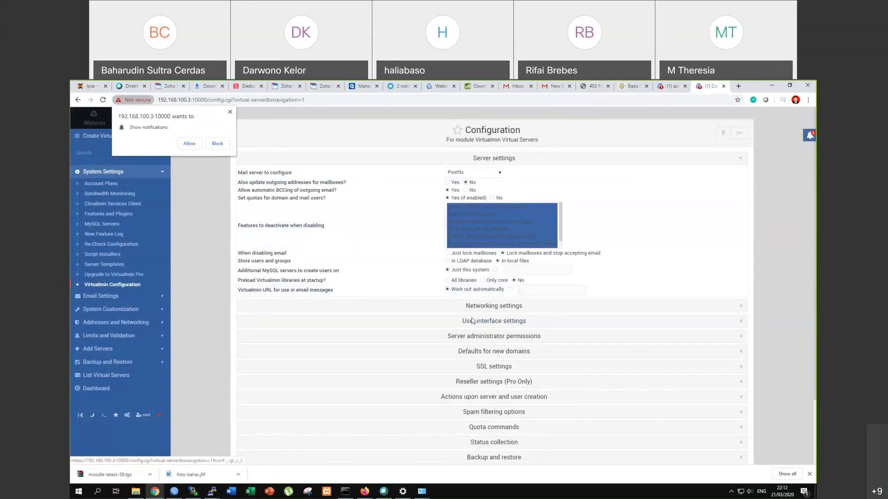
click(486, 307)
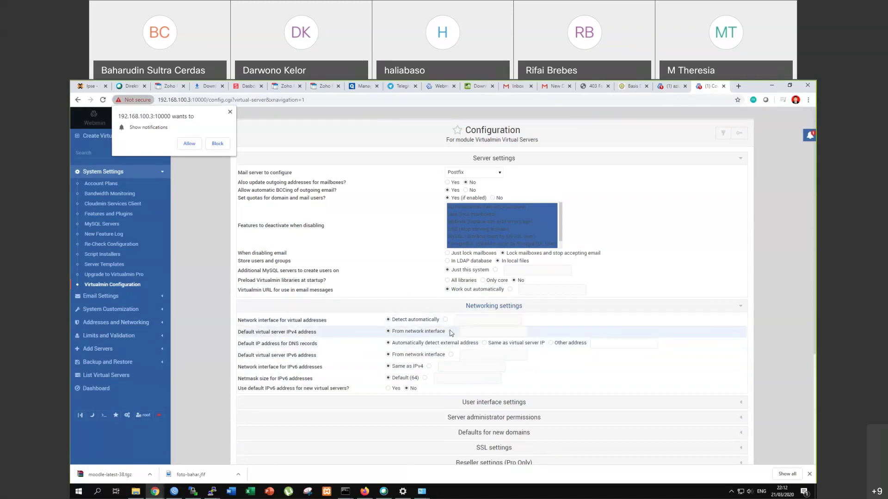
click(475, 333)
text(192.168.100.4)
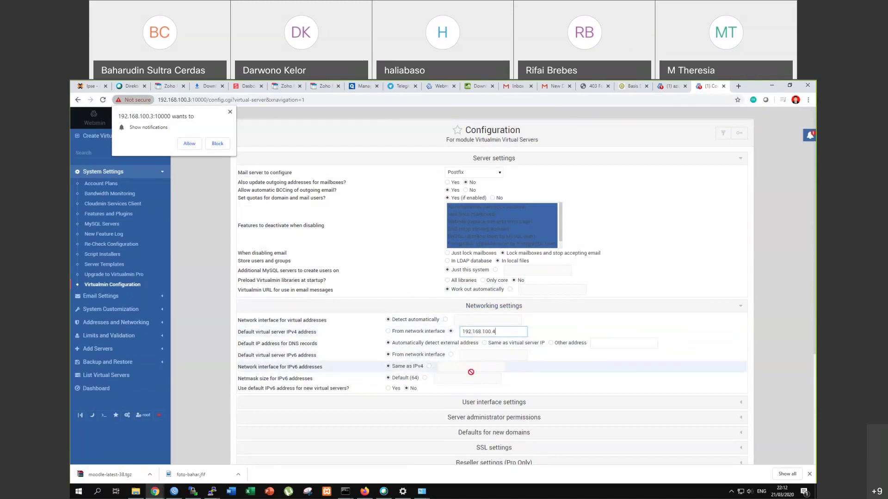
scroll(504, 407, down, 3)
click(253, 425)
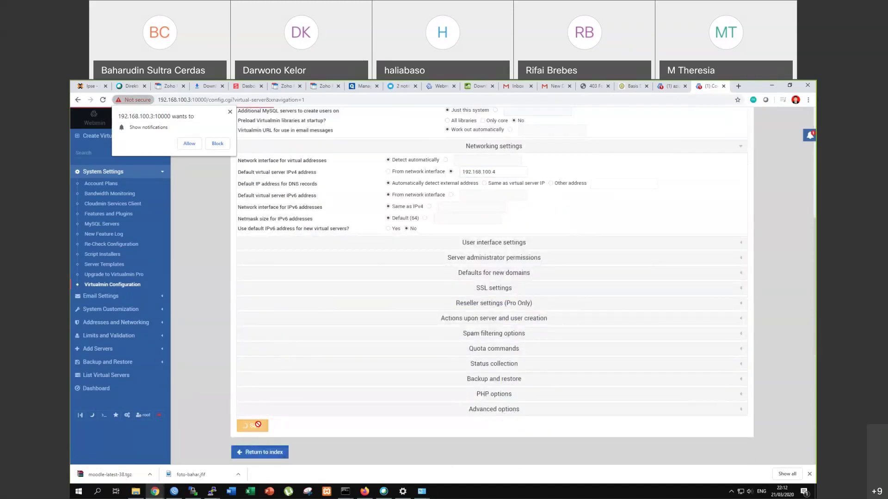
click(669, 90)
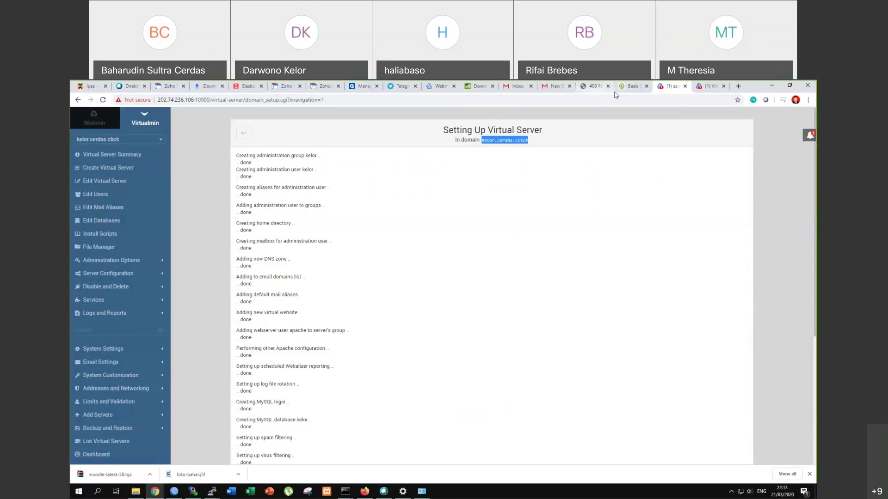
- Load sultrahost.net/cpanel in a new tab using the cPanel Redirect suggestion
click(738, 87)
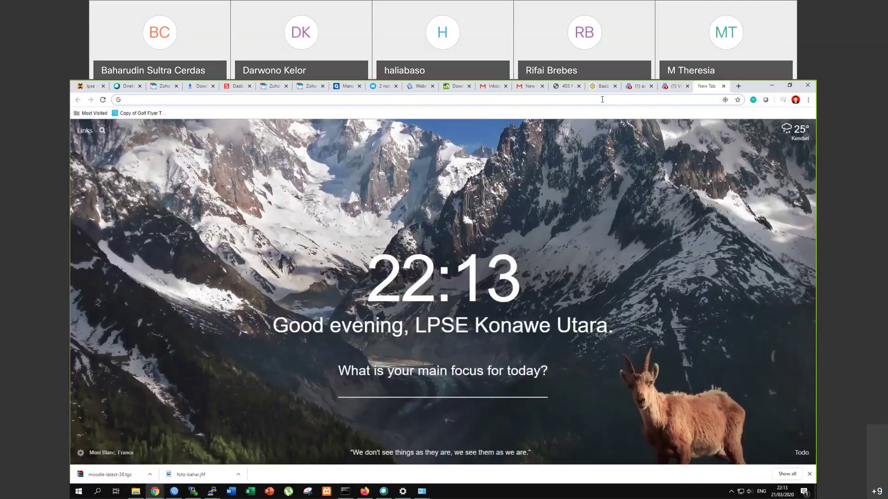
text(sultrahost.net/)
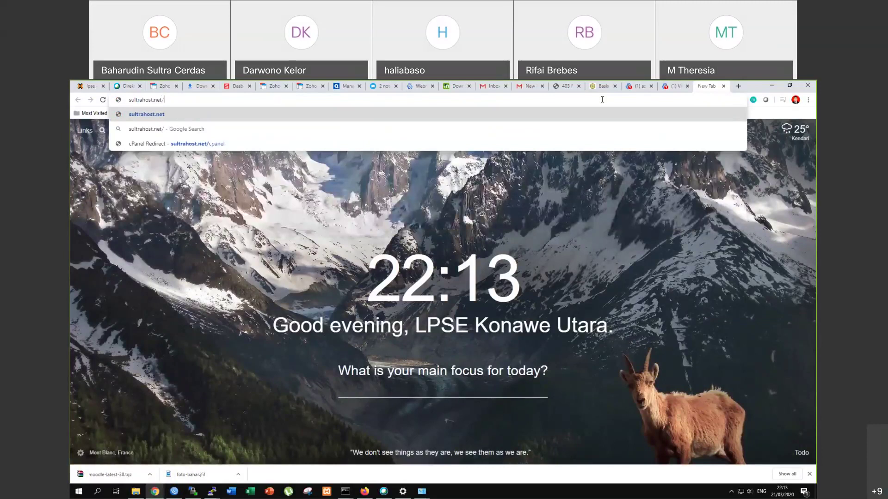
key(Down)
key(Down)
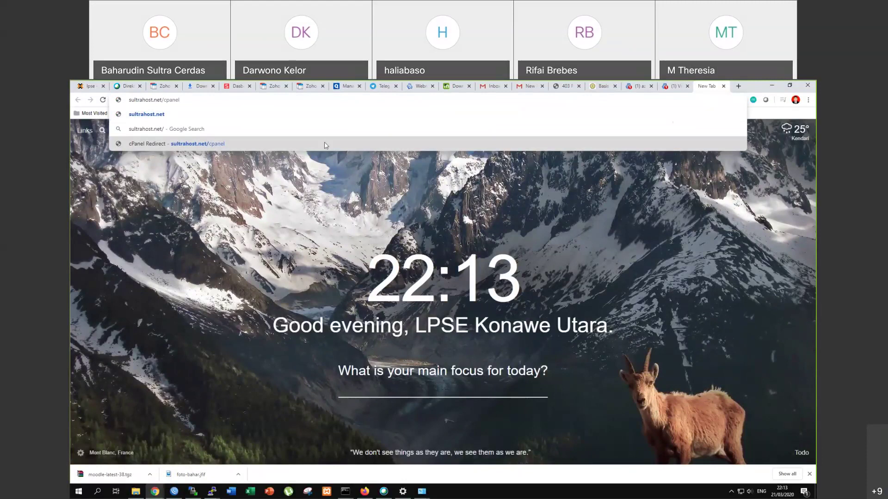
click(228, 144)
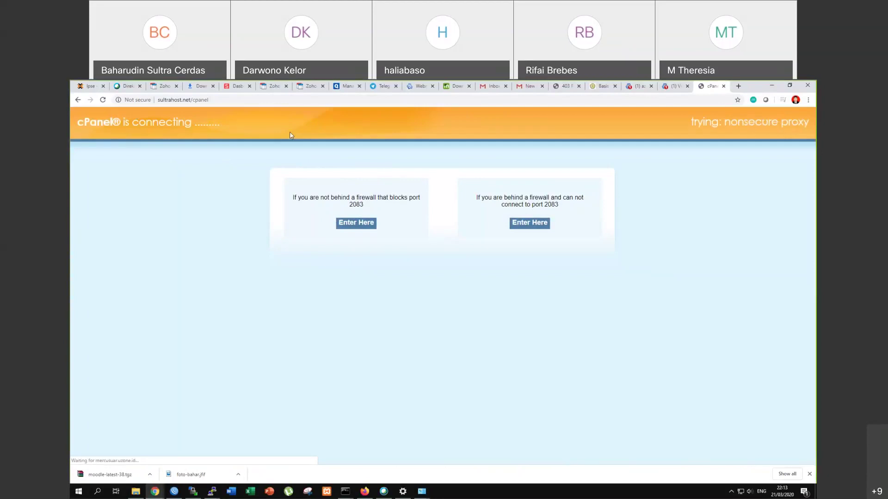
- Log in to sultrahost.net cPanel with the saved username and the account password
drag(169, 129, 194, 124)
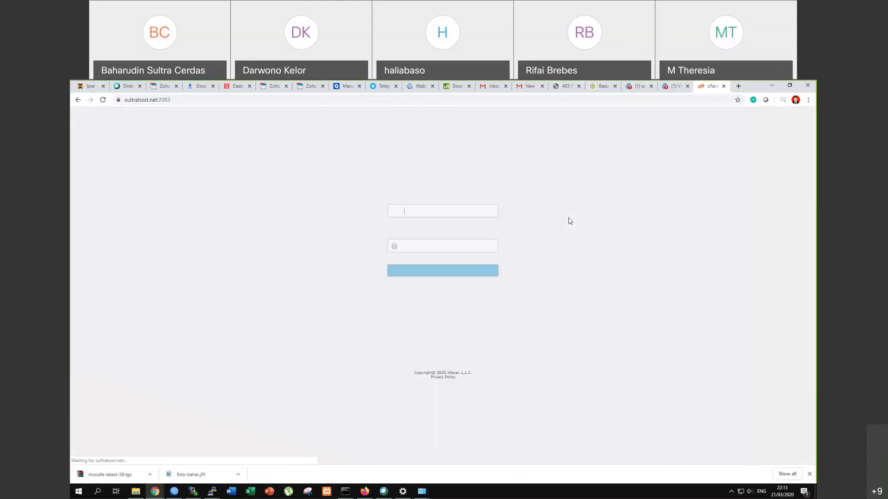
click(436, 210)
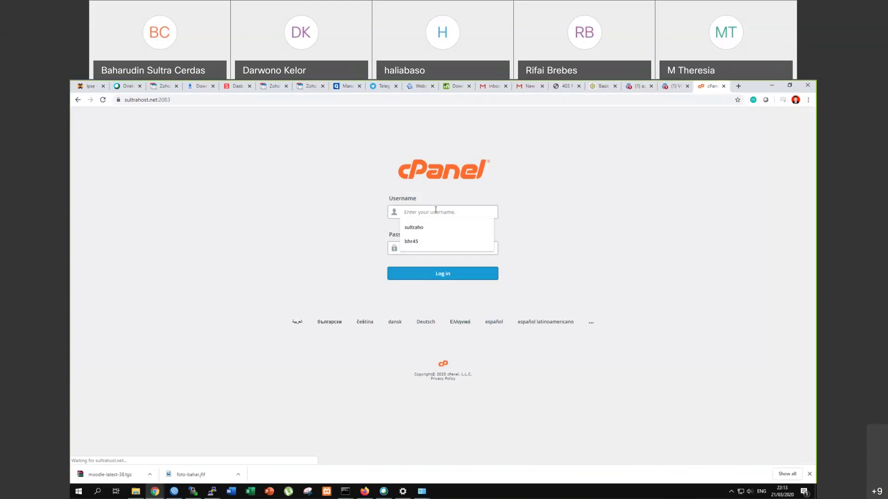
click(647, 218)
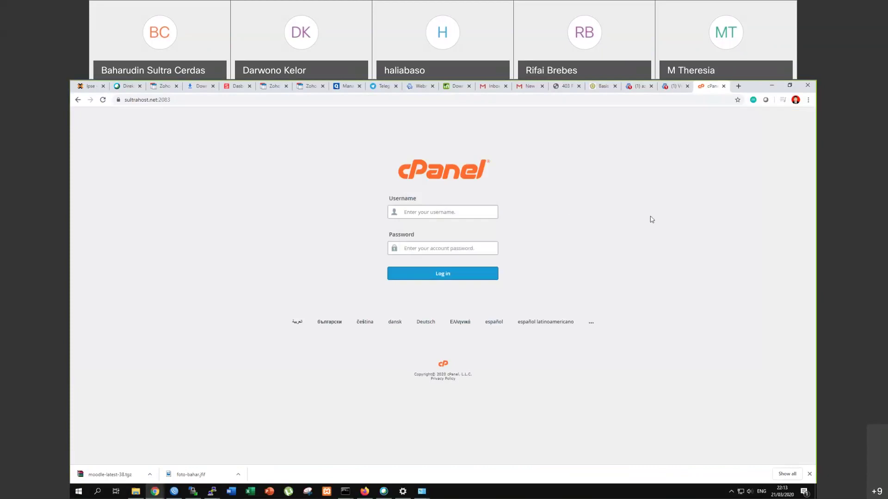
click(428, 213)
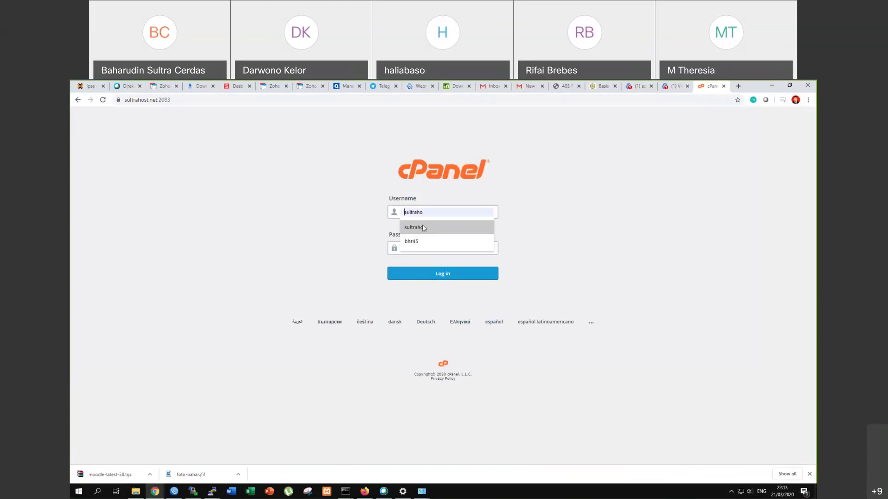
click(414, 227)
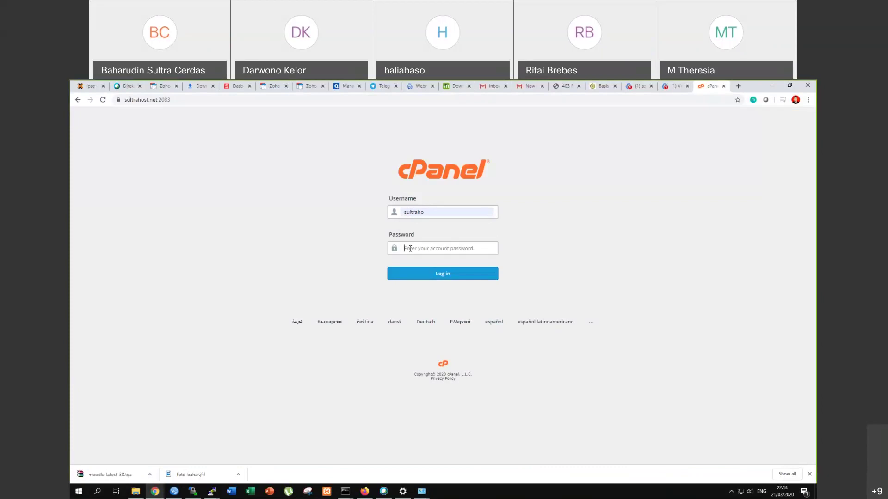
text(**********)
key(Return)
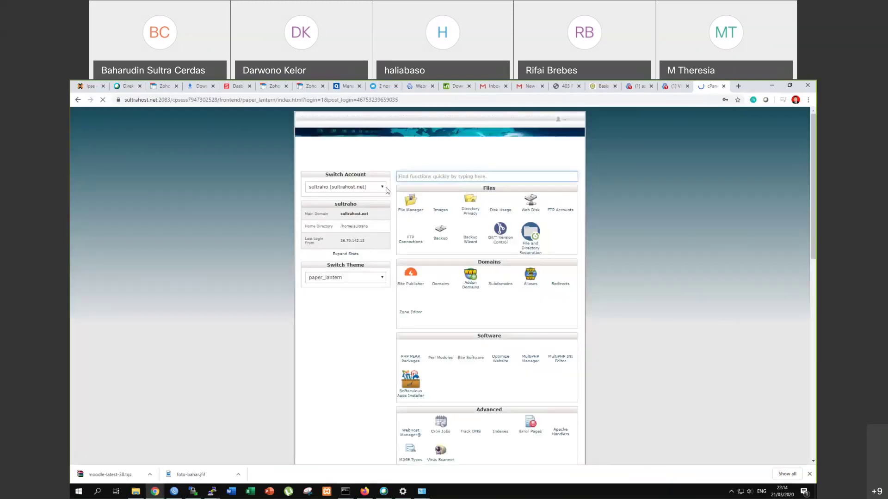
- Switch to the cerdas (cerdas.click) account, declining to save the password
click(380, 187)
scroll(380, 227, up, 5)
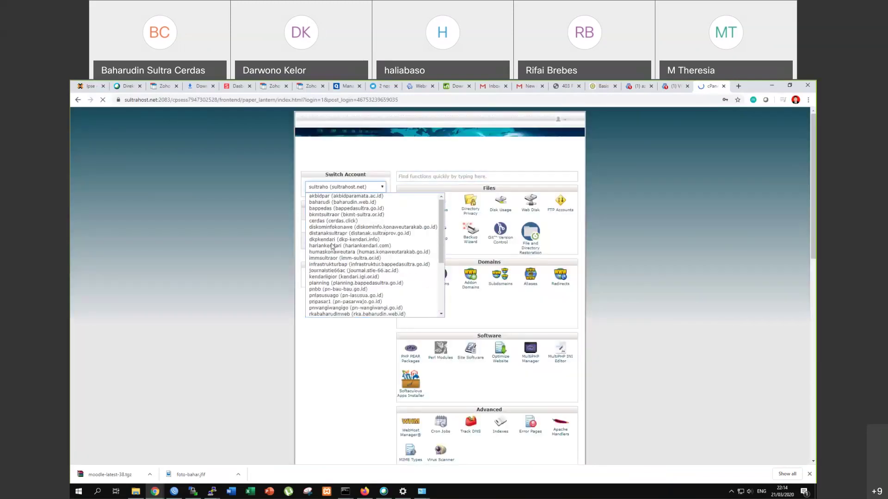
click(333, 225)
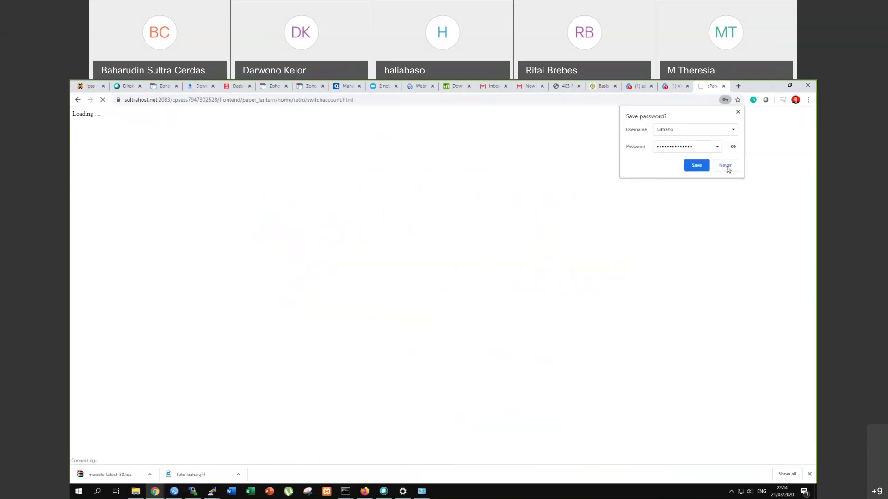
click(738, 112)
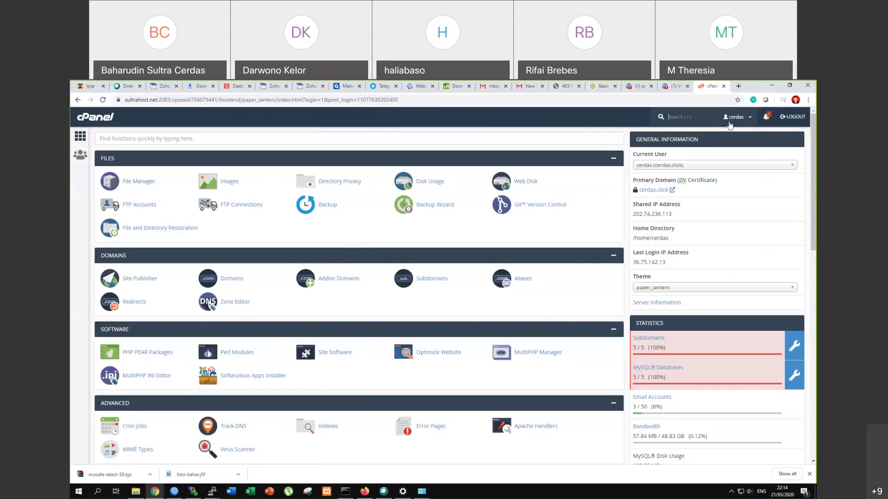
key(/)
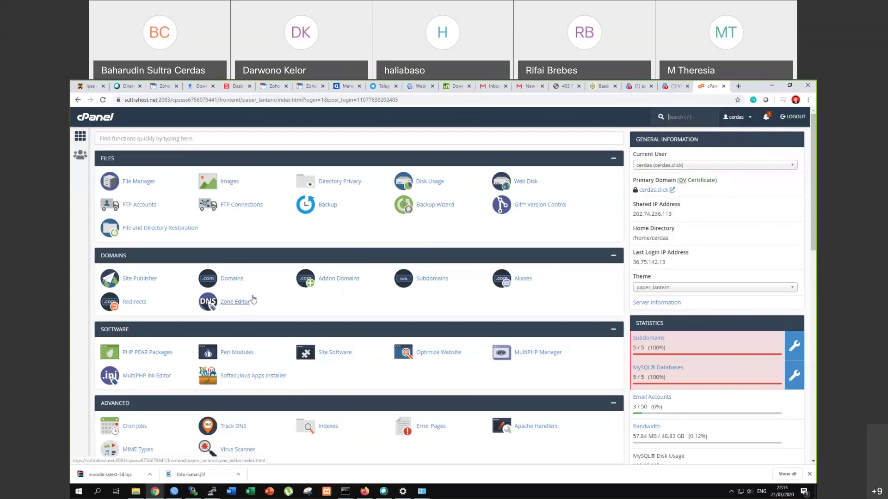
- Go to cPanel's function search and open the Zone Editor, which lists cerdas.click
key(slash)
click(231, 306)
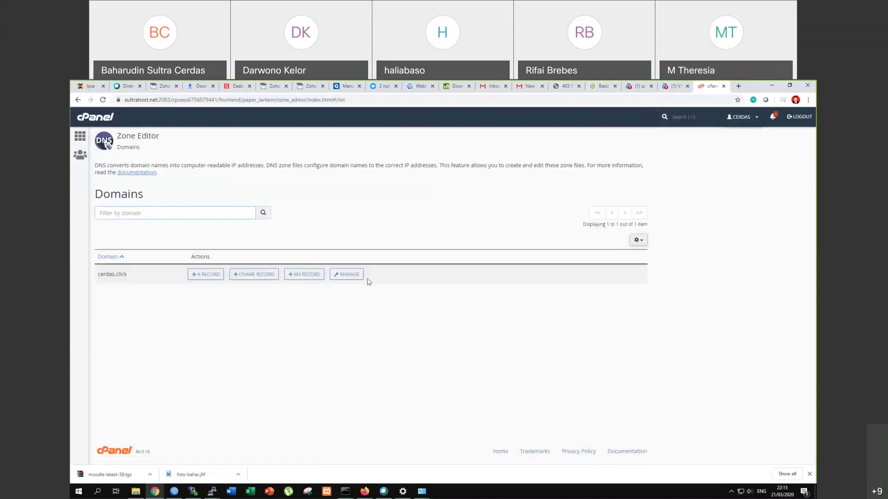
- Add an A record for kelor.cerdas.click pointing to 202.74.236.106, checking the values against Virtualmin
click(198, 277)
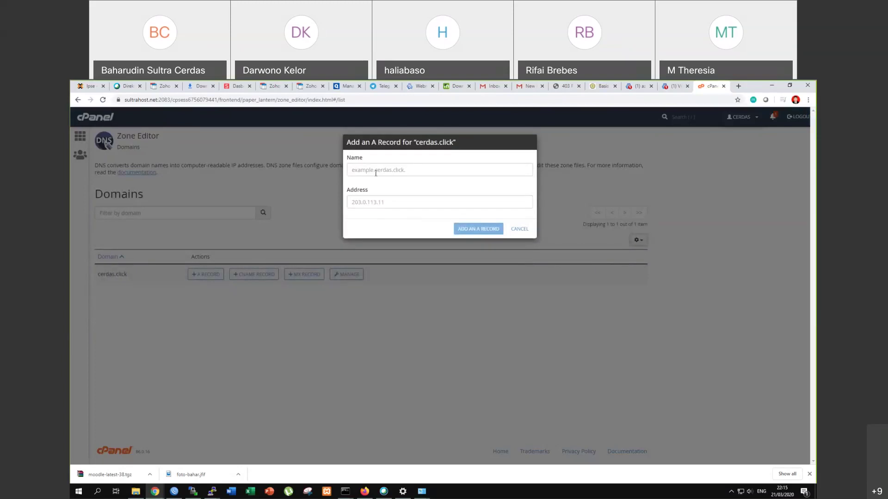
text(keloa)
text(.cerdas.click)
click(360, 205)
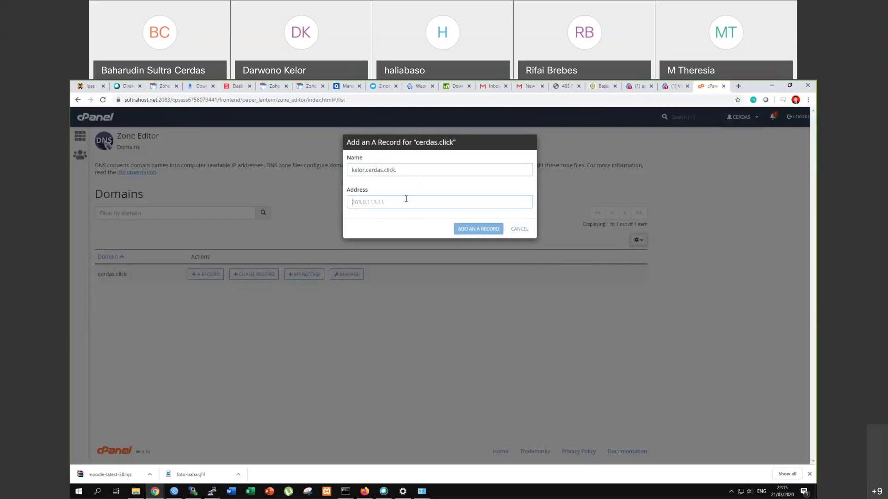
click(641, 86)
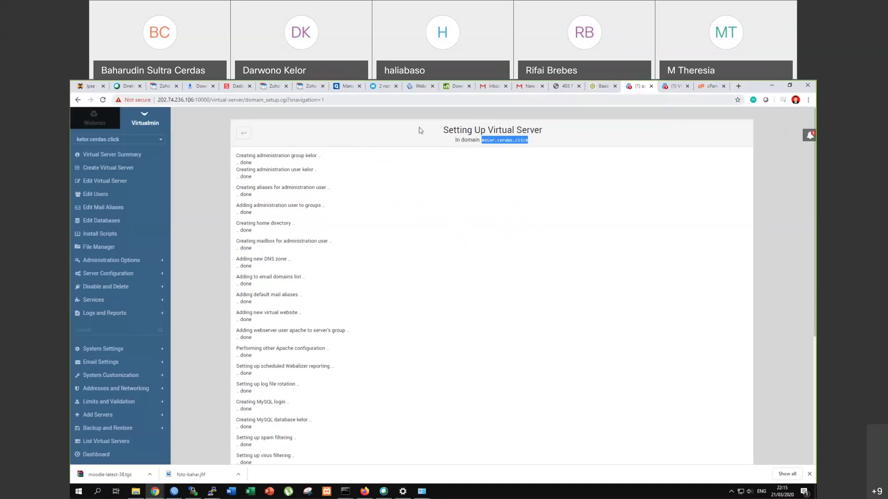
click(710, 86)
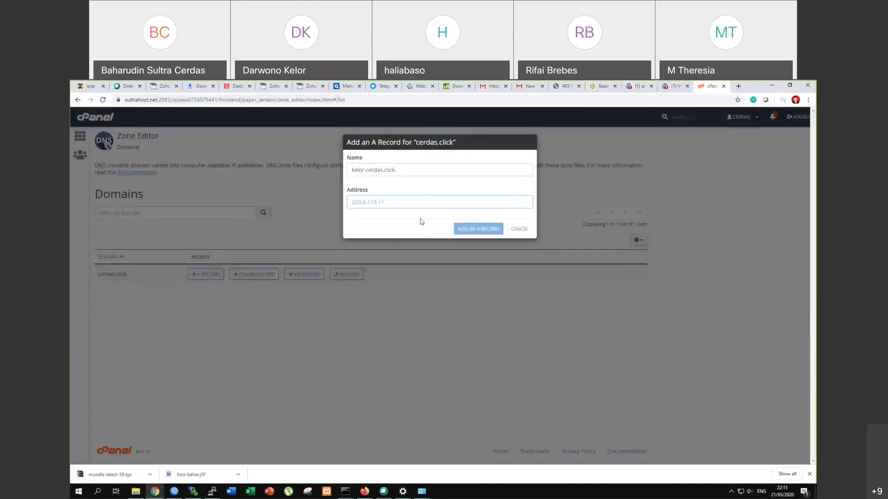
text(202.74)
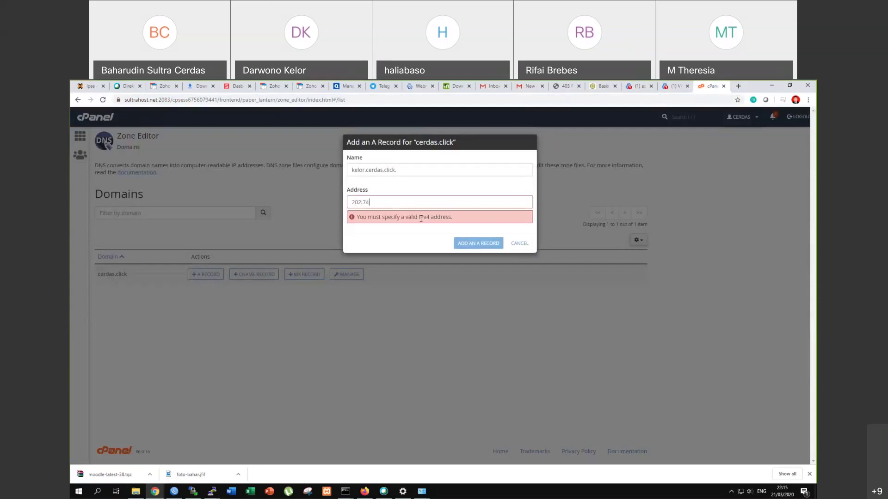
text(.236.106)
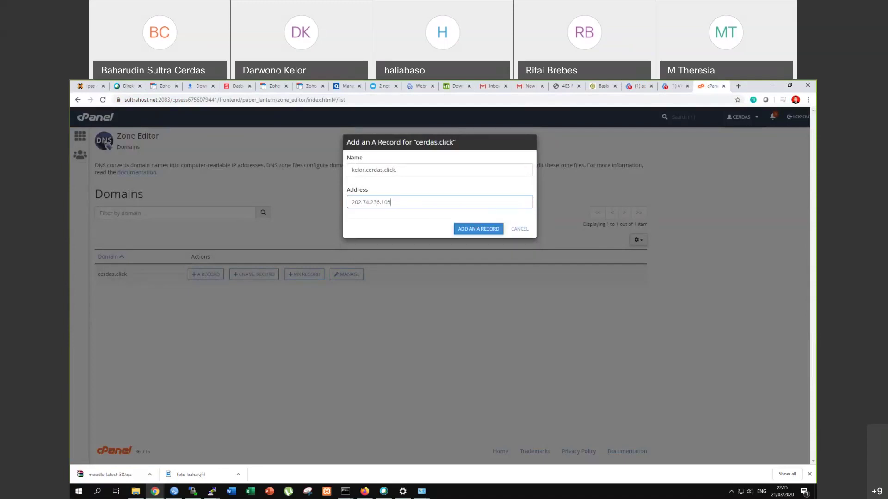
click(640, 86)
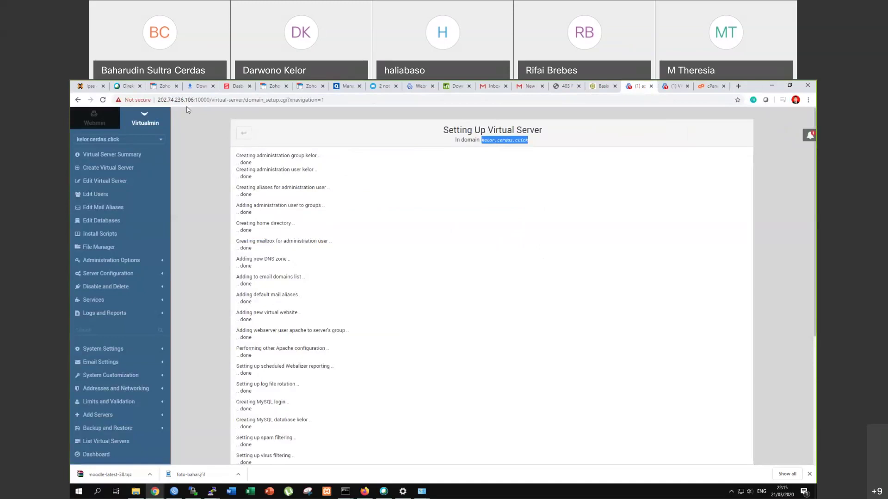
click(707, 87)
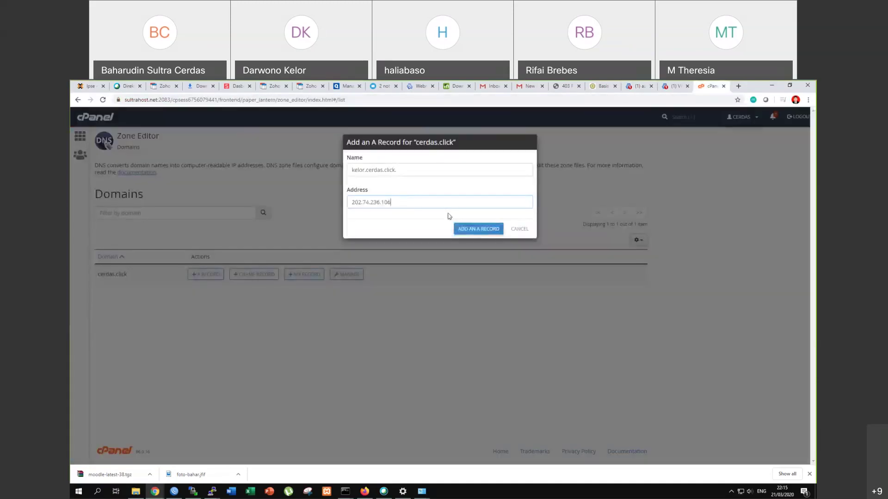
double_click(407, 201)
drag(416, 170, 352, 171)
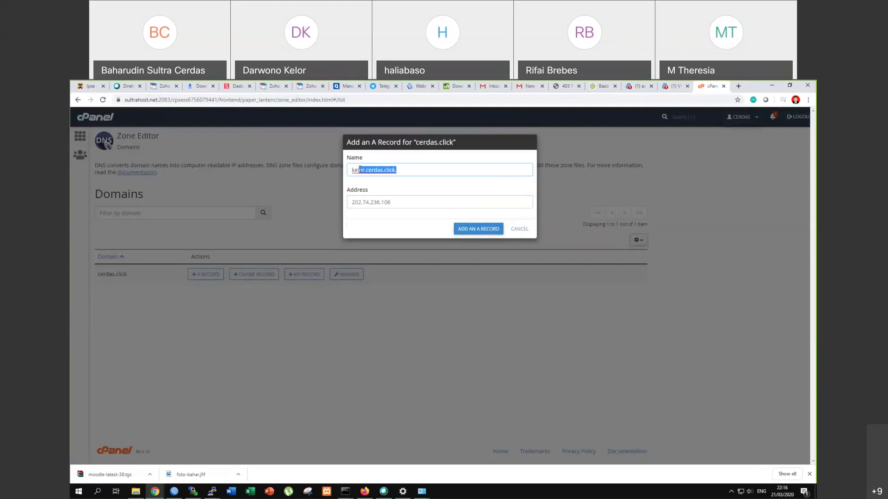
drag(399, 204, 350, 202)
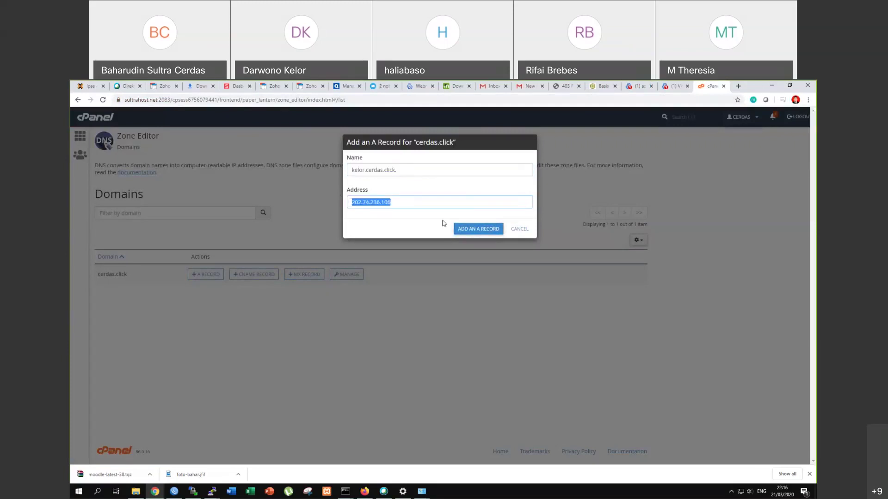
click(474, 233)
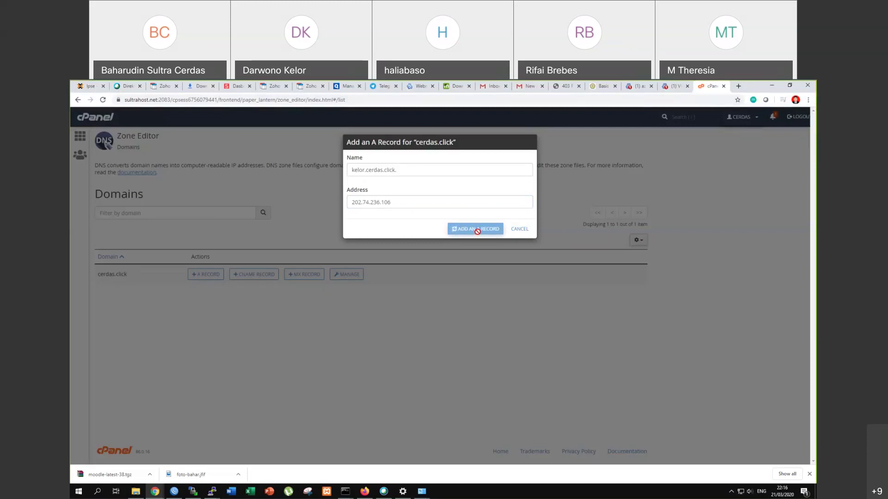
- Highlight the new record and its kelor.cerdas.click success message to confirm it was added
drag(462, 146, 443, 191)
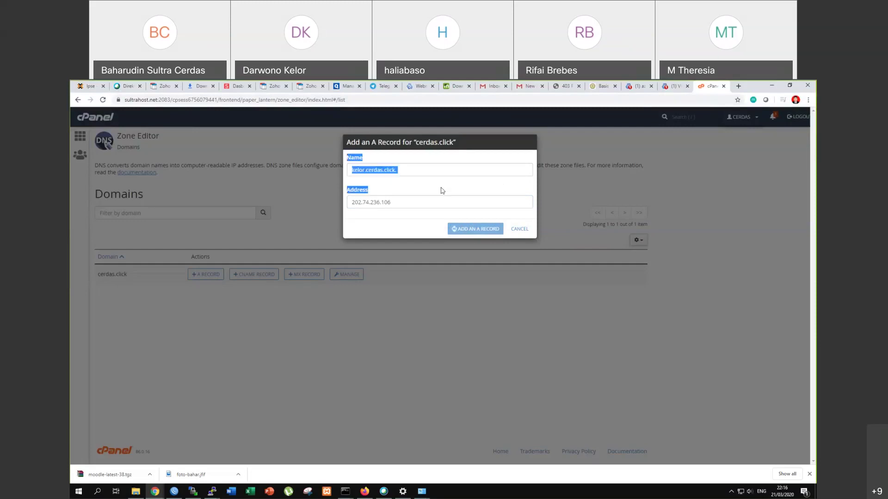
click(427, 190)
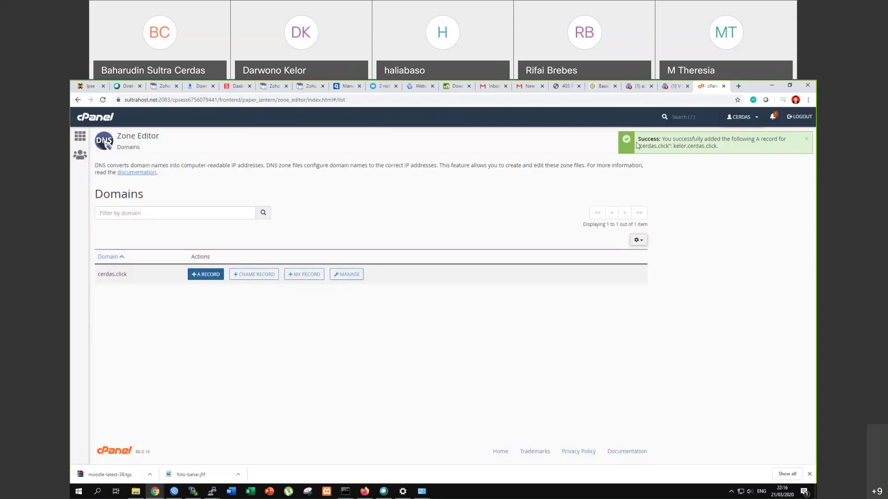
drag(638, 138, 720, 147)
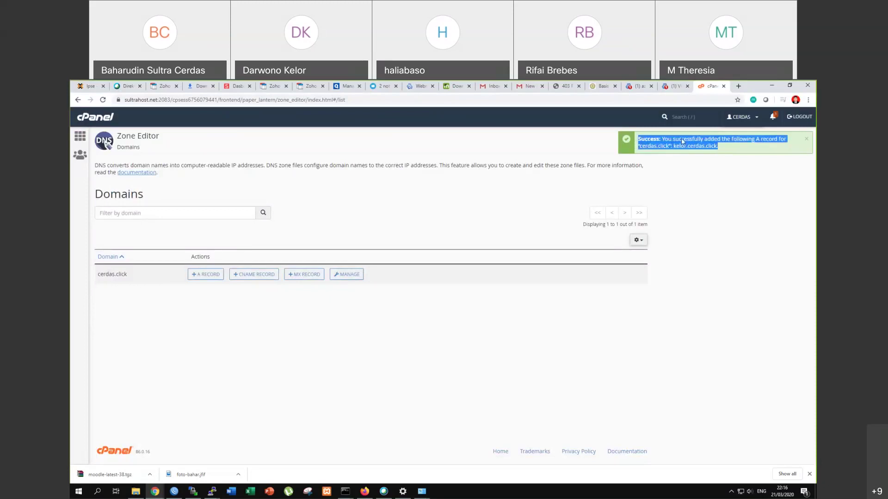
key(alt+Tab)
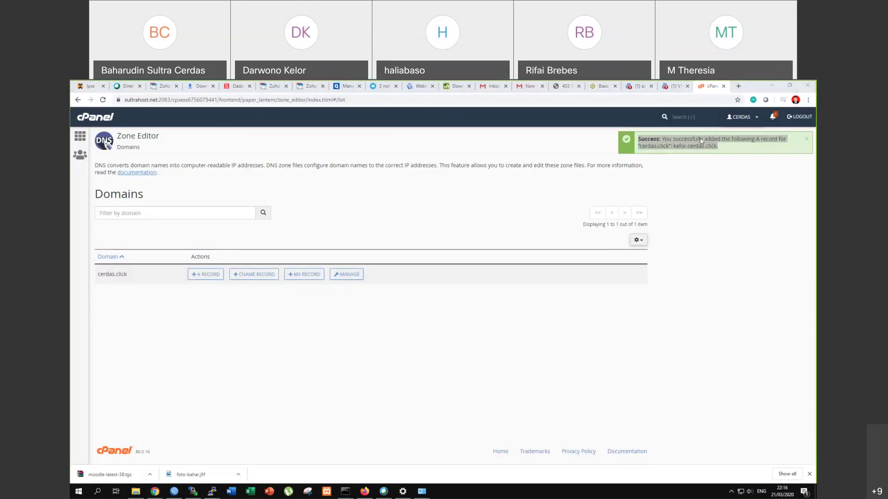
click(677, 141)
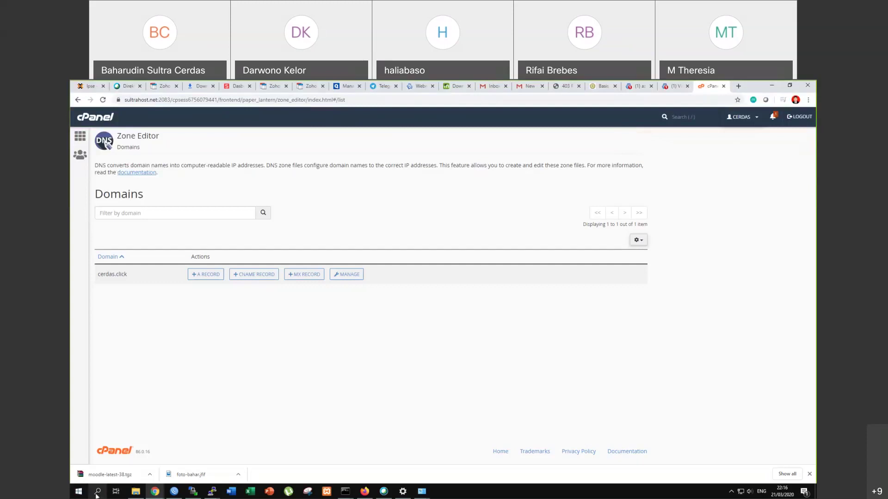
- In a Command Prompt window, ping kelor.cerdas.click twice, then stop it with Ctrl+C
click(346, 491)
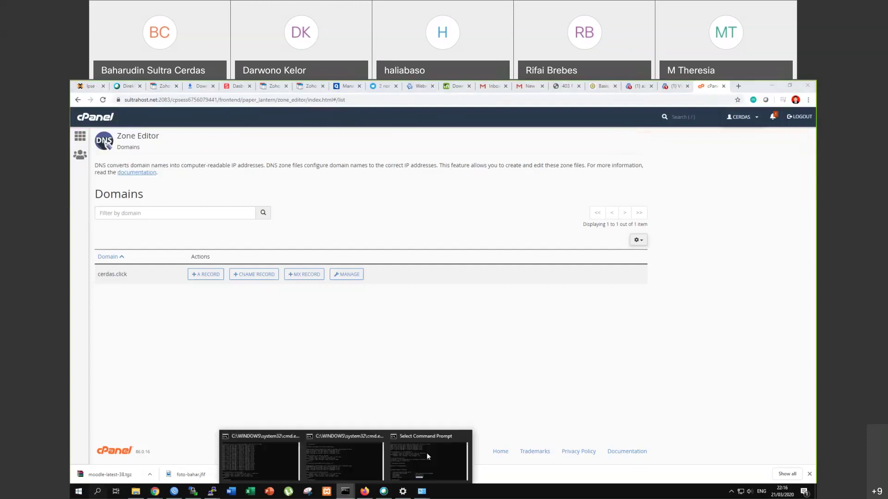
click(428, 460)
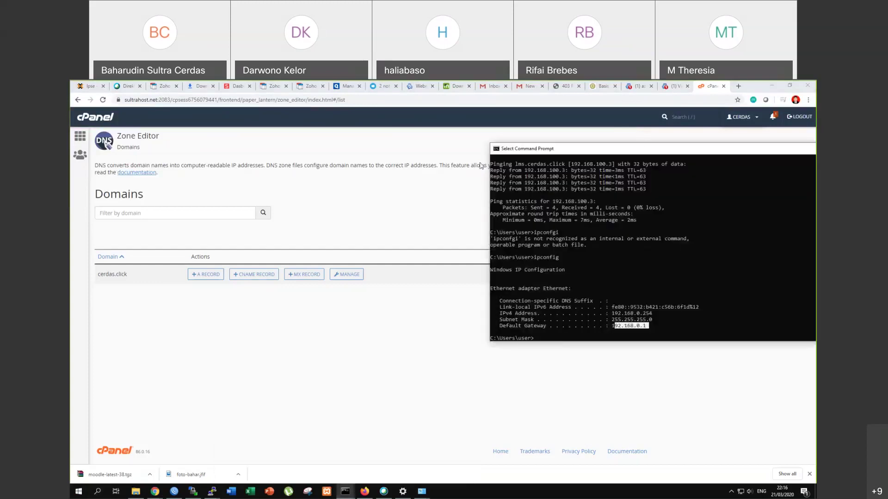
drag(642, 147, 453, 151)
text(ping kelo)
text(ar.)
key(BackSpace)
key(BackSpace)
text(r.cer)
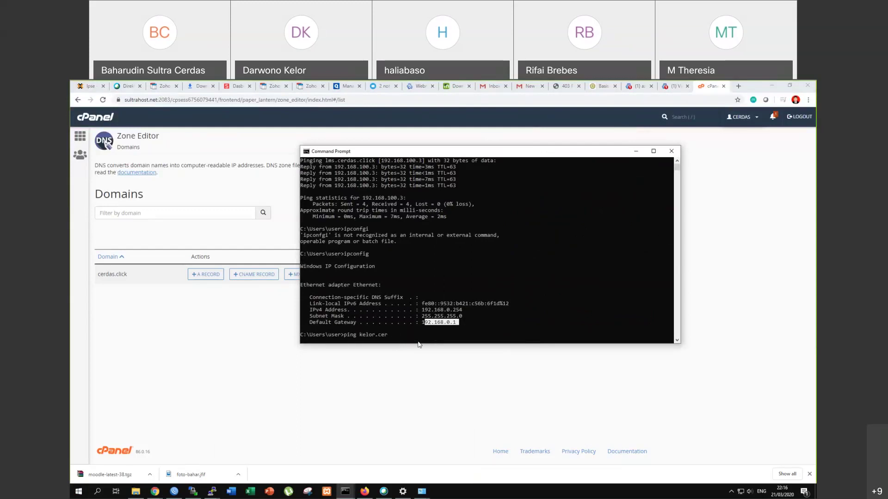
text(das.click)
key(Return)
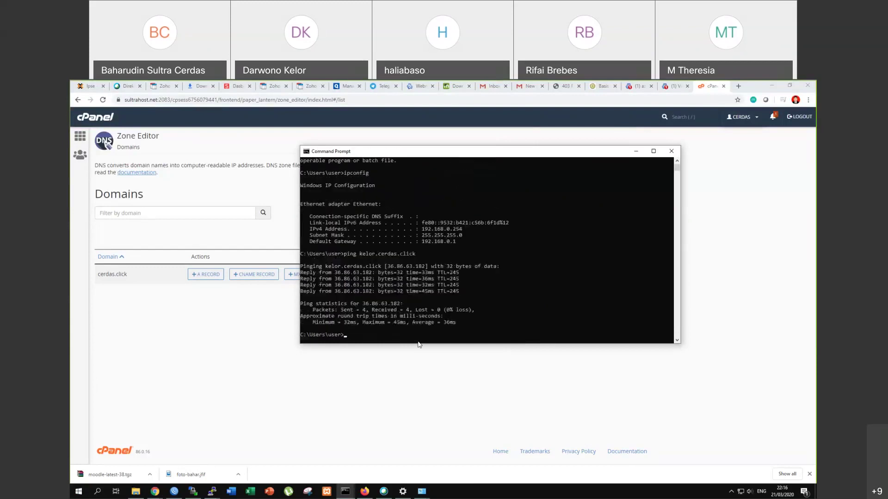
key(Return)
key(Up)
key(Return)
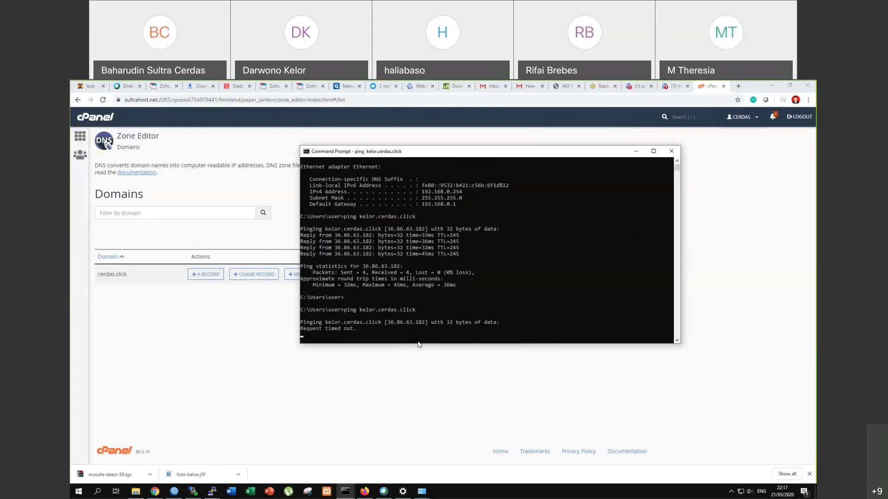
key(ctrl+c)
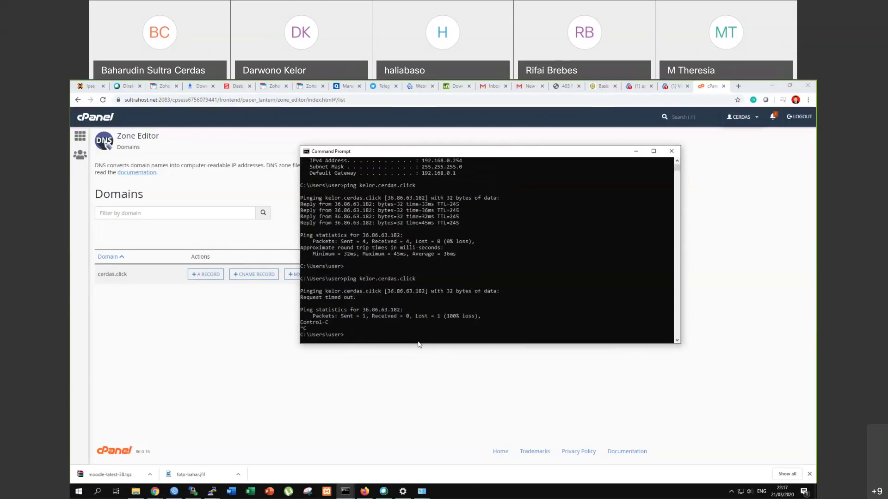
- Run ipconfig /flushdns and ping kelor.cerdas.click again, which still resolves to 36.86.63.182
text(ipconfig /flushd)
key(BackSpace)
text(hdns)
key(Return)
key(Up)
key(Up)
key(Down)
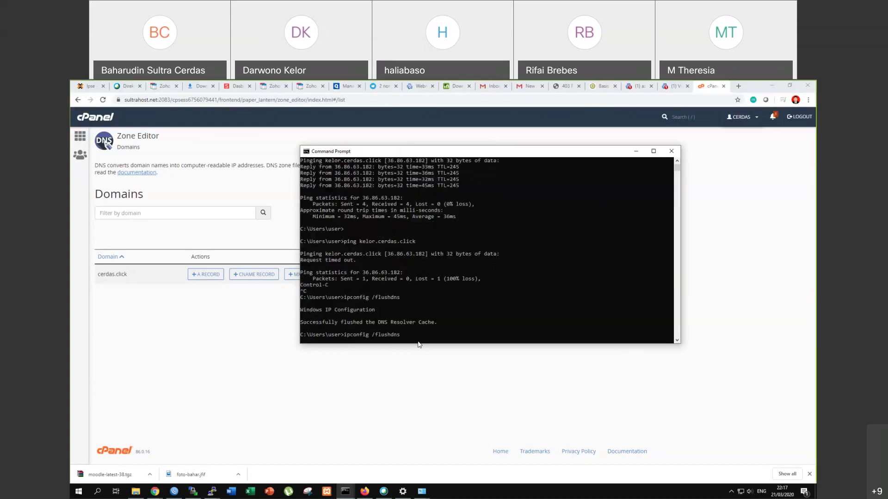
key(Return)
key(Up)
key(Up)
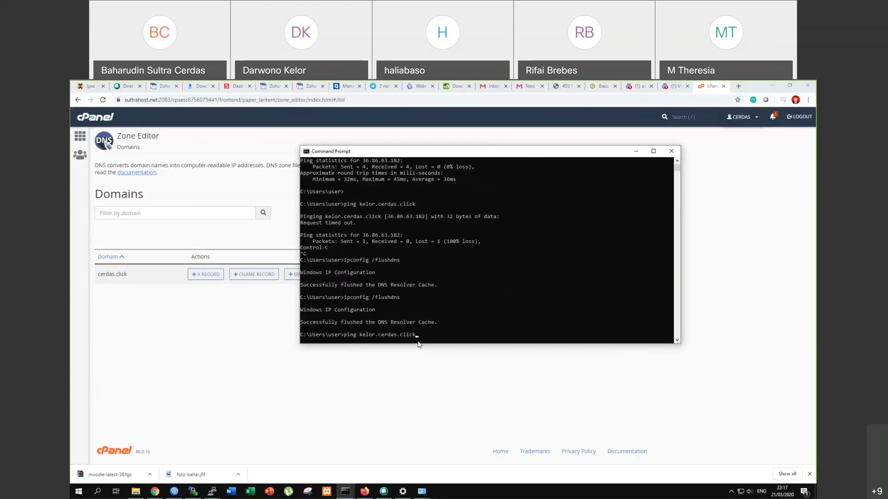
key(Return)
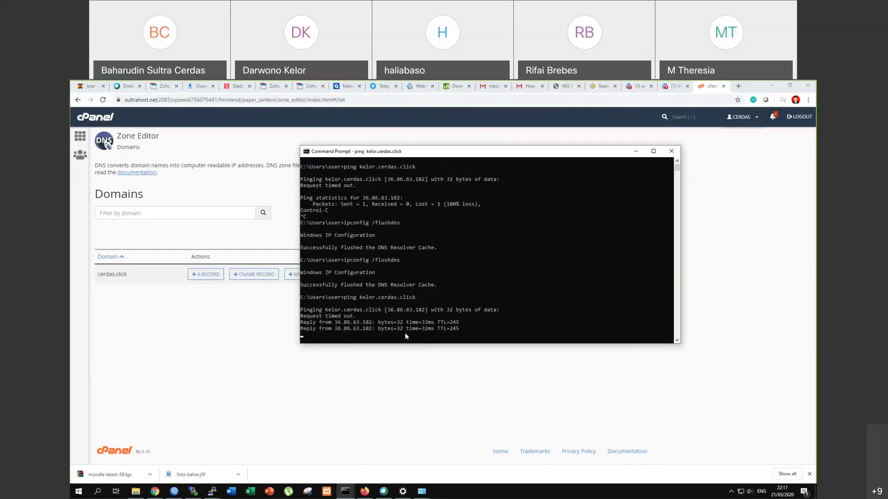
key(Return)
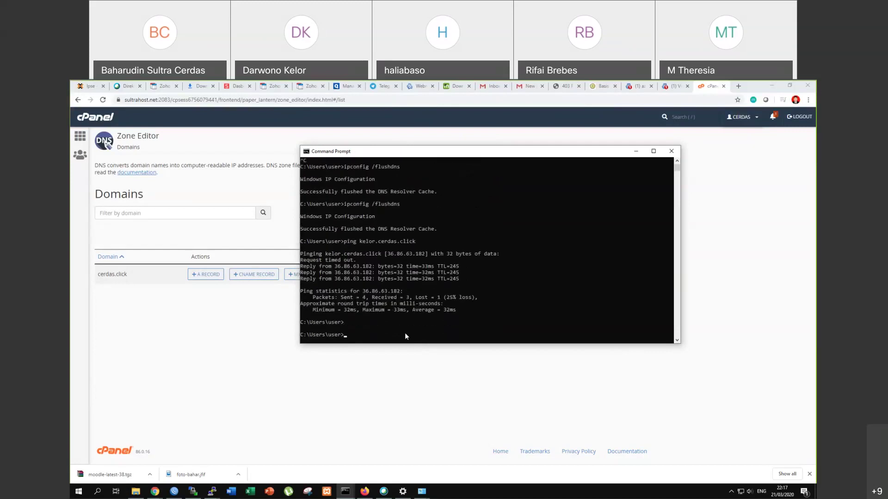
- In WinBox, go to IP > DNS, view the 235-entry DNS cache and flush it
click(174, 491)
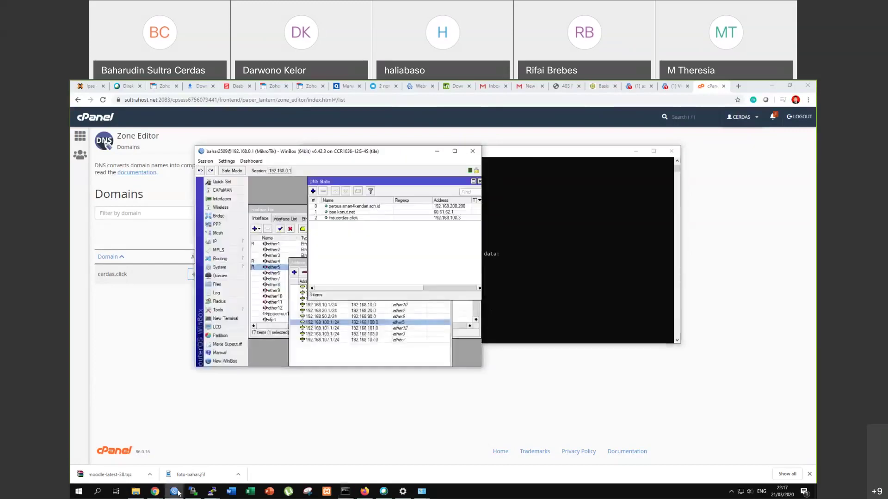
drag(337, 182, 308, 185)
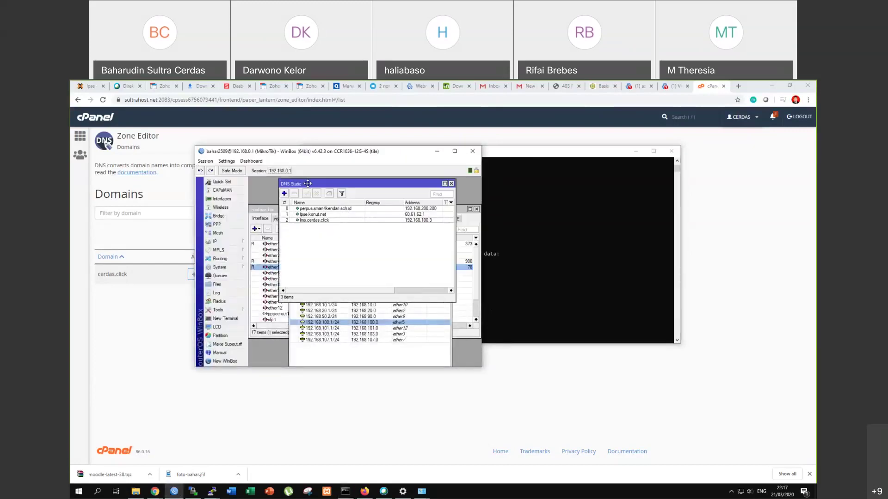
click(222, 242)
click(258, 302)
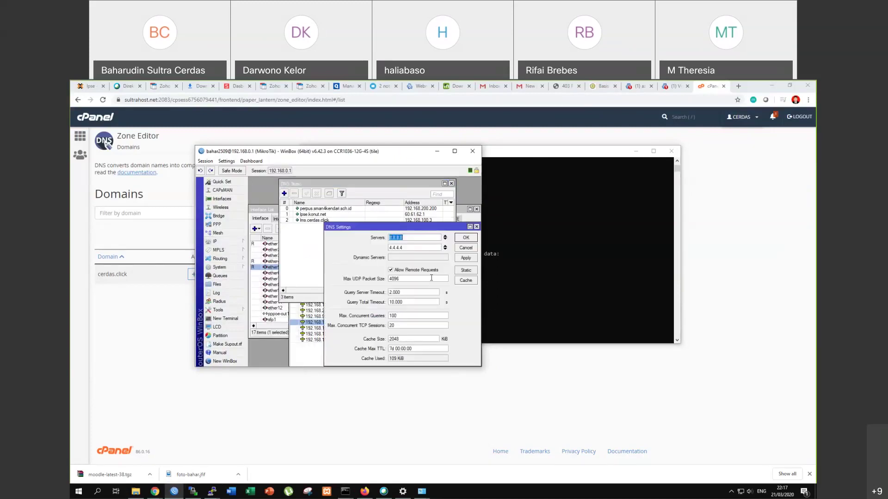
click(466, 281)
click(328, 258)
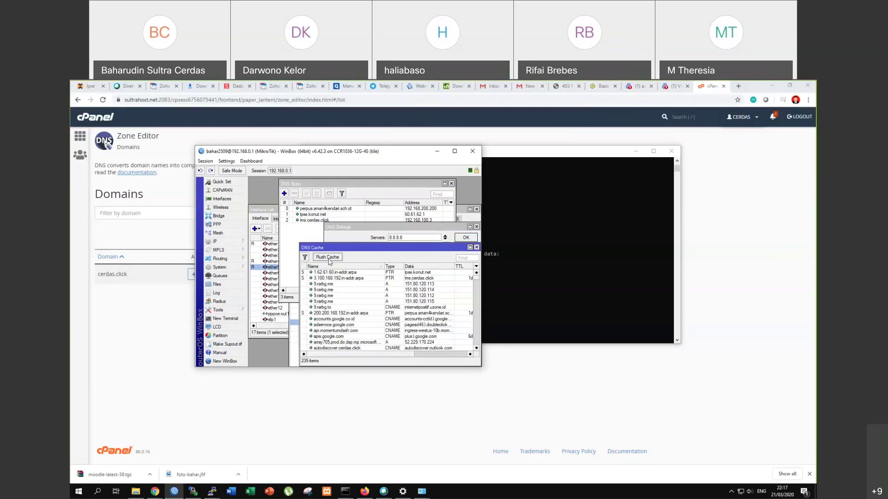
- Rerun the ping to kelor.cerdas.click and stop it with Ctrl+C
click(557, 290)
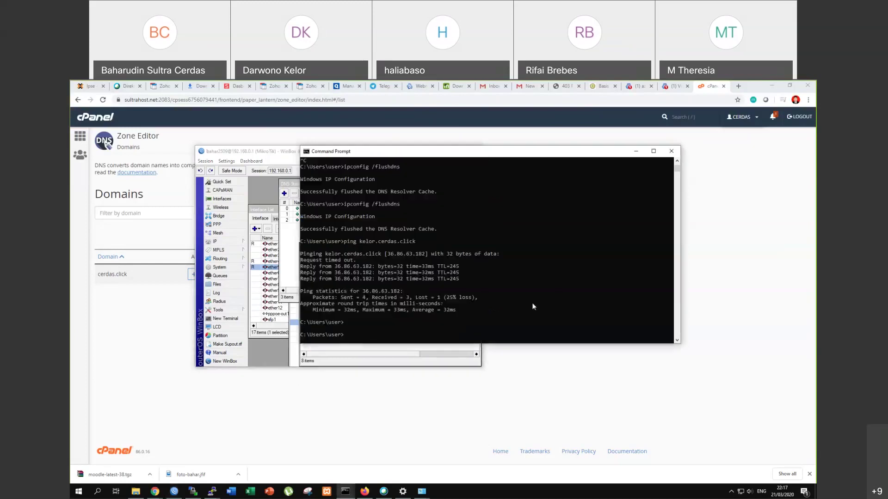
key(Up)
key(Return)
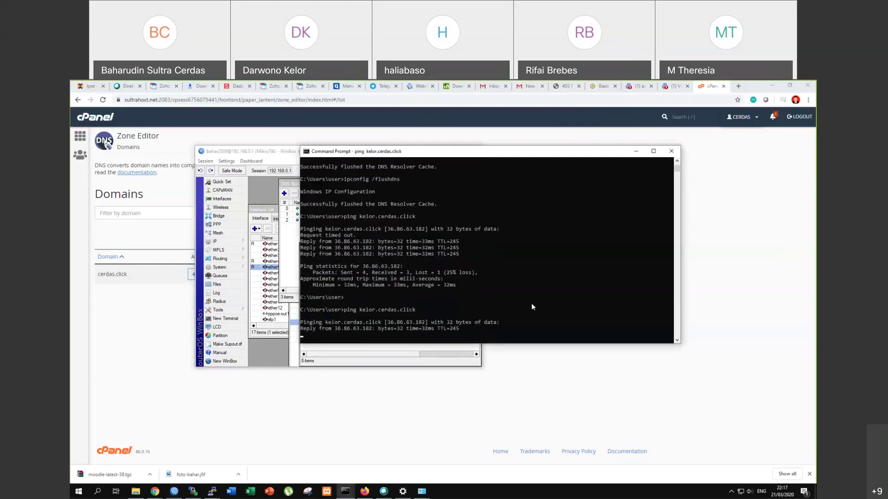
key(ctrl+c)
- Flush the local DNS cache again and re-ping: kelor.cerdas.click now answers from 202.74.236.106 with 0% loss
text(ipconfgi)
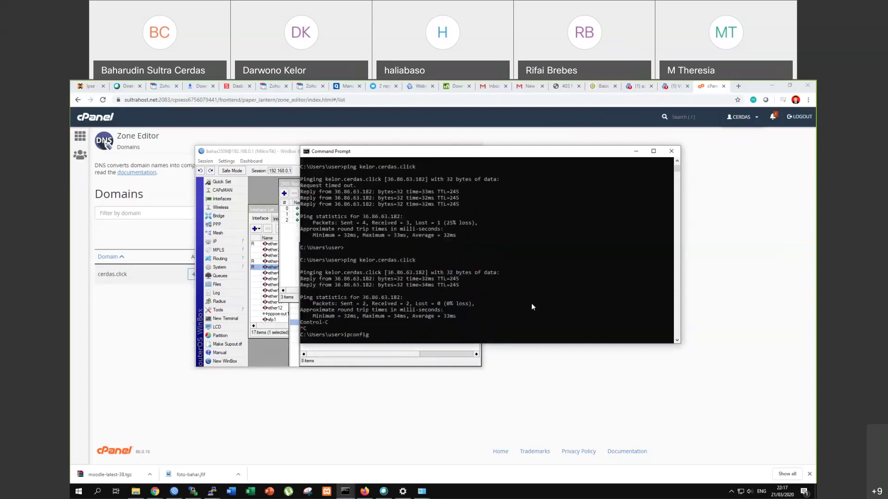
key(Up)
key(Up)
key(Up)
key(Return)
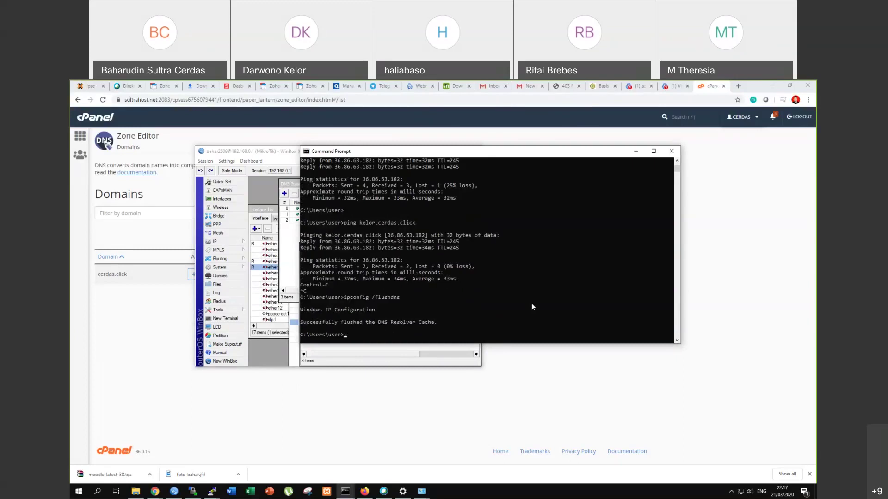
key(Up)
key(Up)
key(Return)
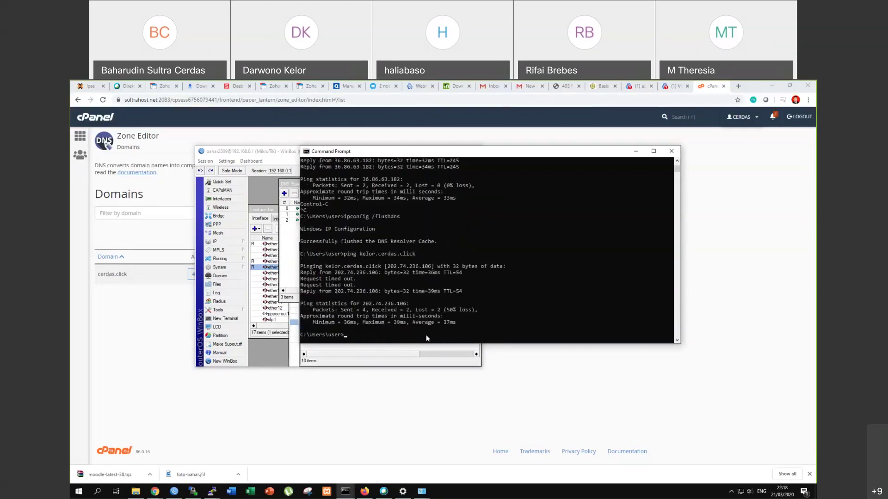
key(Up)
key(Return)
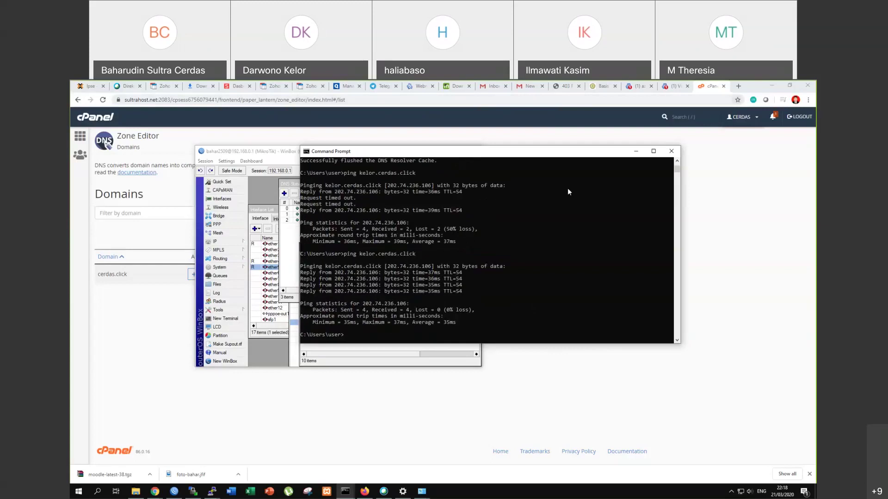
drag(322, 293, 369, 293)
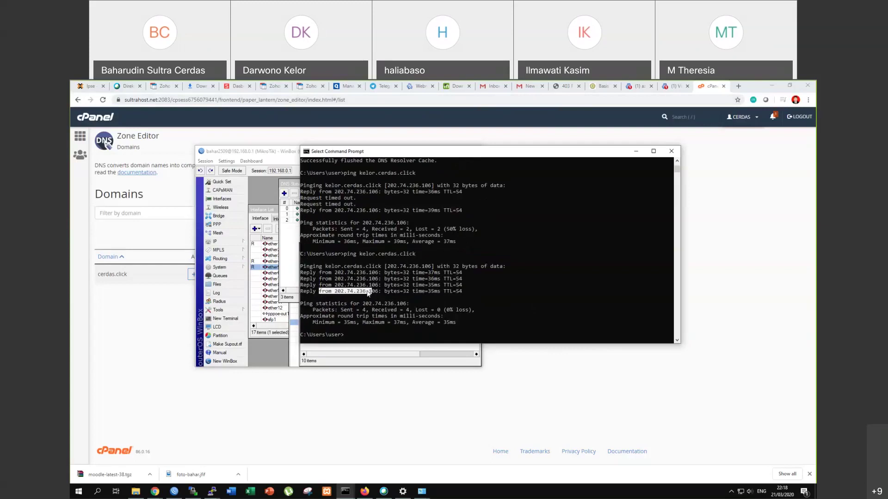
click(482, 291)
- Load kelor.cerdas.click in a new Chrome tab
click(739, 86)
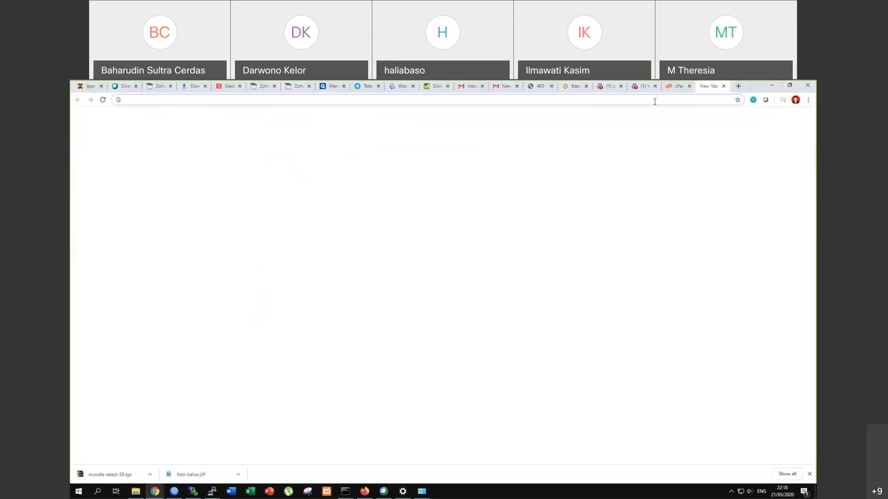
text(kelor)
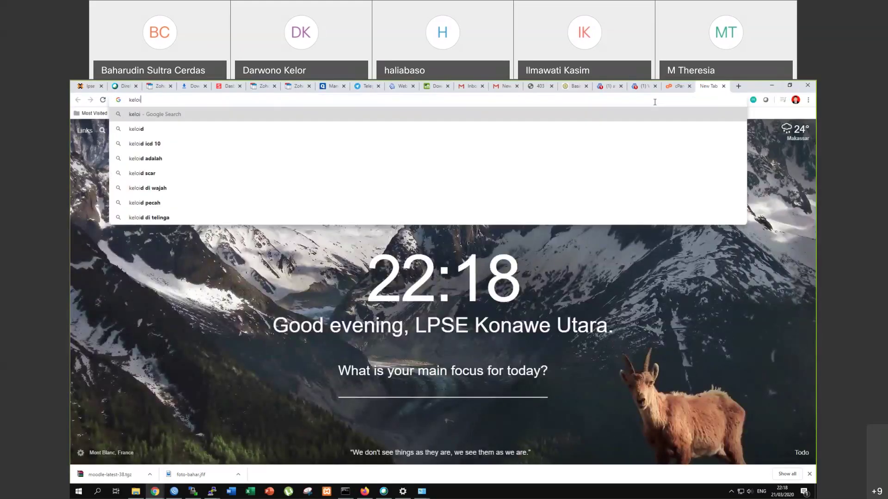
key(BackSpace)
text(r)
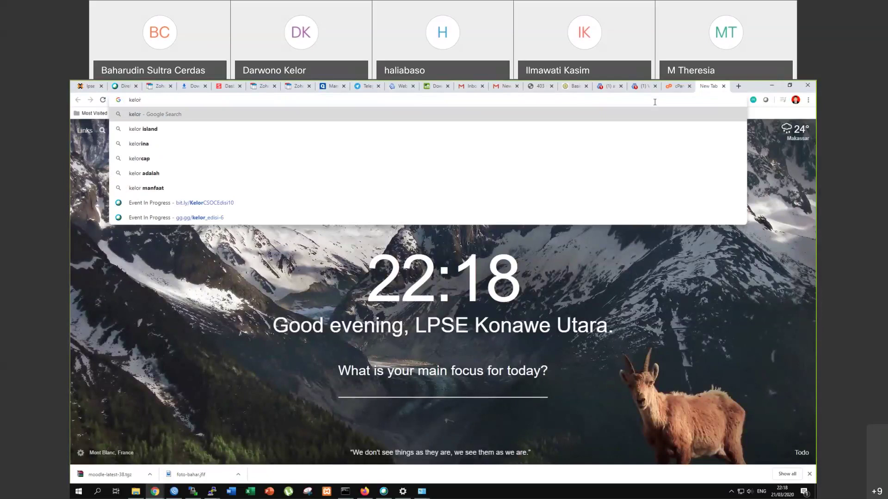
text(.)
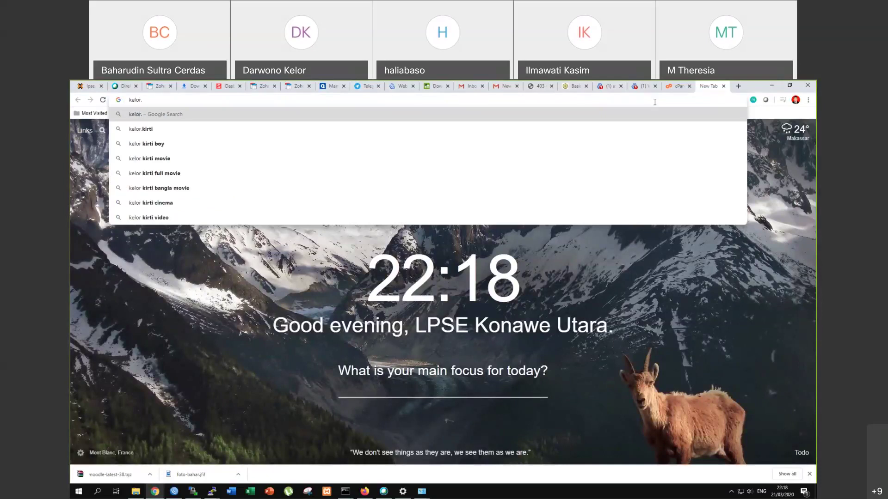
text(cerd)
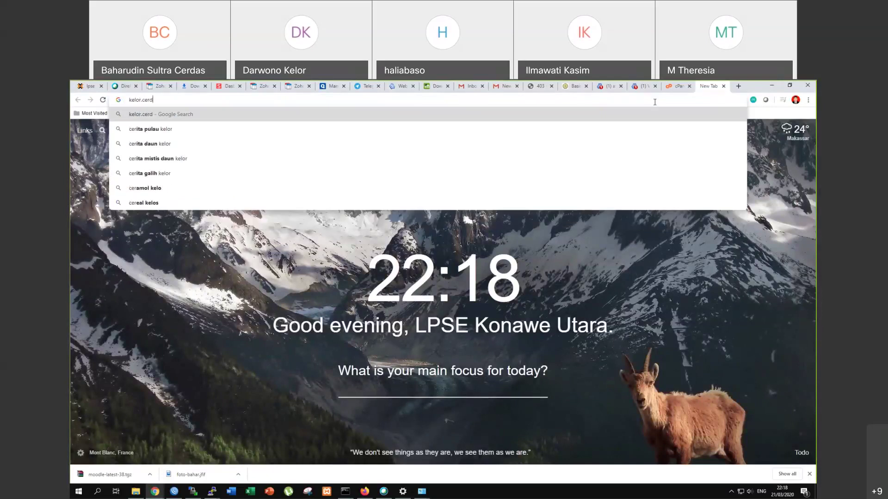
text(as.click)
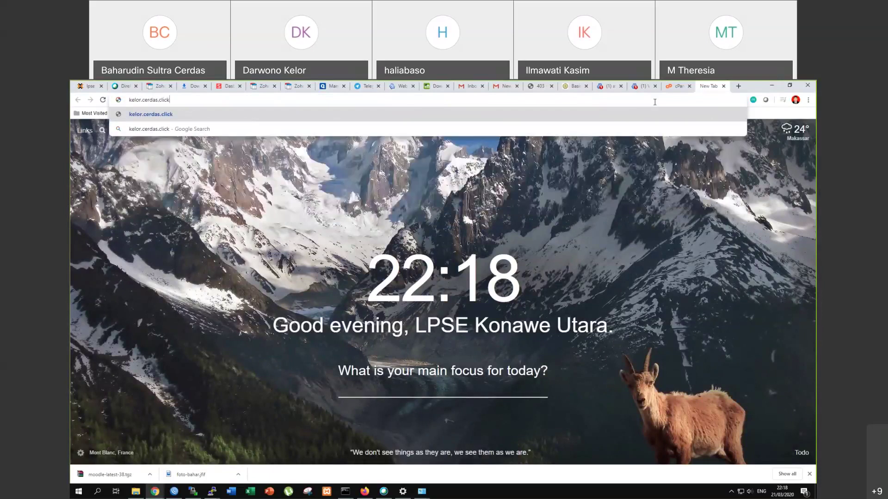
key(Return)
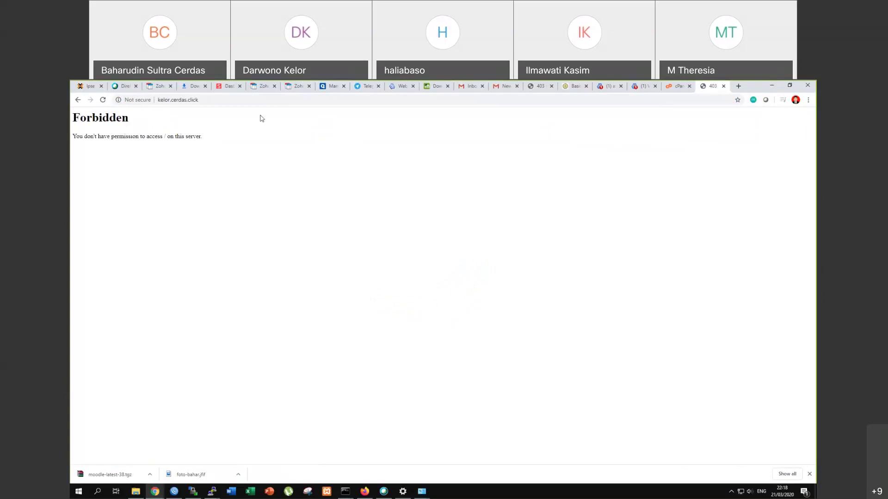
- Highlight the 403 Forbidden heading, the permission error sentence and the site address
click(224, 102)
click(231, 102)
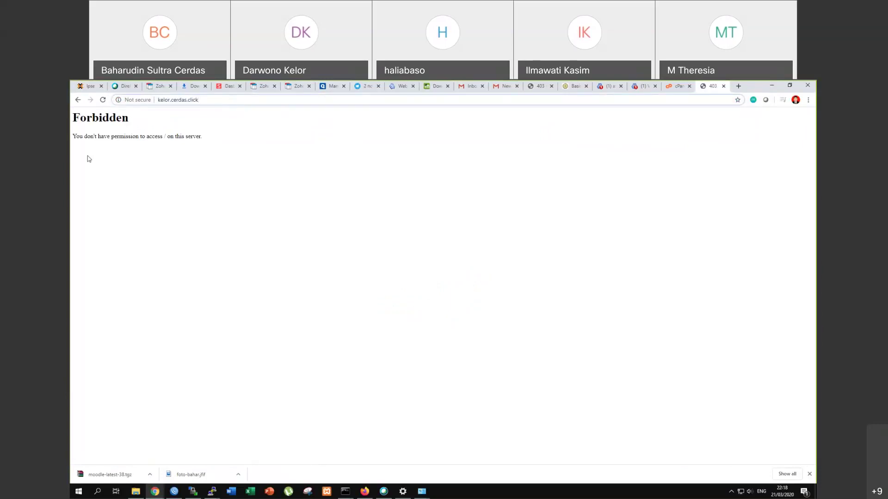
drag(77, 122, 128, 123)
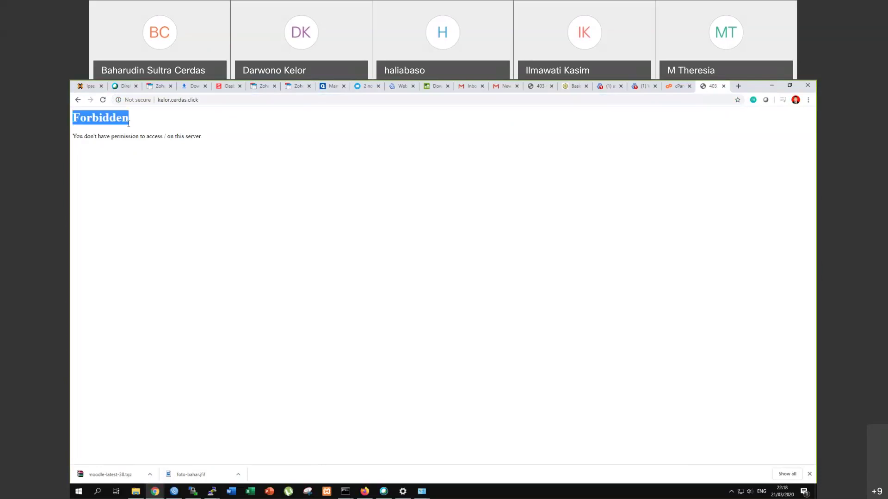
click(179, 137)
triple_click(154, 145)
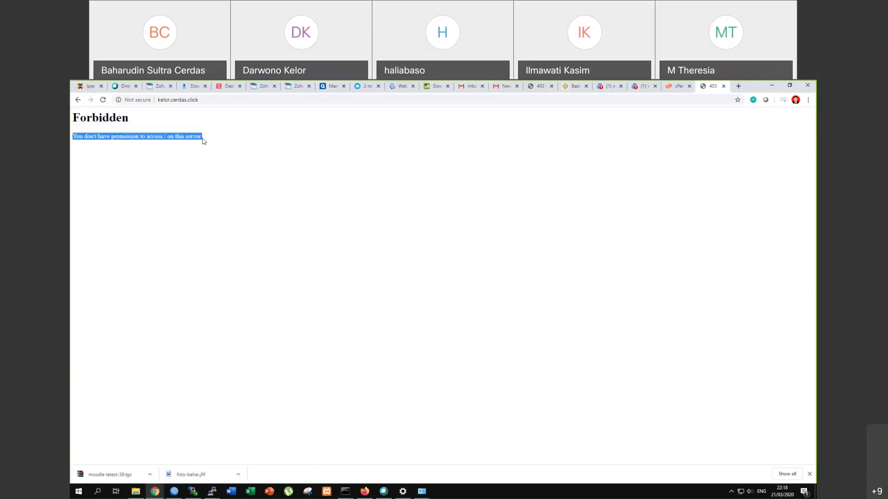
click(225, 137)
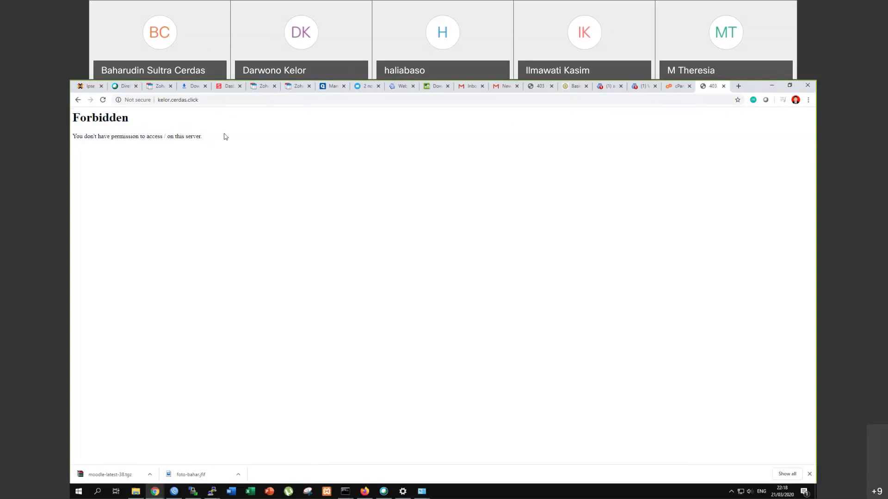
click(206, 100)
click(212, 101)
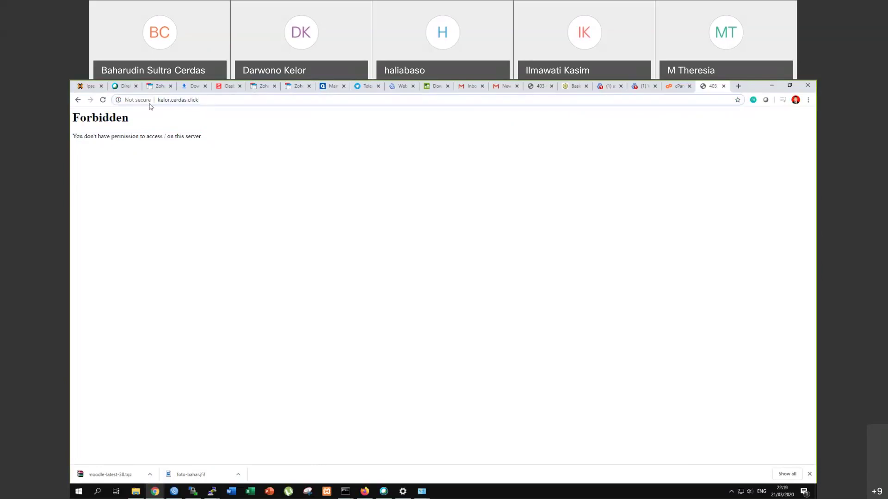
click(215, 100)
click(214, 101)
click(160, 101)
click(230, 101)
drag(230, 101, 149, 103)
click(412, 194)
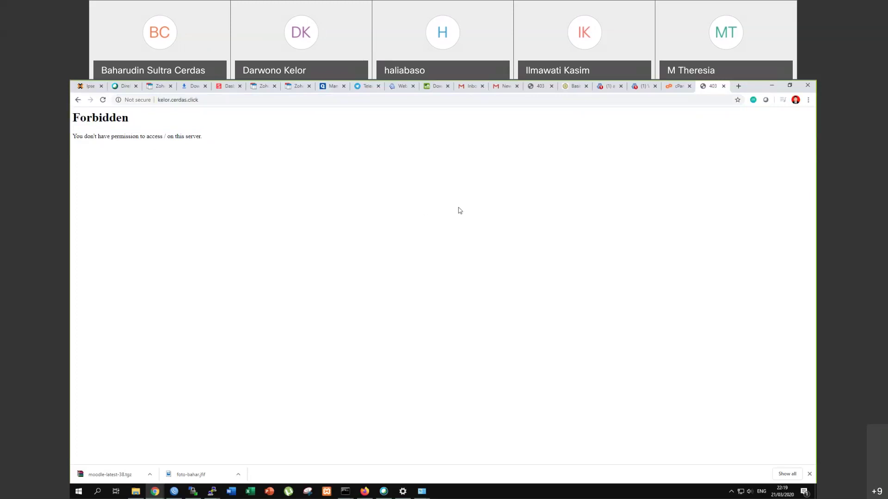
click(192, 490)
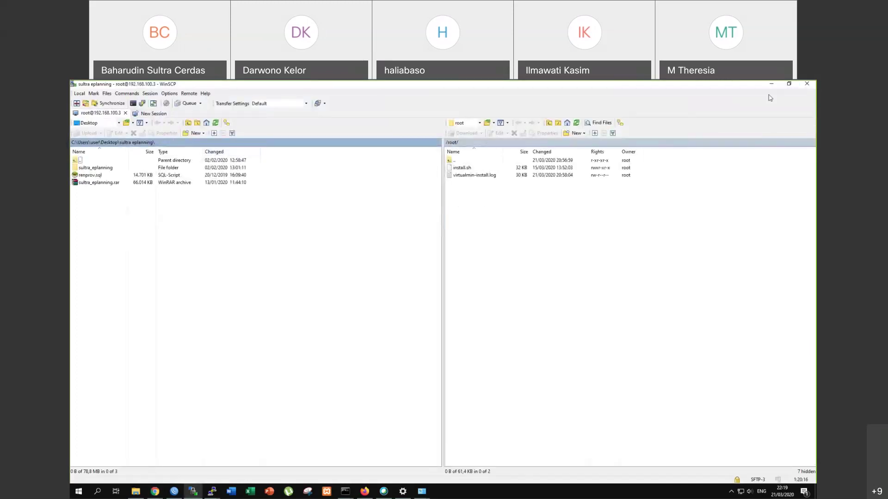
- Start a WinSCP session with host kelor.cerdas.click and the site's user name, then check Virtualmin's setup log
click(788, 84)
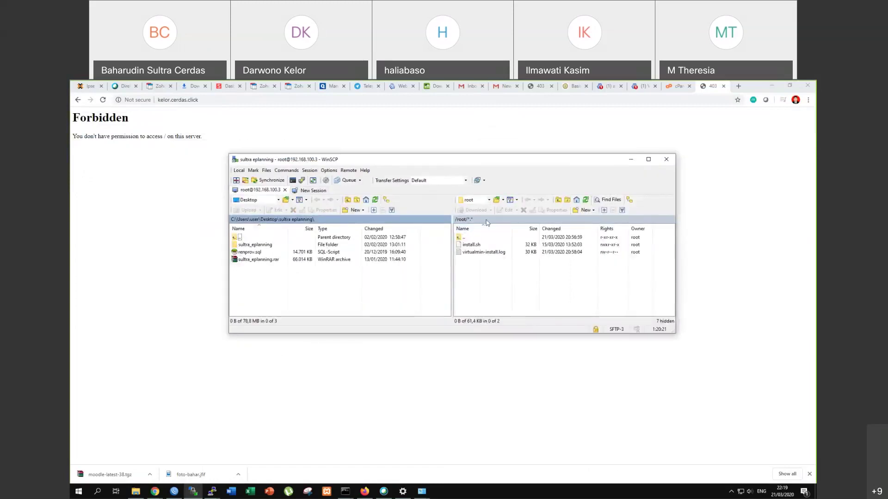
click(311, 191)
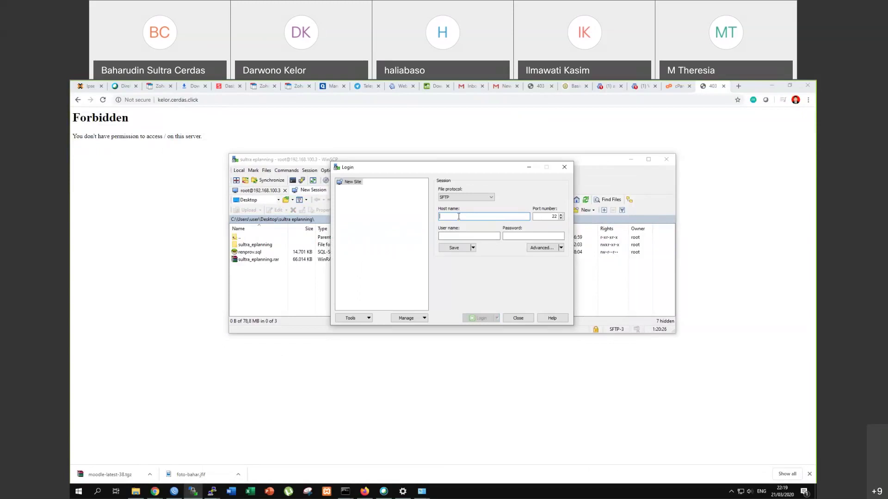
text(kelor.)
drag(375, 173, 367, 175)
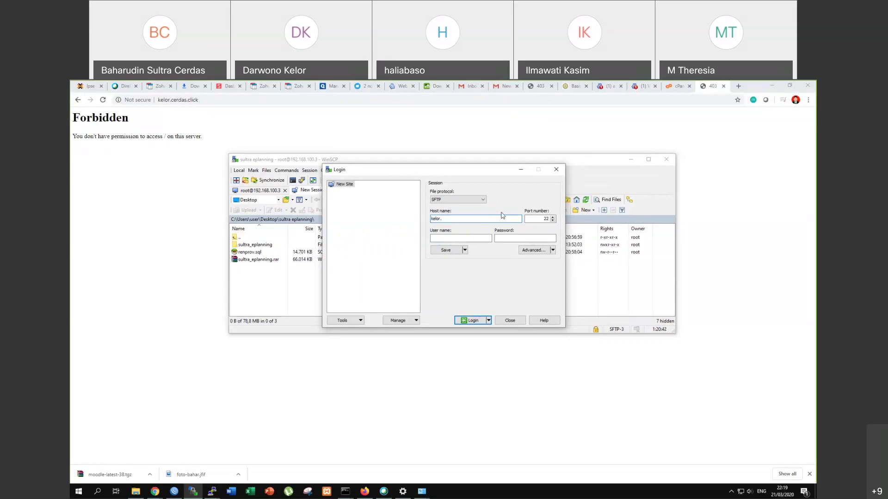
text(cerdas.click)
click(472, 239)
text(kelor)
click(607, 86)
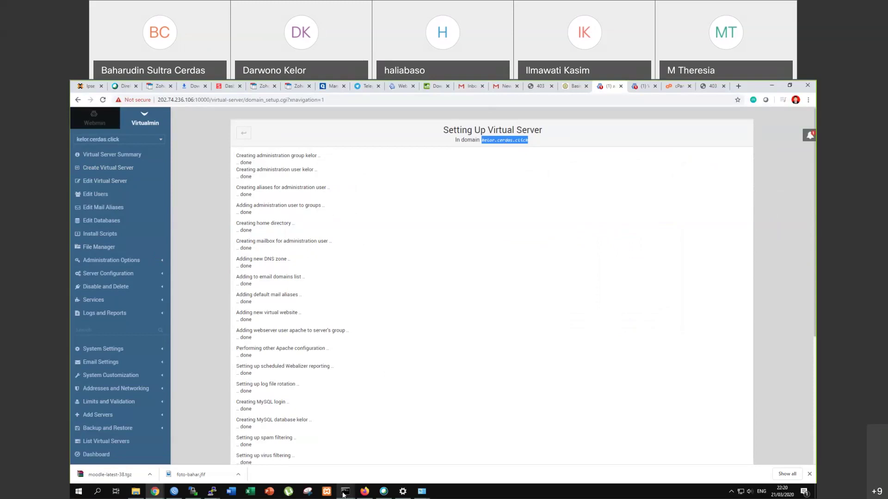
- Log in to kelor.cerdas.click over SFTP with the pasted password, trusting the server's host key
click(193, 491)
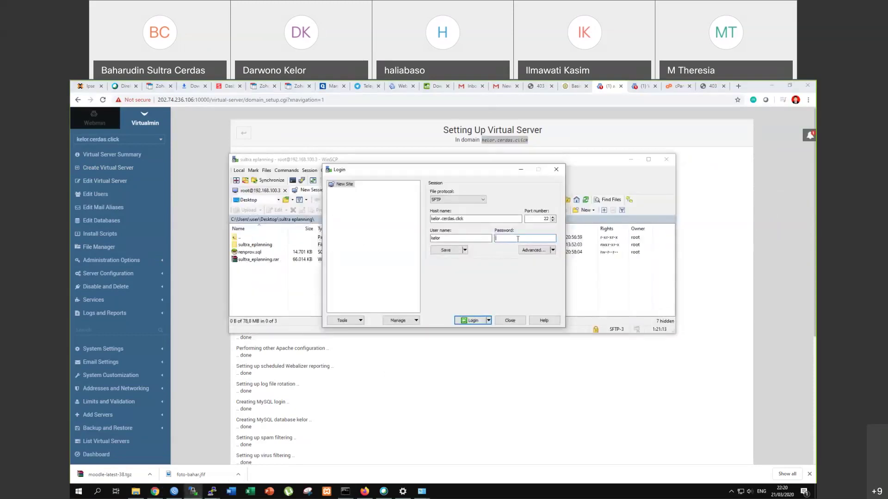
text(12)
key(BackSpace)
key(BackSpace)
key(BackSpace)
key(ctrl+v)
click(473, 321)
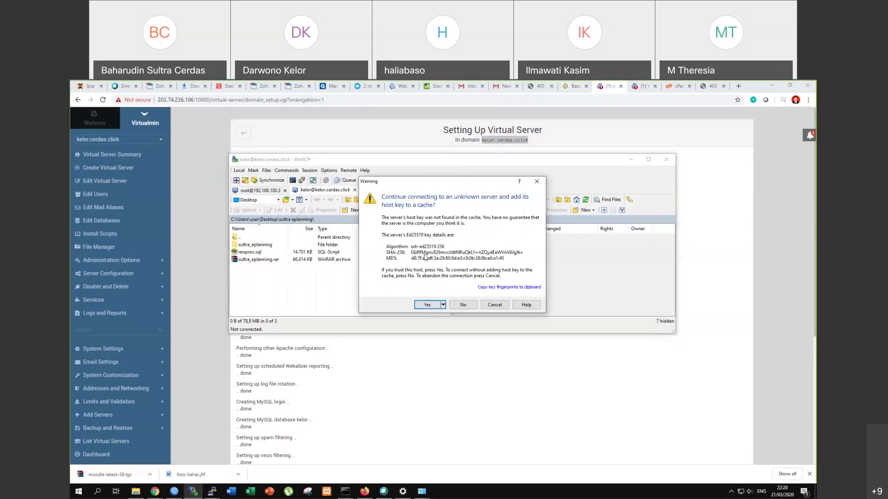
click(427, 305)
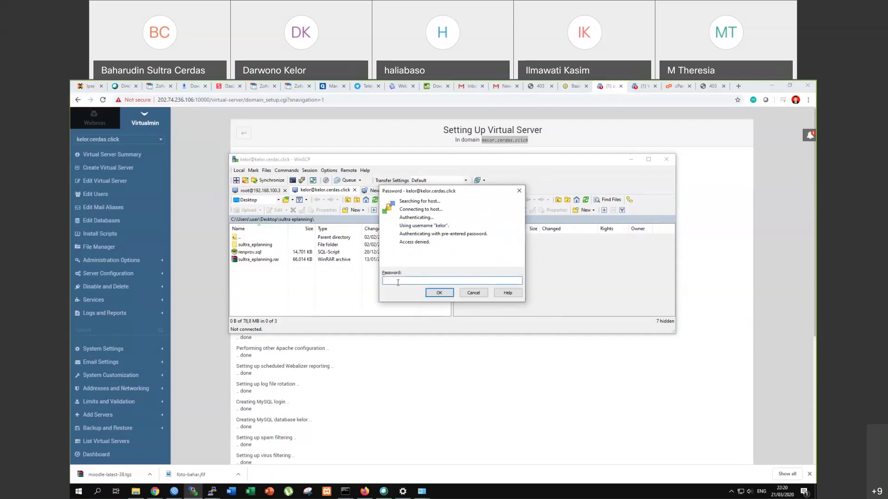
text(********)
key(Return)
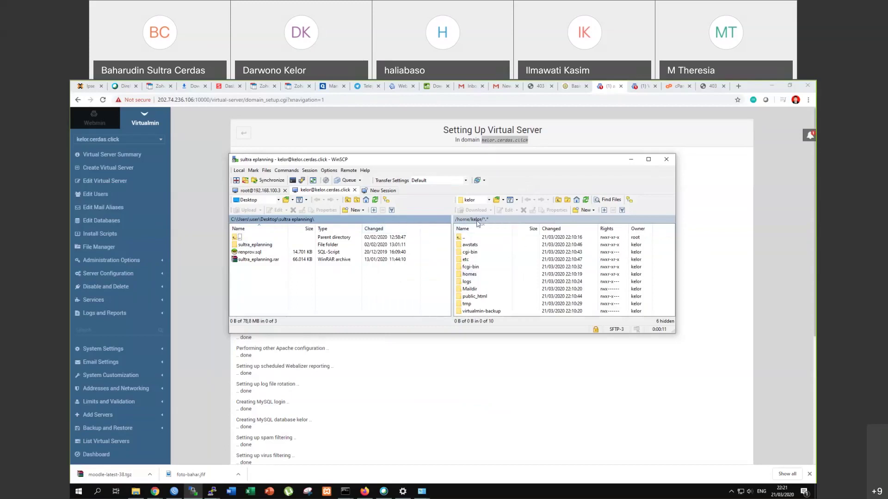
- Maximize WinSCP and open the remote /home/kelor/public_html folder
click(649, 159)
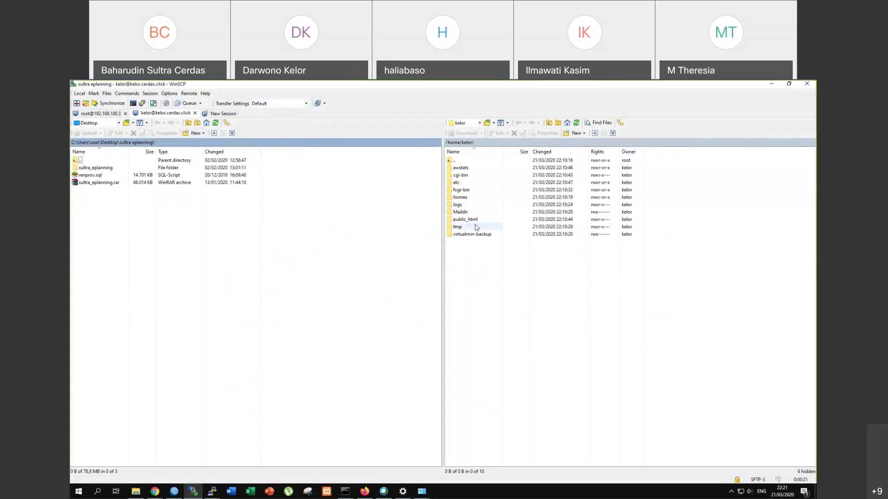
click(462, 220)
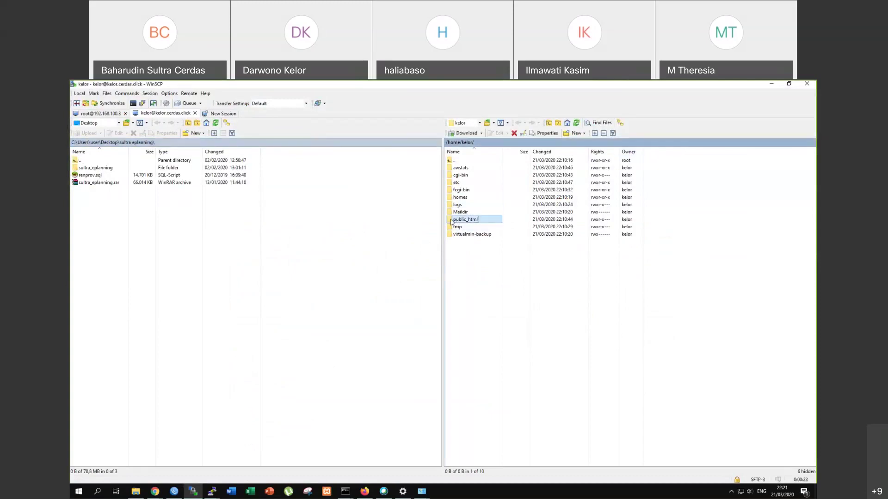
double_click(452, 220)
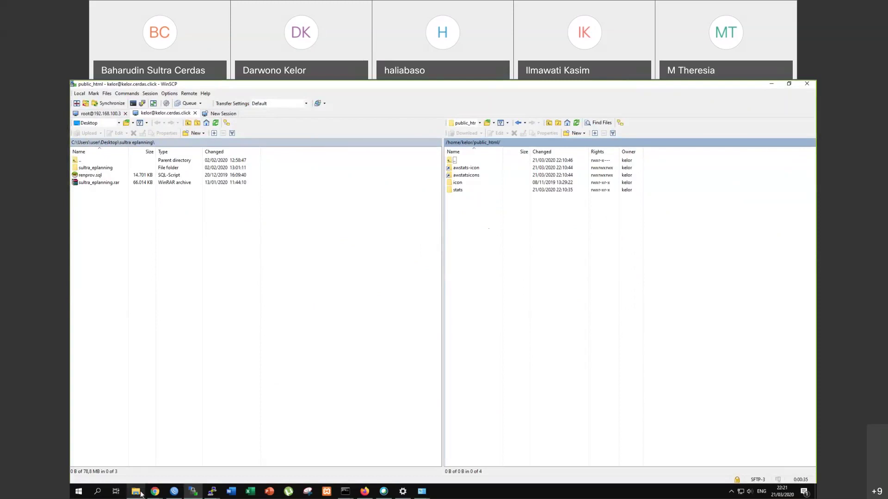
- Launch Microsoft Word from Windows search, then bring the WinSCP public_html listing back to front
click(96, 492)
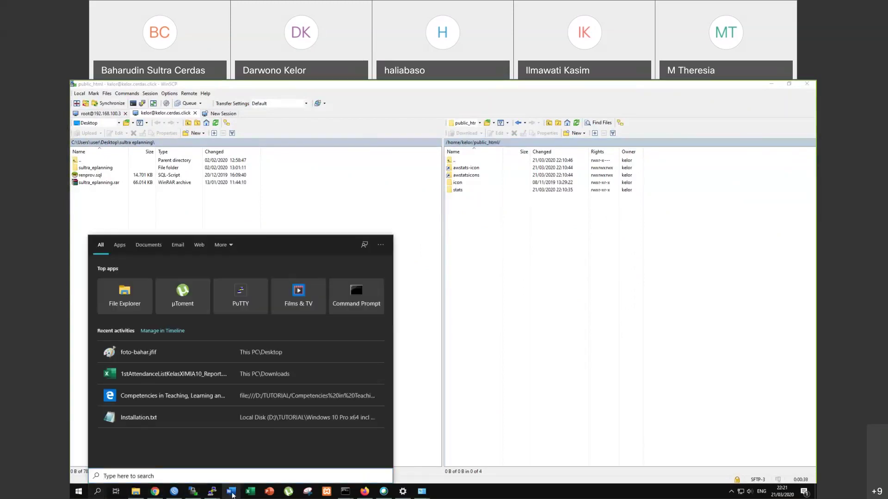
click(485, 279)
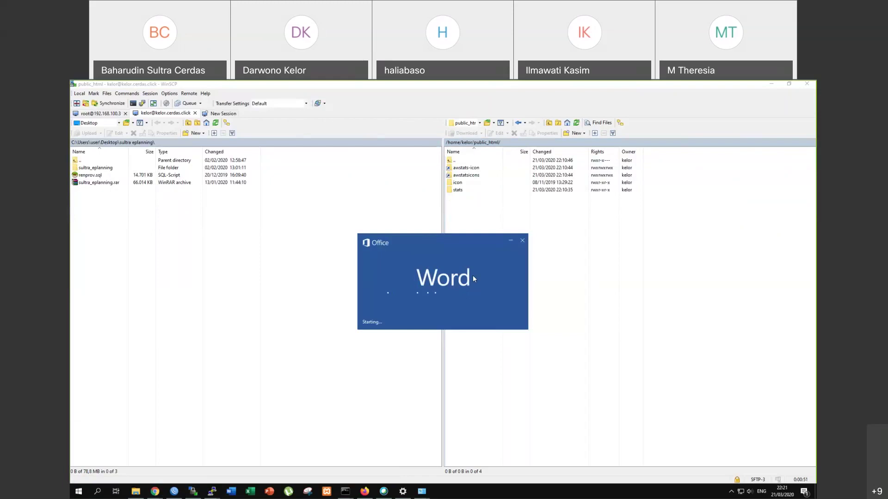
click(560, 206)
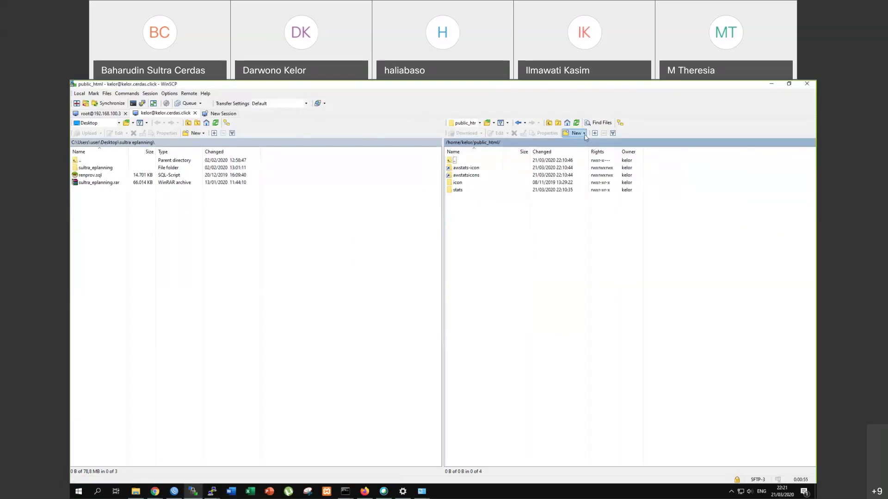
- Create a new empty index.php in remote public_html, then resize its editor window and move it right
click(585, 135)
click(580, 143)
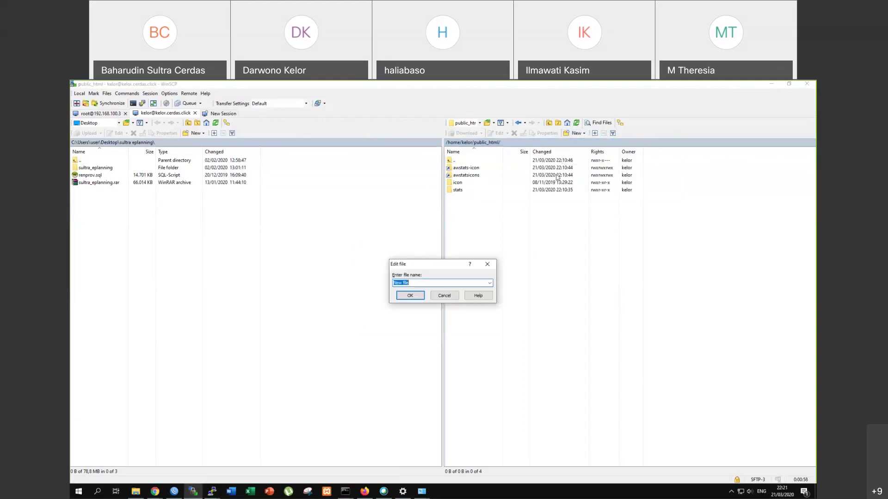
text(index.html)
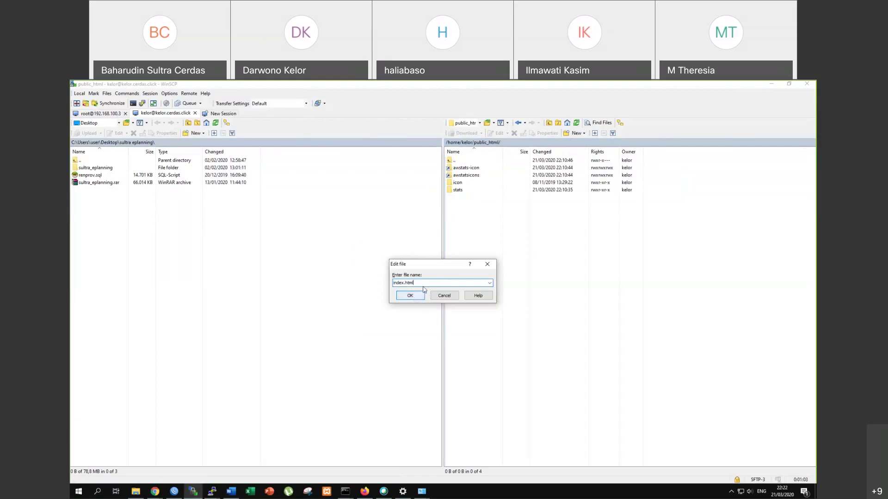
key(BackSpace)
key(BackSpace)
key(BackSpace)
key(BackSpace)
click(410, 295)
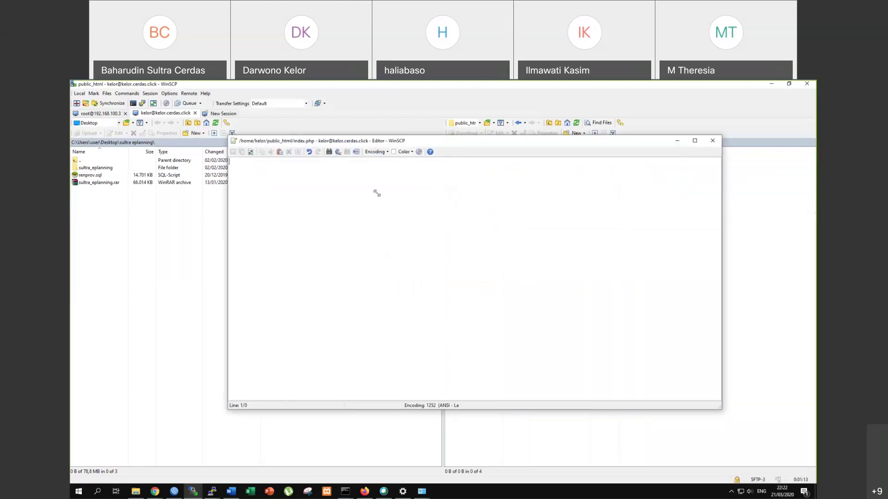
drag(337, 200, 295, 186)
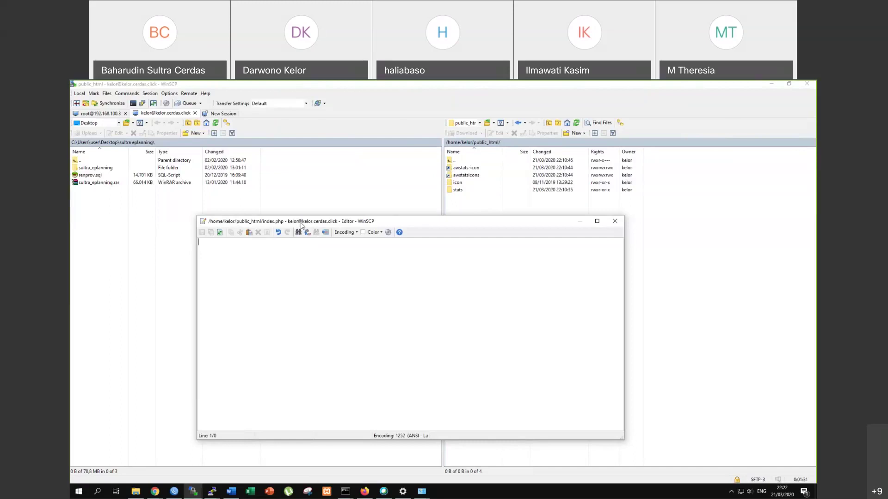
drag(434, 220, 565, 218)
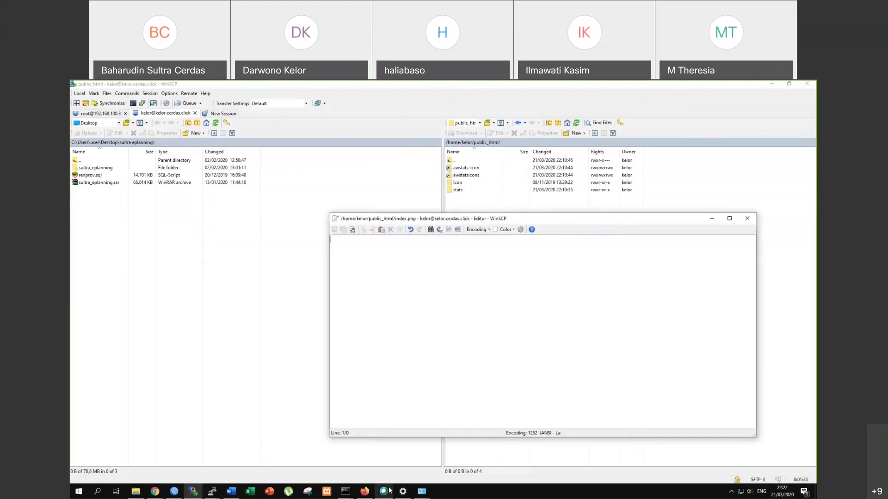
- Start a new blank Word document, discarding the recovered files
click(231, 491)
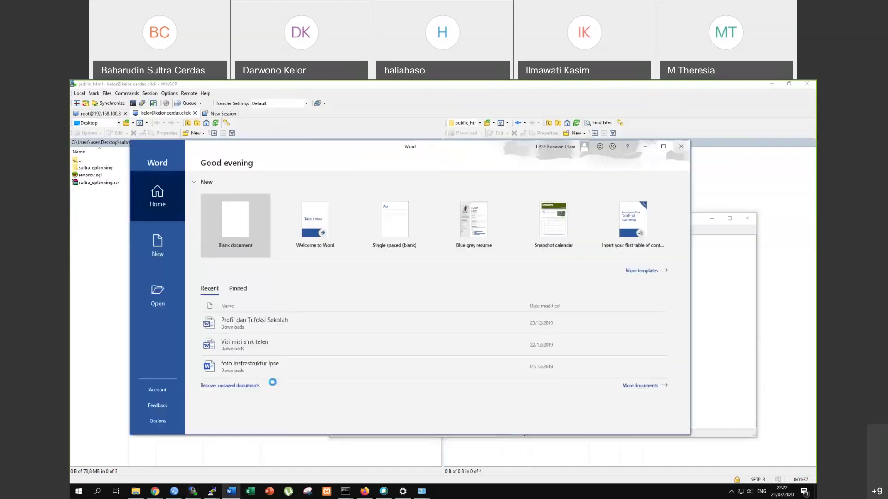
click(236, 238)
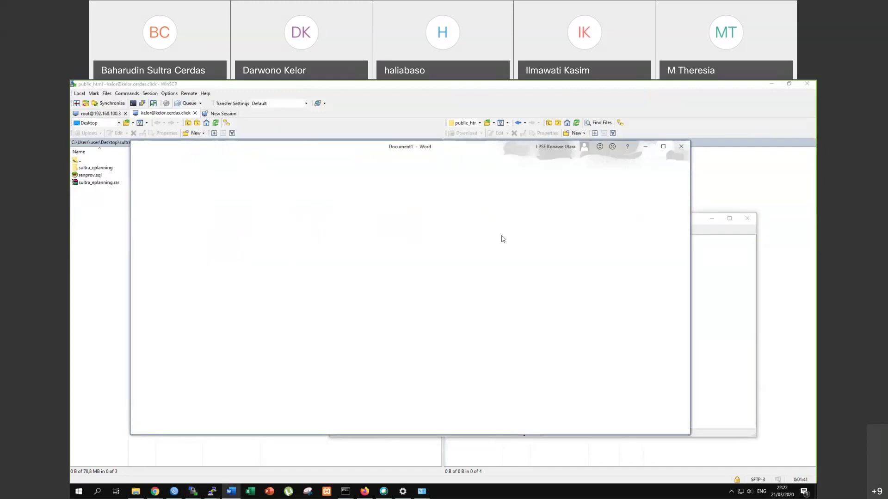
click(224, 417)
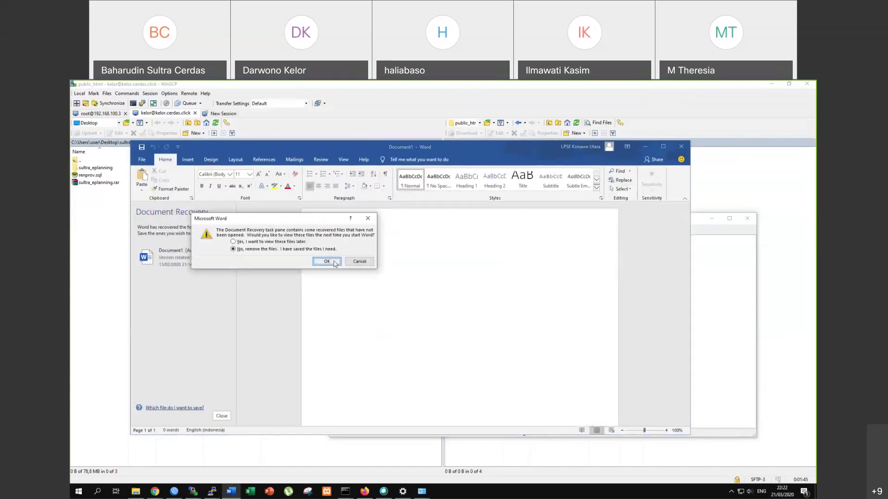
click(326, 262)
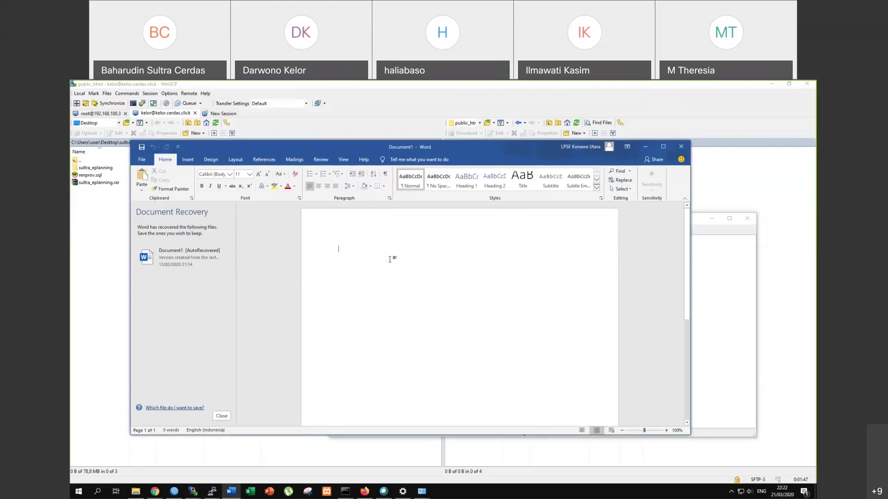
text(h)
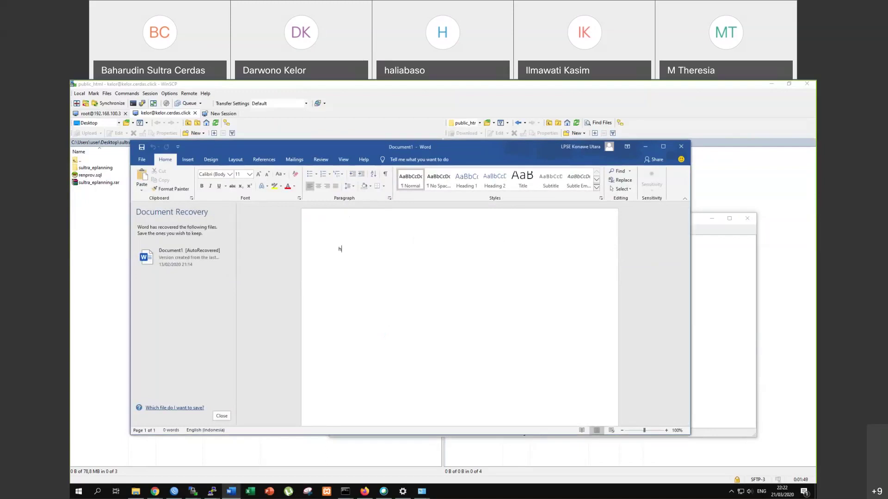
text(tt)
text(p://k)
text(elor.)
text(ce)
text(rdsa)
text(.)
text(clc)
text(i)
key(BackSpace)
key(BackSpace)
text(ick)
key(ctrl+shift+Left)
key(ctrl+shift+Left)
key(ctrl+shift+Left)
key(ctrl+shift+Left)
key(ctrl+a)
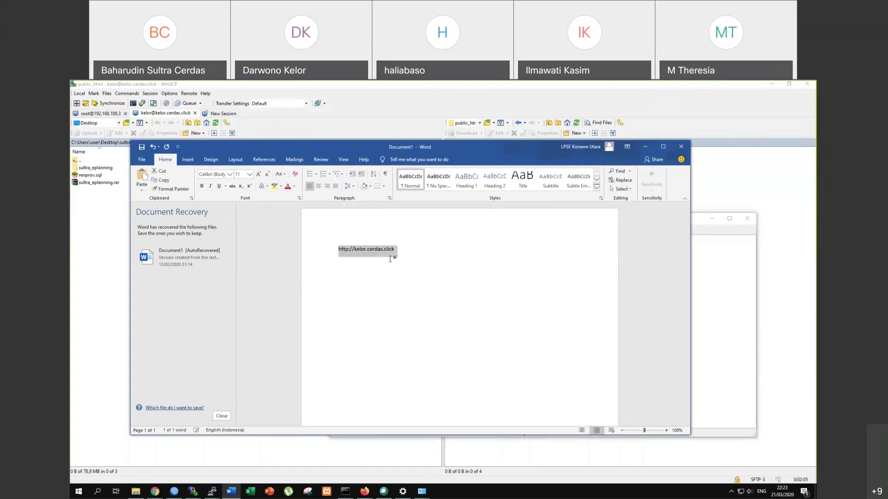
key(ctrl+shift+period)
key(ctrl+shift+period)
key(ctrl+shift+period)
key(ctrl+shift+period)
key(ctrl+shift+period)
key(ctrl+shift+period)
key(ctrl+bracketright)
key(ctrl+bracketright)
key(ctrl+bracketright)
key(ctrl+bracketright)
key(ctrl+bracketright)
key(ctrl+bracketright)
key(ctrl+bracketright)
key(ctrl+bracketright)
key(ctrl+bracketright)
key(ctrl+bracketright)
key(ctrl+bracketright)
key(ctrl+bracketright)
key(ctrl+bracketright)
key(ctrl+bracketright)
key(ctrl+bracketright)
key(ctrl+bracketright)
key(ctrl+bracketright)
key(ctrl+bracketright)
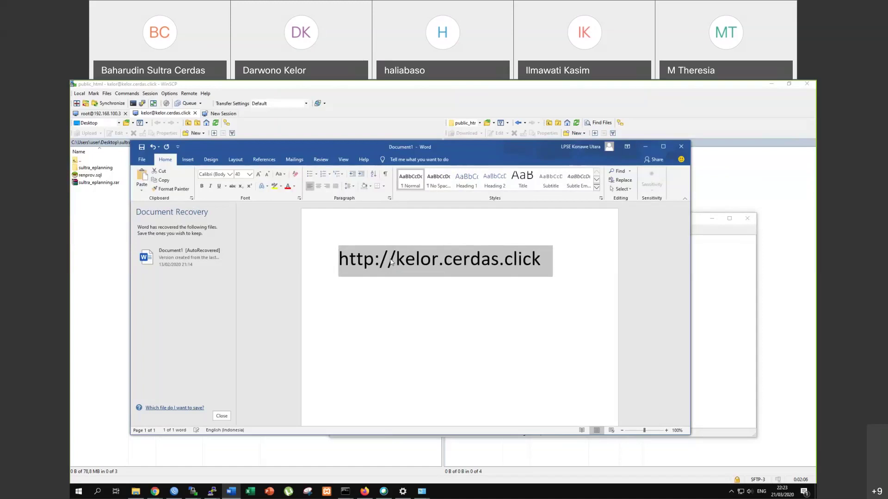
key(End)
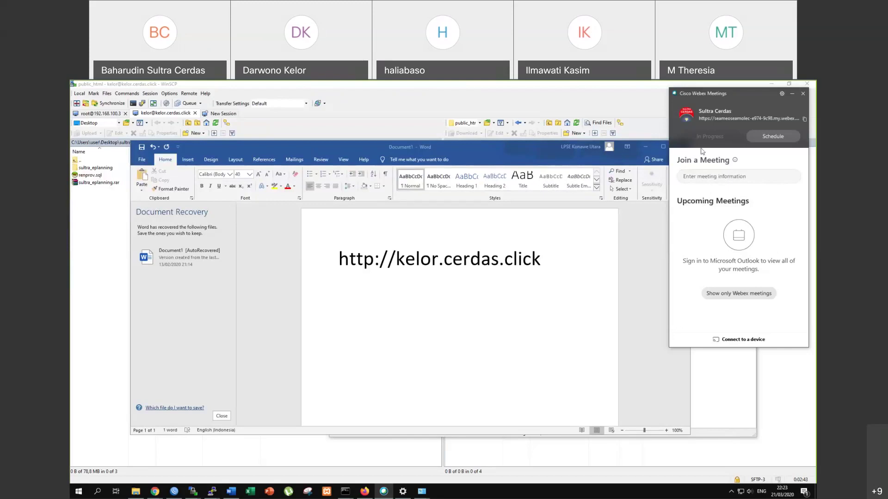
drag(726, 94, 701, 150)
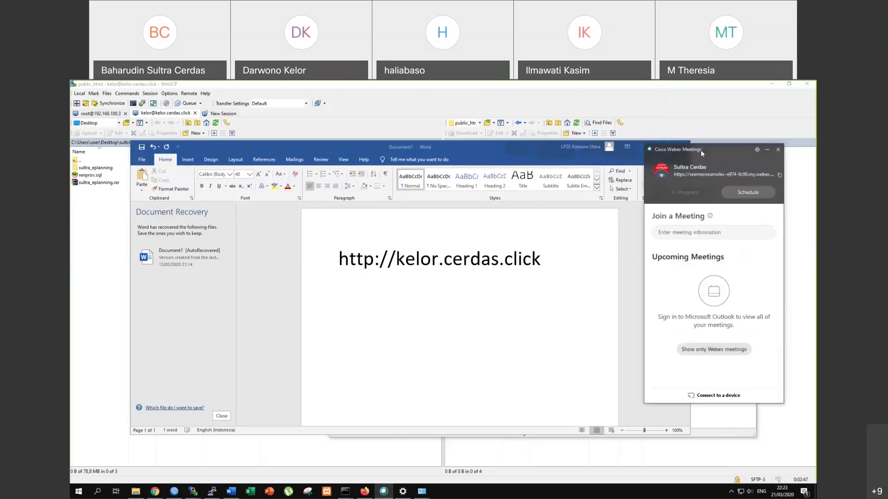
click(542, 260)
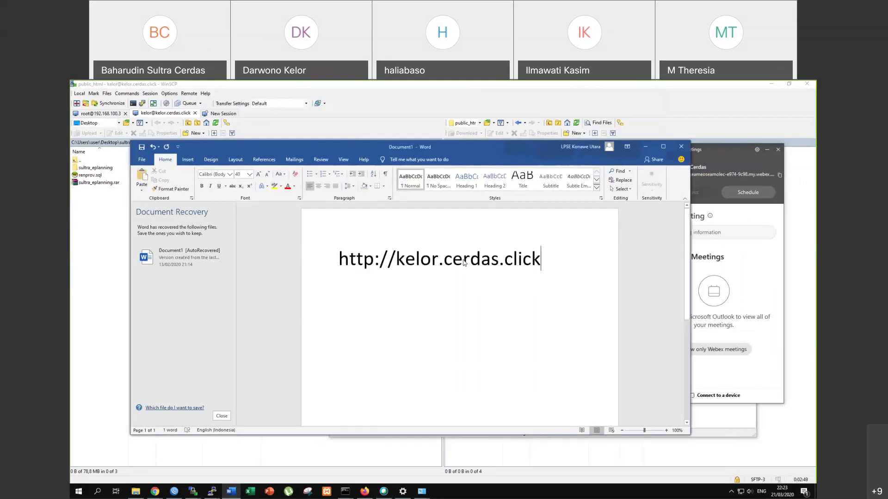
drag(464, 262, 346, 257)
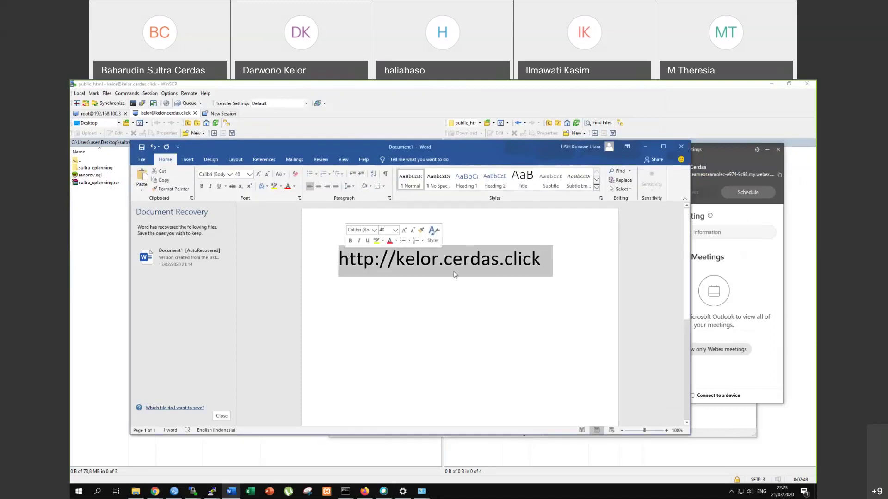
click(546, 266)
drag(545, 266, 352, 257)
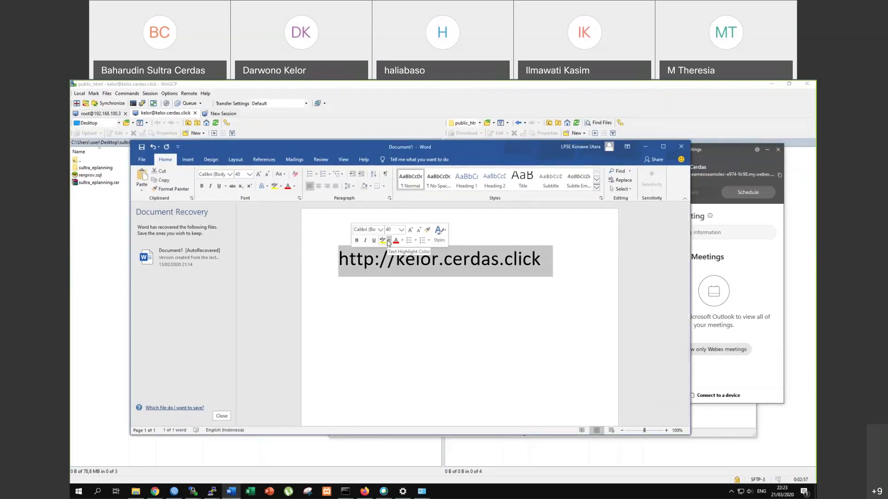
click(645, 146)
- Write the PHP skeleton <?php echo (); ?> in the index.php editor
click(498, 267)
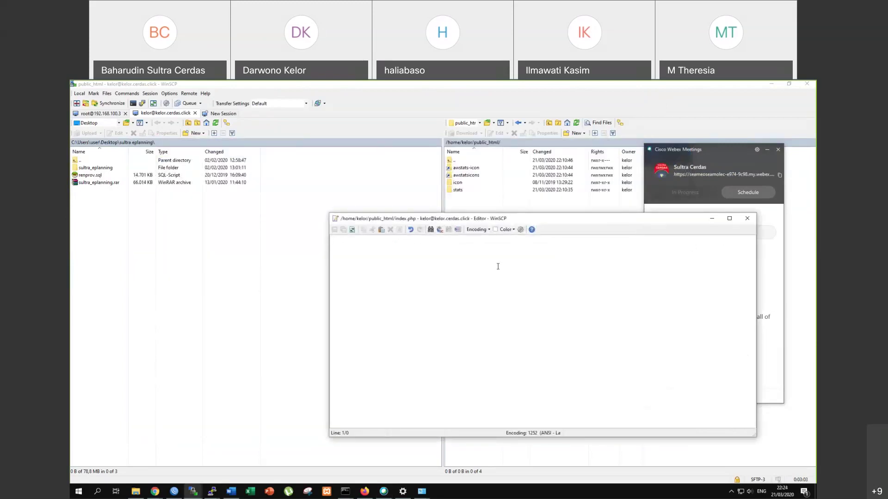
text(<?php)
key(Return)
key(Return)
key(Return)
click(331, 246)
key(Return)
text(echo ())
click(349, 253)
- Fill the echo with "Selamat Datang di Website CSOC Kelor" and save index.php to the server
text("")
text(Selamat)
text( datan)
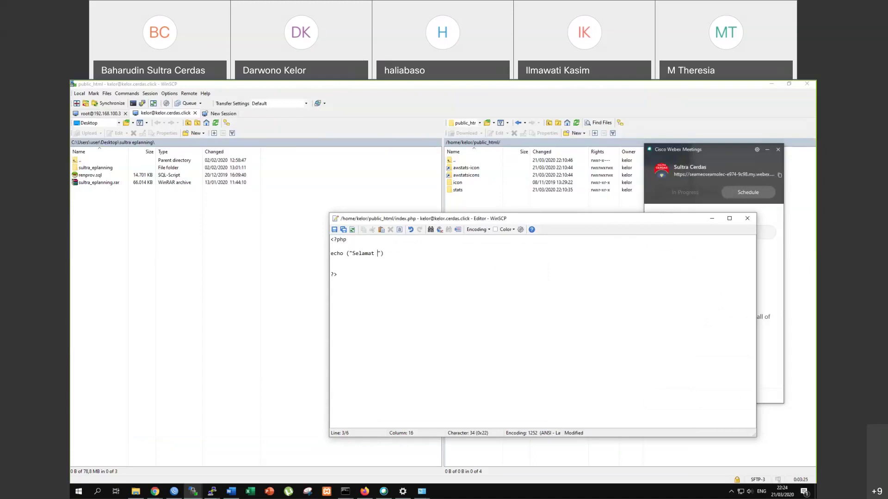
key(BackSpace)
key(BackSpace)
key(BackSpace)
key(BackSpace)
text(ata)
key(BackSpace)
key(BackSpace)
key(BackSpace)
key(BackSpace)
text(Datang di Website CSOC Kelor)
key(End)
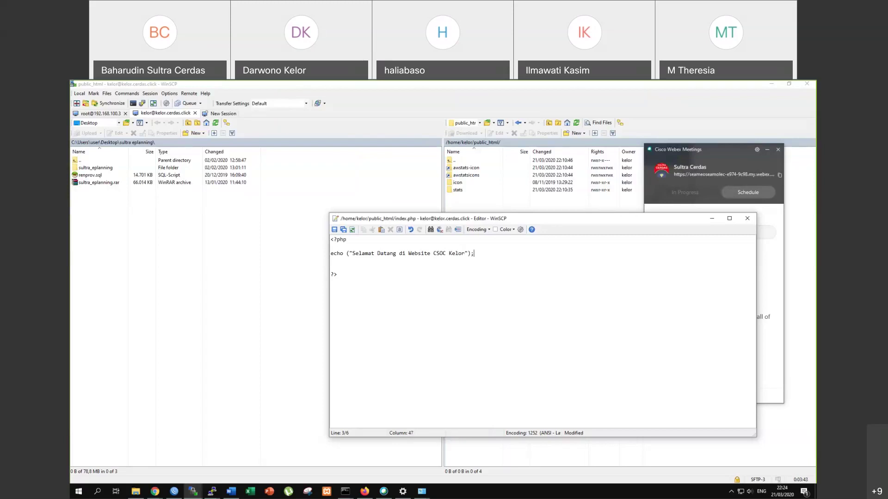
click(386, 254)
click(396, 254)
click(334, 230)
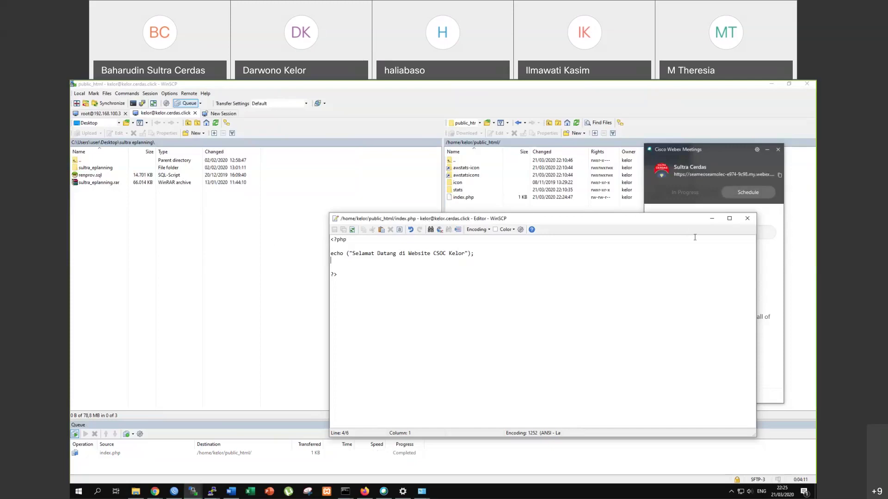
- Reload the Forbidden kelor.cerdas.click tab in Chrome and highlight the new greeting
click(157, 493)
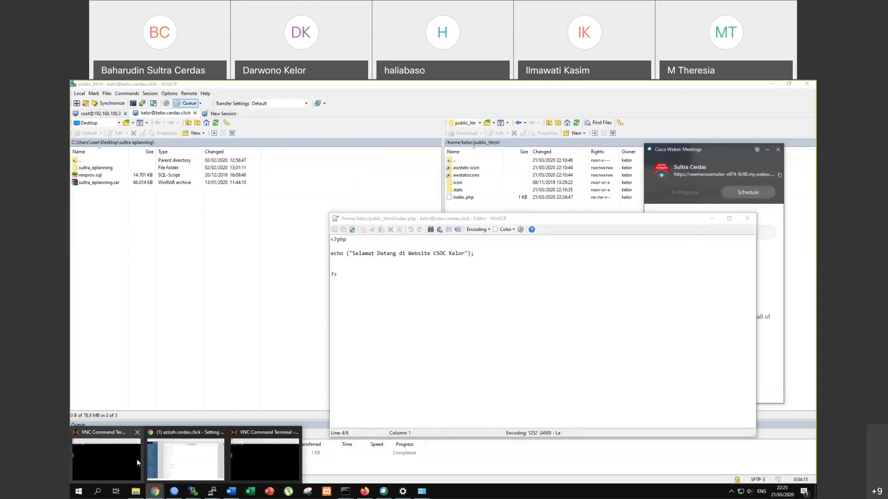
click(172, 461)
click(709, 87)
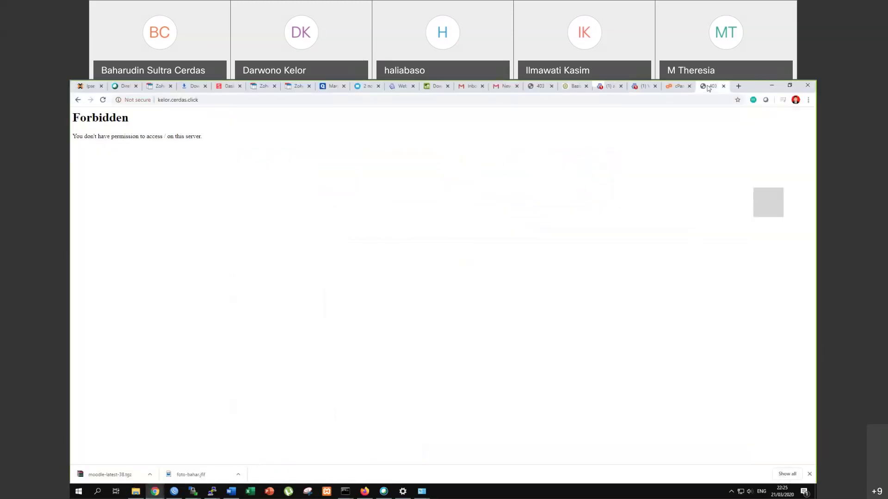
click(103, 100)
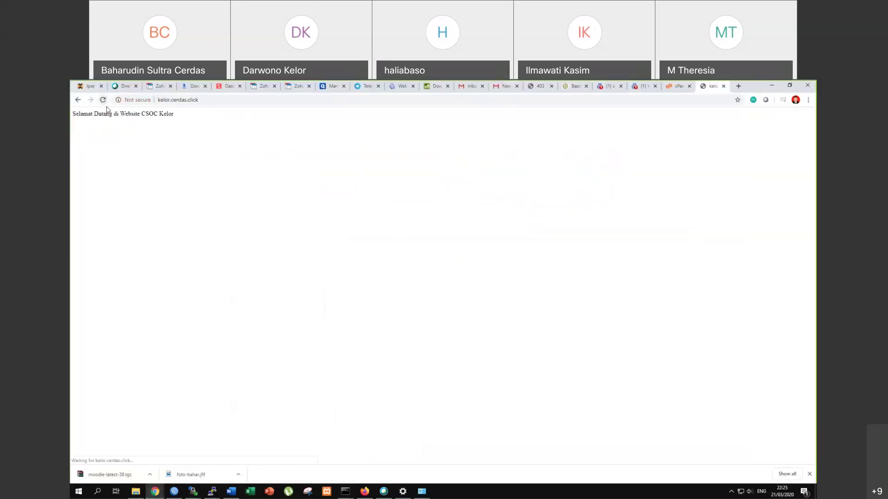
drag(73, 114, 175, 120)
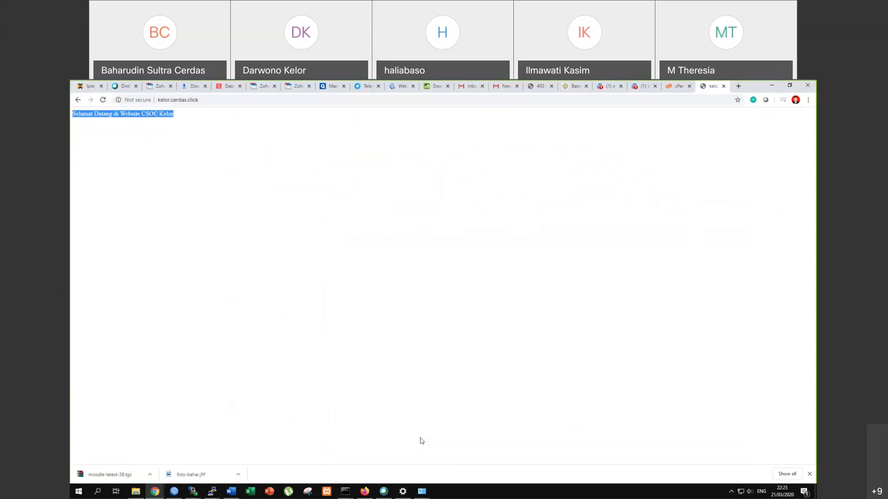
- Compare the page greeting against the echo line in the index.php editor
click(193, 491)
click(234, 450)
drag(503, 255, 340, 249)
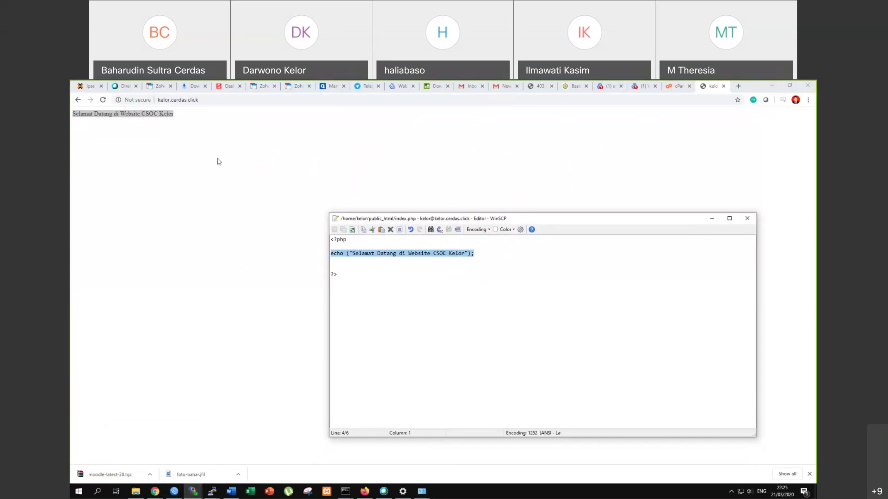
click(189, 122)
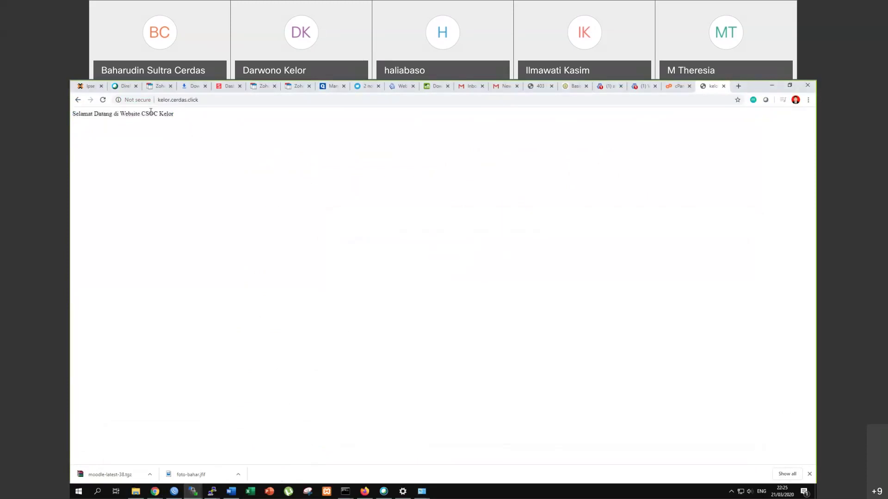
drag(72, 114, 174, 115)
click(240, 126)
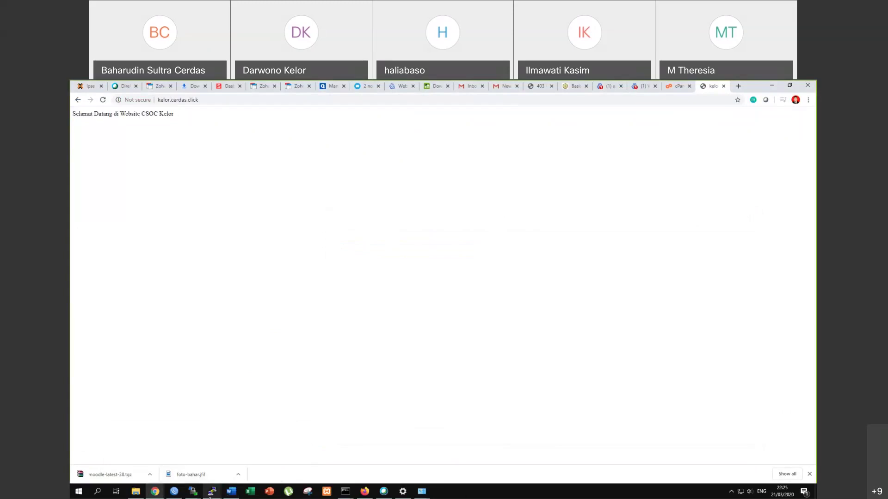
mouse_move(192, 491)
click(236, 467)
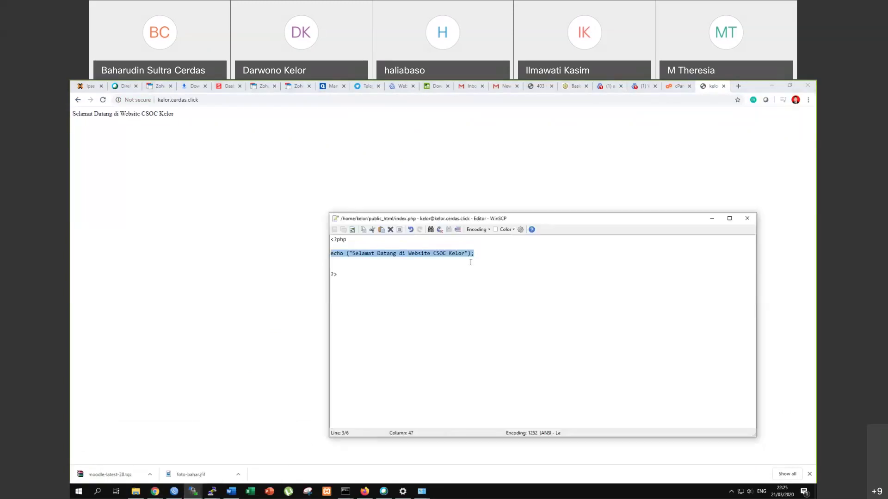
- Move the index.php editor up and left, then re-check the configuration on Virtualmin's Virtual Servers tab
click(496, 260)
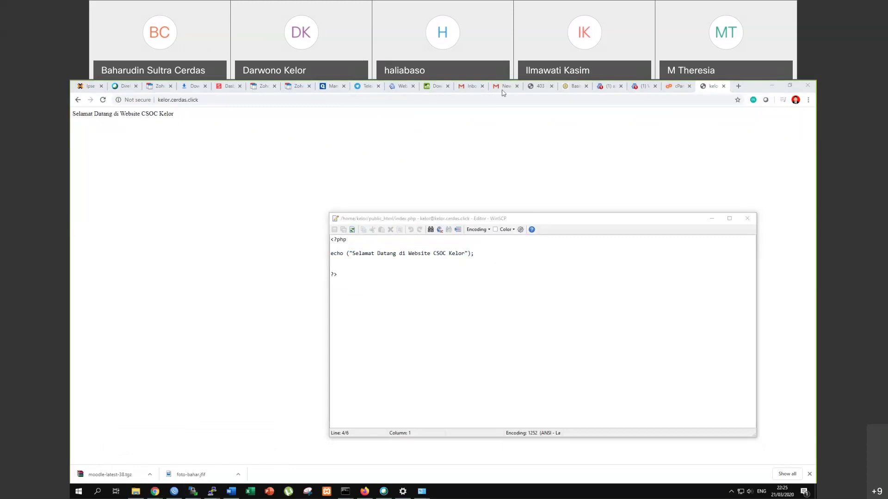
click(553, 251)
click(544, 254)
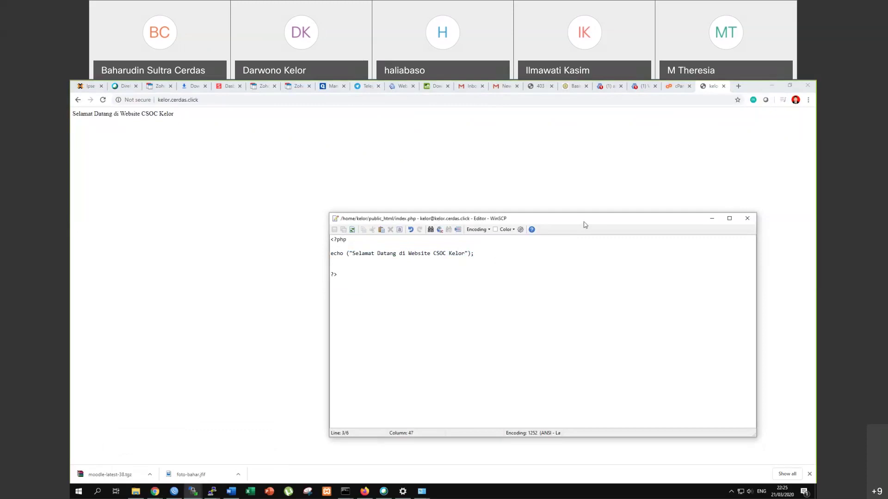
drag(462, 218, 338, 160)
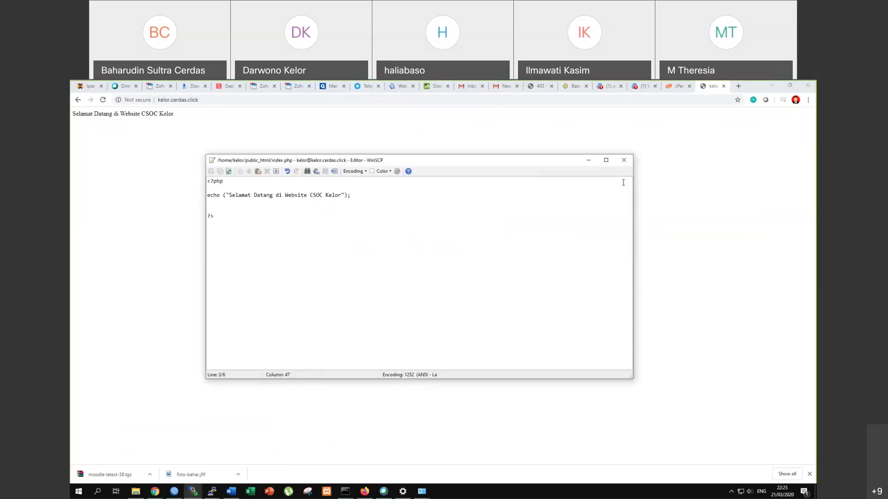
click(643, 86)
click(284, 166)
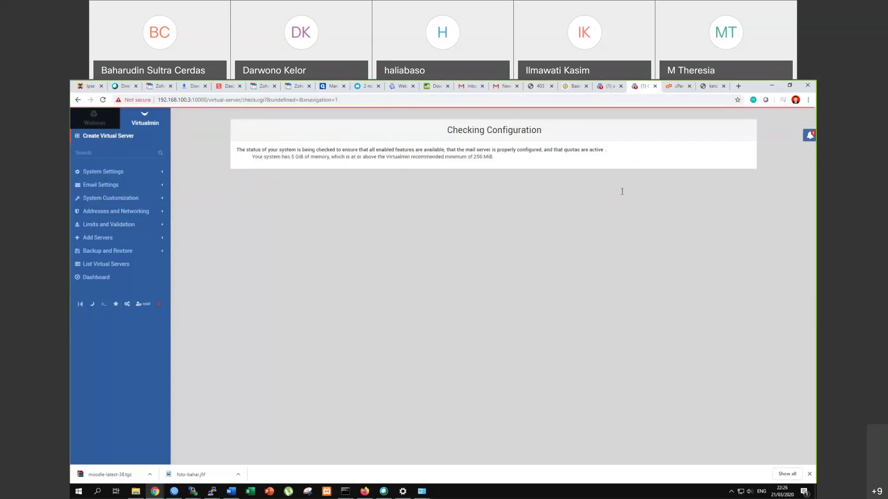
- View the Setting Up Virtual Server log tab, then switch to cPanel's Zone Editor tab
key(ctrl+shift+Tab)
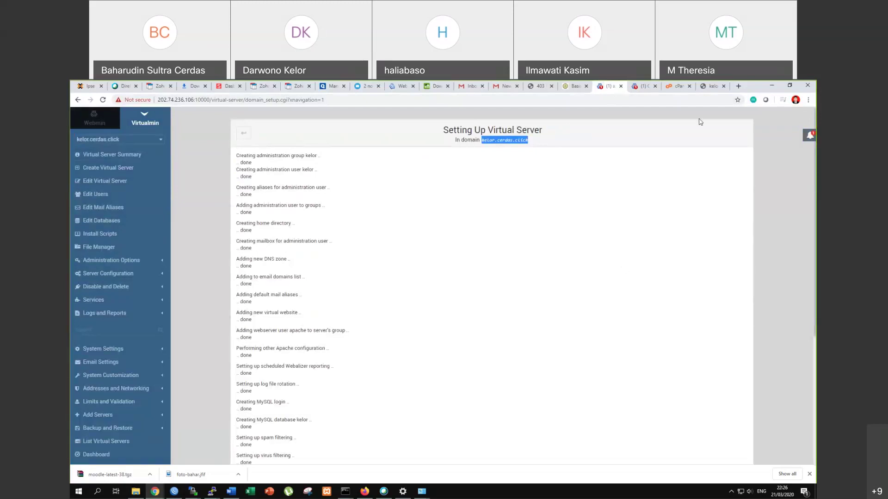
click(677, 86)
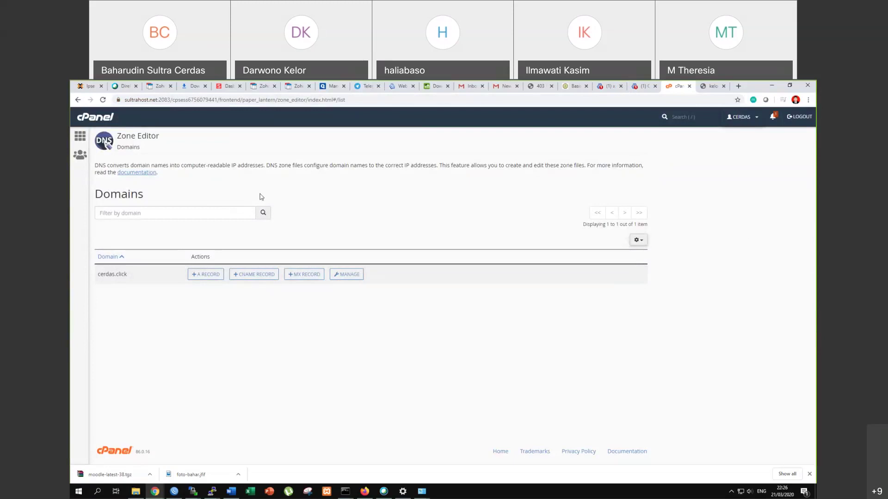
- Return to the kelor.cerdas.click tab and highlight its "Selamat Datang di Website CSOC Kelor" heading
click(708, 88)
drag(76, 114, 189, 118)
click(188, 118)
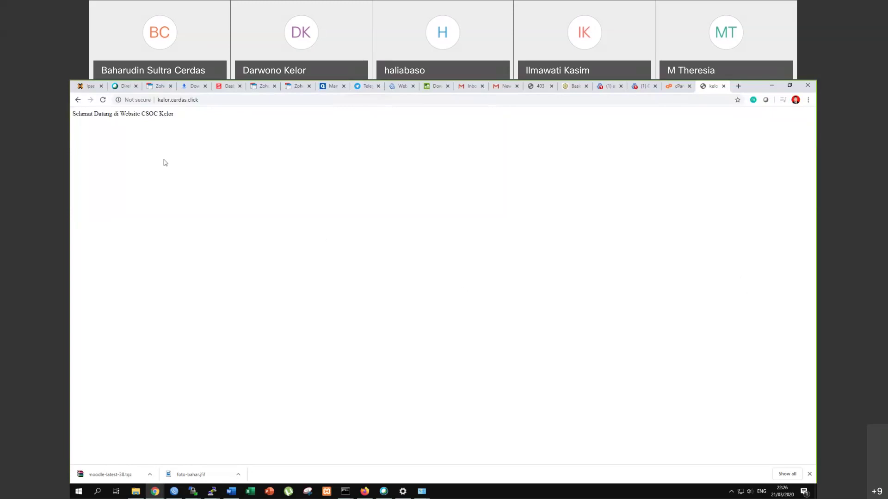
click(236, 100)
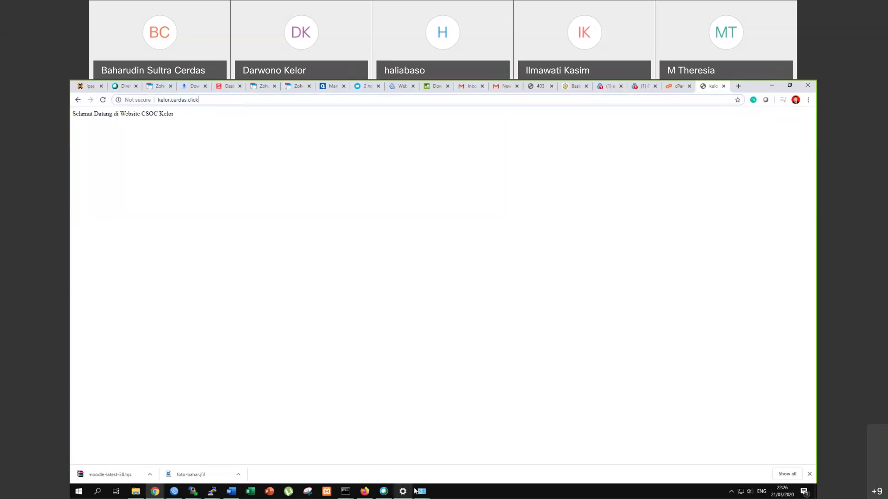
click(434, 337)
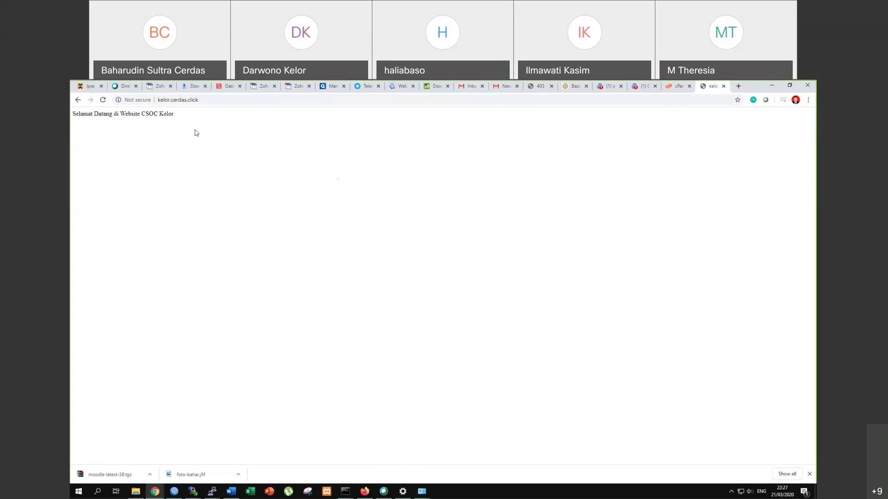
drag(190, 117, 71, 116)
click(176, 121)
drag(176, 121, 74, 122)
click(209, 126)
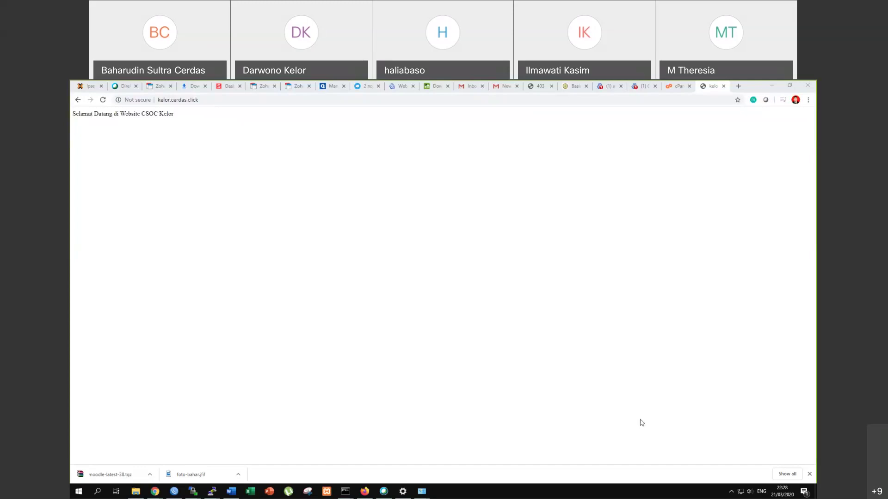
click(369, 164)
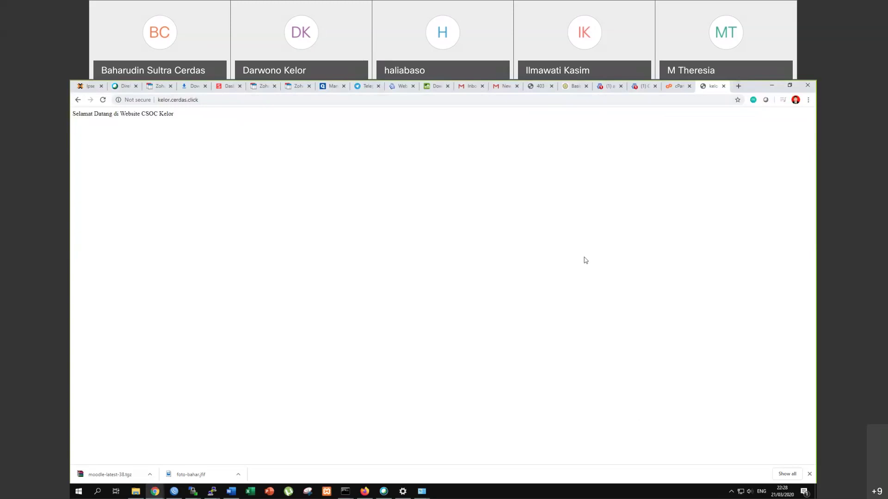
key(XF86AudioRaiseVolume)
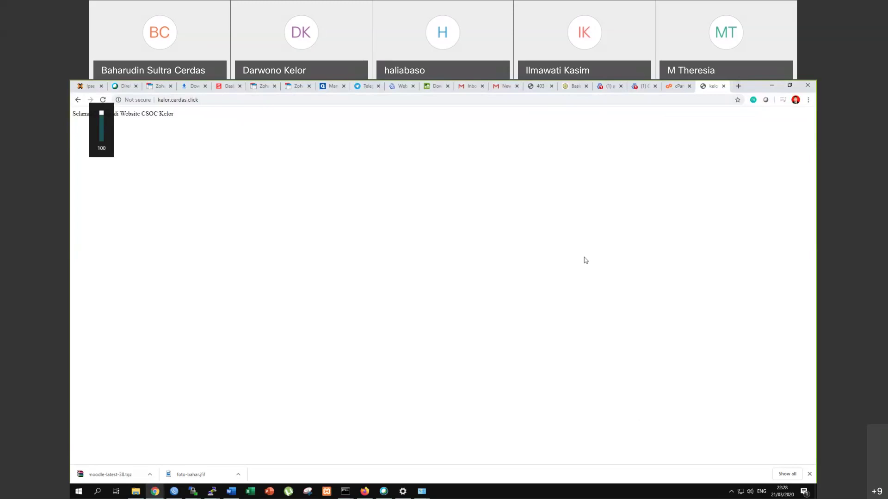
key(XF86AudioLowerVolume)
key(XF86AudioLowerVolume)
key(XF86AudioLowerVolume)
key(XF86AudioLowerVolume)
key(XF86AudioLowerVolume)
key(XF86AudioLowerVolume)
key(XF86AudioLowerVolume)
key(XF86AudioLowerVolume)
key(XF86AudioLowerVolume)
key(XF86AudioLowerVolume)
key(XF86AudioLowerVolume)
key(XF86AudioLowerVolume)
key(XF86AudioLowerVolume)
key(XF86AudioLowerVolume)
key(XF86AudioLowerVolume)
key(XF86AudioLowerVolume)
key(XF86AudioLowerVolume)
key(XF86AudioLowerVolume)
key(XF86AudioLowerVolume)
key(XF86AudioLowerVolume)
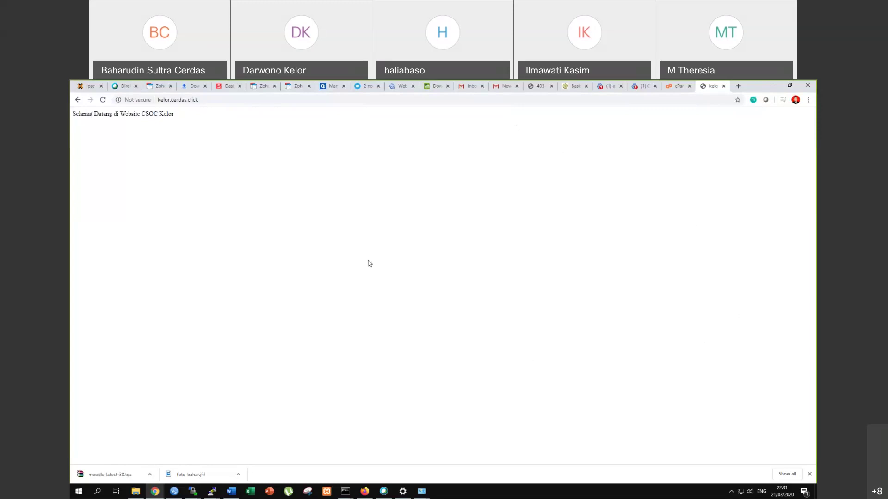
click(238, 100)
click(241, 100)
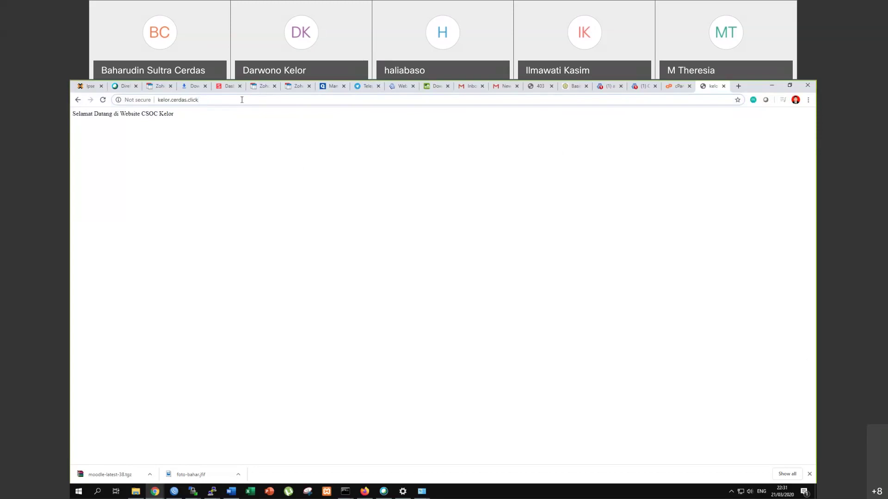
click(158, 100)
click(158, 100)
click(738, 86)
- Load sekolahku.web.id in a new tab, then go back to the Virtualmin configuration check tab
click(680, 86)
click(712, 86)
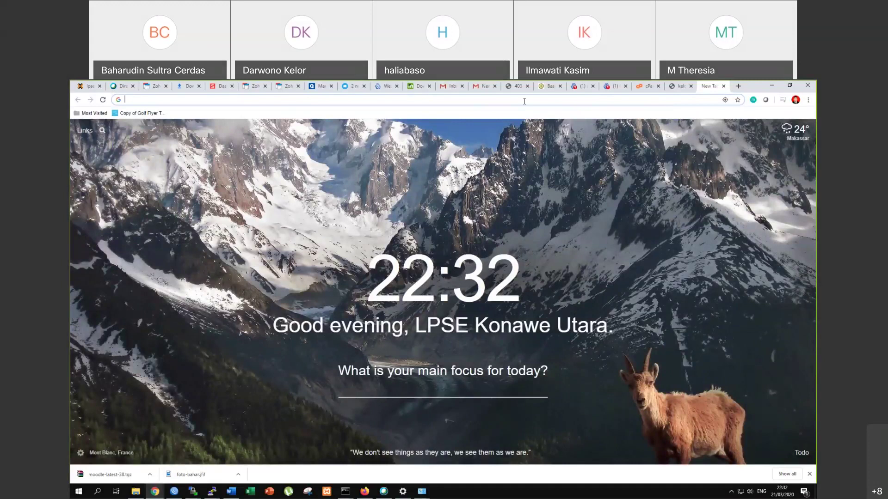
text(d)
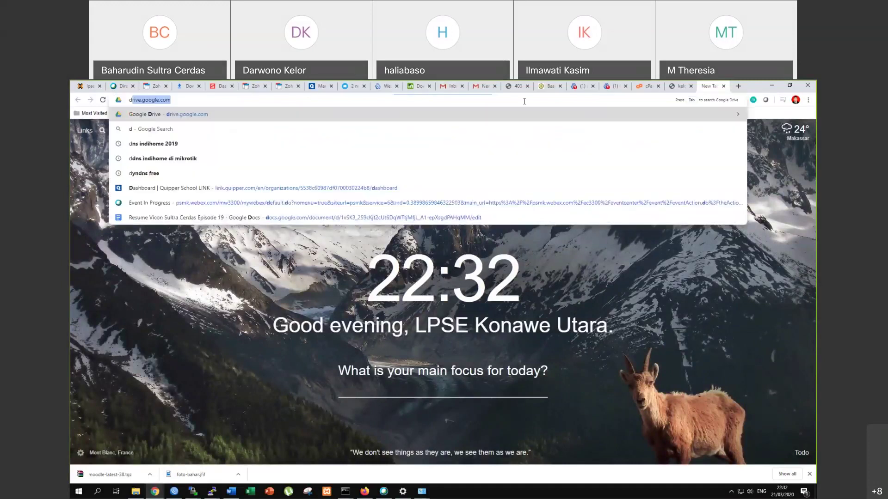
key(BackSpace)
key(BackSpace)
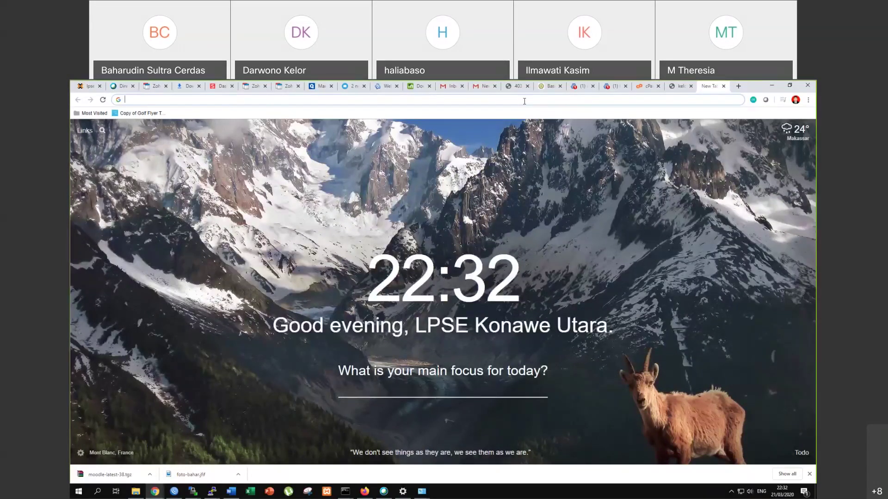
text(sekola)
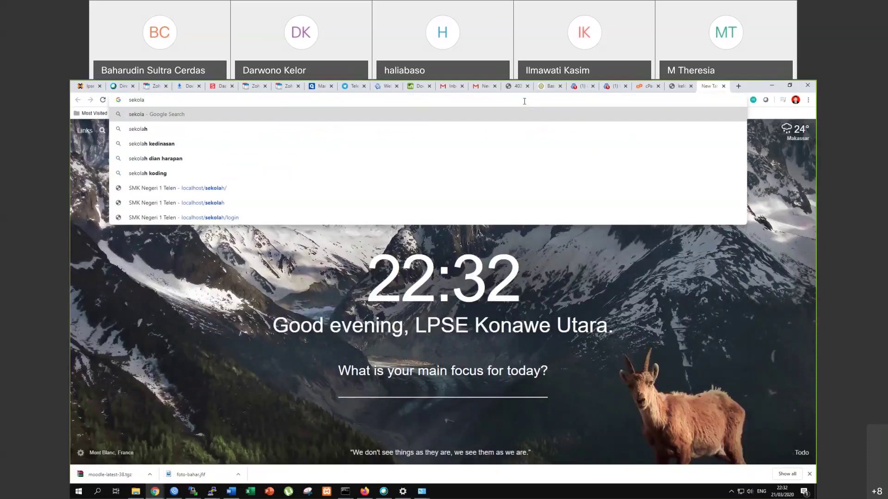
text(hku.we)
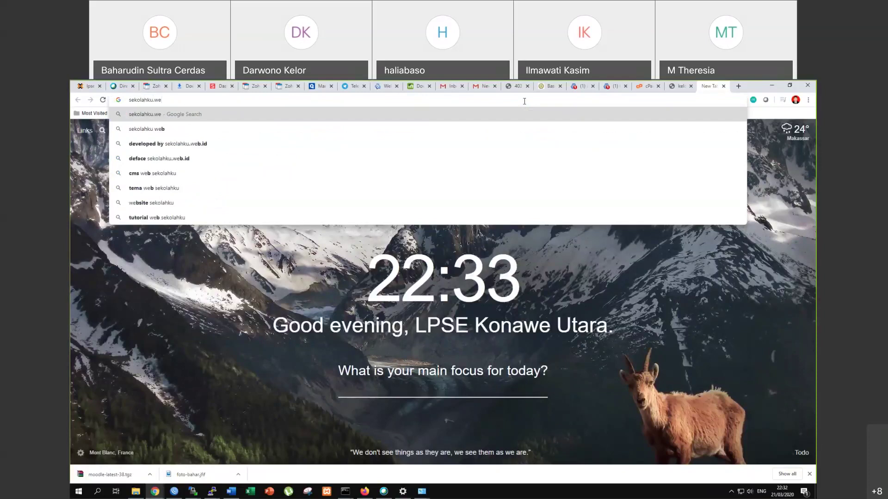
key(Down)
key(Down)
key(Down)
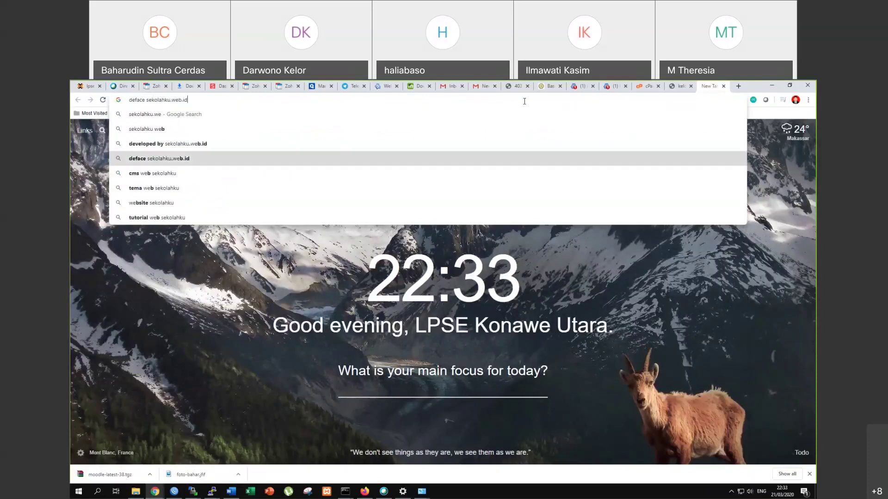
key(ctrl+shift+Right)
key(BackSpace)
key(Return)
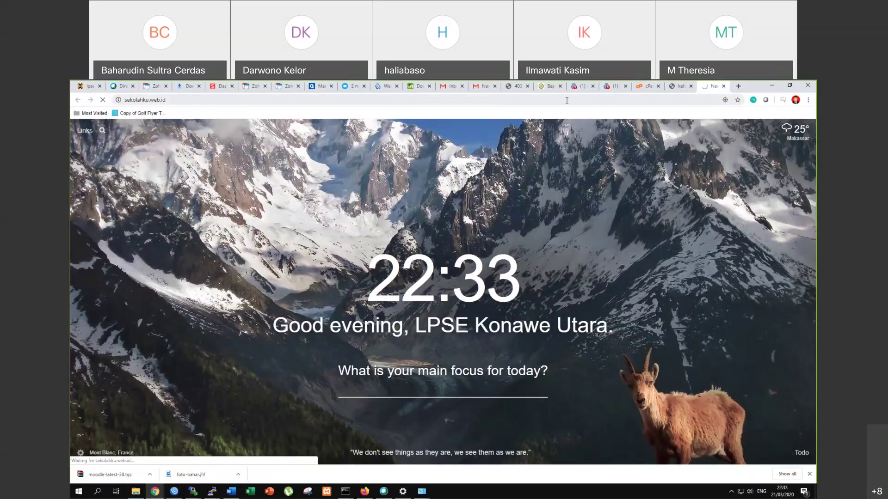
key(ctrl+shift+Tab)
key(ctrl+shift+Tab)
key(ctrl+shift+Tab)
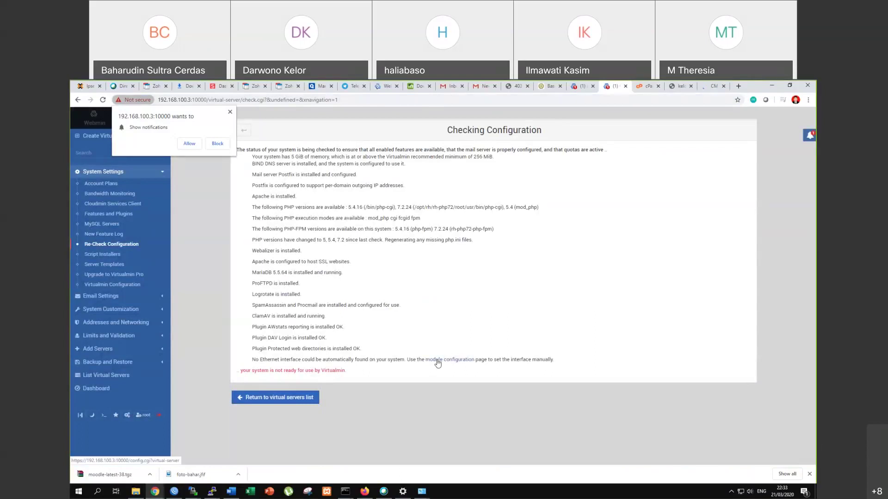
- Dismiss the notification prompt and switch the virtual-address network interface from Detect automatically to a specified interface
click(231, 114)
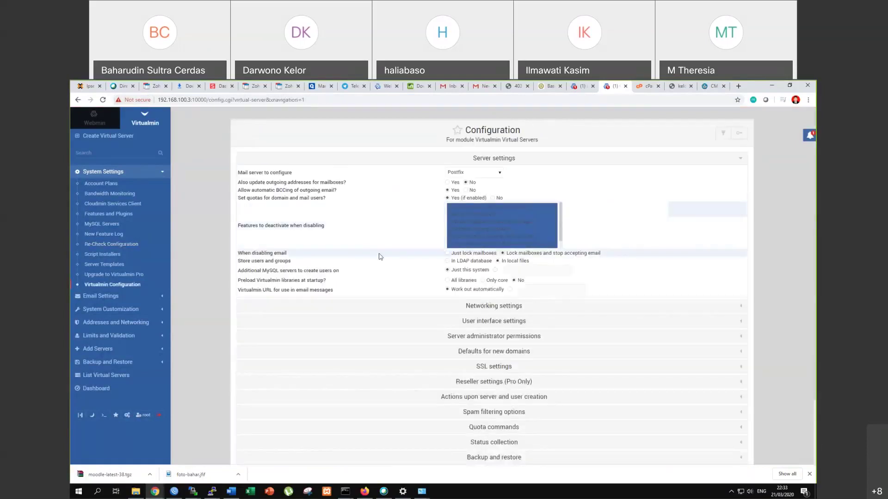
click(482, 308)
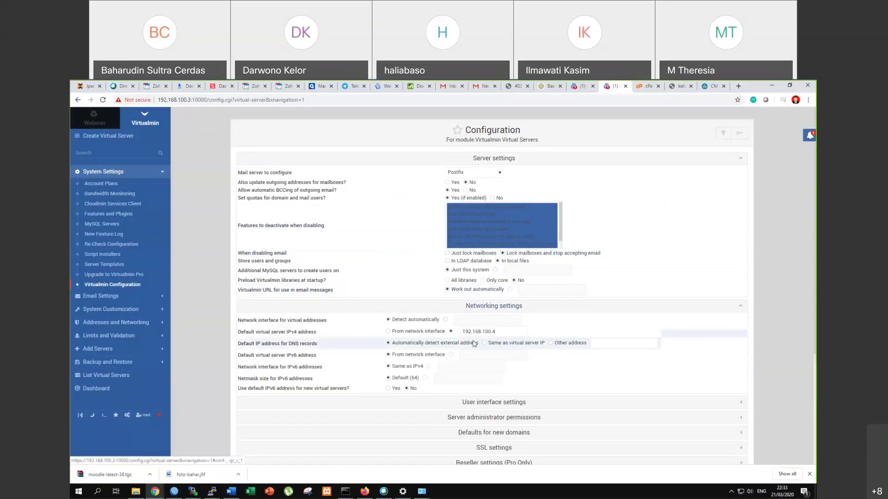
click(445, 319)
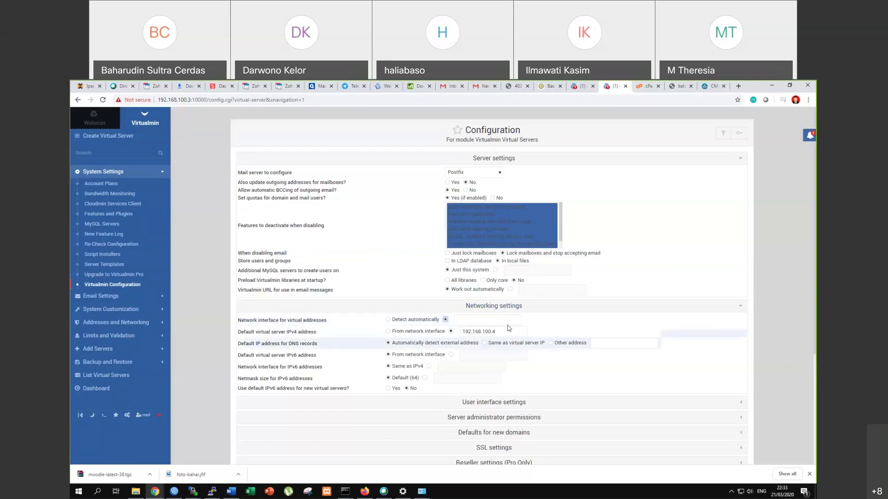
scroll(583, 343, down, 1)
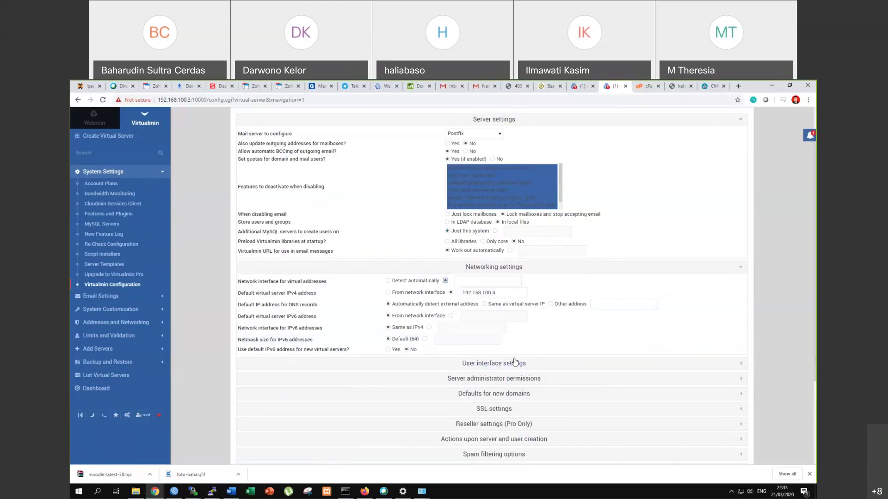
scroll(489, 233, down, 2)
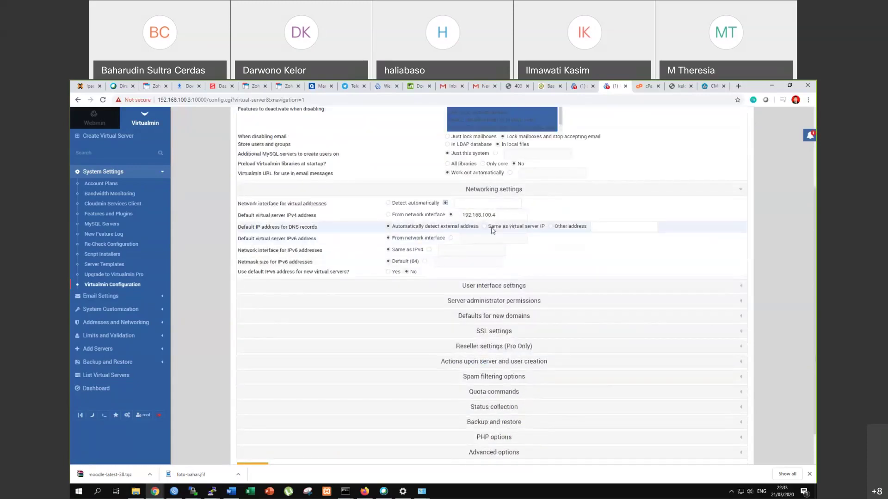
- Review Virtualmin's Server and Networking settings, including default IPv4 192.168.100.4, then go back to Proxmox
click(462, 204)
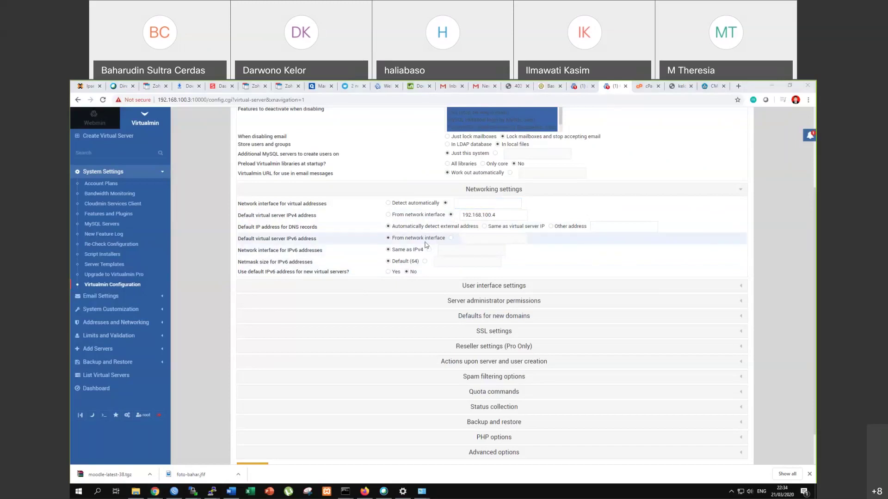
scroll(377, 271, down, 1)
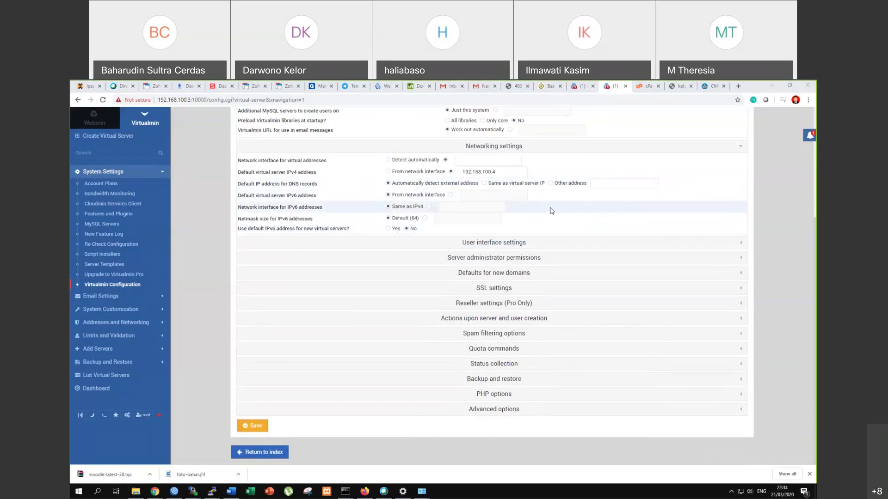
scroll(551, 211, up, 1)
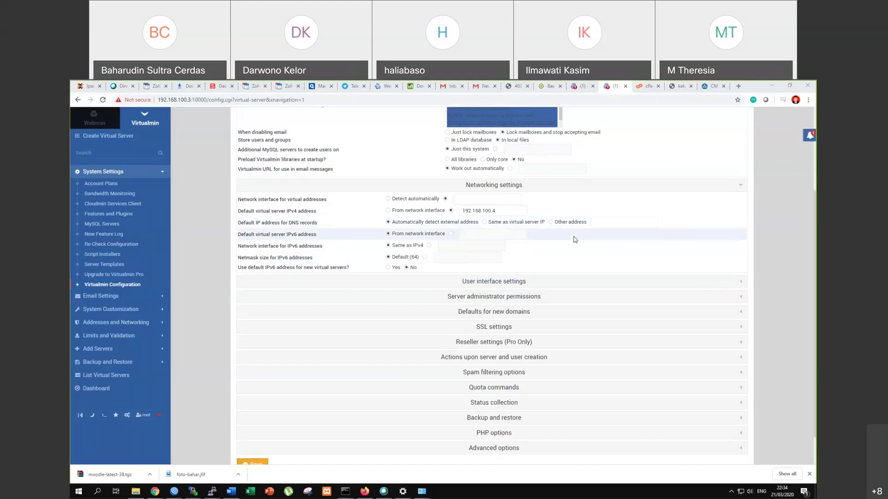
scroll(689, 239, up, 1)
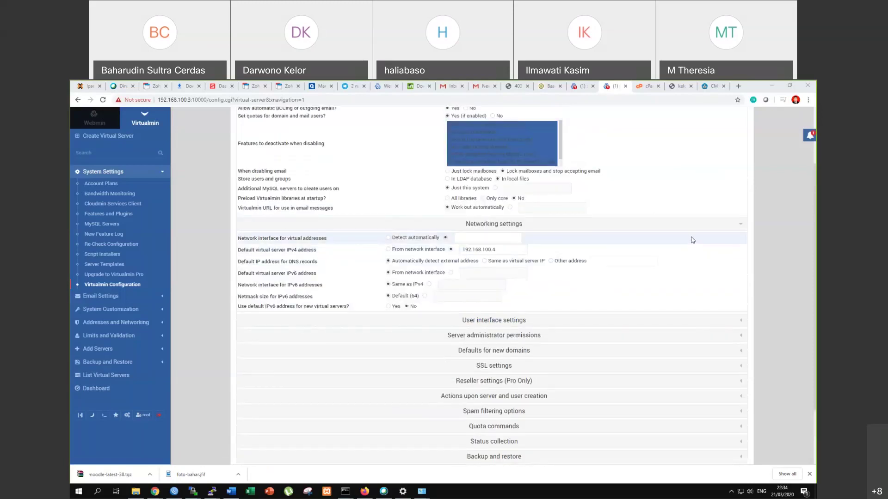
scroll(692, 240, up, 2)
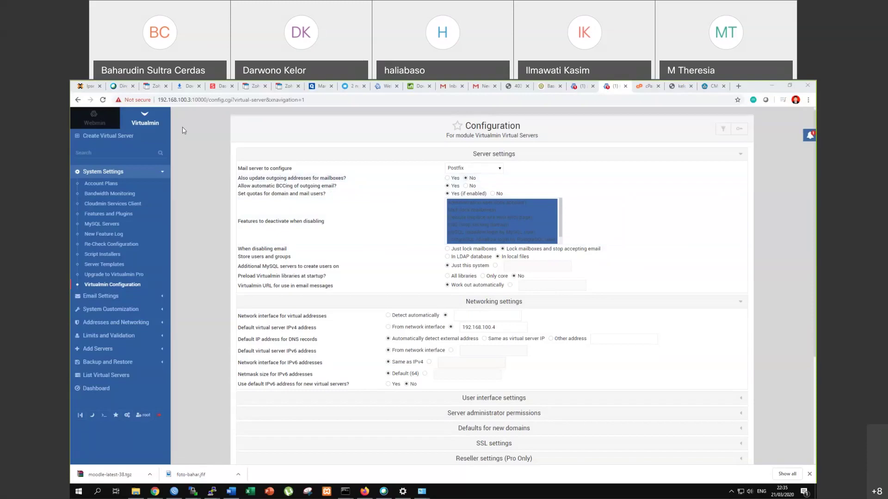
click(90, 87)
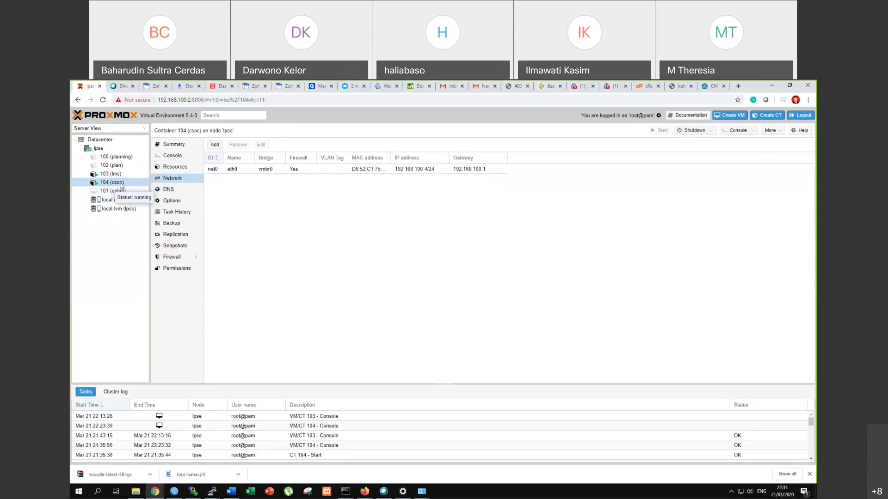
- View container 104 (csoc)'s network: eth0 at 192.168.100.4/24, gateway 192.168.100.1
drag(82, 115, 194, 116)
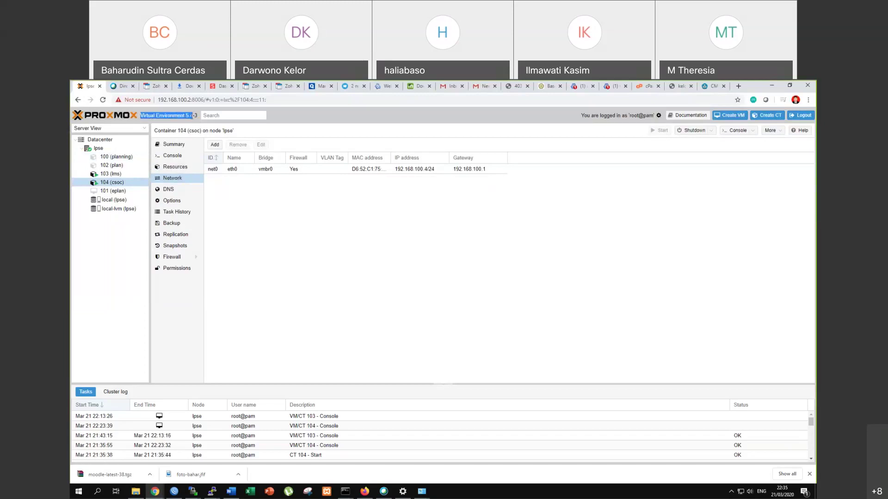
click(329, 121)
- Search Google for virtualbox, open the virtualbox.org result, then return to the Proxmox container page
key(ctrl+t)
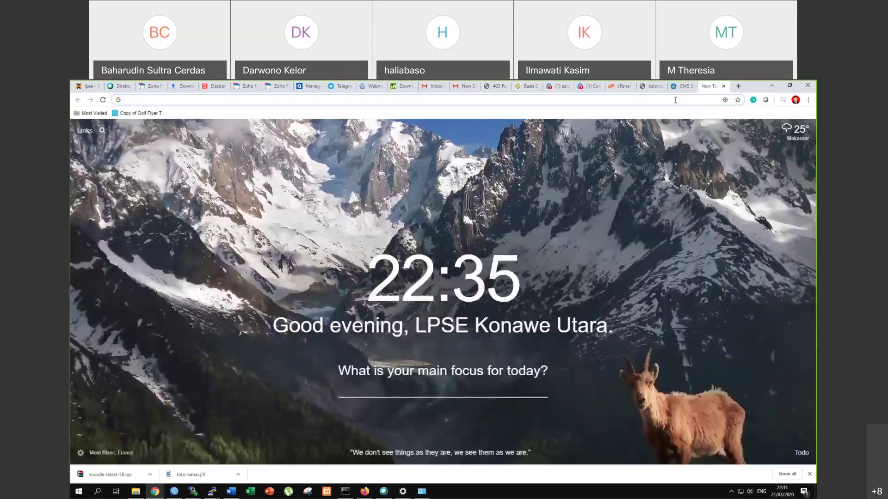
text(virtualbox)
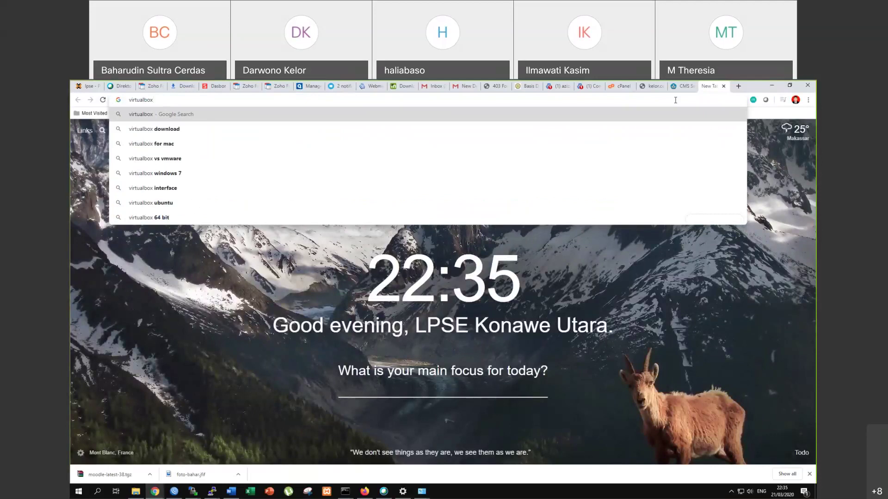
key(Return)
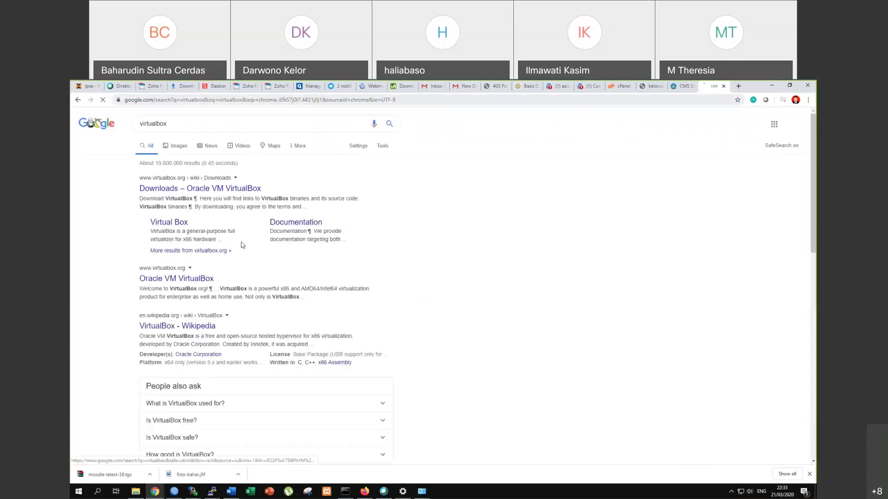
click(178, 202)
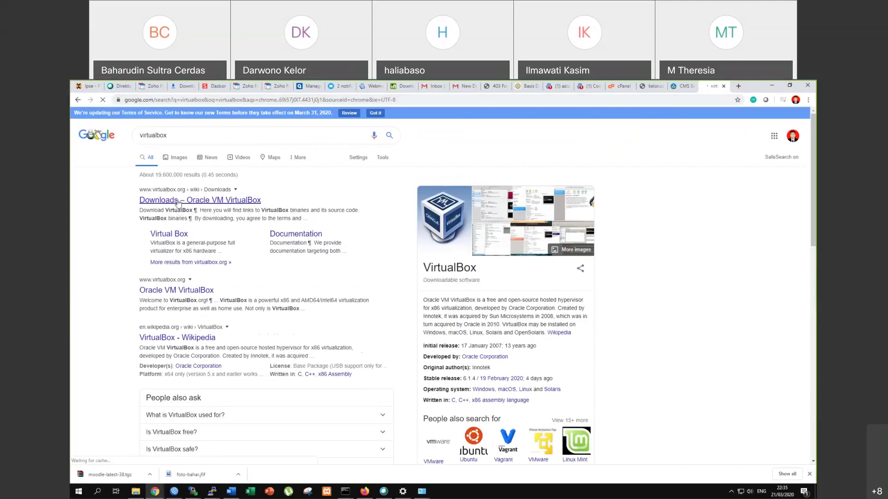
click(176, 235)
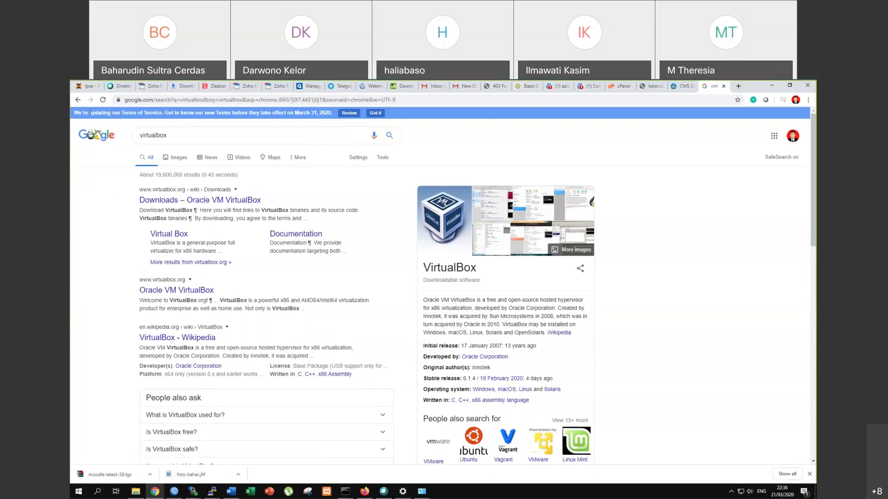
click(85, 88)
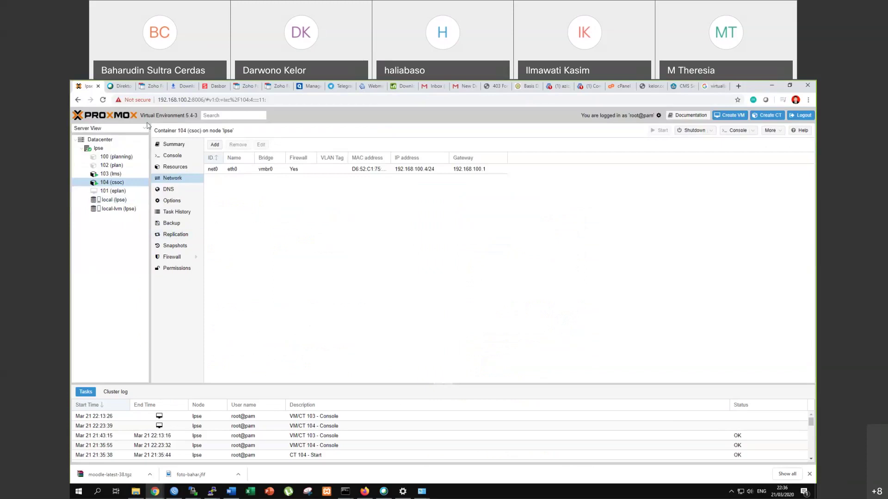
- Check the network settings of containers 100 (planning), 104 (csoc) and 103 (lms), then revisit the virtualbox results
drag(141, 115, 201, 115)
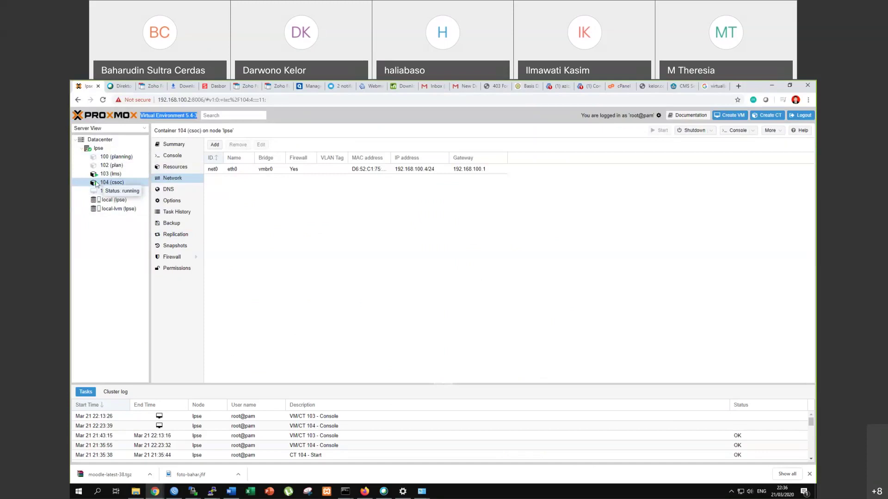
click(110, 157)
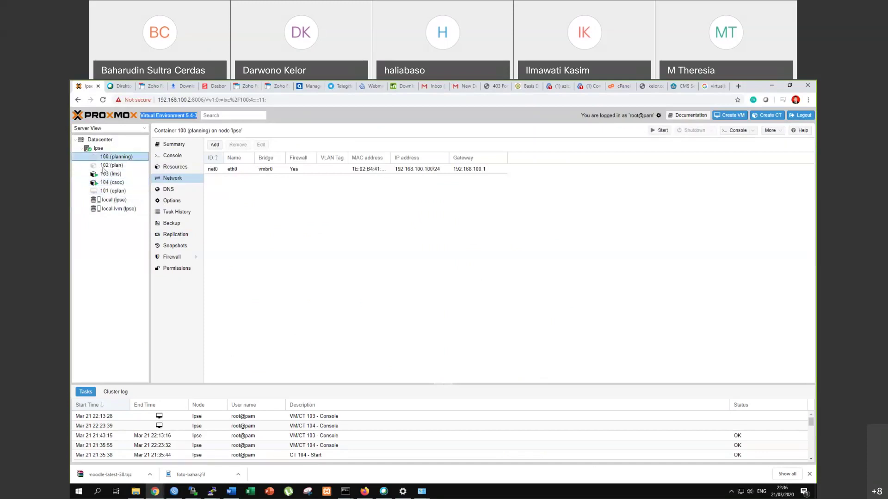
click(107, 174)
click(107, 183)
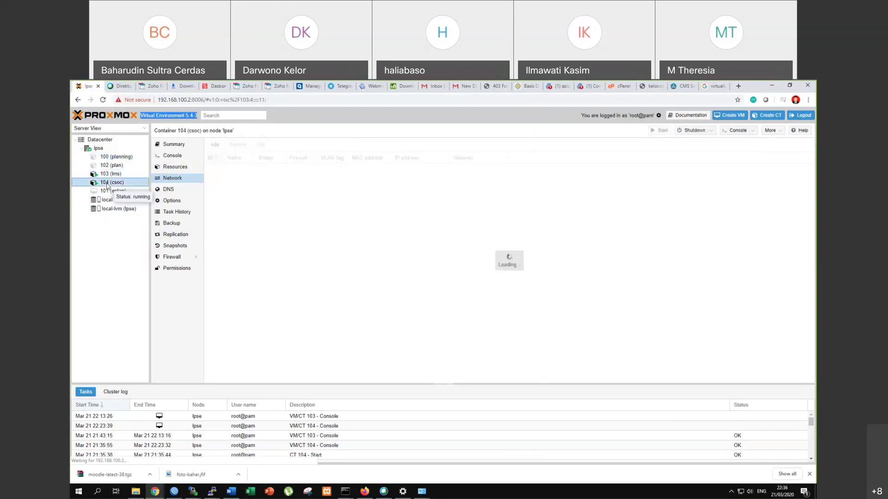
click(106, 176)
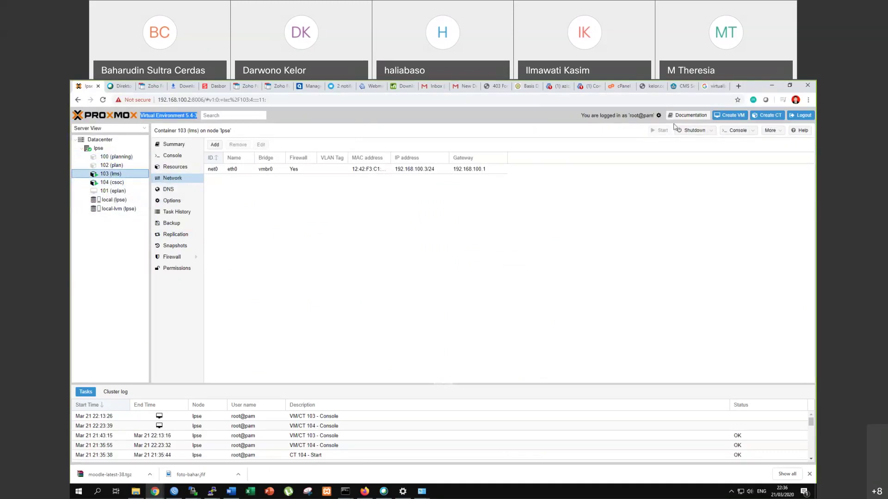
click(715, 88)
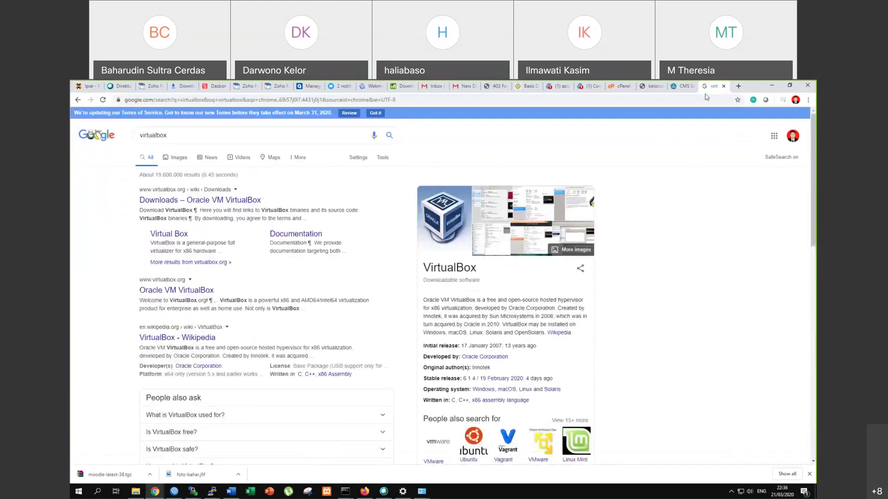
- Return to Proxmox showing container 103 (lms) at 192.168.100.3/24, gateway 192.168.100.1
click(87, 88)
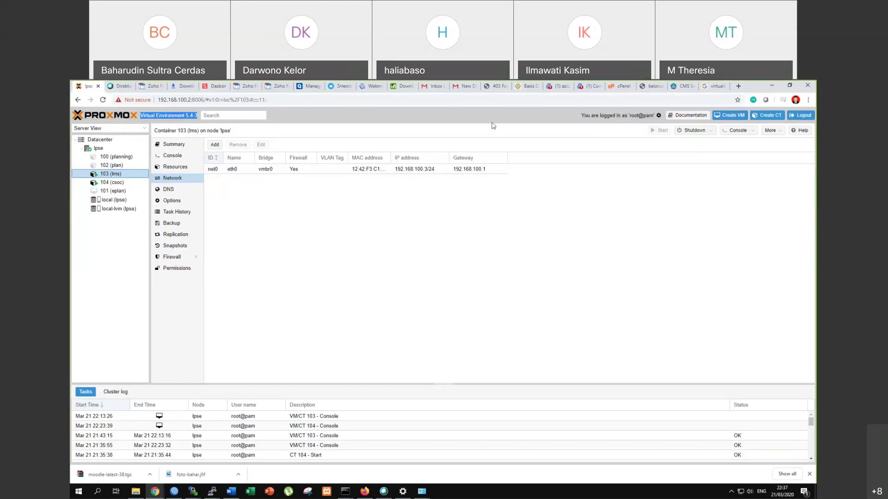
- Switch to the kelor.cerdas.click tab and reload its 'Selamat Datang di Website CSOC Kelor' page
click(651, 87)
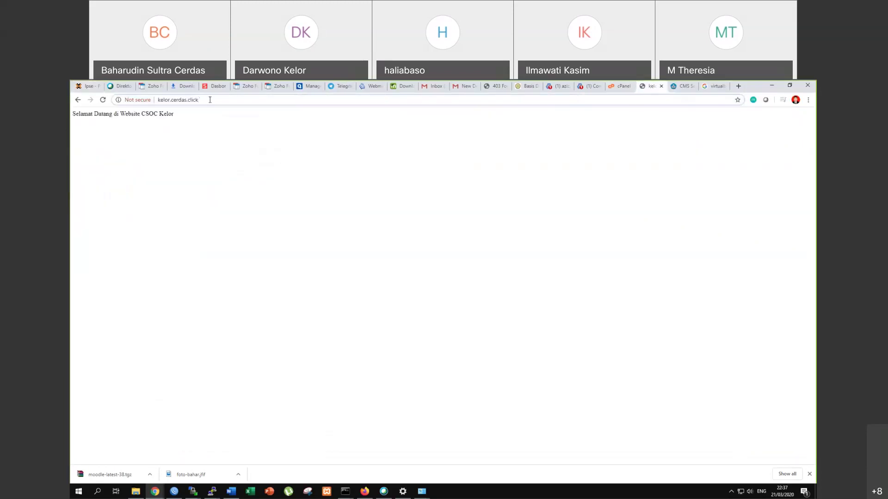
click(210, 100)
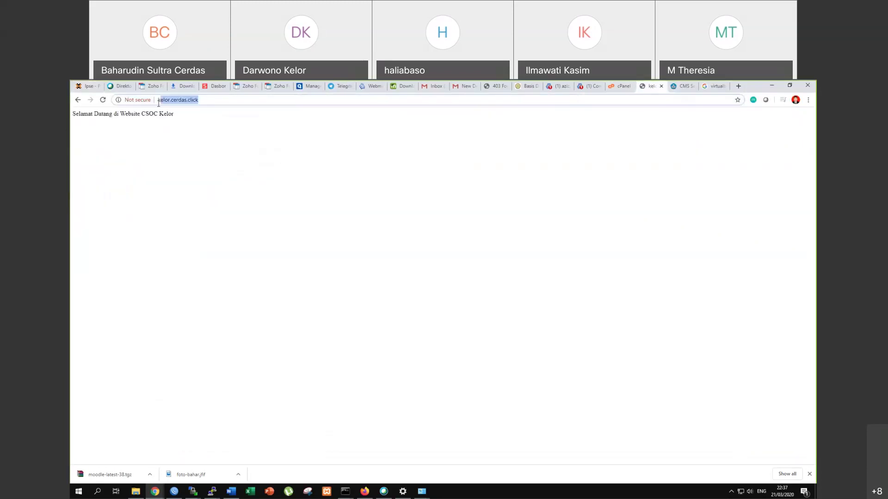
click(205, 100)
click(103, 100)
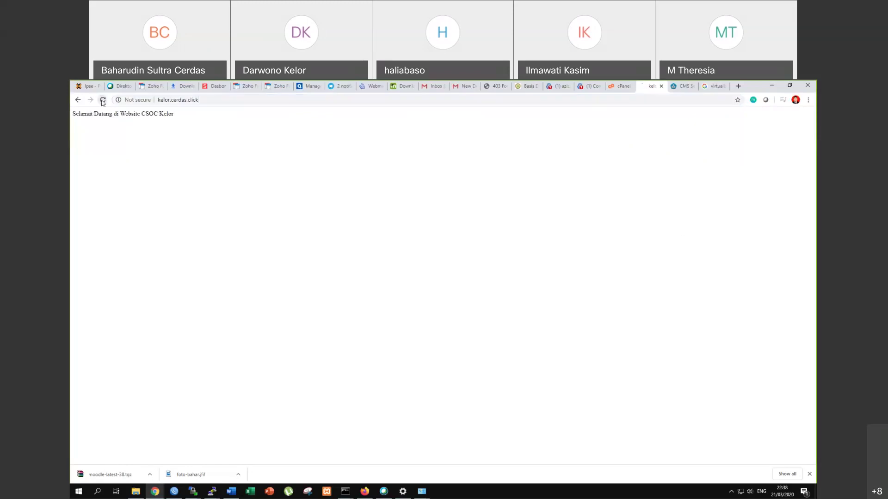
- Choose Download Free Version v2.4.8 on the CMS Sekolahku site and confirm it in the popup
click(683, 86)
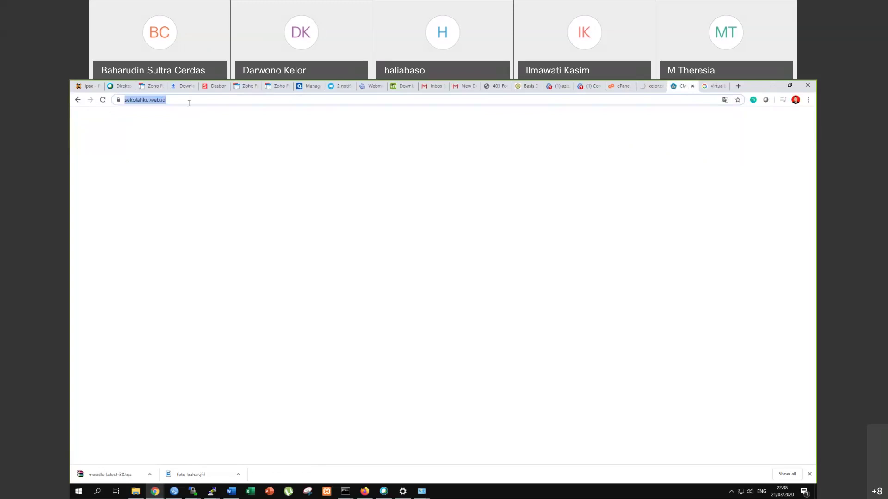
scroll(301, 225, down, 5)
scroll(301, 224, down, 10)
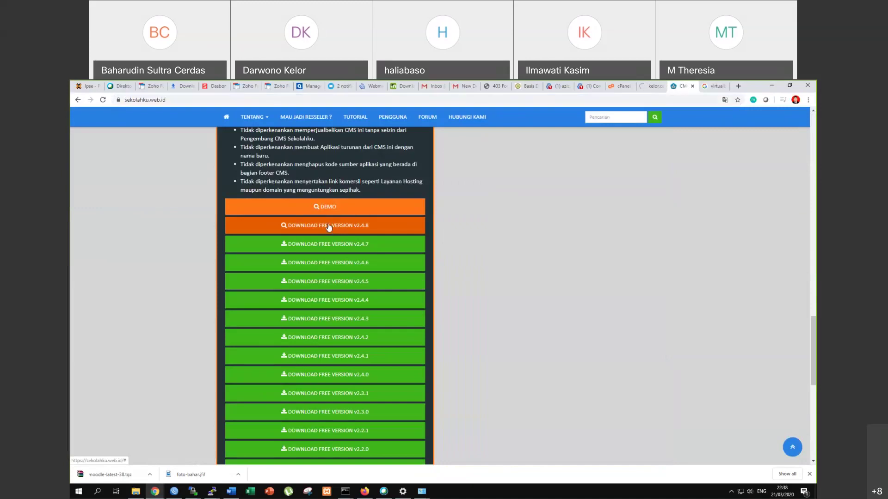
click(329, 227)
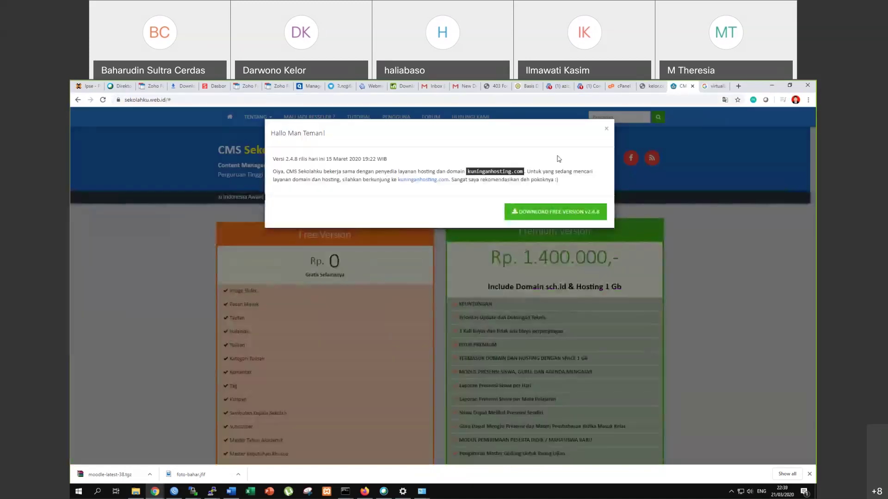
click(550, 211)
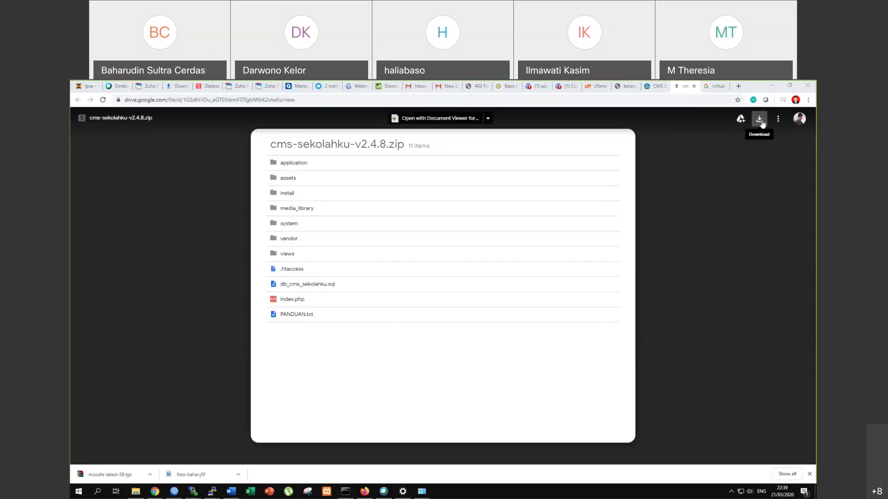
- Save cms-sekolahku-v2.4.8.zip from the Google Drive preview to the computer
click(760, 120)
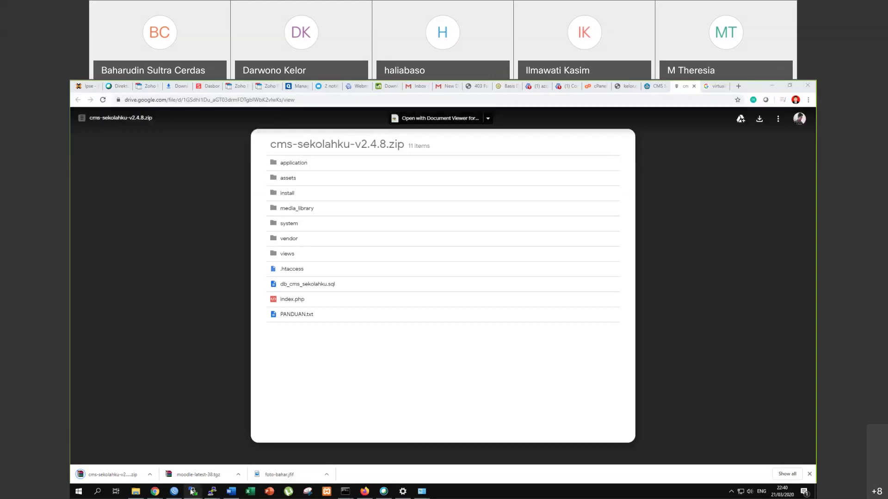
- Close the extra WinSCP session window and bring the public_html session forward
mouse_move(191, 491)
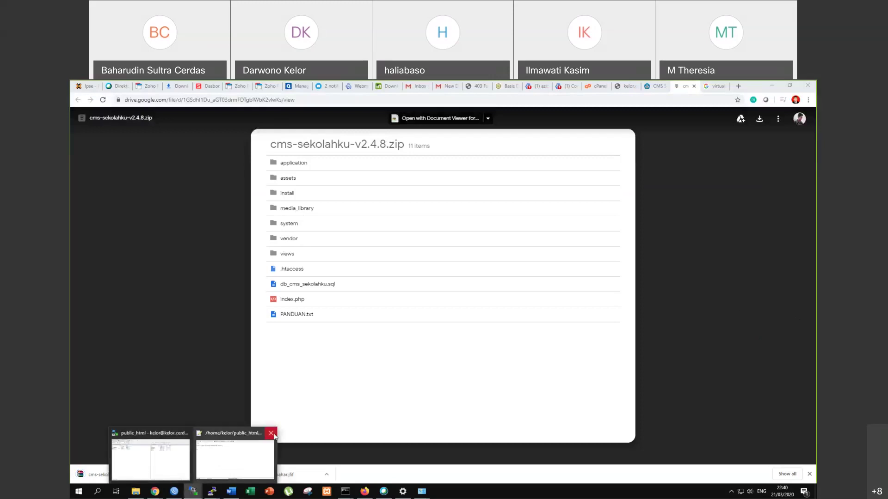
click(273, 435)
click(203, 456)
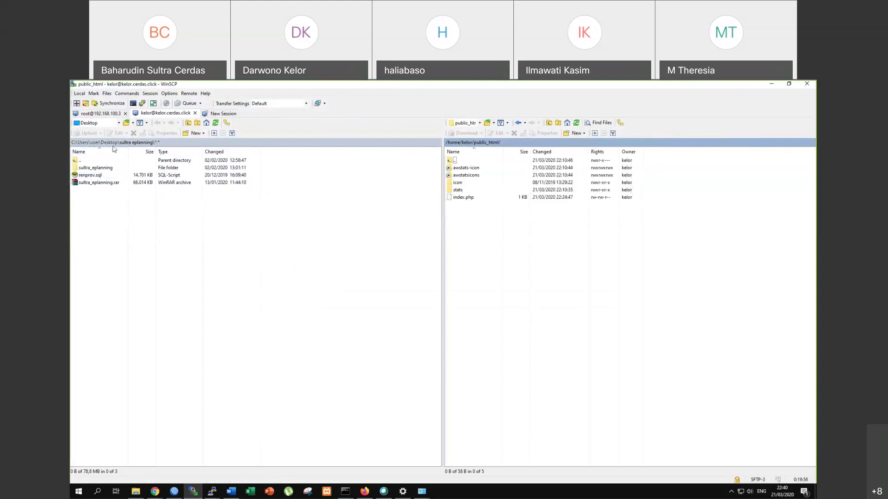
- Show the local Desktop, then open the Browse For Folder chooser for the local panel
click(85, 145)
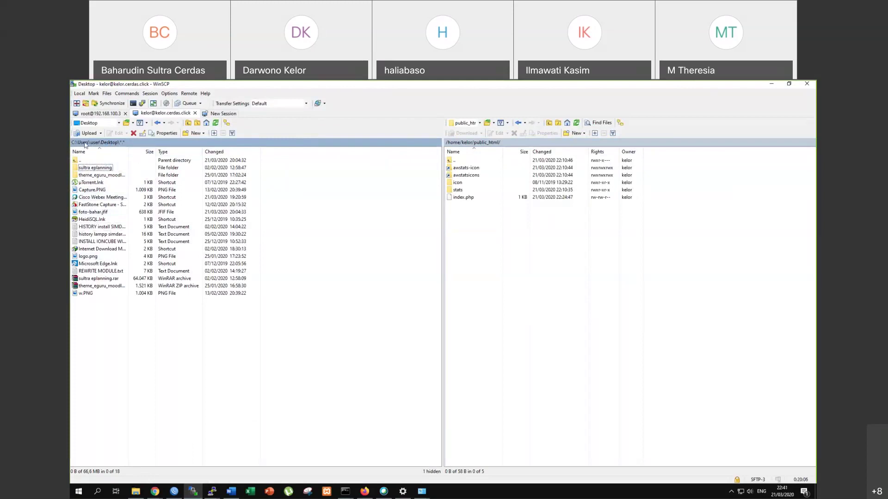
click(126, 123)
click(502, 235)
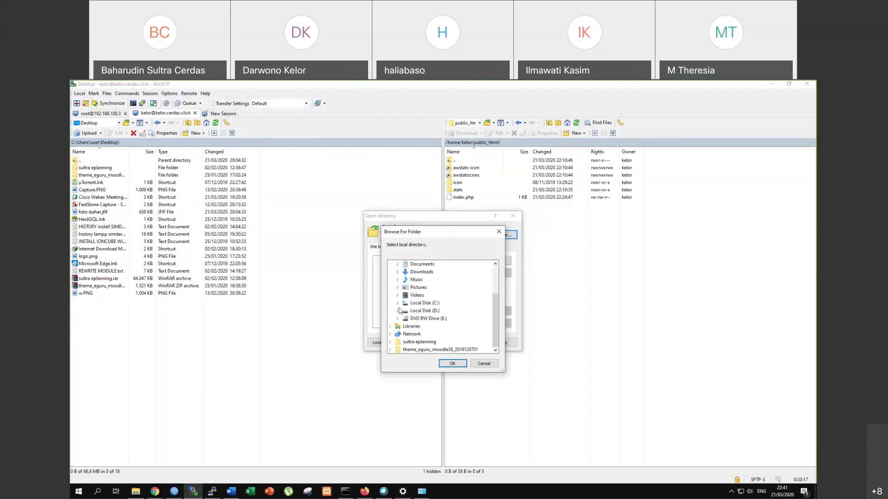
- Pick C:\Users\user\Downloads as WinSCP's local folder and confirm both dialogs
click(397, 265)
click(398, 264)
click(421, 271)
click(452, 364)
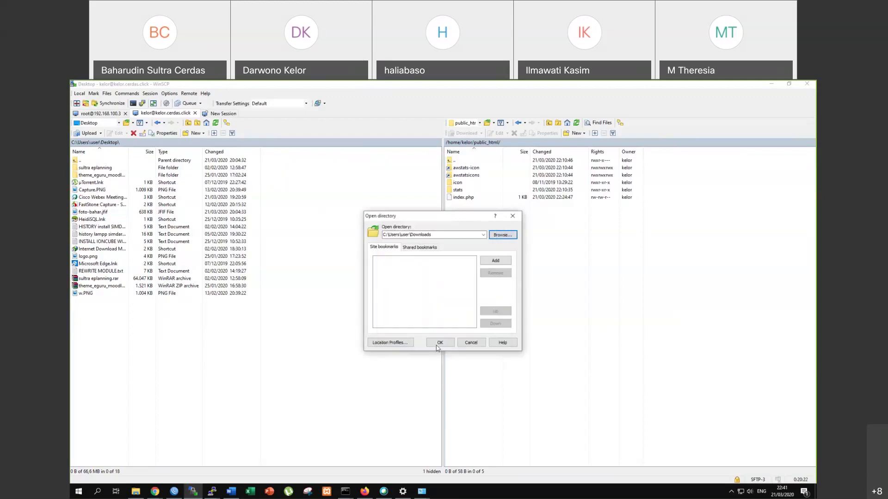
click(438, 344)
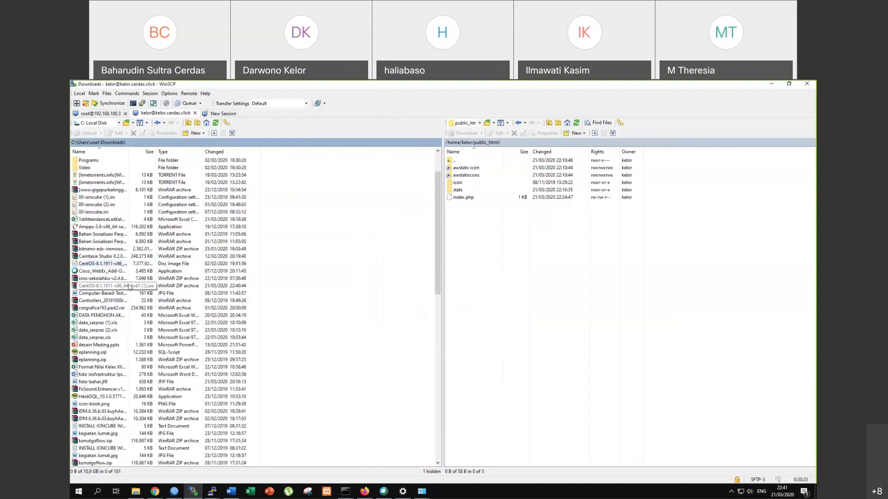
- Start the cms-sekolahku-v2.4.8.zip upload into /home/kelor/public_html/ and move the progress window aside
click(101, 287)
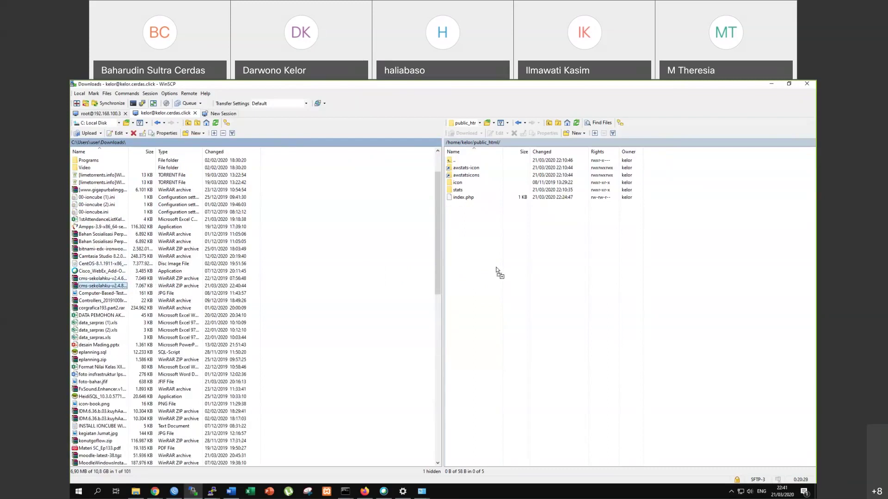
key(F5)
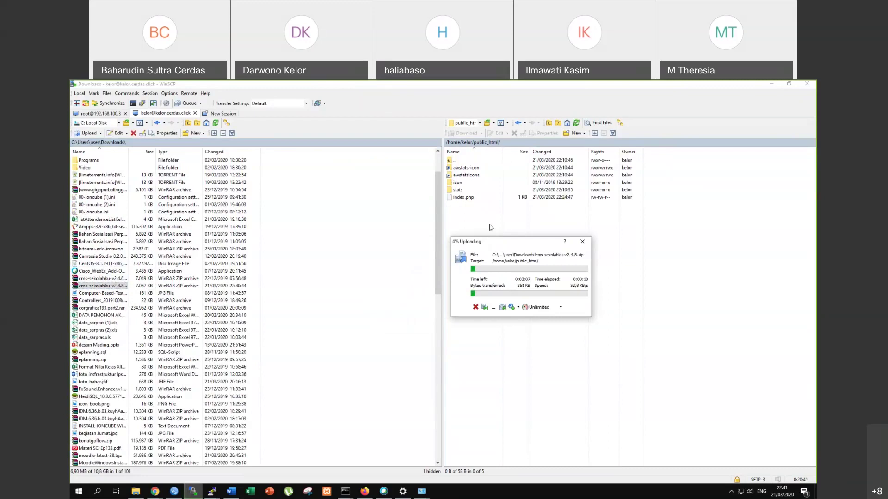
drag(487, 245, 406, 222)
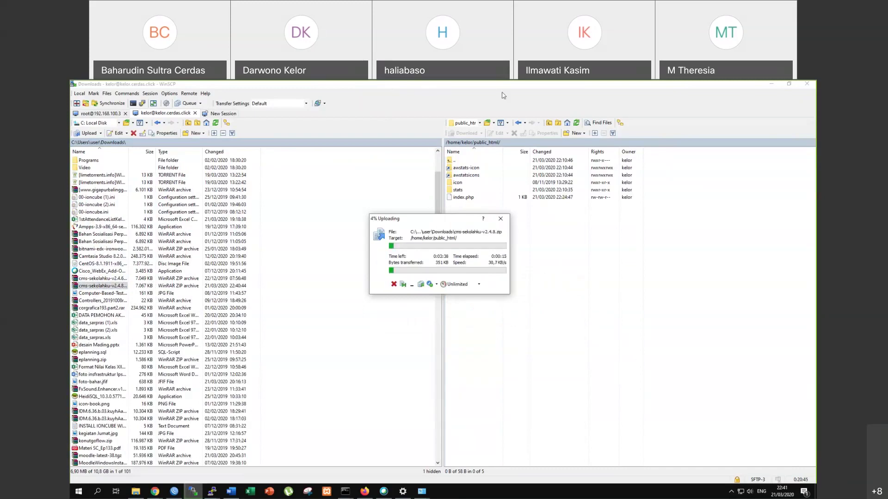
click(692, 279)
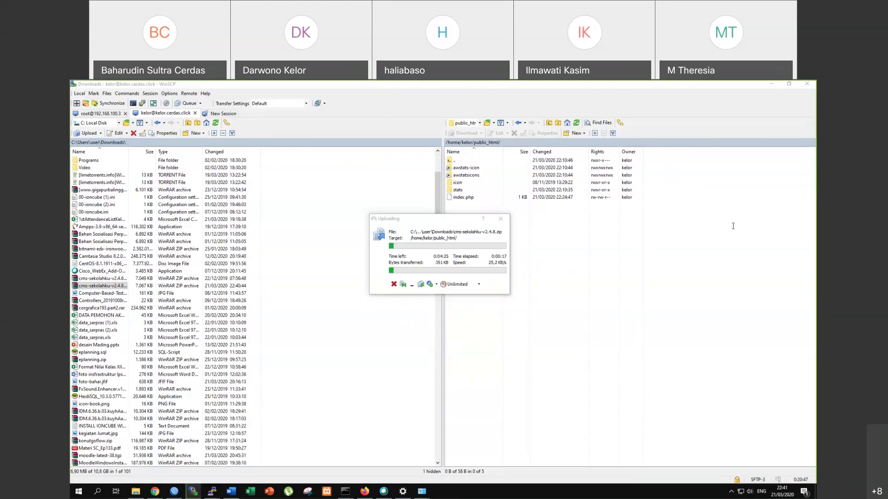
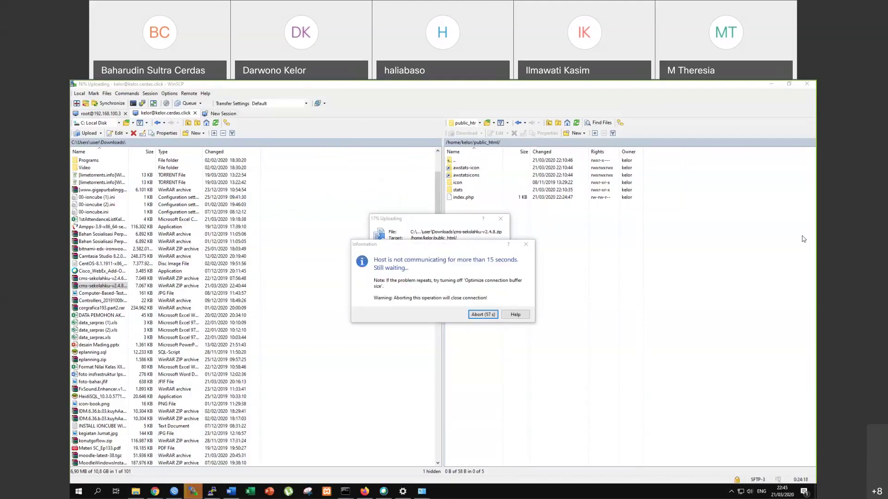
- Dismiss the 'Host is not communicating' warning so the zip upload resumes at 19%
click(456, 252)
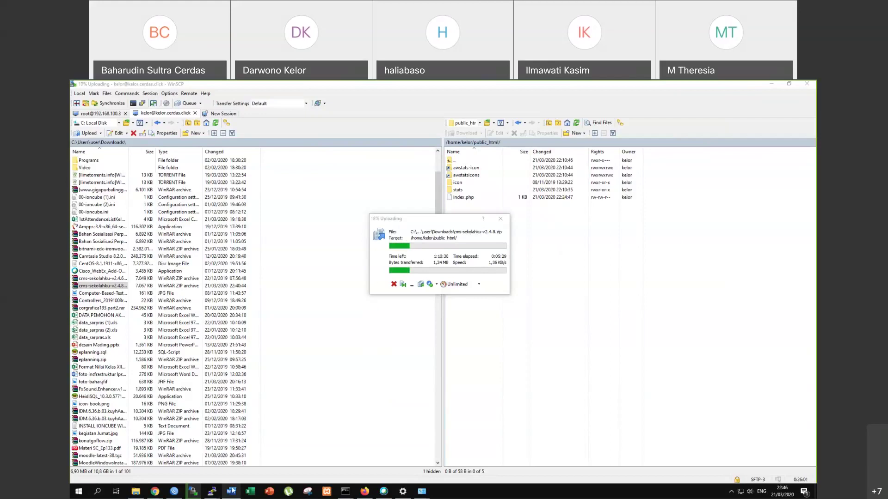
- Rerun ./install.sh in the root@csoc PuTTY terminal and answer y to both prompts
mouse_move(214, 491)
click(240, 449)
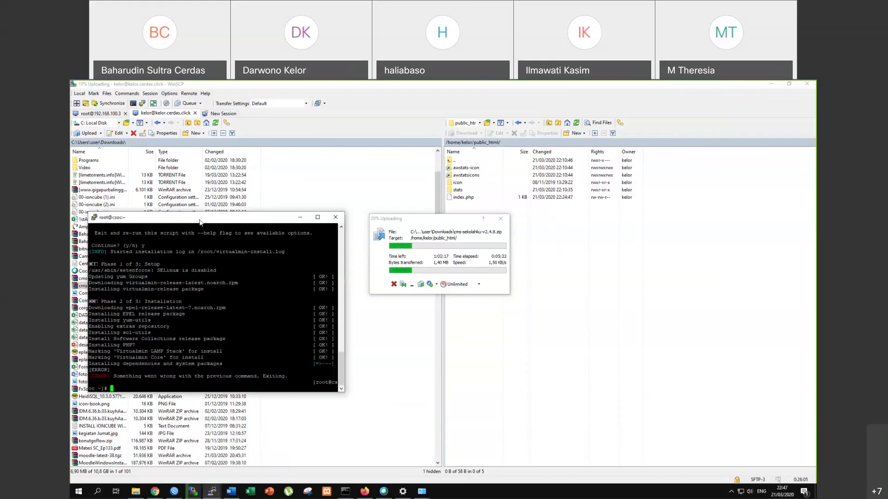
drag(199, 217, 382, 166)
key(Up)
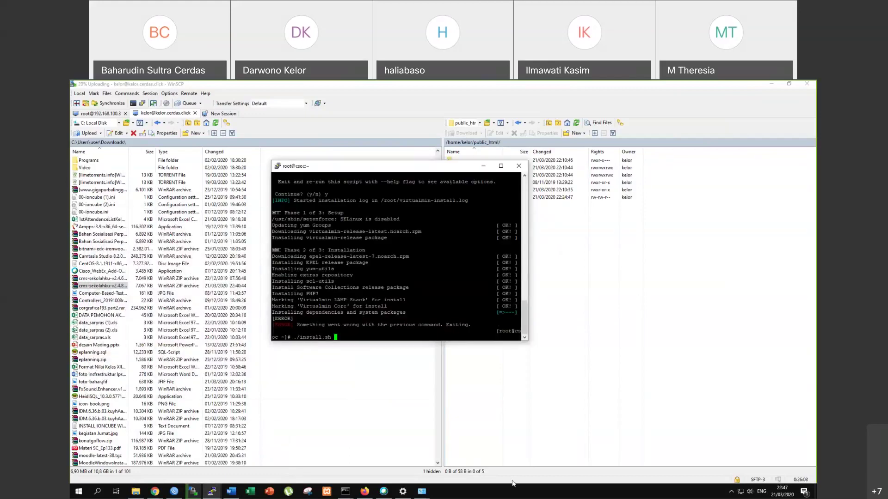
key(Return)
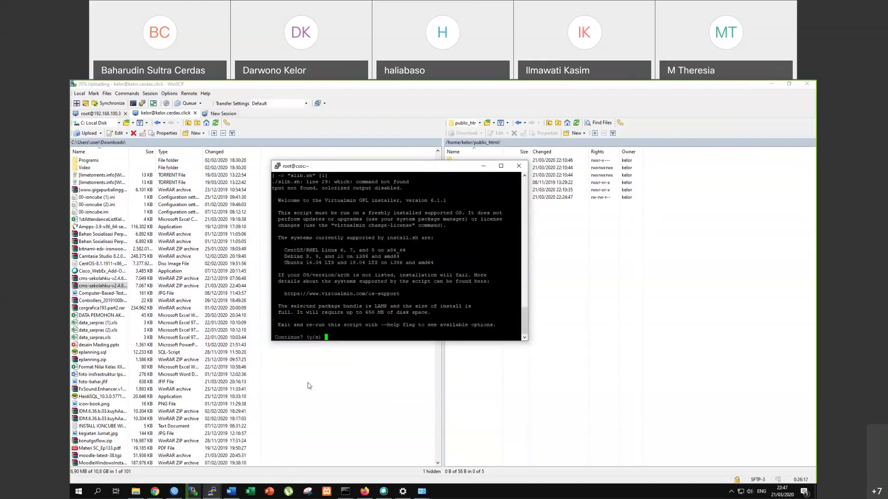
text(y)
key(Return)
text(y)
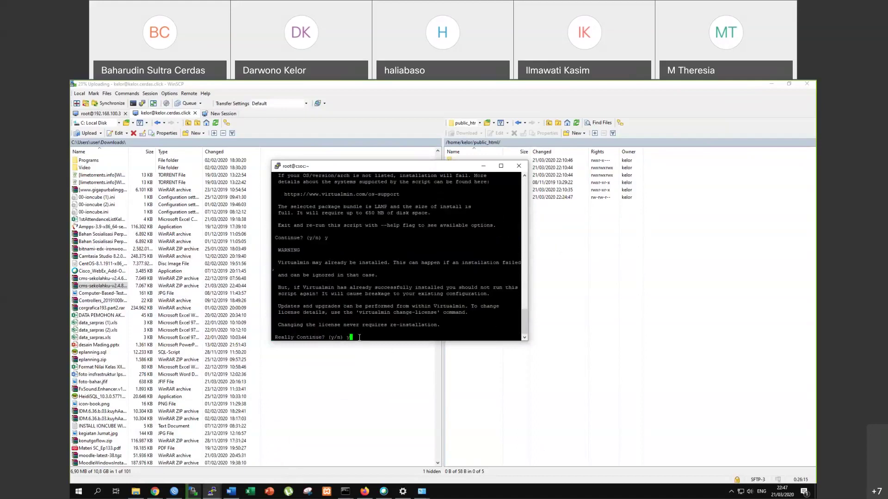
key(Return)
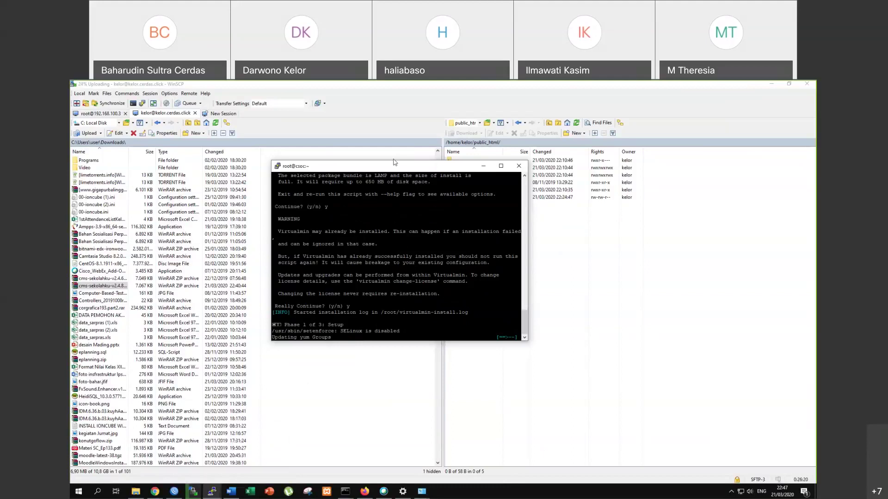
- Bring WinSCP's upload progress dialog back to the front
drag(390, 162, 414, 152)
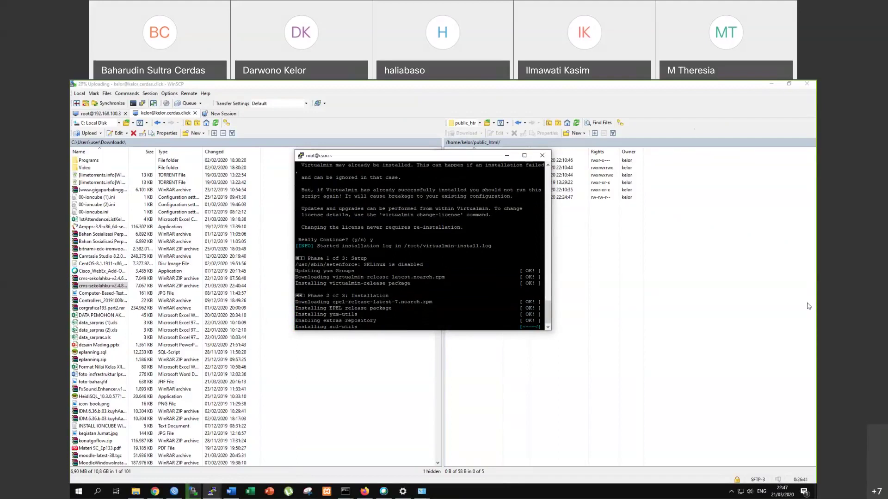
click(726, 280)
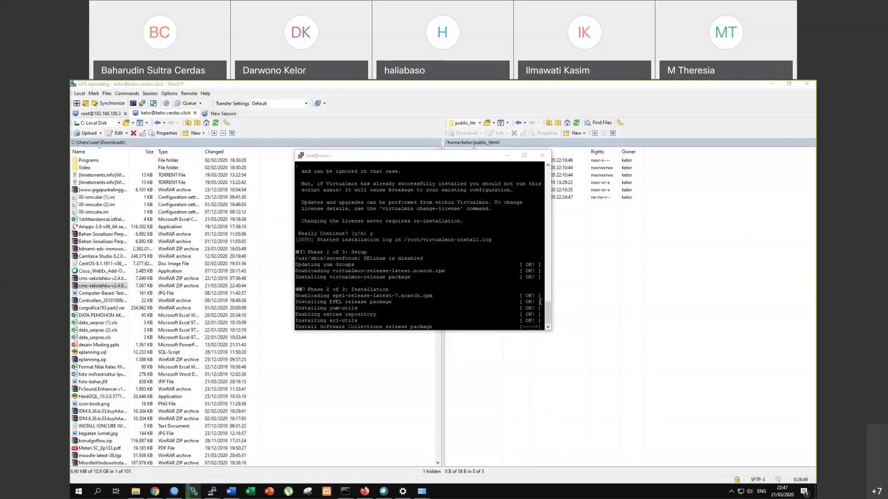
click(572, 159)
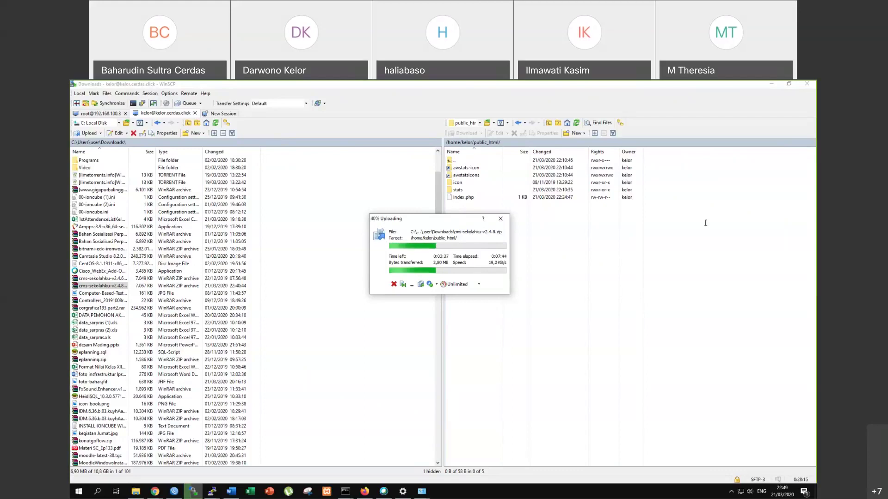
- Watch cms-sekolahku-v2.4.8.zip climb to 41% (2.87 MB) until the host stalls again
click(783, 232)
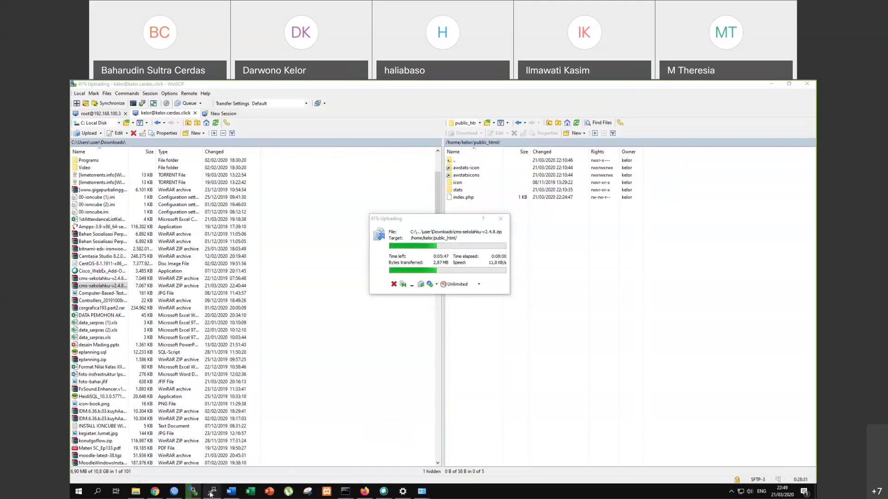
mouse_move(210, 493)
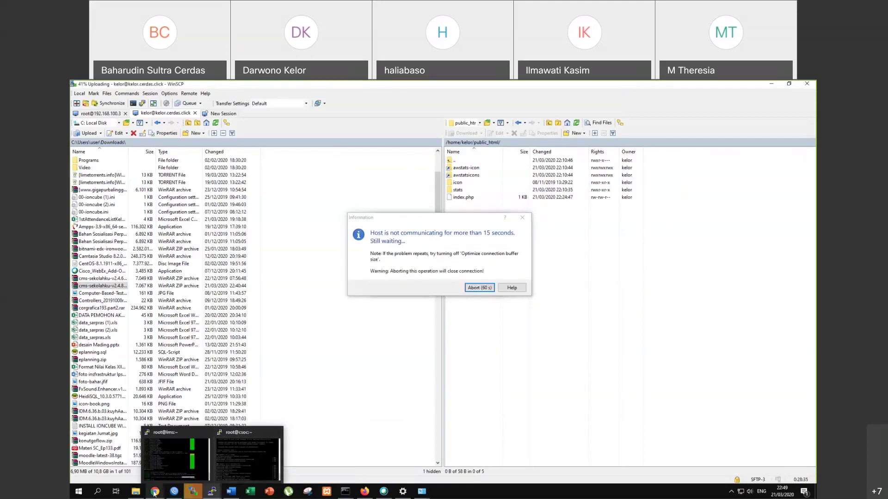
mouse_move(154, 493)
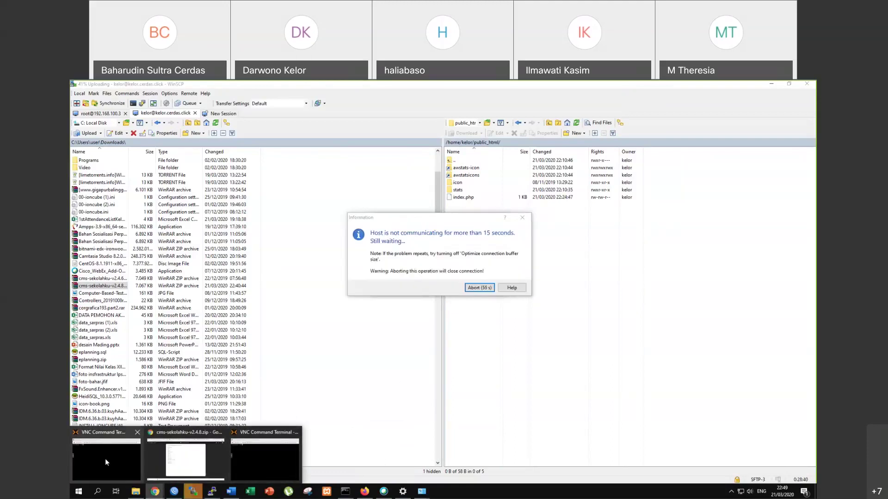
- Switch through the noVNC and Chrome windows to the '(1) Configuration' tab
click(123, 467)
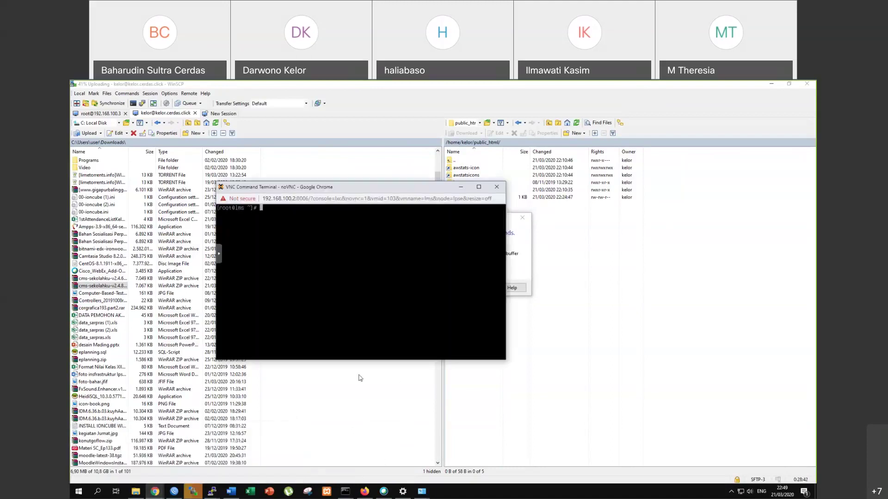
click(155, 491)
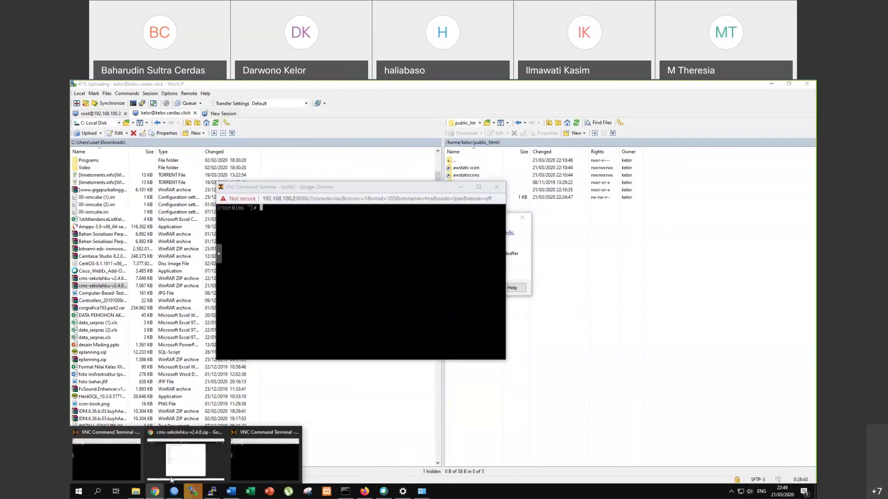
click(170, 479)
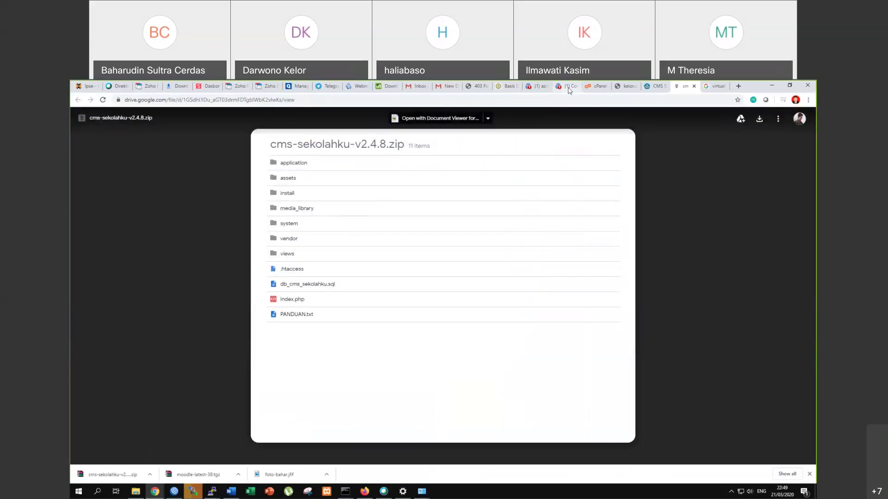
click(568, 88)
click(579, 88)
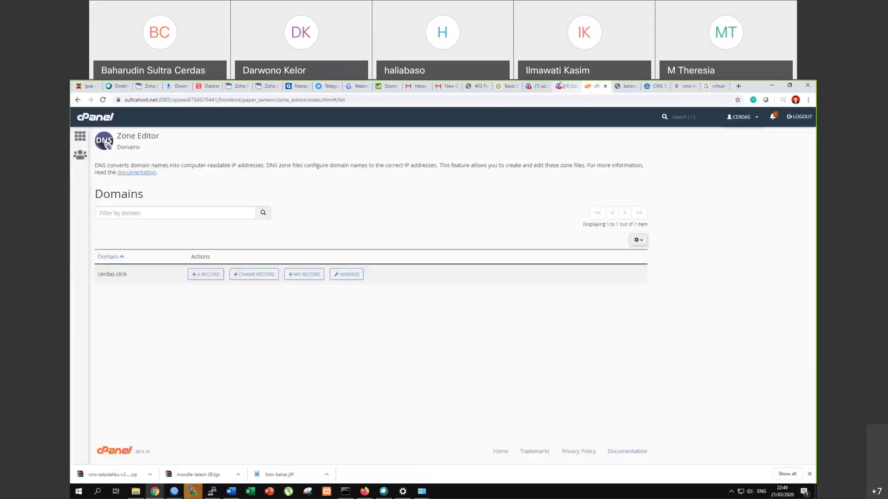
click(567, 86)
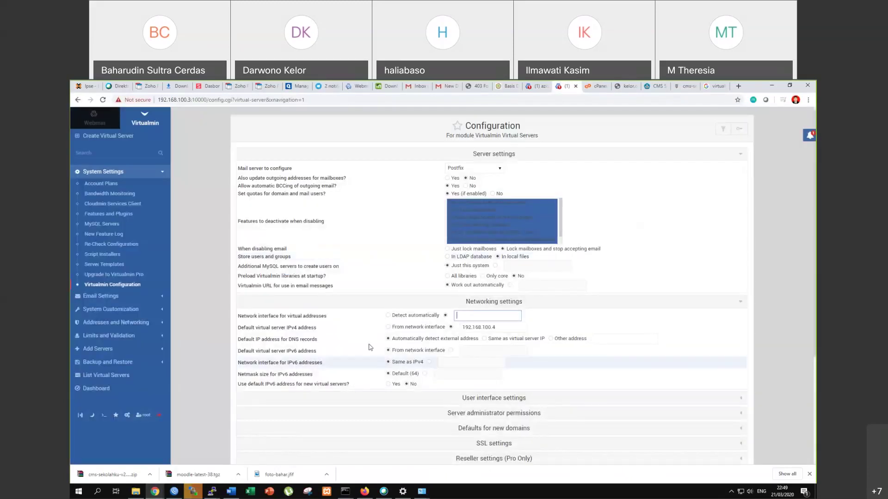
- Set Network interface for virtual addresses to 'Detect automatically' and view the kelor.cerdas.click setup results
click(388, 316)
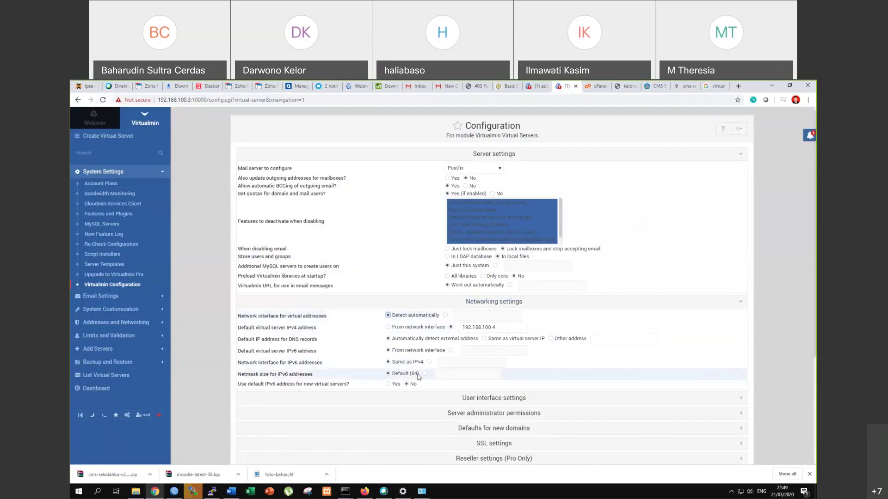
scroll(504, 383, down, 1)
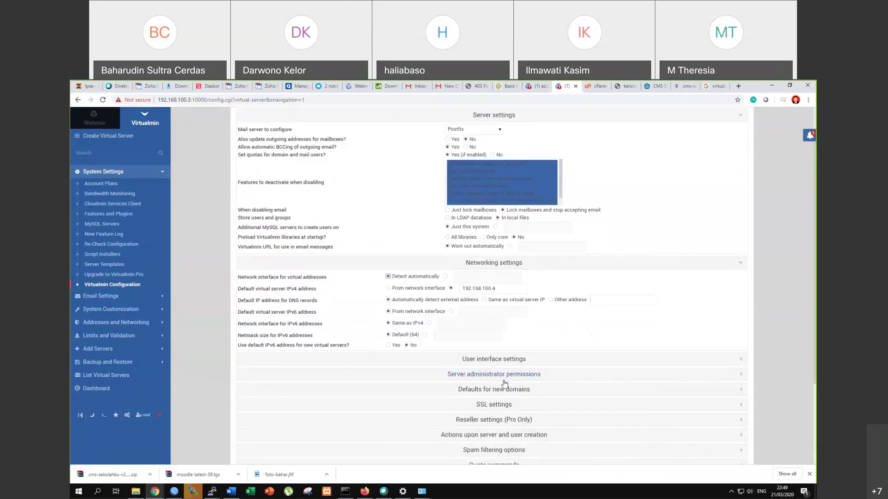
scroll(505, 384, down, 3)
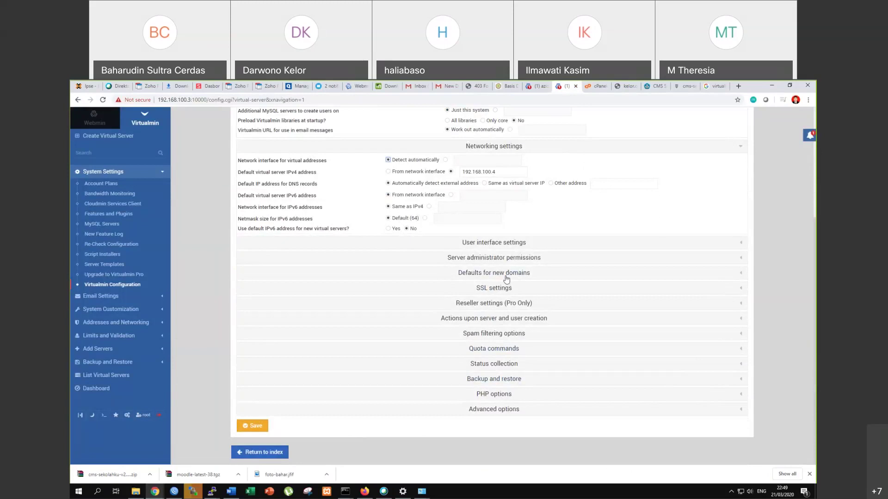
scroll(507, 279, up, 1)
click(446, 199)
click(472, 200)
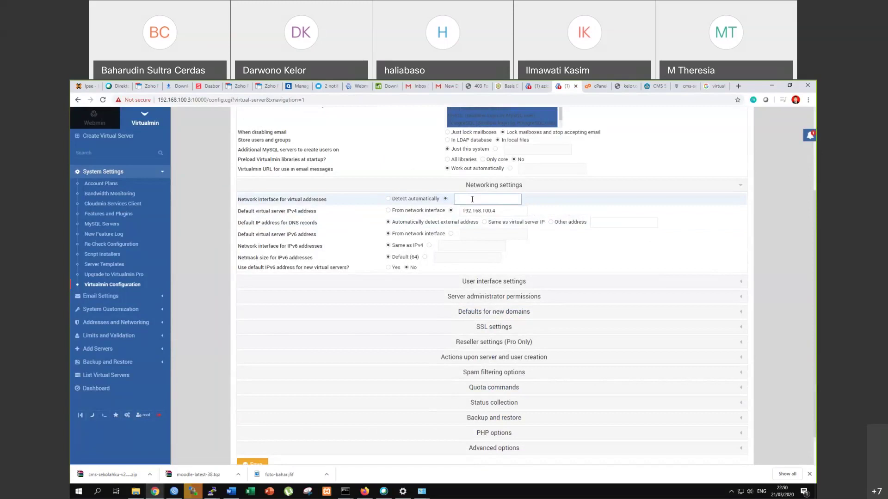
scroll(472, 199, up, 3)
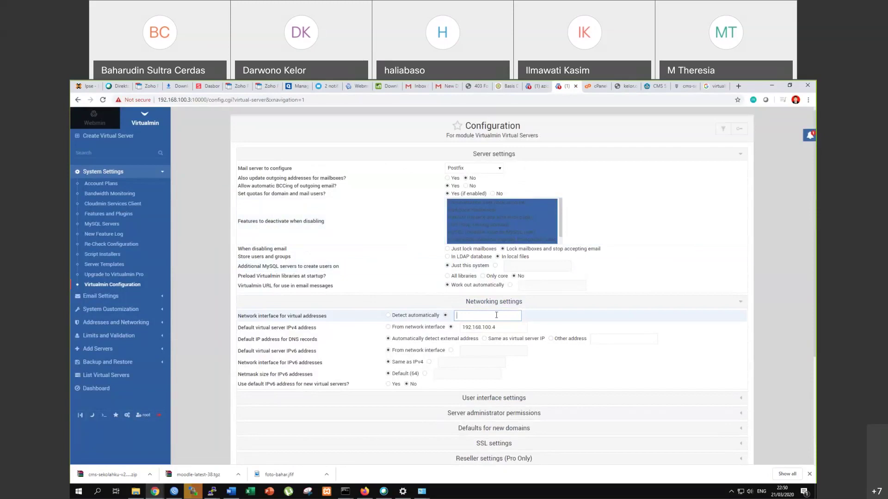
click(388, 315)
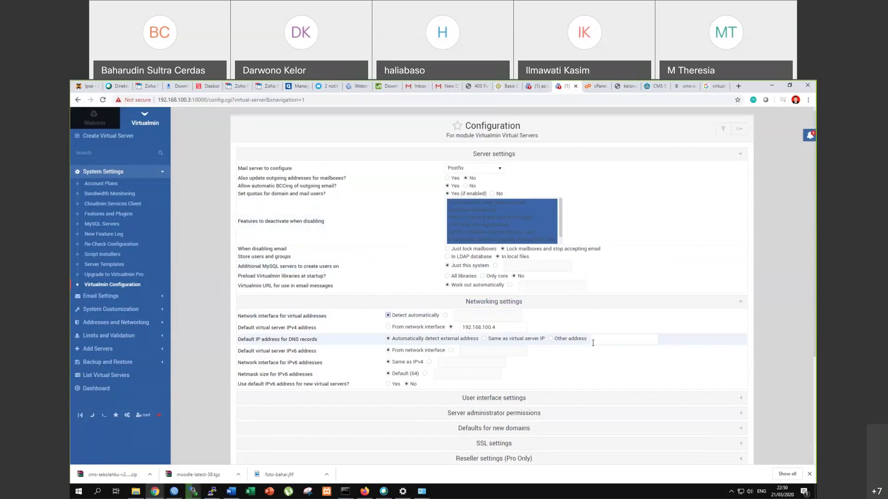
scroll(592, 343, down, 1)
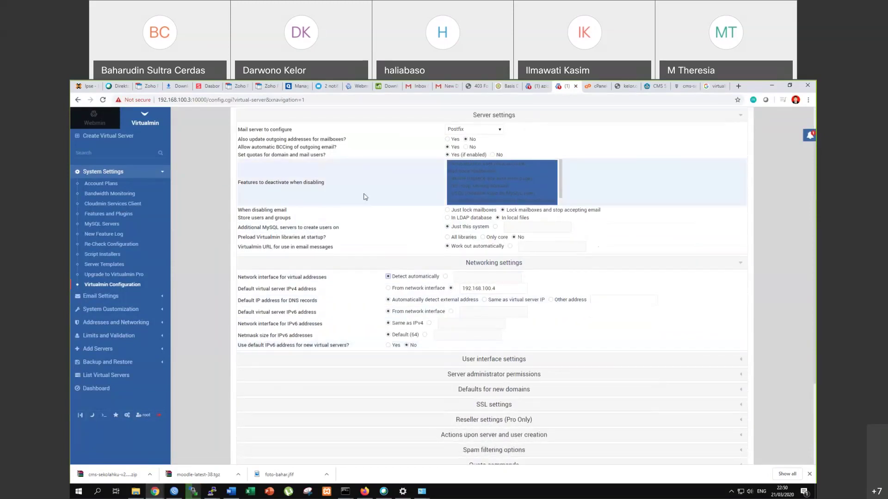
click(536, 86)
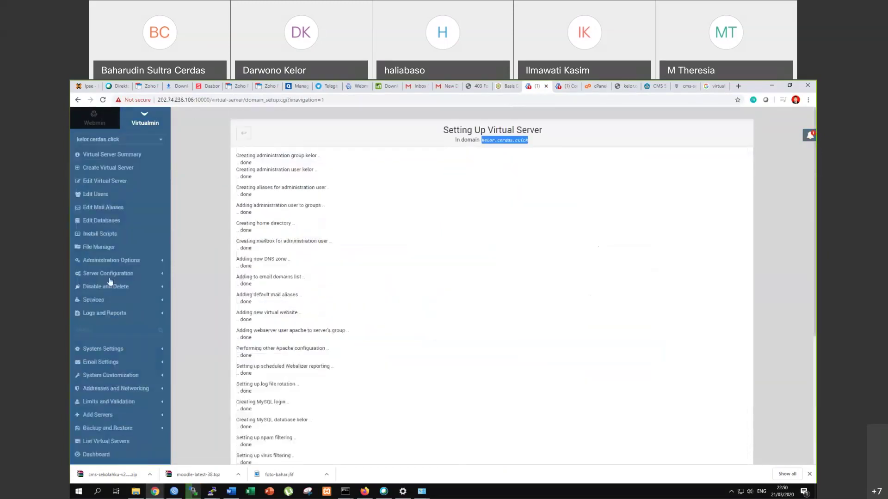
- Expand and collapse the Addresses and Networking and System Settings sidebar sections
scroll(120, 364, down, 3)
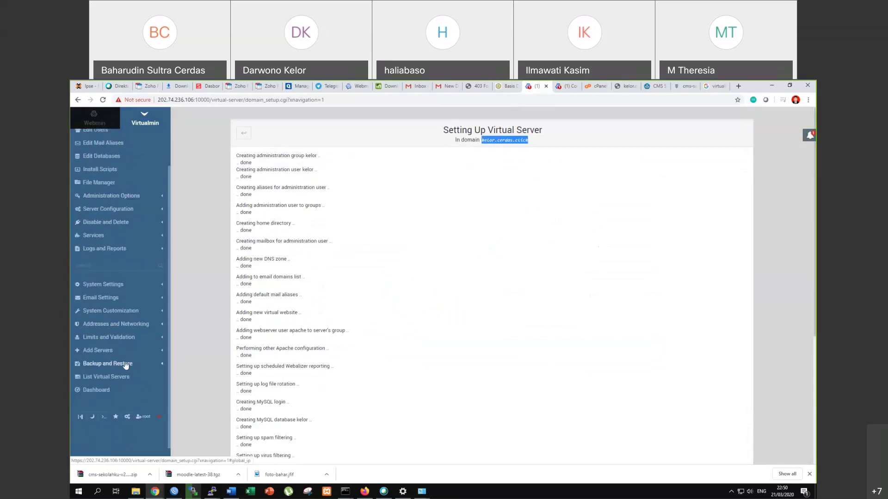
click(149, 325)
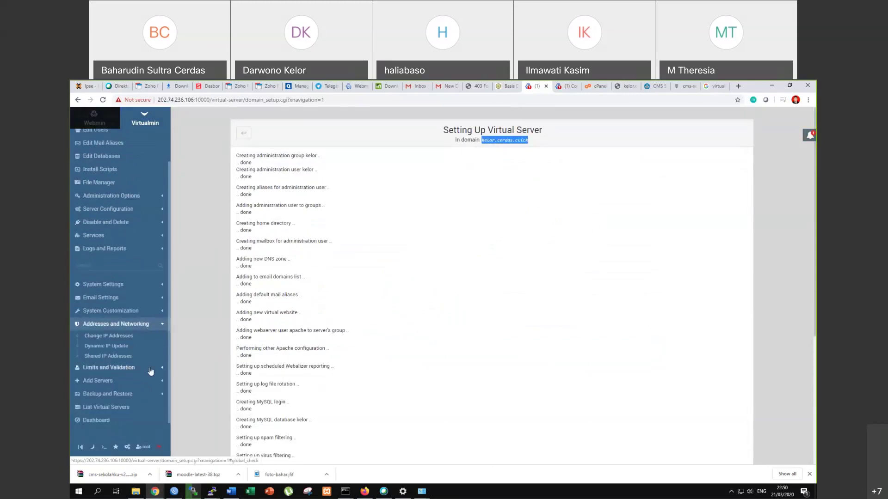
click(161, 328)
click(159, 286)
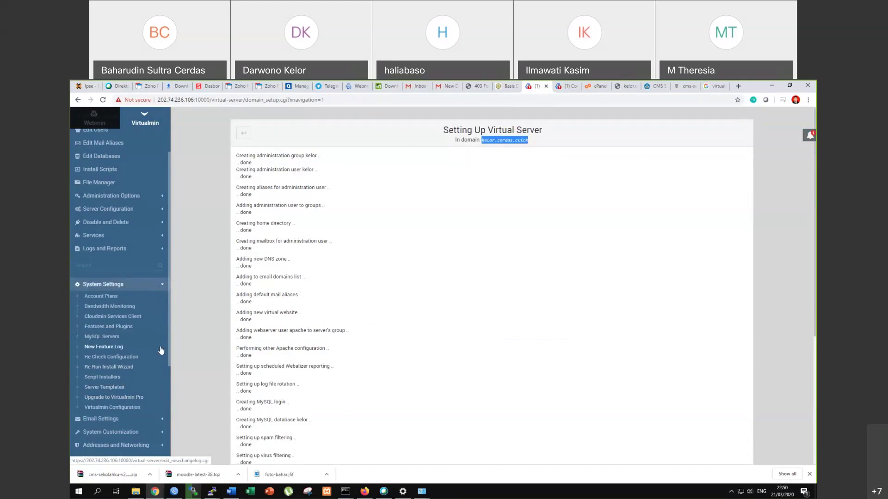
scroll(160, 350, down, 3)
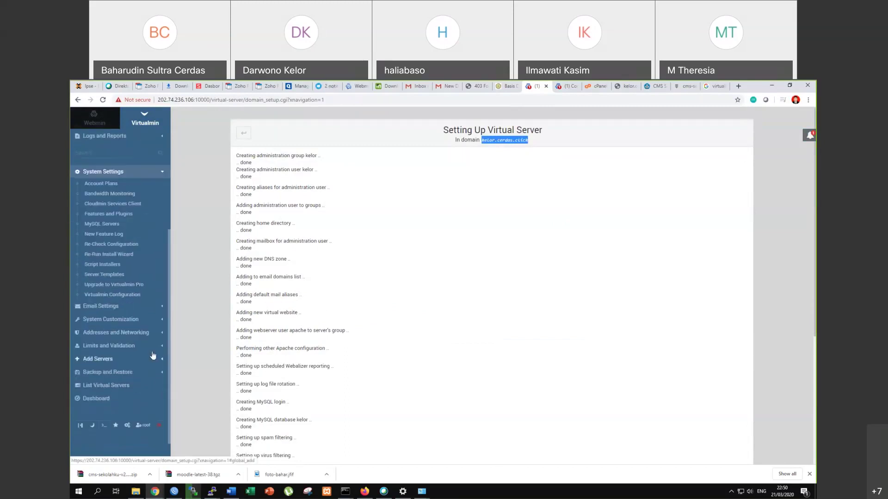
click(159, 332)
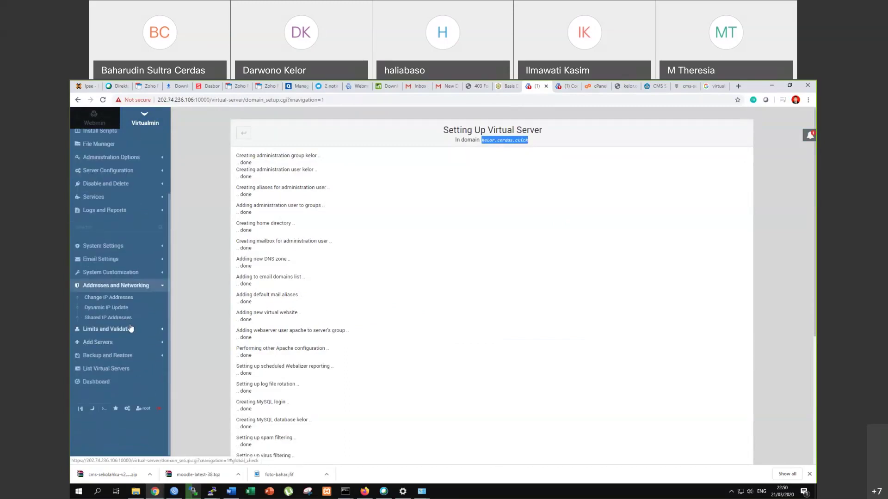
click(161, 288)
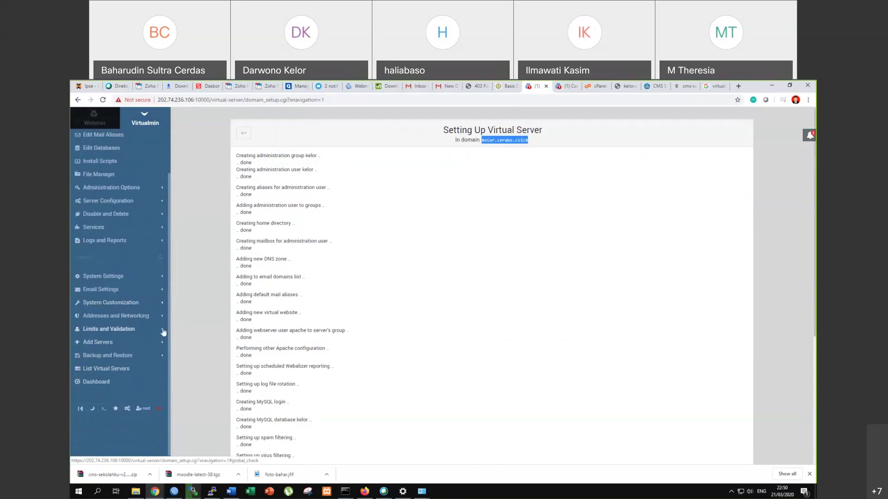
- Browse Server Configuration, Services and Administration Options, then show the kelor.cerdas.click welcome page
click(162, 202)
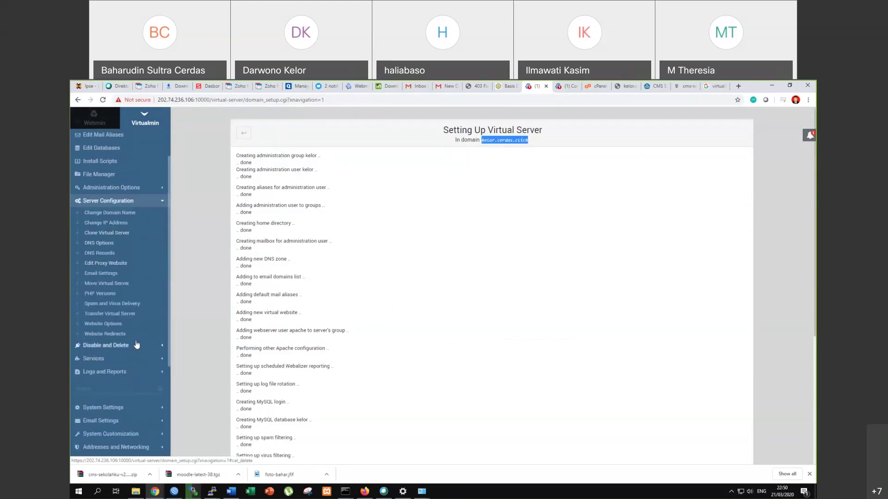
click(162, 361)
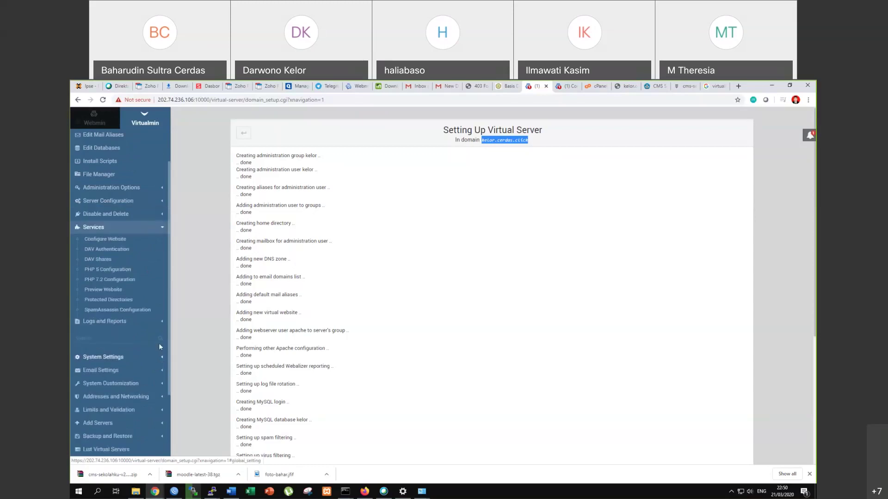
click(162, 231)
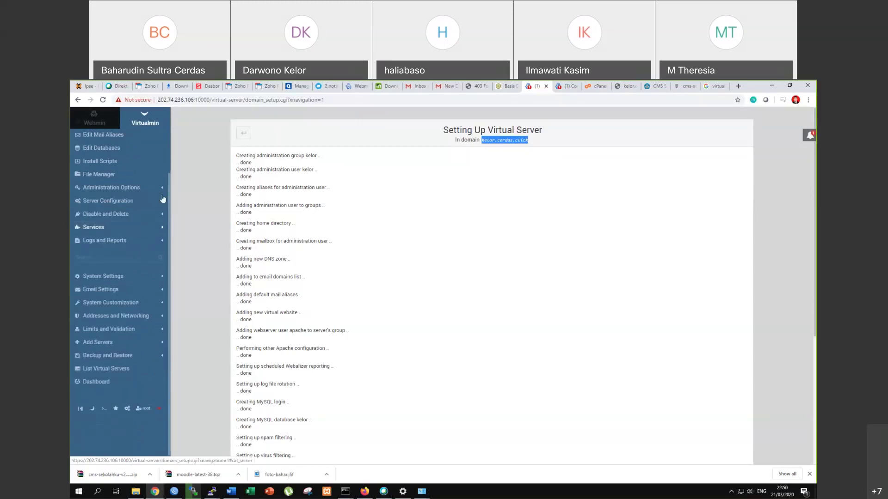
click(162, 190)
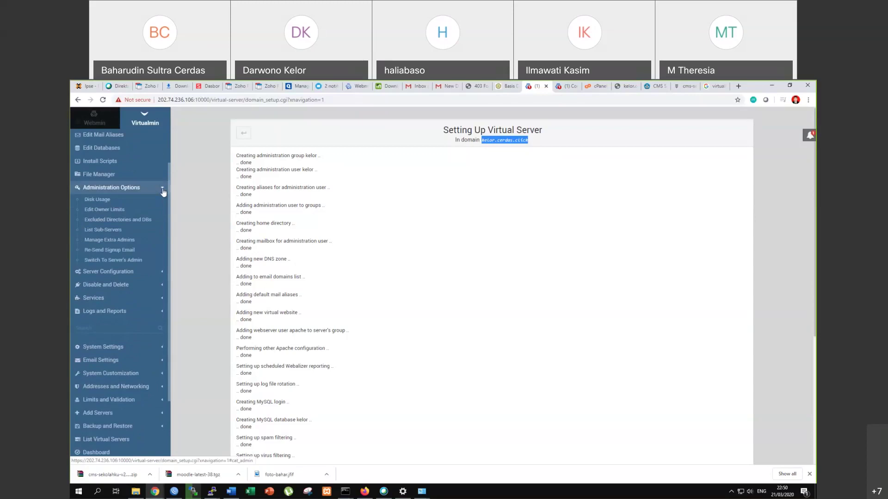
click(162, 192)
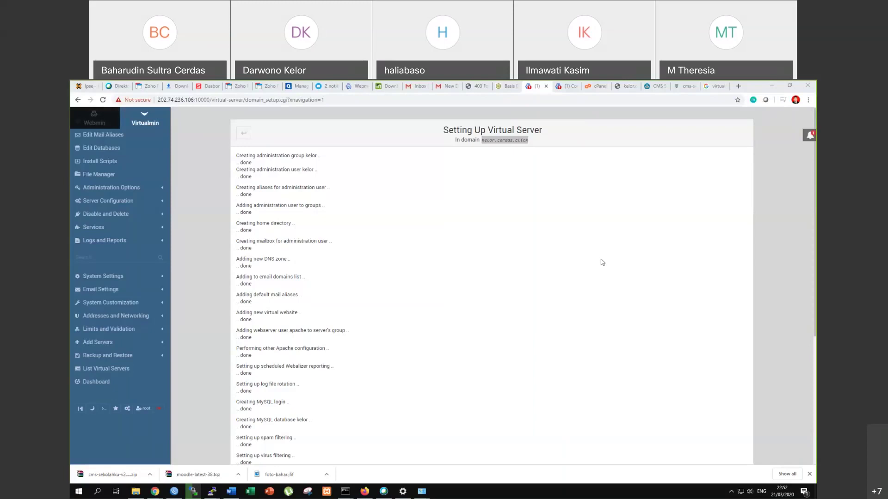
click(630, 87)
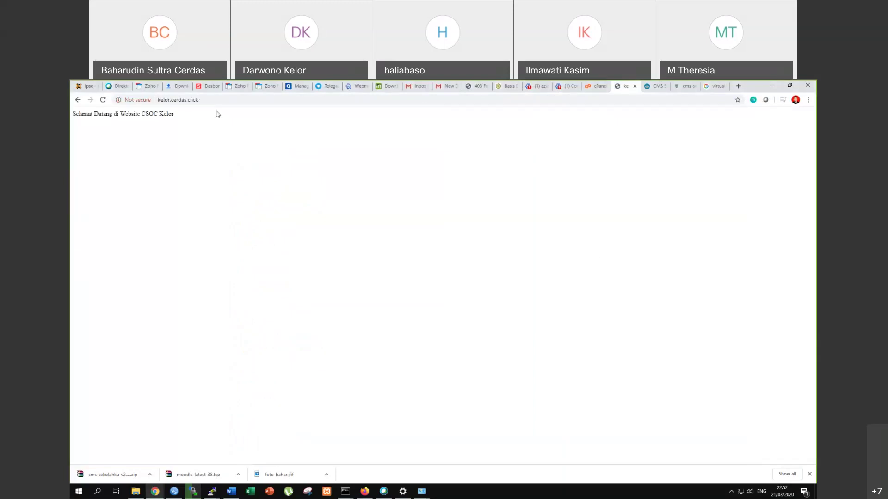
- Bring the ping console forward and select the replying address 202.74.236.106
click(185, 99)
click(185, 100)
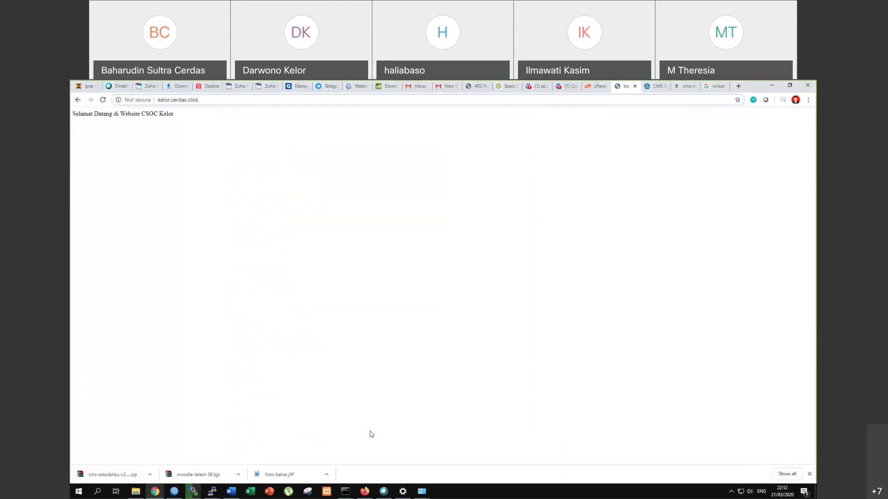
click(345, 491)
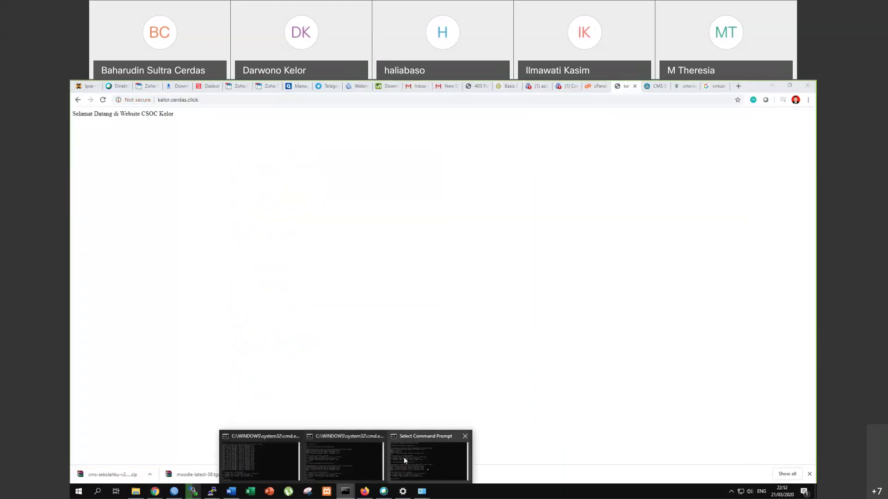
click(404, 457)
mouse_move(367, 274)
mouse_down()
mouse_move(333, 272)
mouse_move(375, 276)
mouse_up()
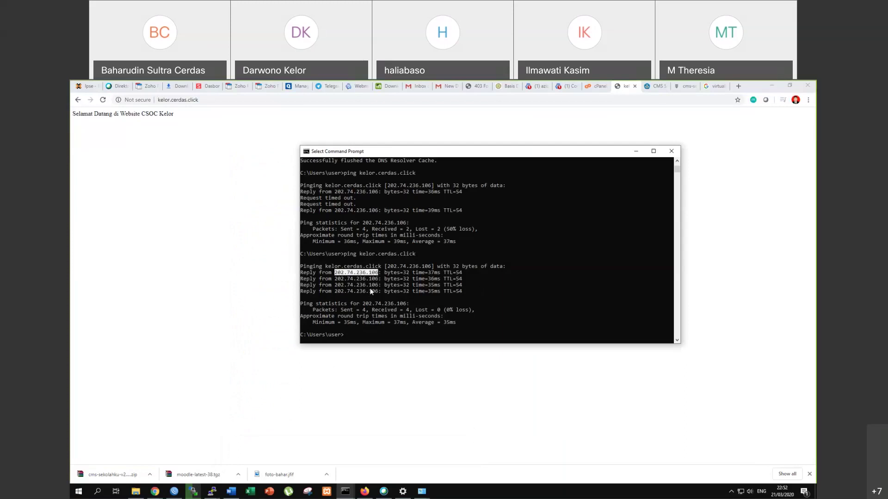
drag(427, 148, 323, 143)
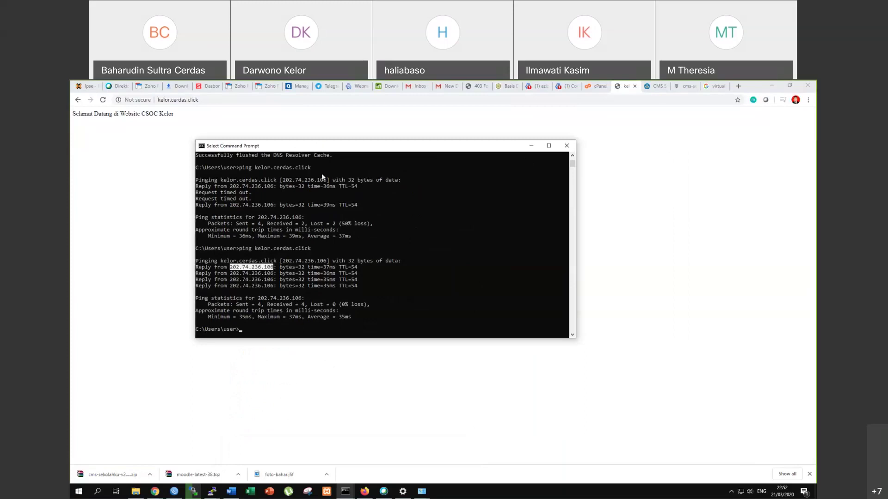
drag(316, 149, 292, 147)
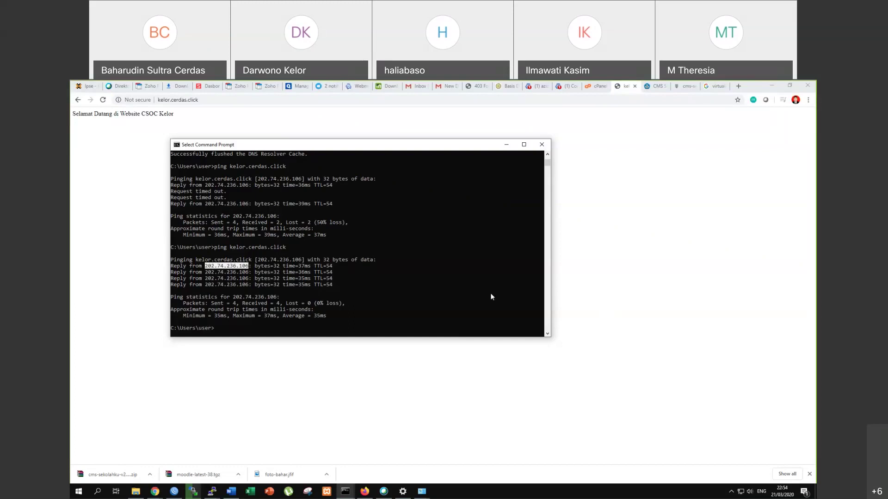
click(180, 492)
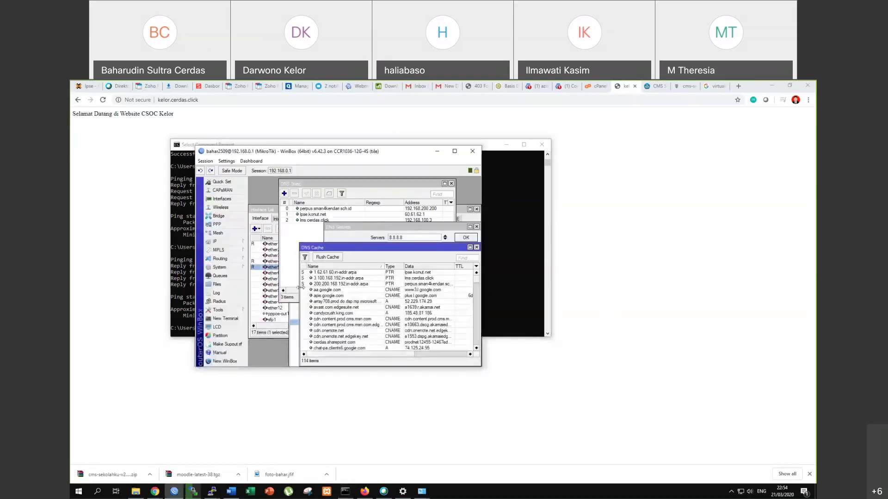
- Start a new Firewall NAT rule with chain dstnat and protocol 6 (tcp)
click(228, 243)
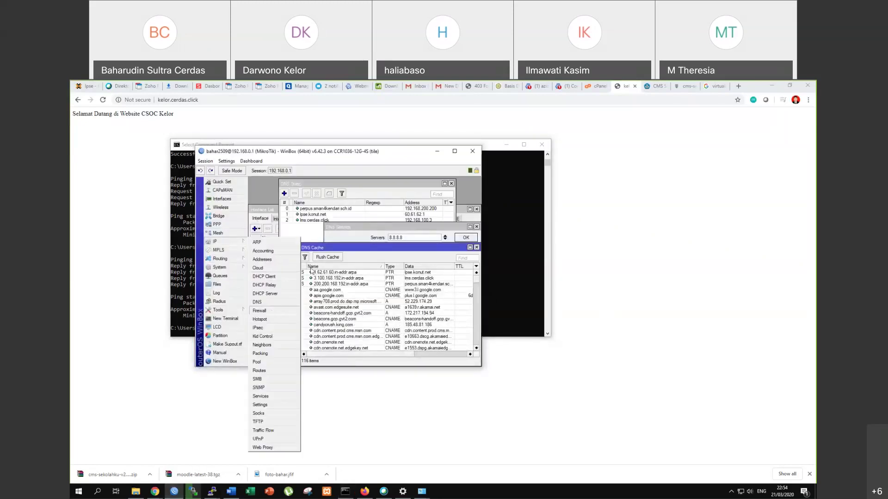
click(260, 310)
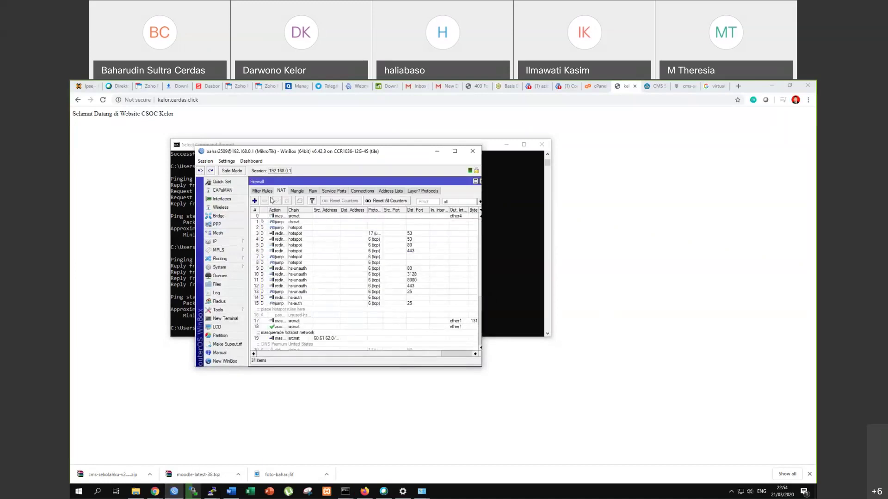
click(255, 200)
drag(381, 184, 342, 185)
click(309, 190)
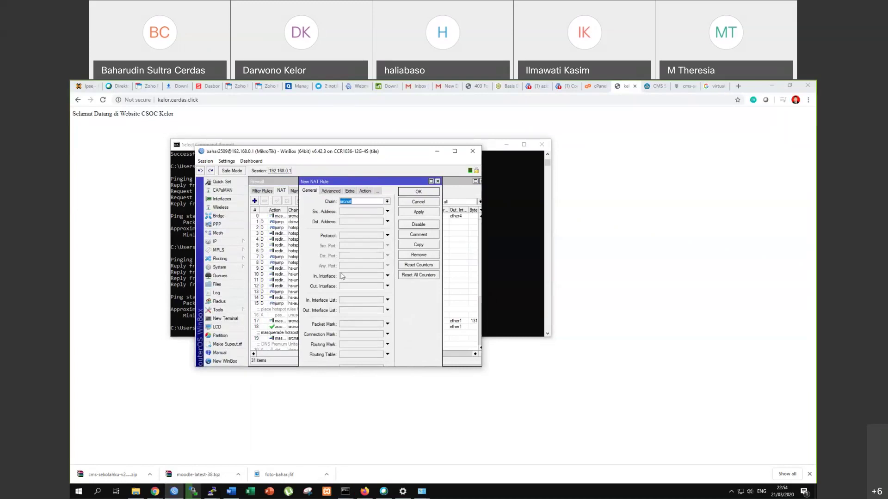
click(353, 236)
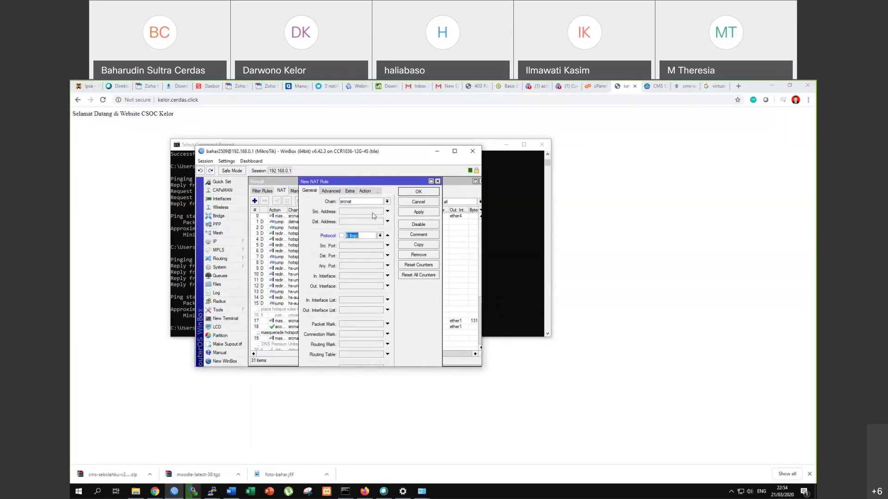
click(387, 202)
click(387, 206)
click(373, 212)
- Set the action to dst-nat, review the 0.0.0.0 target and tabs, then discard the rule
click(365, 191)
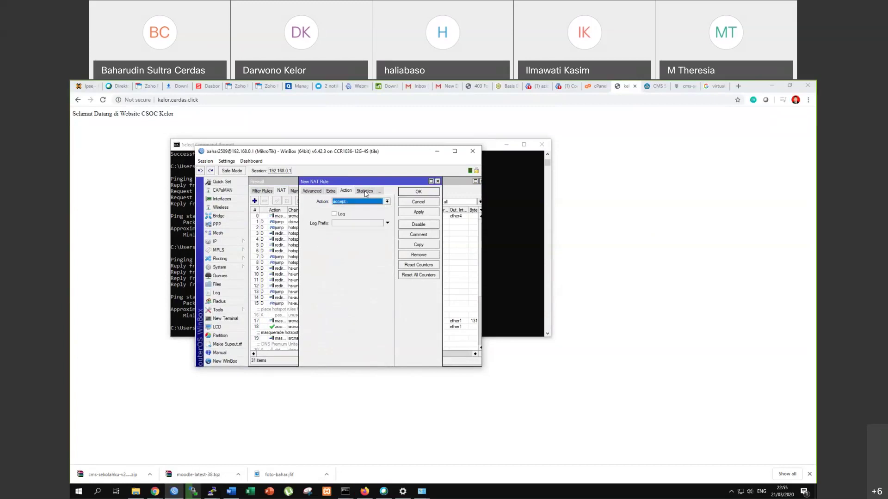
click(369, 202)
click(367, 223)
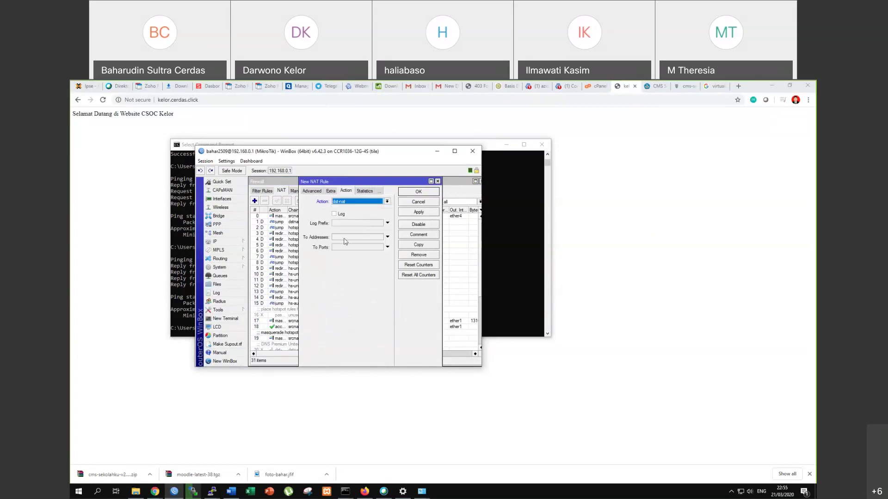
click(345, 242)
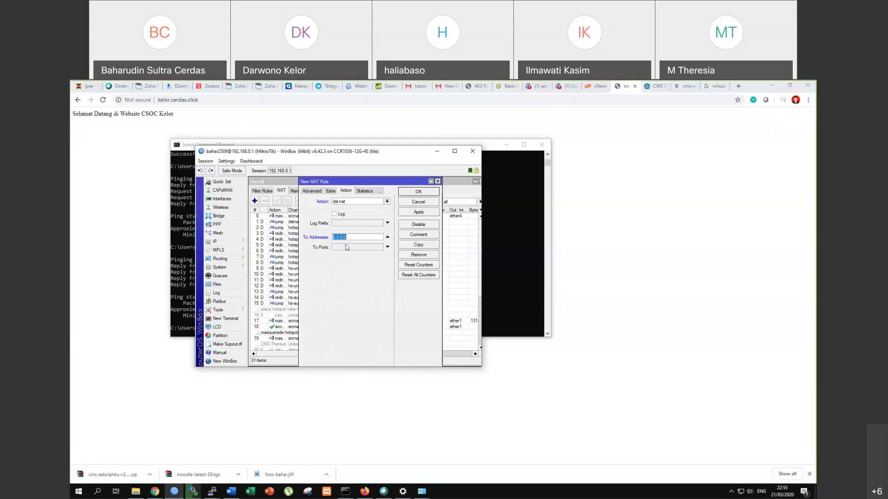
drag(351, 237, 331, 242)
click(330, 195)
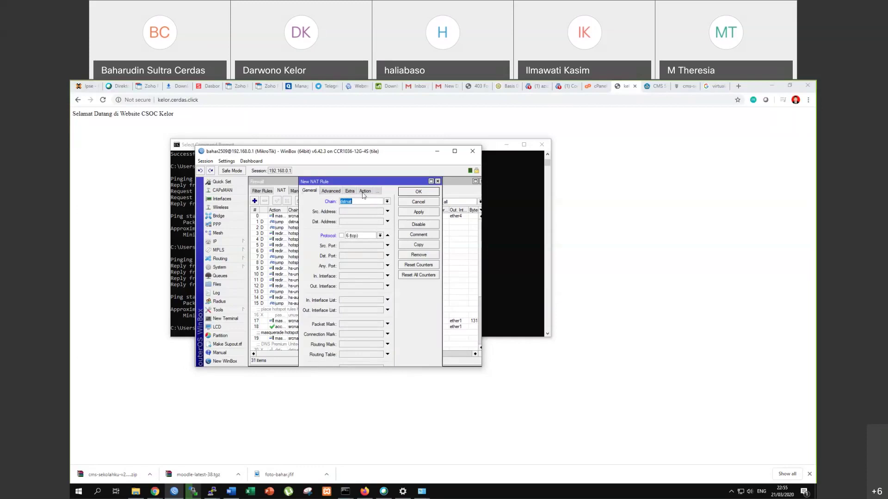
click(363, 191)
drag(353, 238, 331, 241)
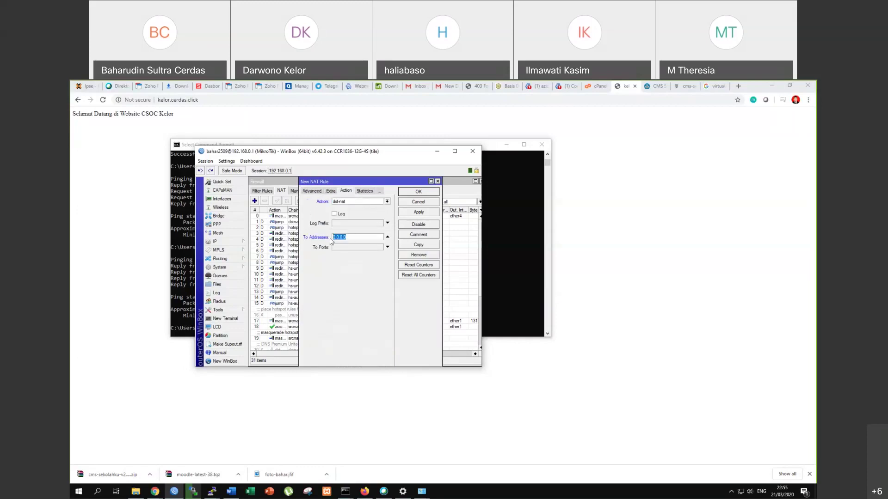
click(353, 238)
click(308, 194)
click(307, 191)
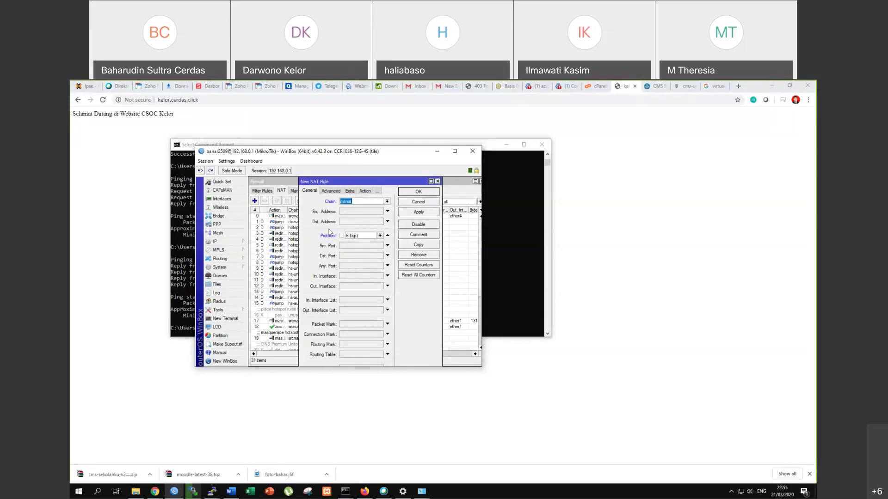
click(365, 191)
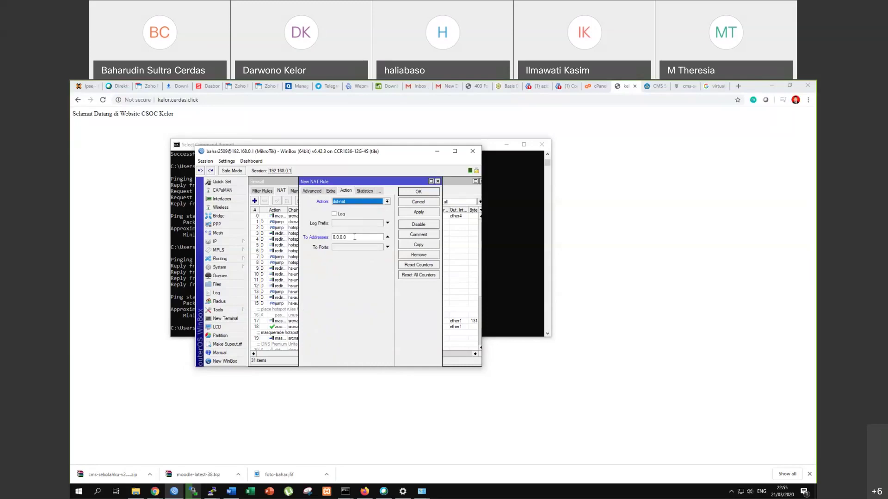
click(437, 182)
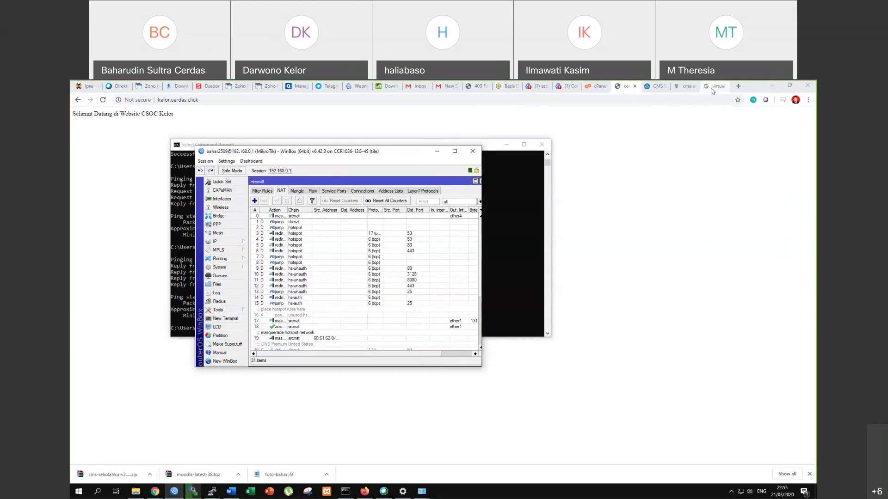
- Open 192.168.1.1 in a new tab and log in with the router's username and password
click(712, 88)
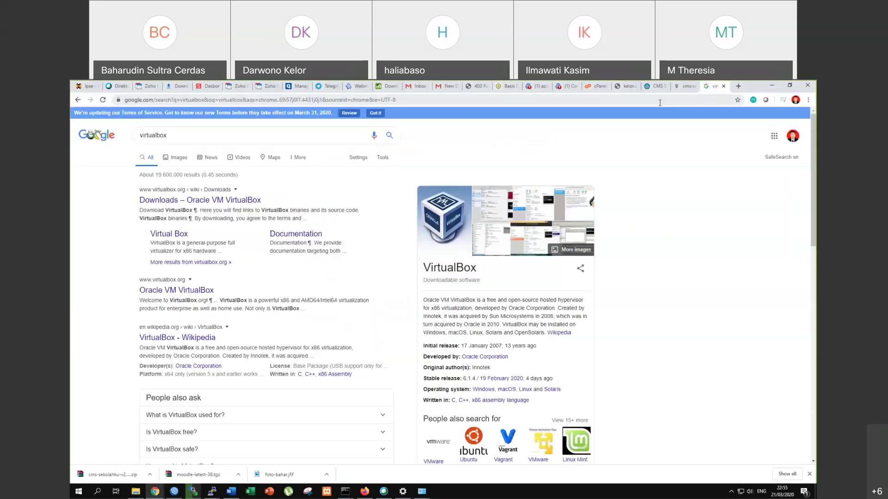
click(738, 86)
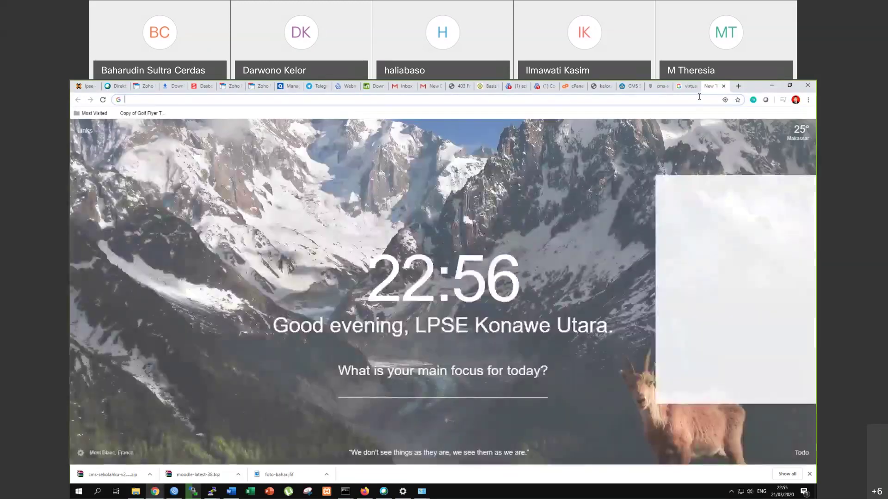
text(192)
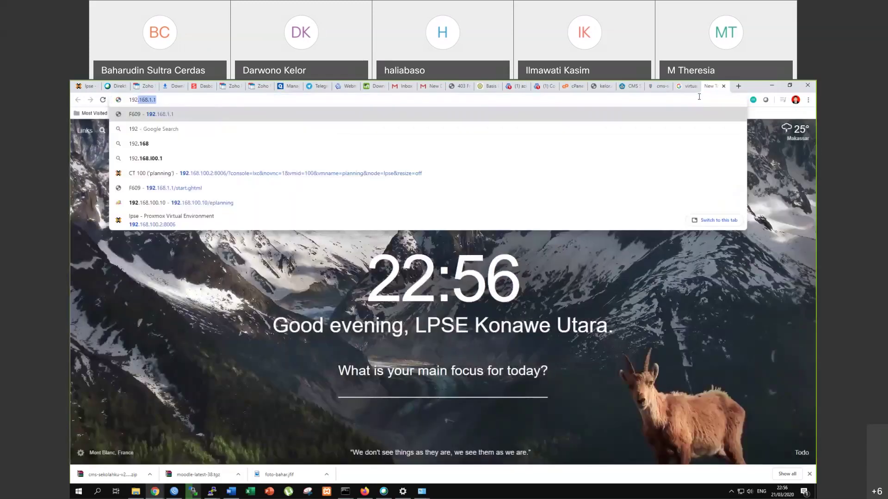
key(Return)
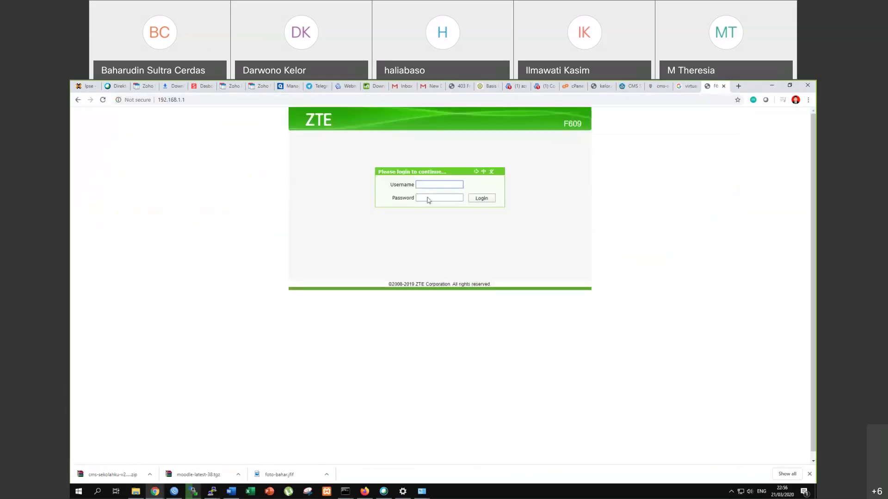
key(Tab)
key(Return)
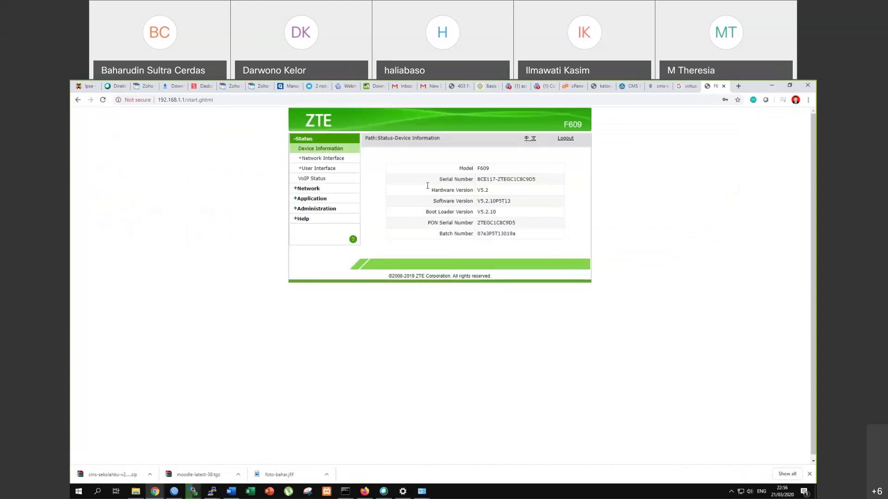
- Go to Application > Port Forwarding in the router's left menu
click(296, 190)
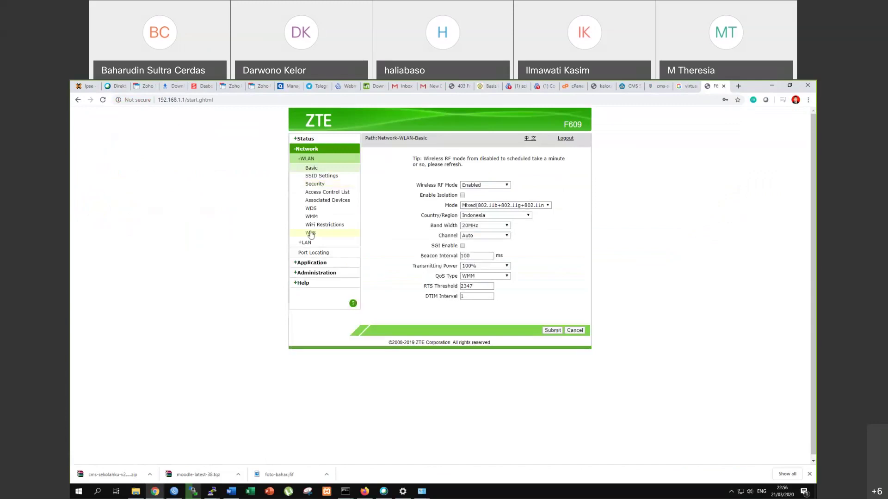
click(296, 267)
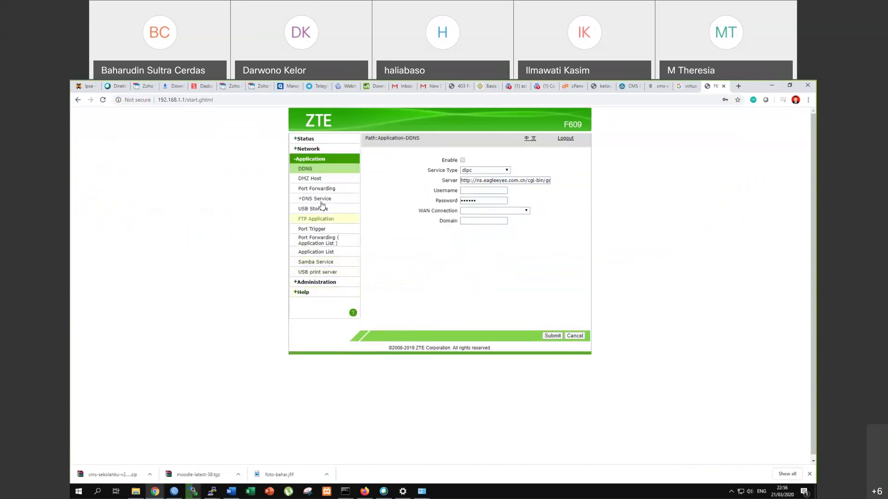
click(319, 193)
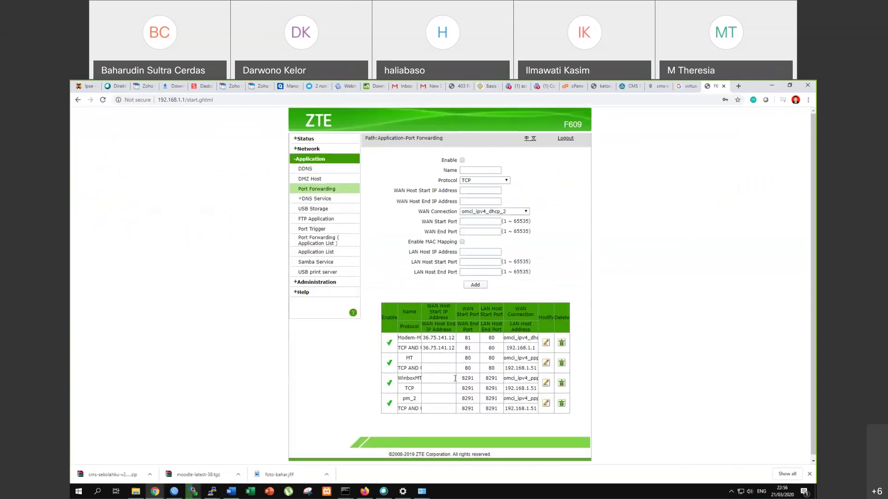
- Choose TCP AND UDP as the forwarding protocol, check the WAN and LAN host fields, and log out
click(491, 181)
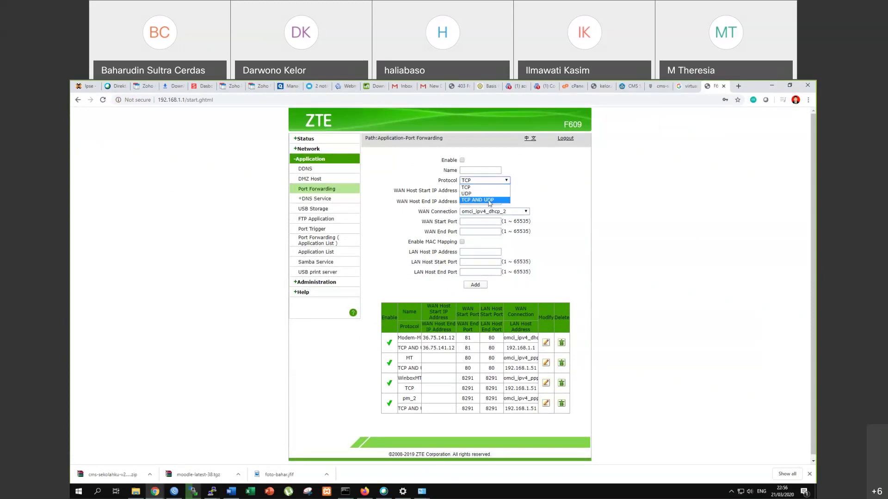
click(486, 200)
click(473, 191)
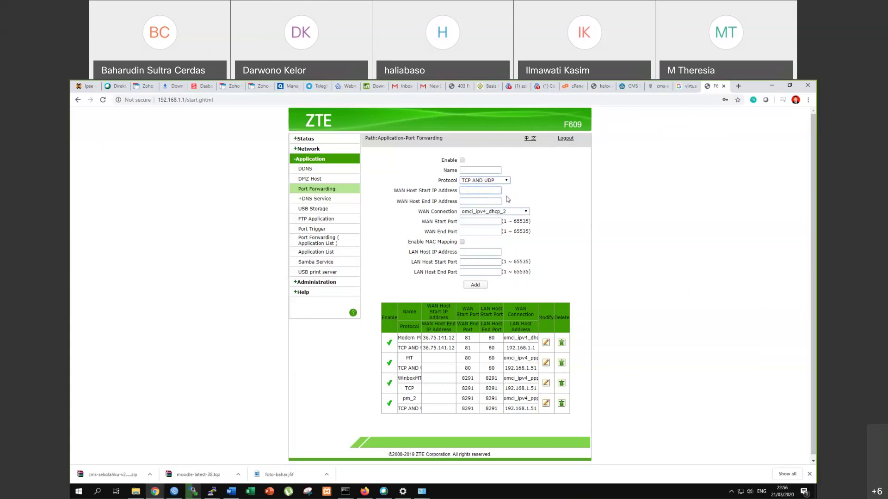
click(470, 254)
click(570, 140)
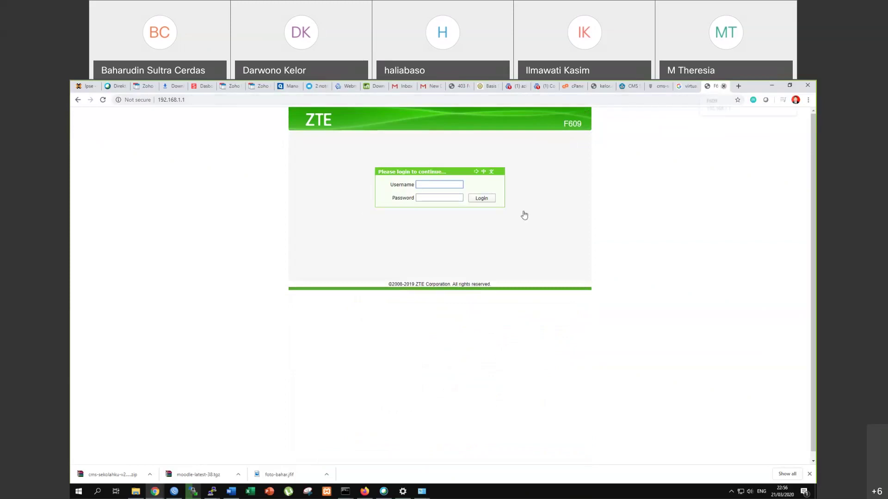
- Close the ZTE router tab, show the s.id Dasbor tab, and bring up WinSCP's password prompt
key(ctrl+w)
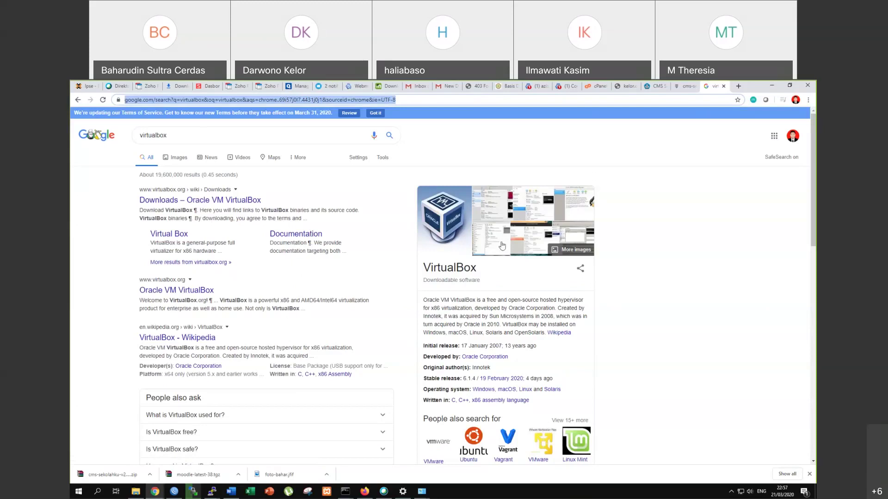
click(207, 86)
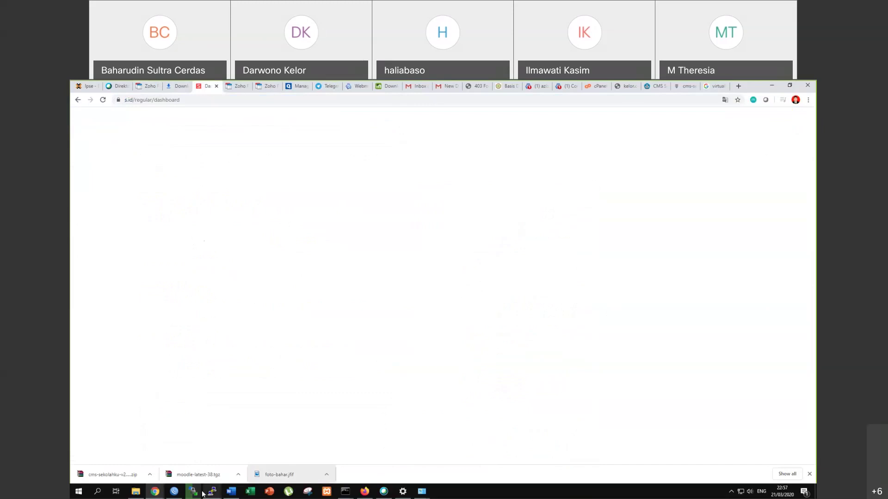
click(200, 492)
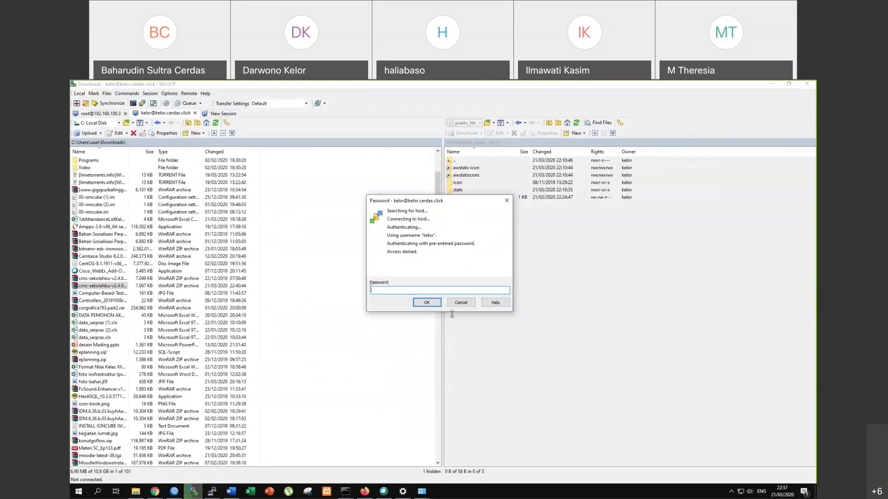
- Submit the account password, reconnect after the denied login, and re-enter the password for kelor.cerdas.click
text(******)
key(Return)
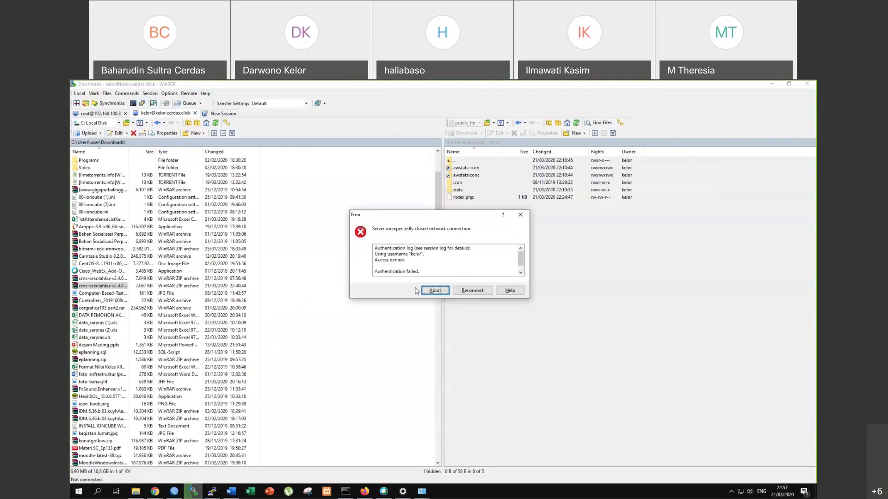
click(467, 291)
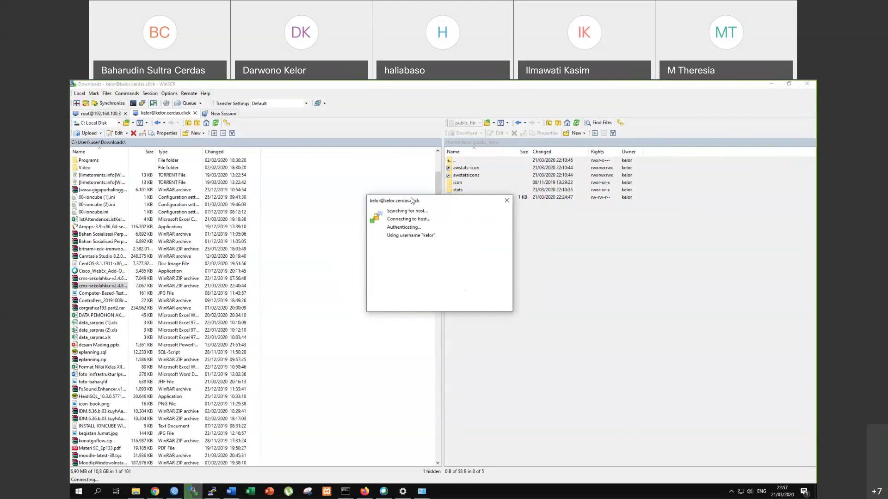
drag(412, 200, 411, 196)
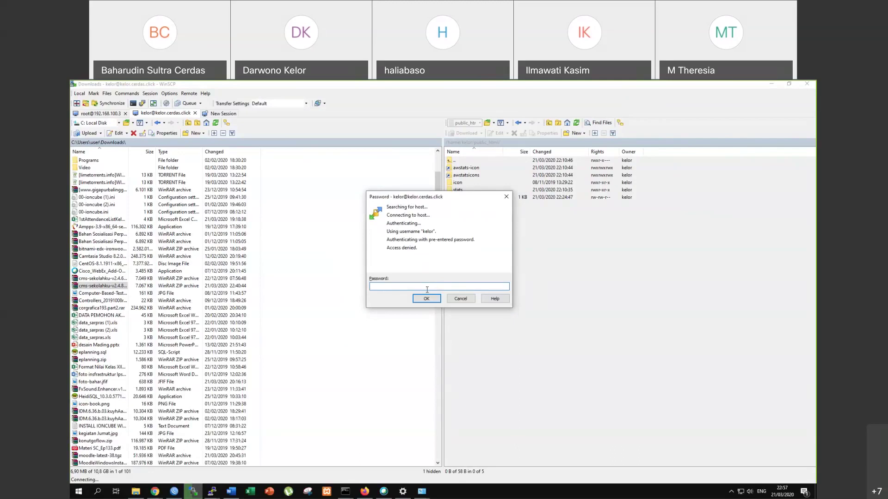
text(*********)
click(422, 302)
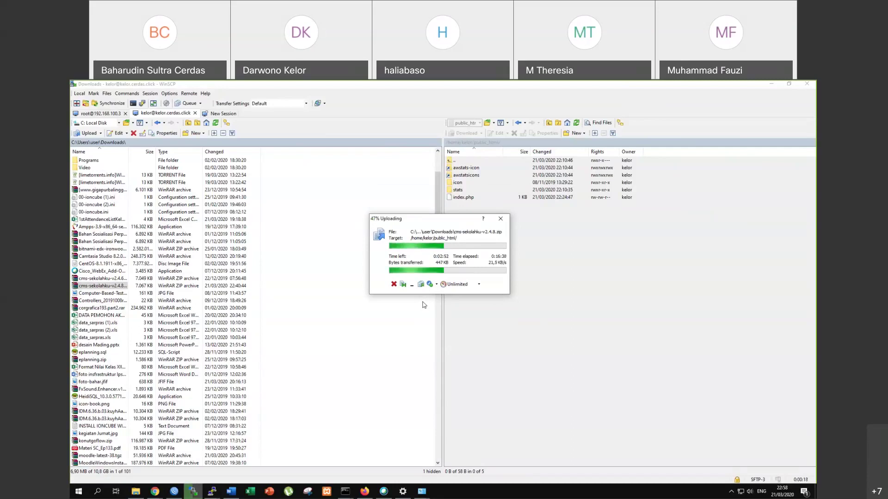
- Adjust the system volume with the volume keys while the cms-sekolahku-v2.4.8.zip upload continues
key(XF86AudioLowerVolume)
key(XF86AudioRaiseVolume)
key(XF86AudioRaiseVolume)
key(XF86AudioRaiseVolume)
key(XF86AudioRaiseVolume)
key(XF86AudioRaiseVolume)
key(XF86AudioRaiseVolume)
key(XF86AudioRaiseVolume)
key(XF86AudioRaiseVolume)
key(XF86AudioRaiseVolume)
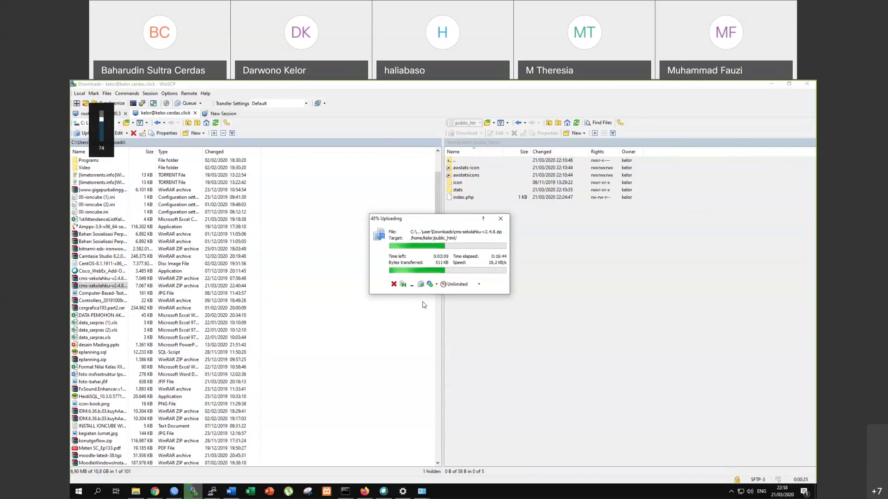
key(XF86AudioLowerVolume)
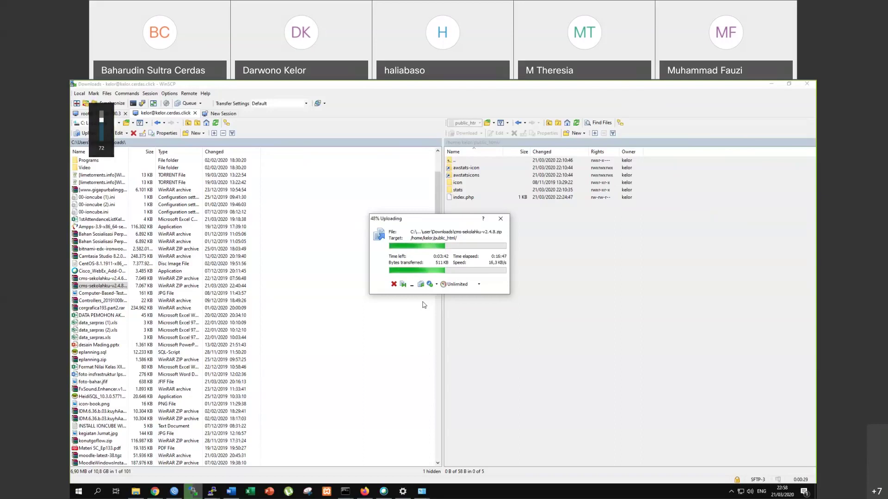
key(XF86AudioRaiseVolume)
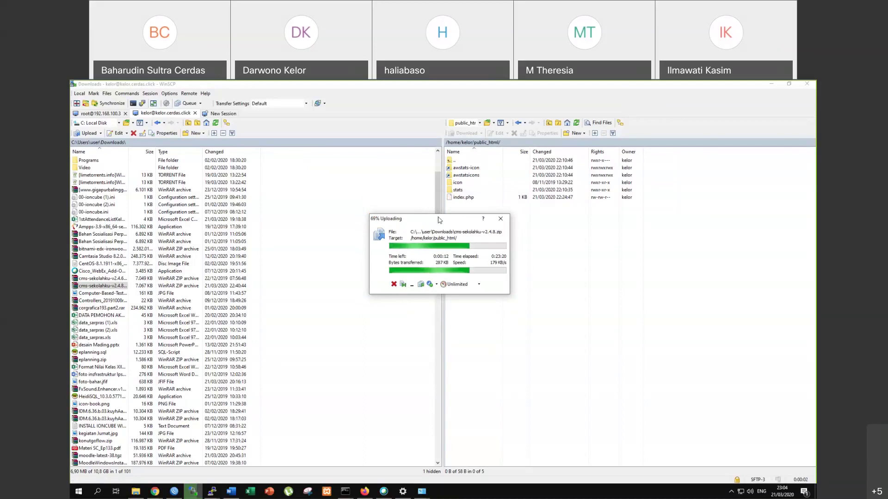
- Nudge the stalled upload window aside, then switch to Chrome's Drive tab holding the CMS zip
drag(440, 218, 442, 218)
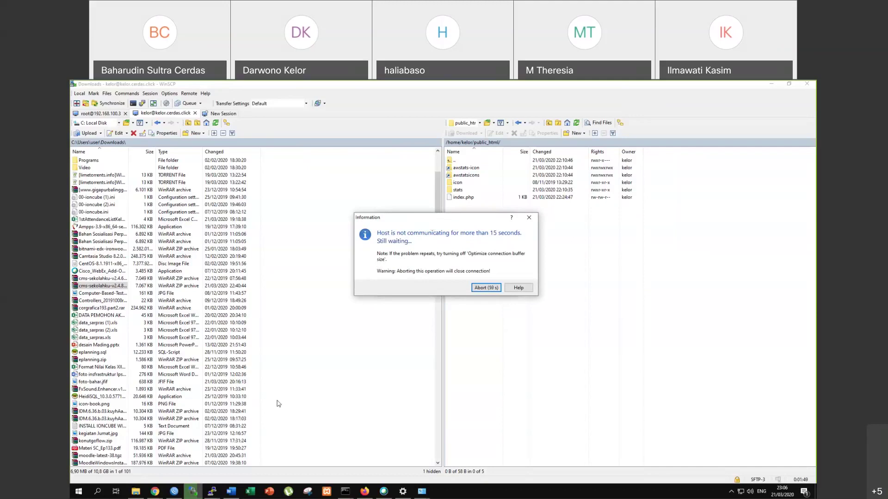
click(156, 491)
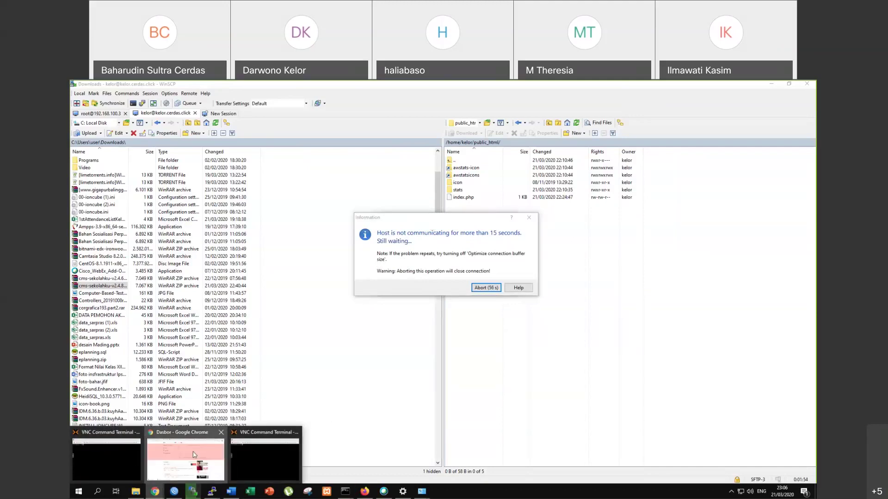
click(193, 451)
click(684, 86)
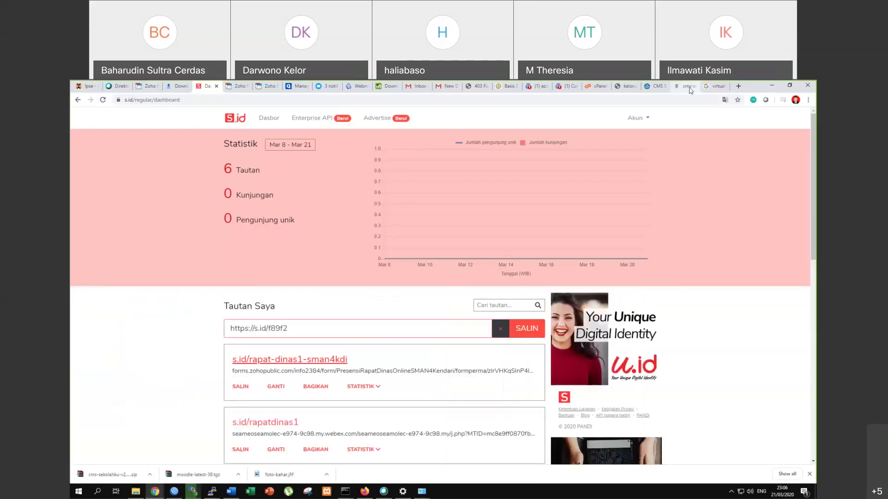
- Load baharudin.web.id/cpanel in the address bar to reach the cPanel login page
click(343, 101)
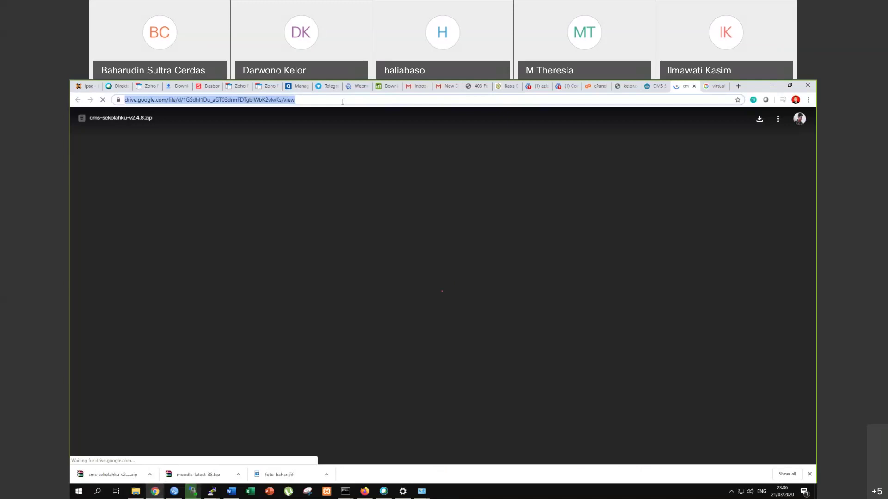
text(baharudin)
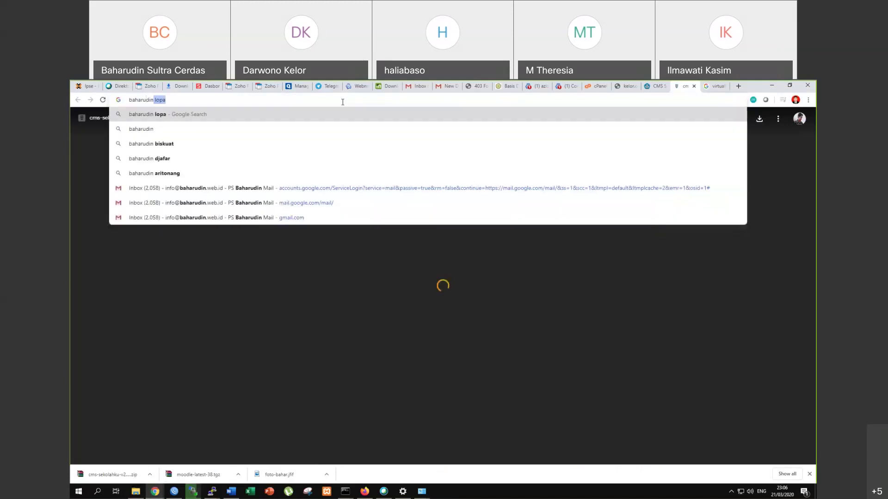
text(.web.id)
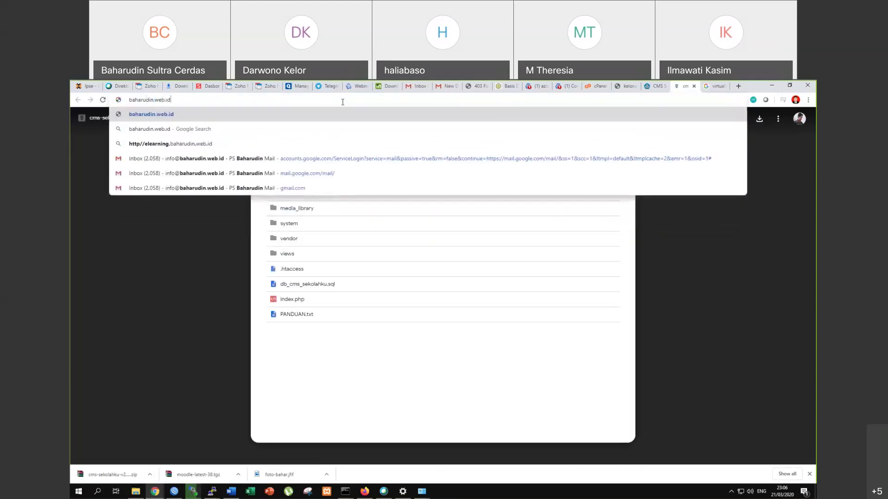
text(/cpanel)
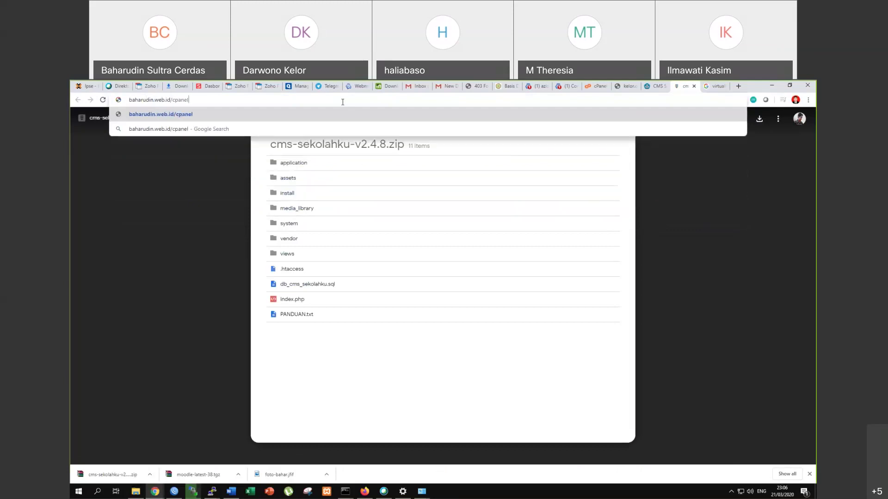
key(Return)
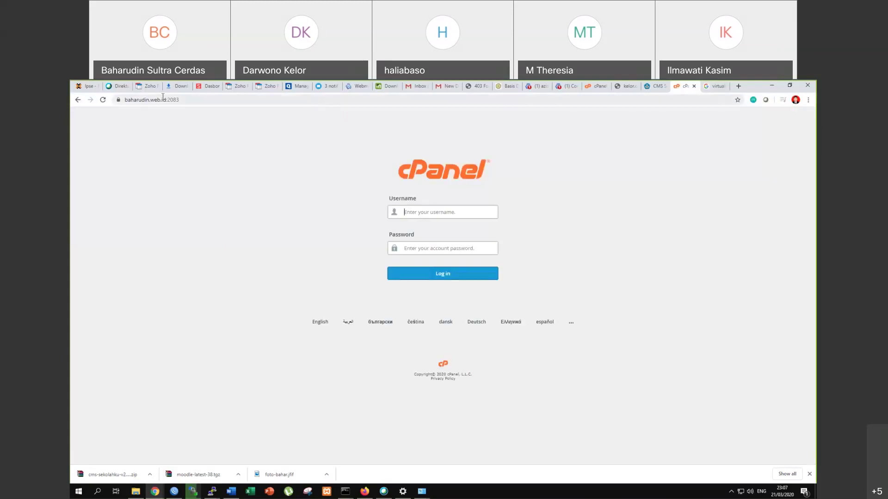
click(188, 100)
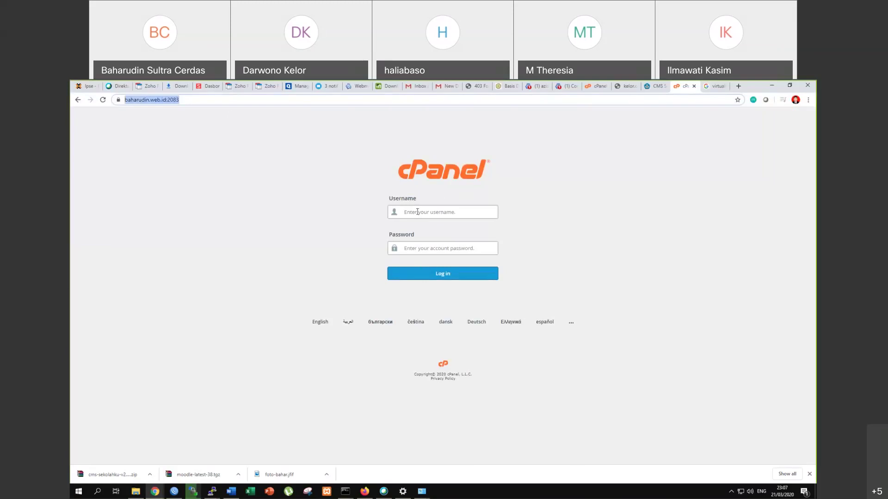
double_click(391, 202)
click(477, 194)
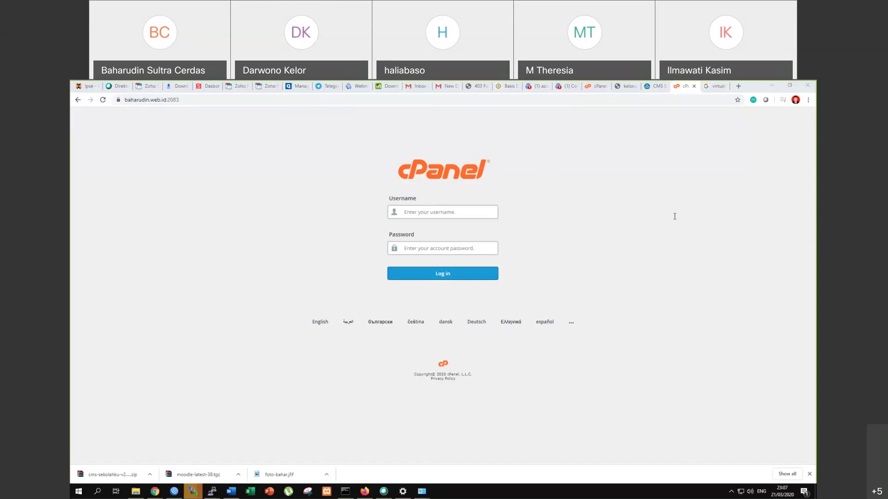
click(622, 215)
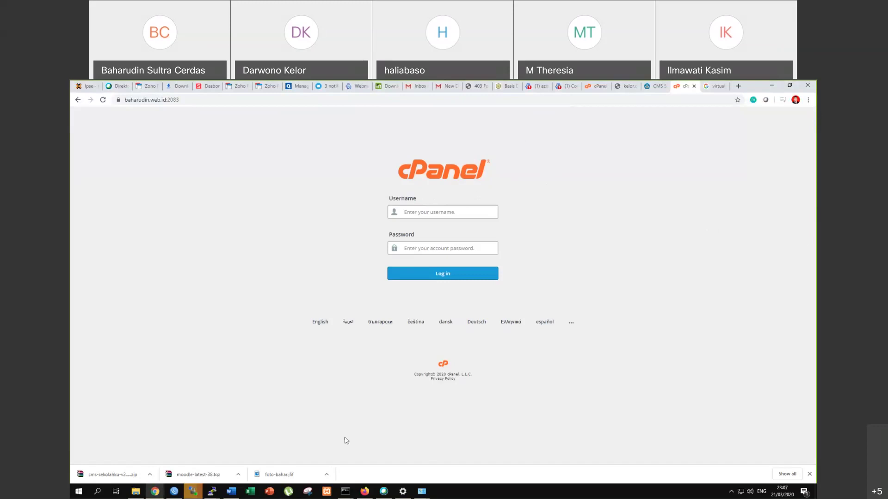
click(211, 492)
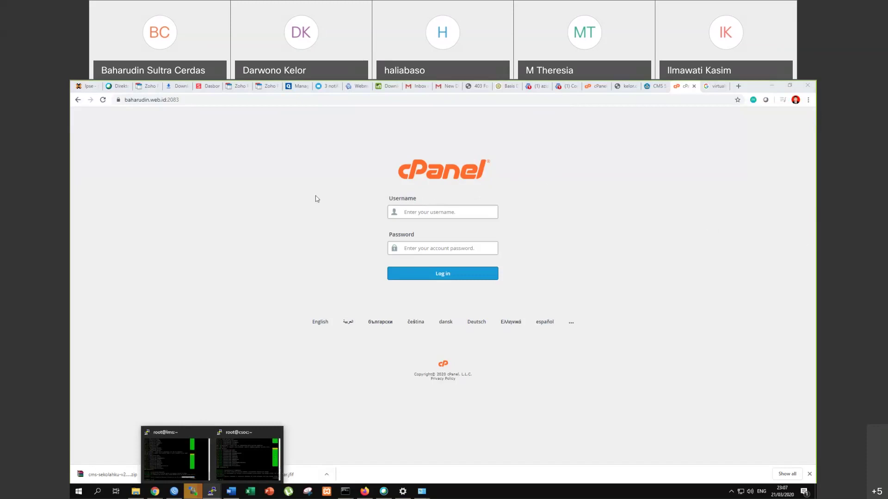
- Review Virtualmin's setup results for kelor.cerdas.click, then view cPanel's Zone Editor for cerdas.click
click(568, 86)
click(540, 88)
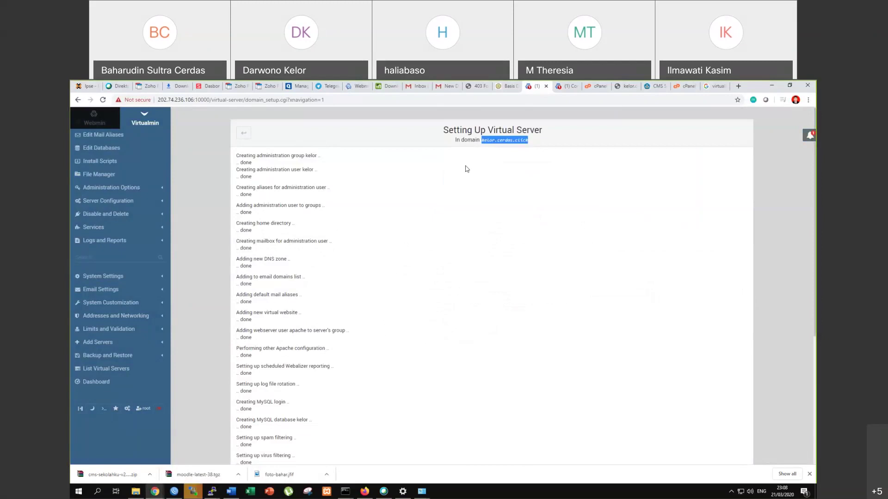
click(593, 87)
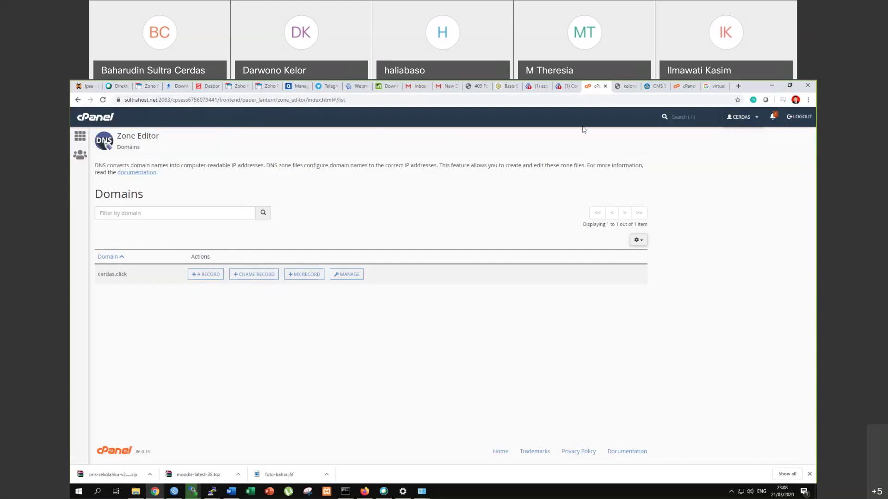
- Bring the lms and csoc PuTTY terminals to the front
click(212, 490)
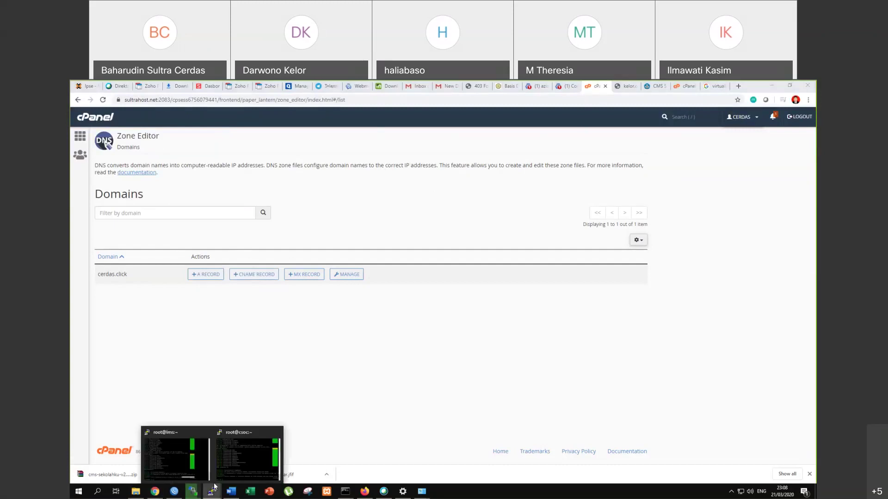
click(179, 456)
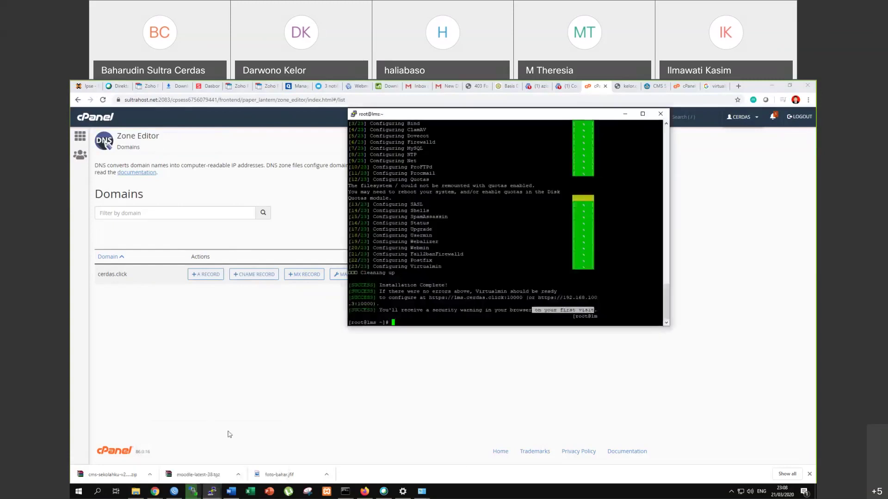
click(212, 491)
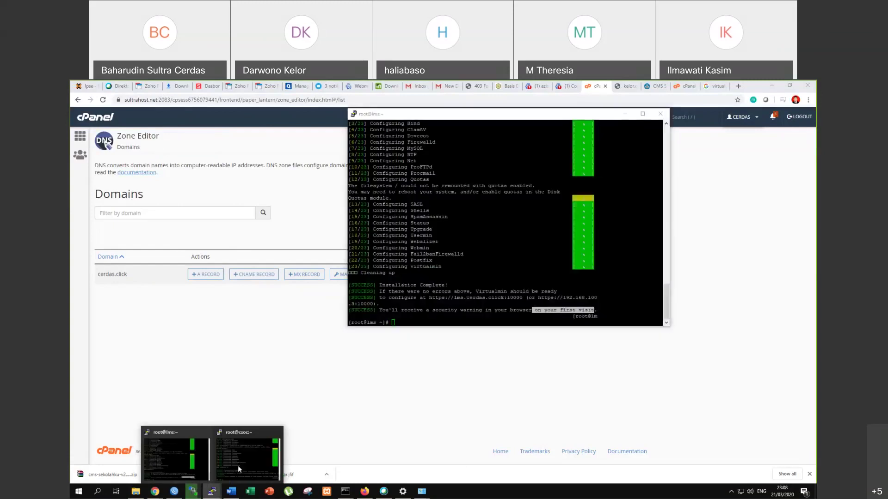
click(237, 465)
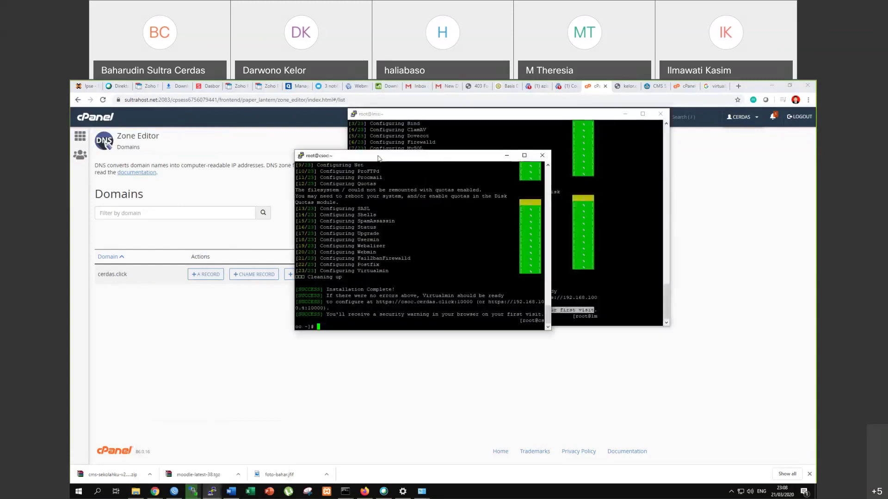
- Arrange the csoc and lms terminals side by side, then return to the cPanel login tab
drag(377, 158, 234, 130)
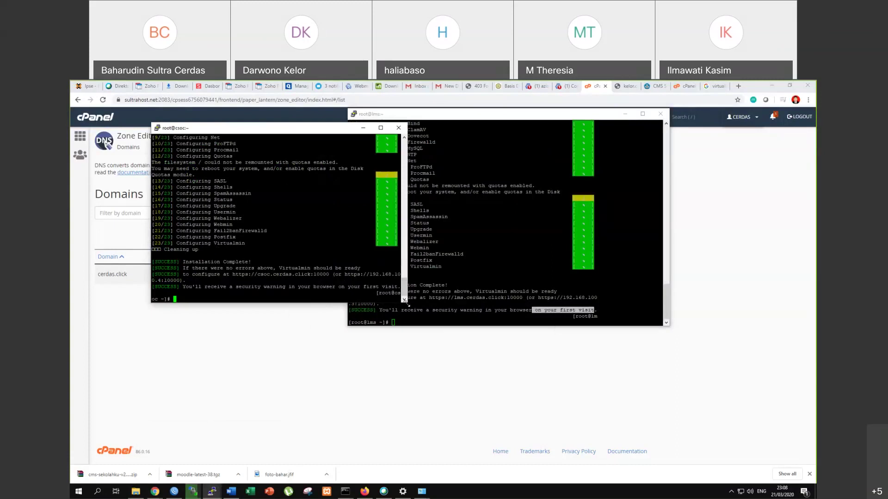
drag(407, 303, 430, 321)
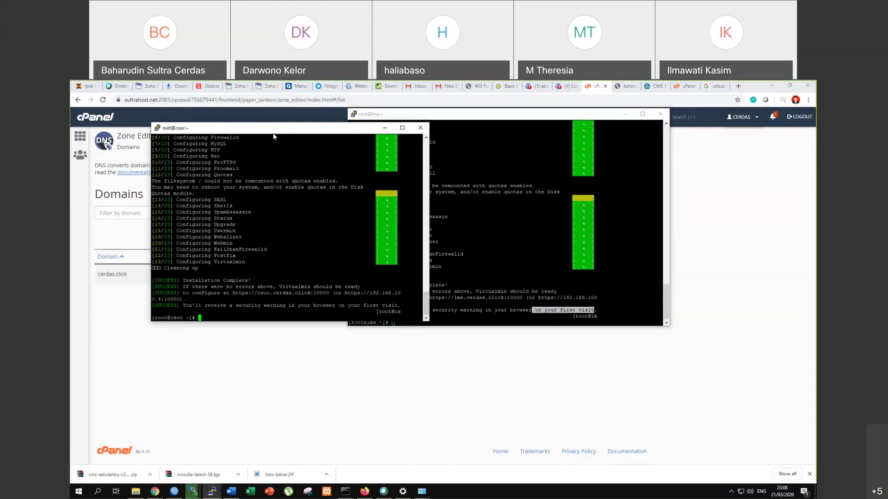
drag(220, 125, 167, 119)
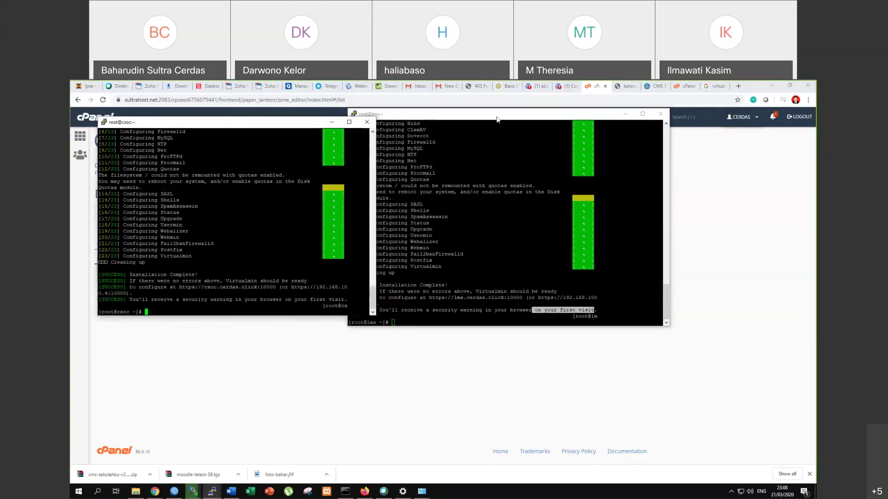
drag(498, 119, 553, 119)
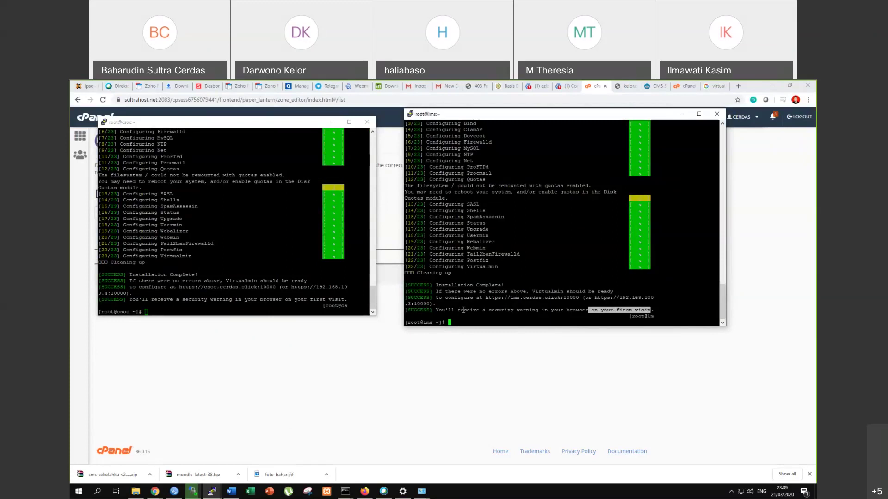
click(684, 86)
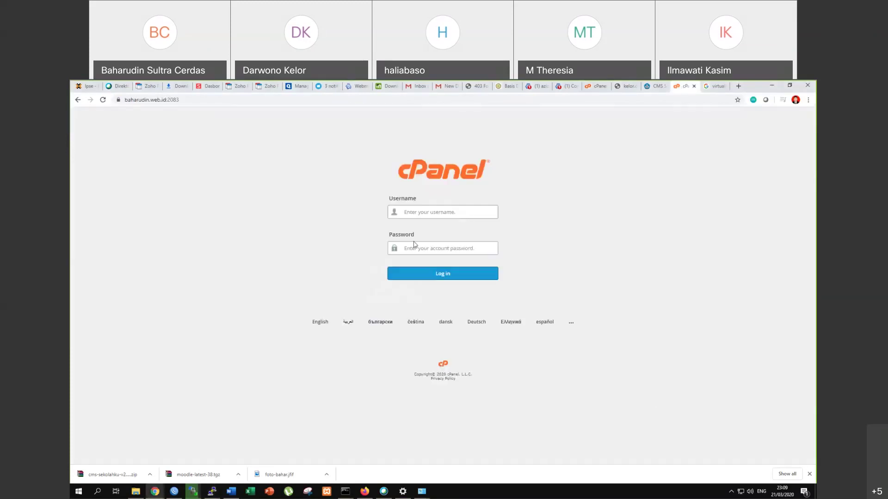
- Dismiss the cPanel username autofill list and bring the csoc terminal up alongside the login page
click(426, 212)
click(541, 209)
click(211, 493)
click(236, 458)
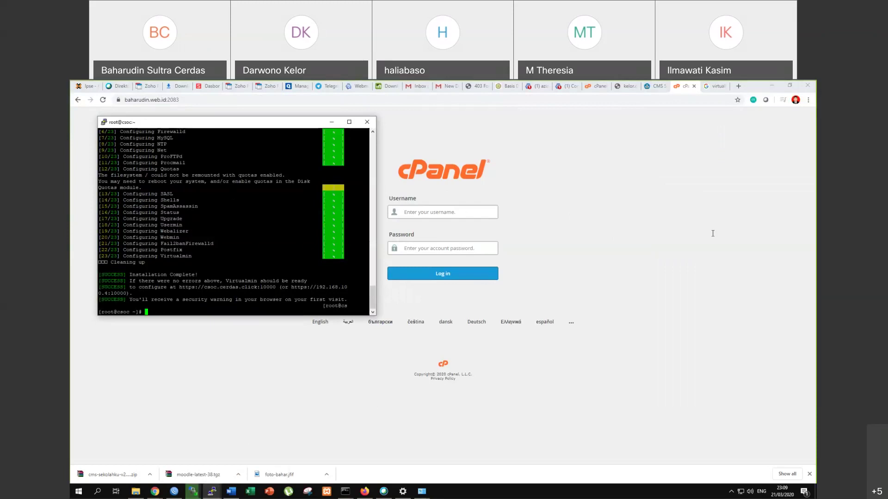
click(807, 346)
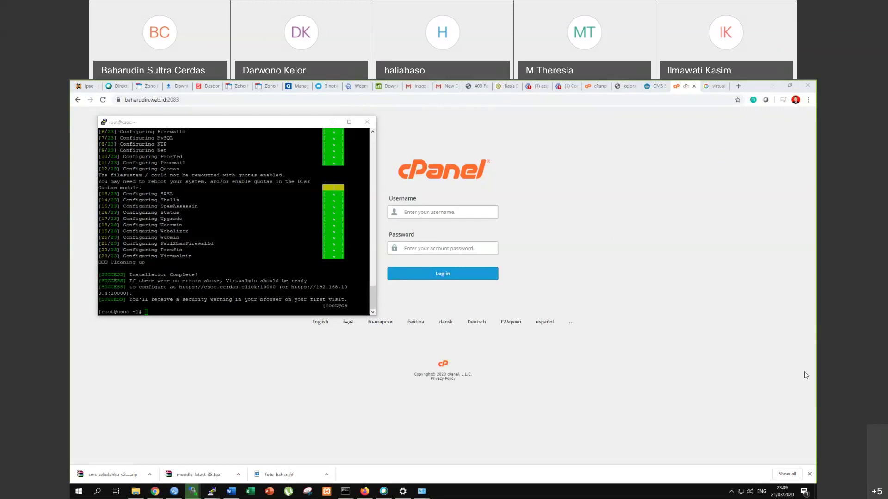